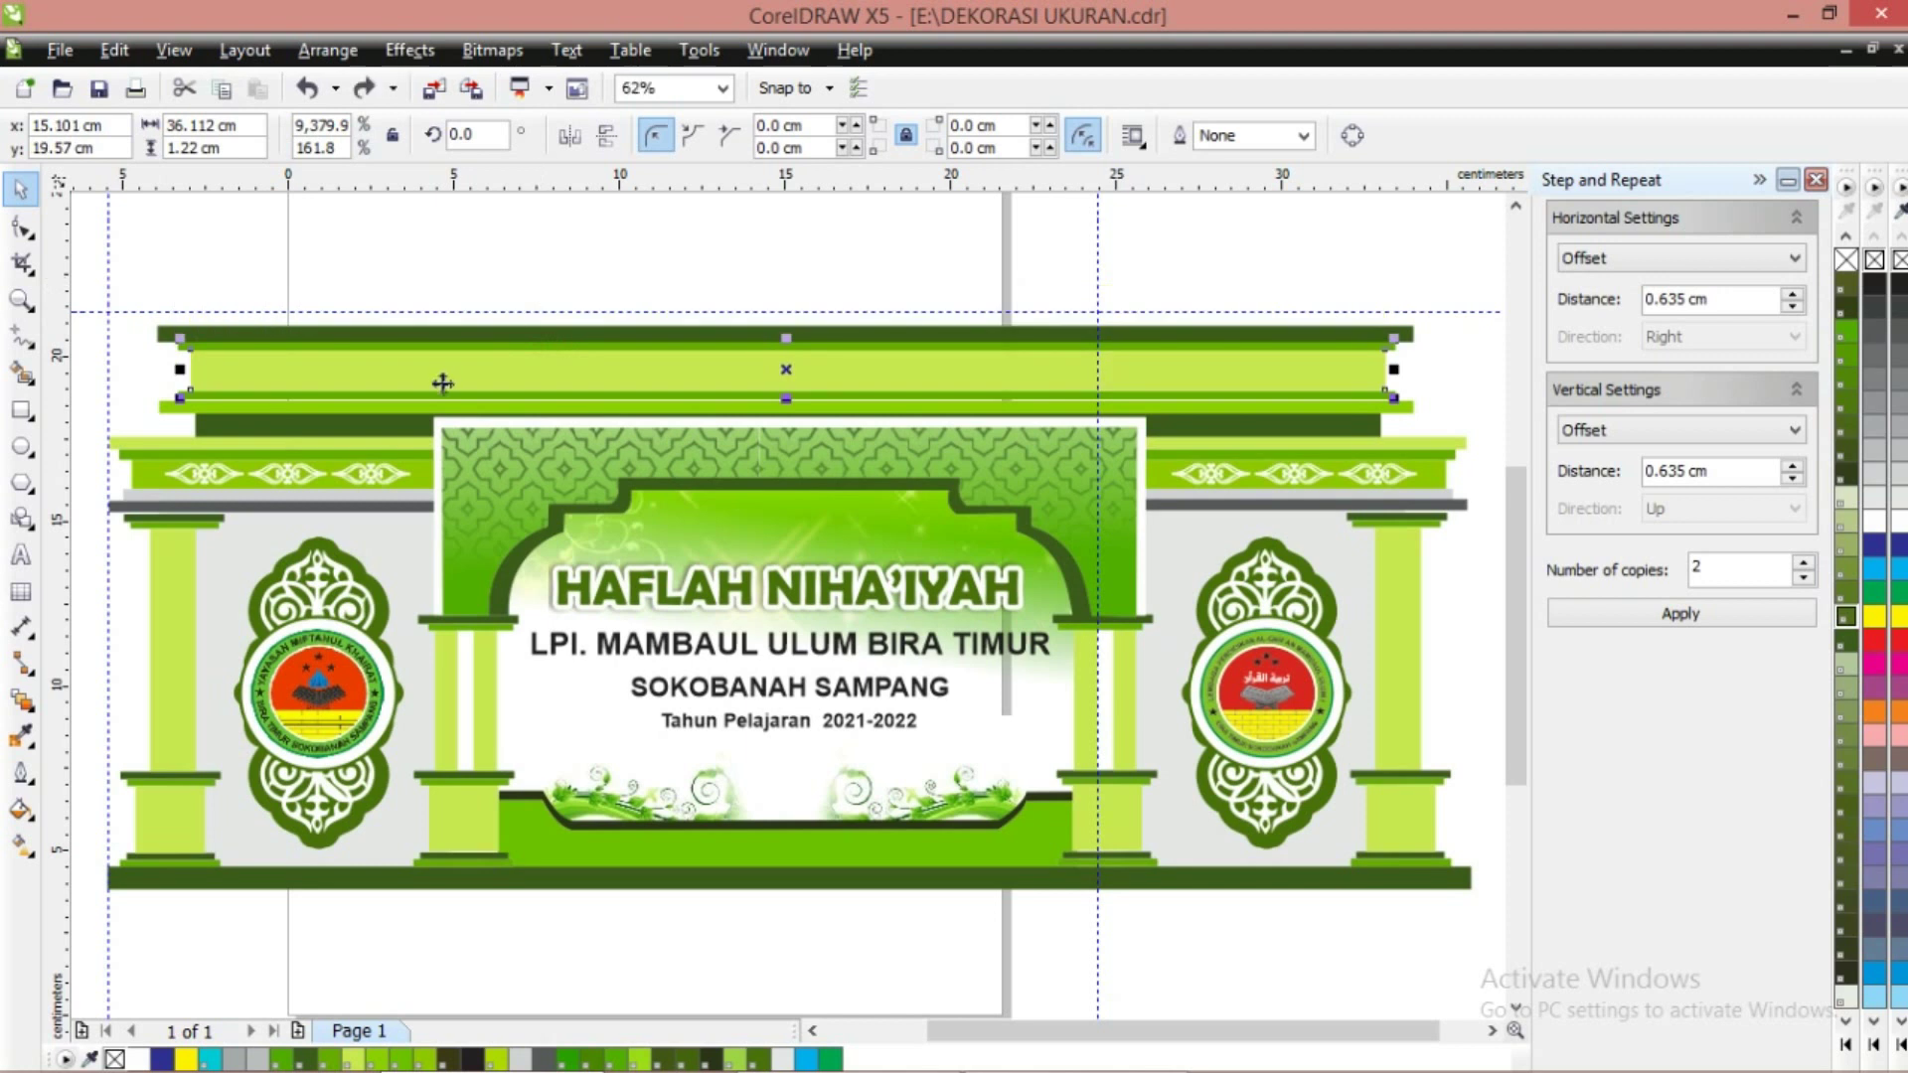
Move the two thin green strips of the top cornice above the drawing one at a time, undoing each move
left_click(419, 278)
left_click(438, 343)
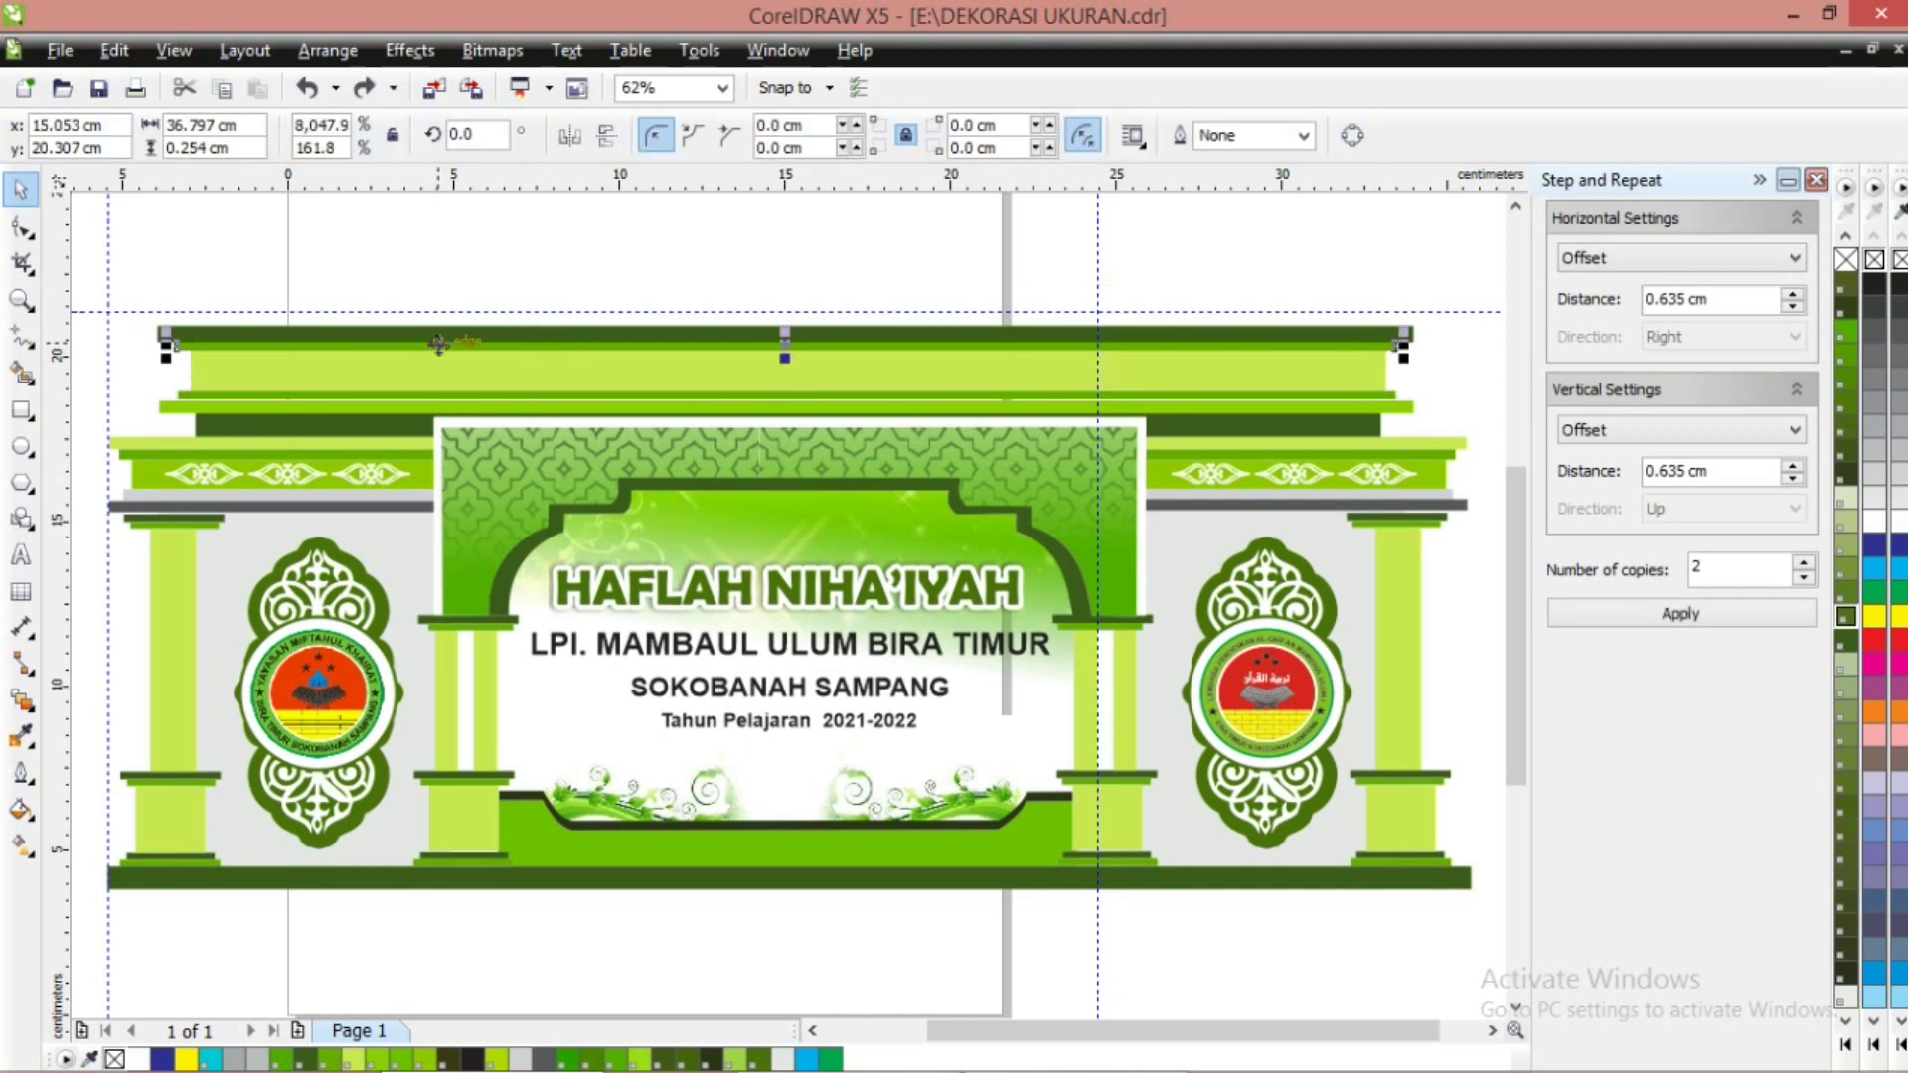
left_click_drag(439, 343, 436, 255)
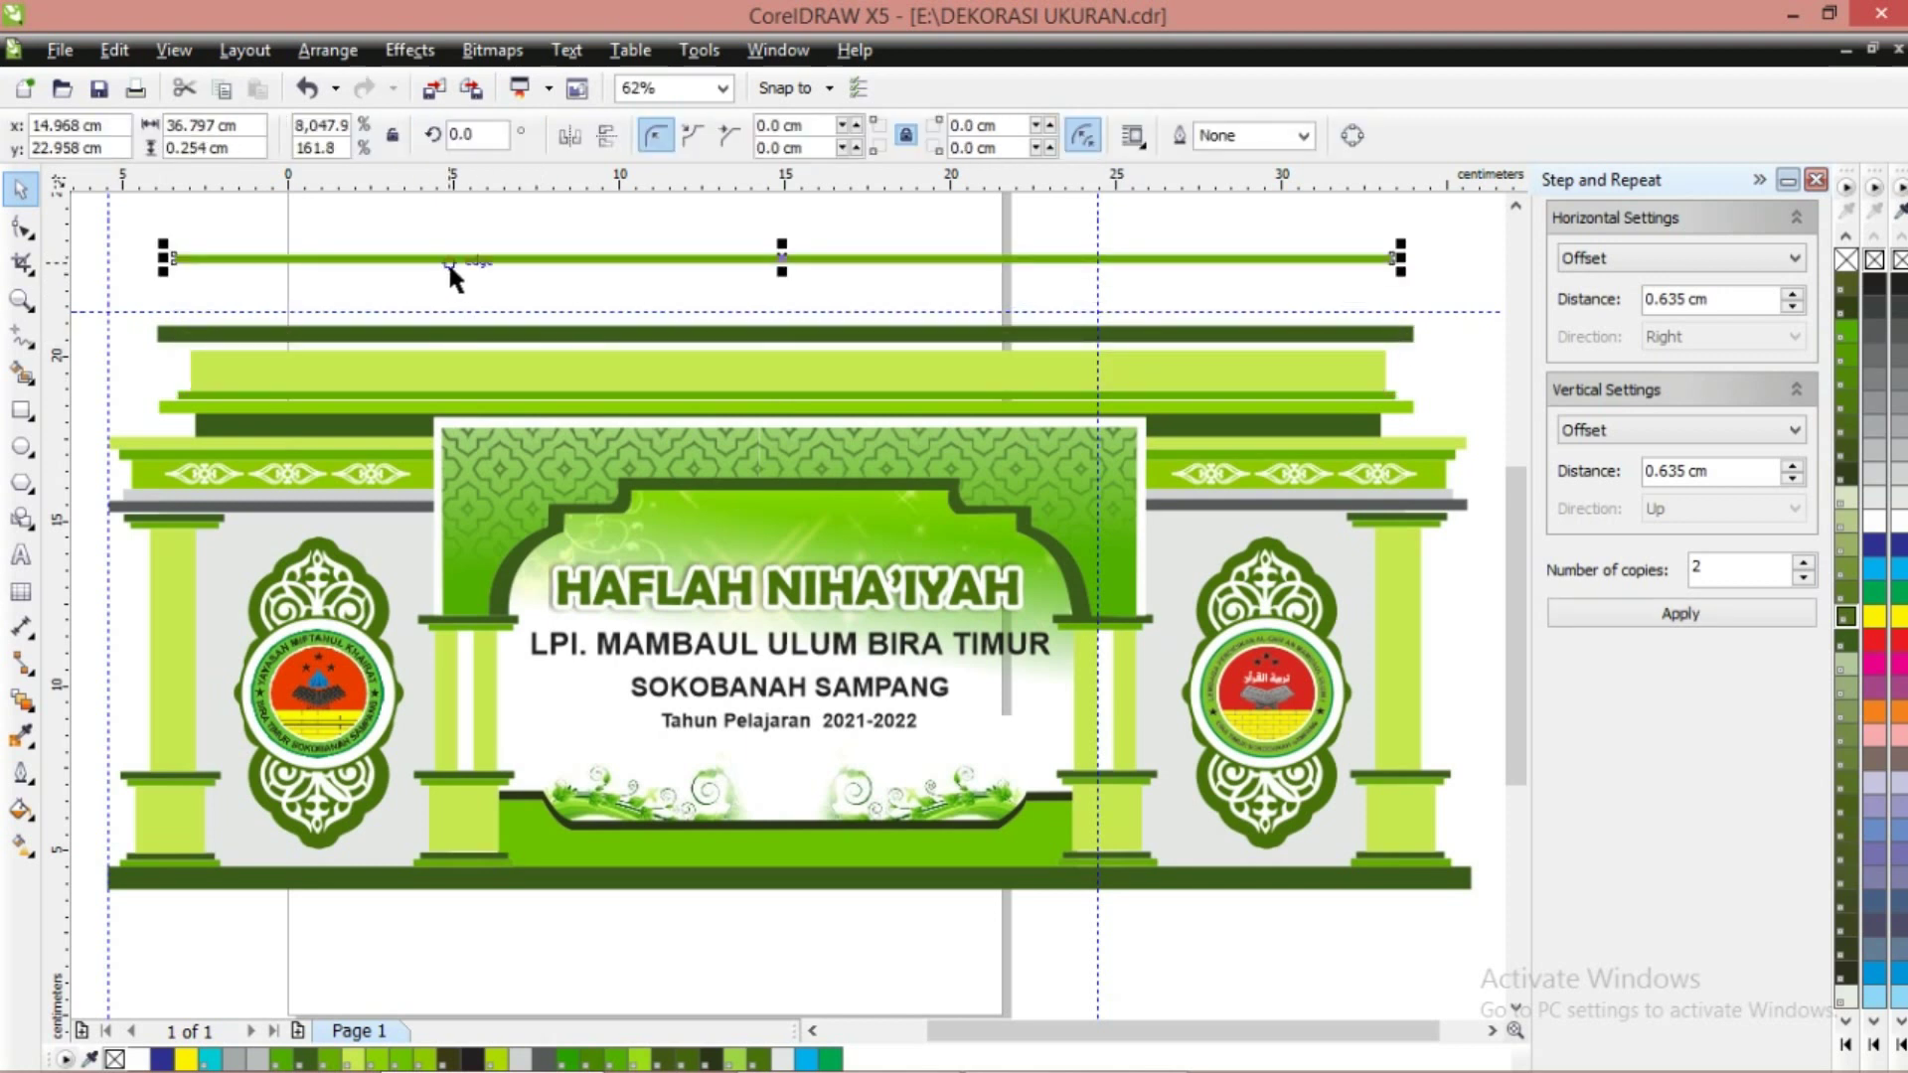
key("ctrl+z")
left_click(389, 398)
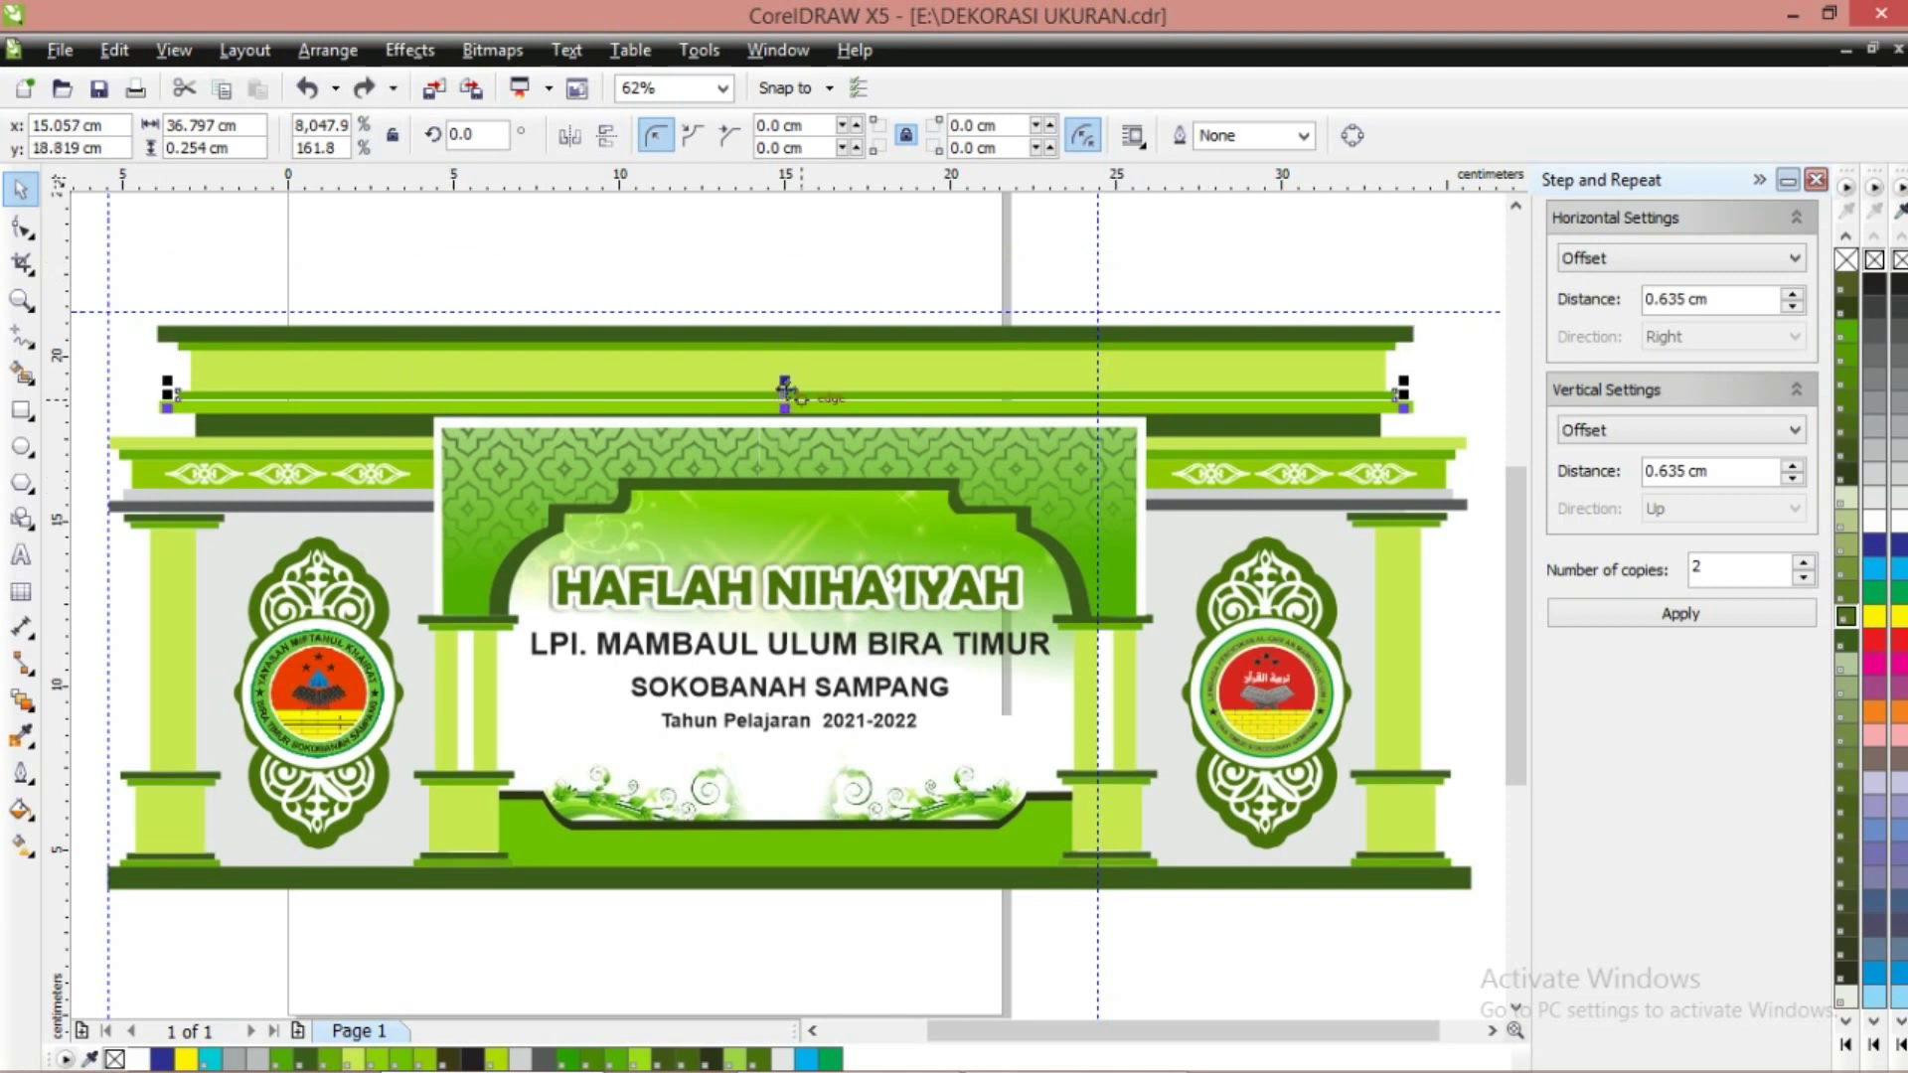
left_click_drag(784, 391, 773, 343)
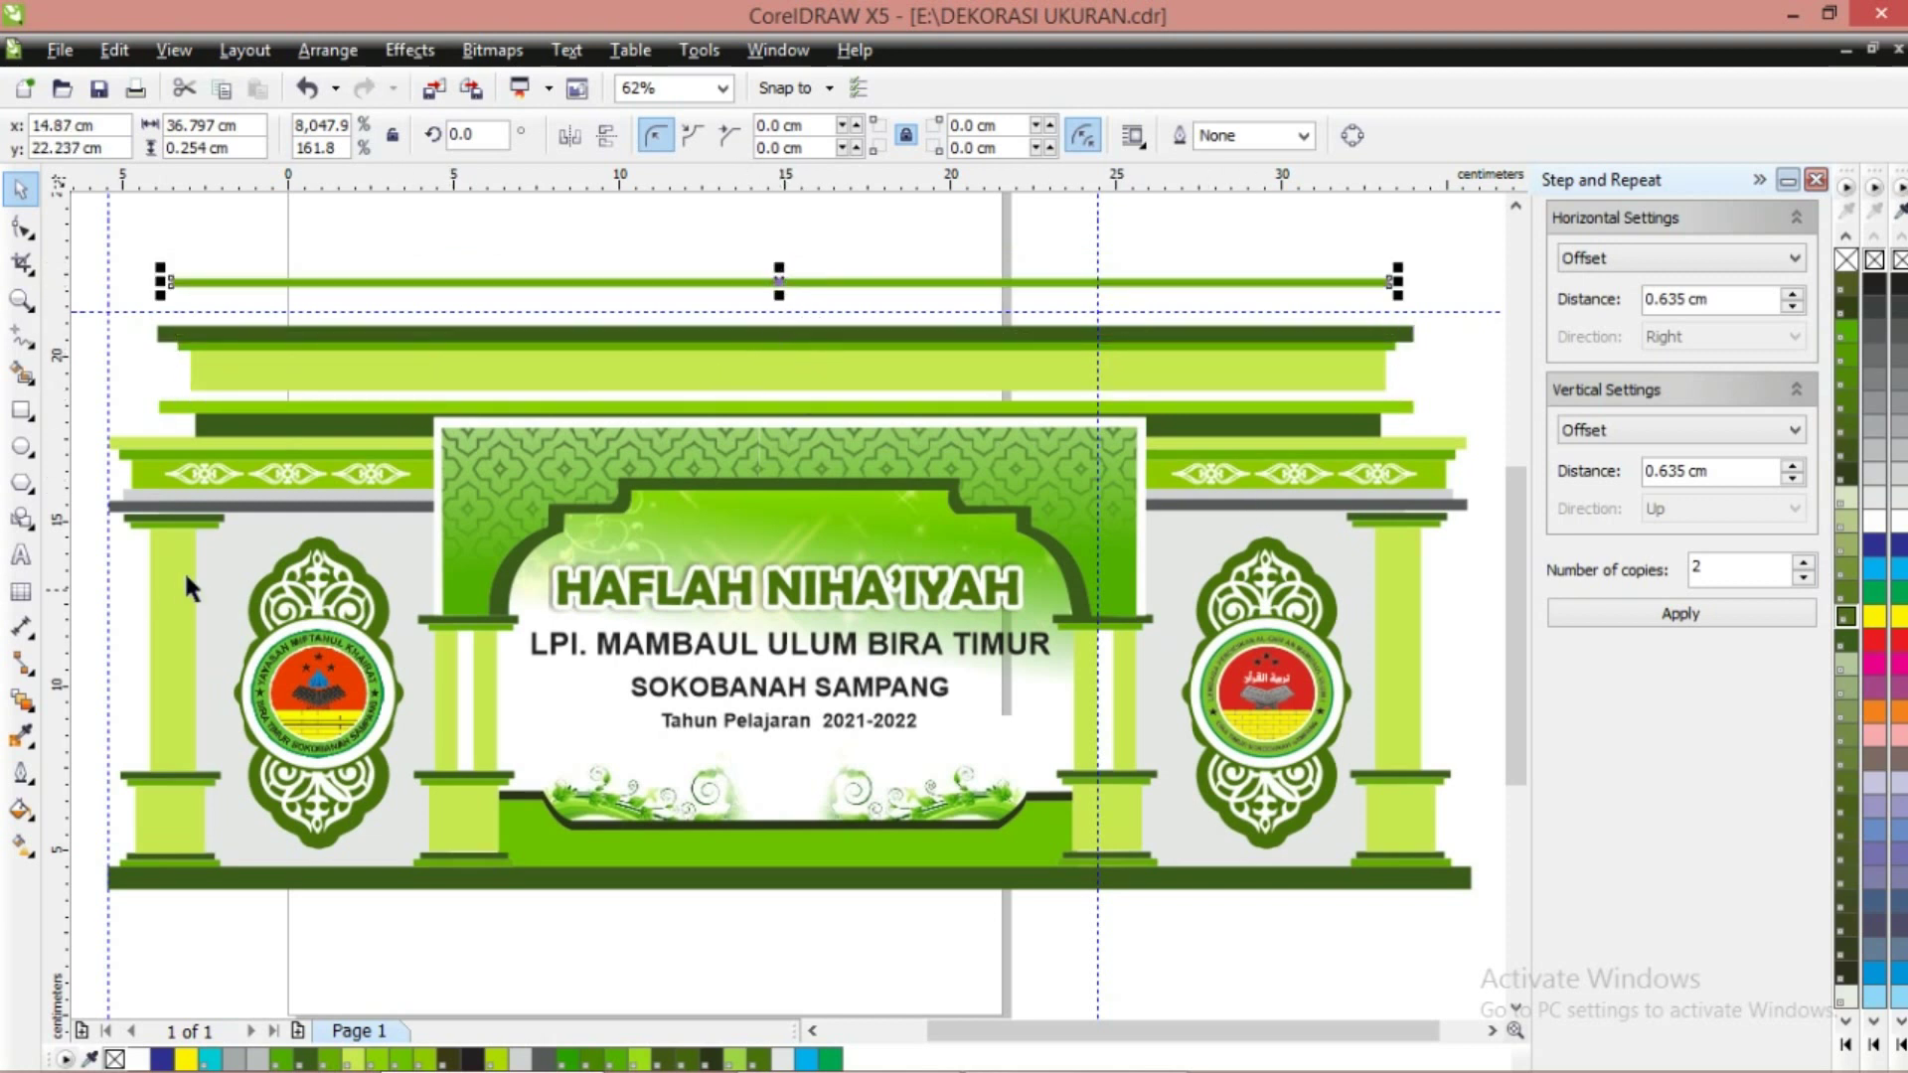
key("ctrl+z")
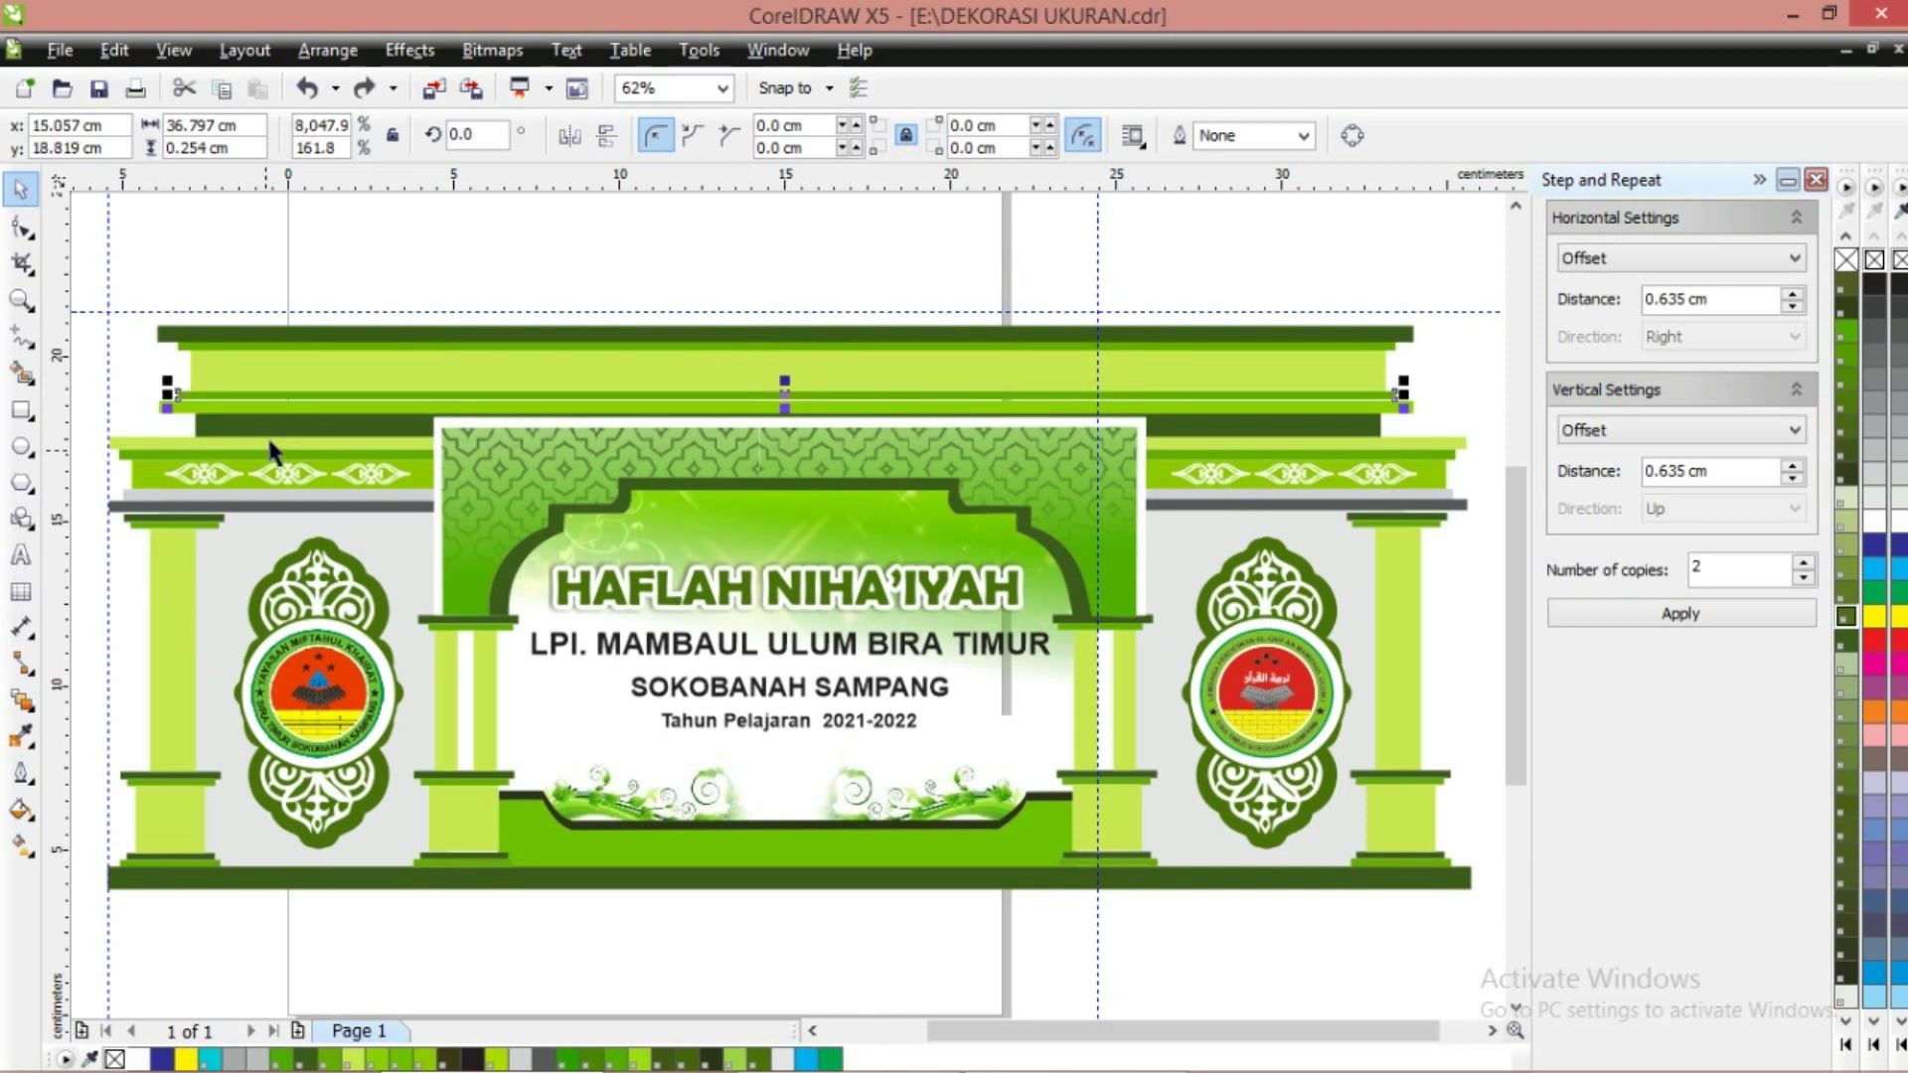
Move the bright green bar and the dark green bar beneath it above the drawing one at a time, undoing each move
left_click(295, 417)
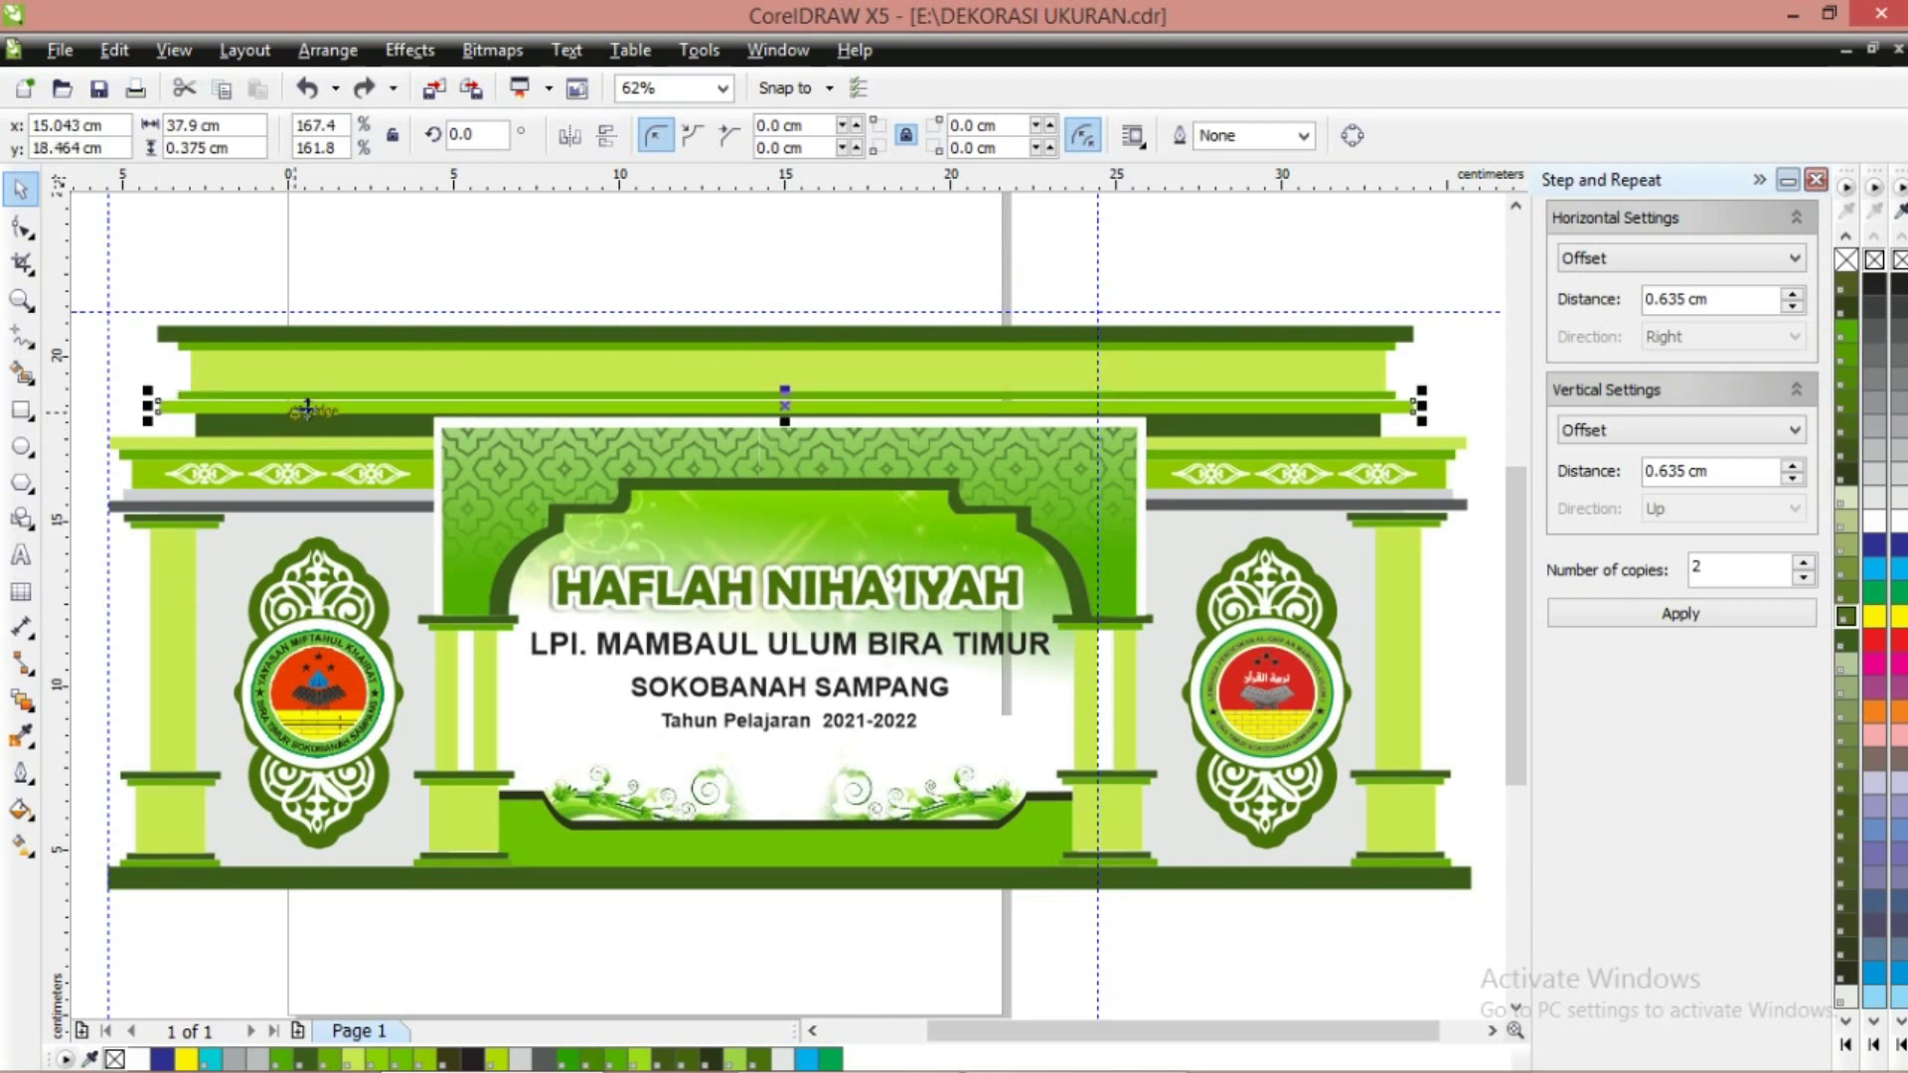
left_click_drag(307, 408, 308, 284)
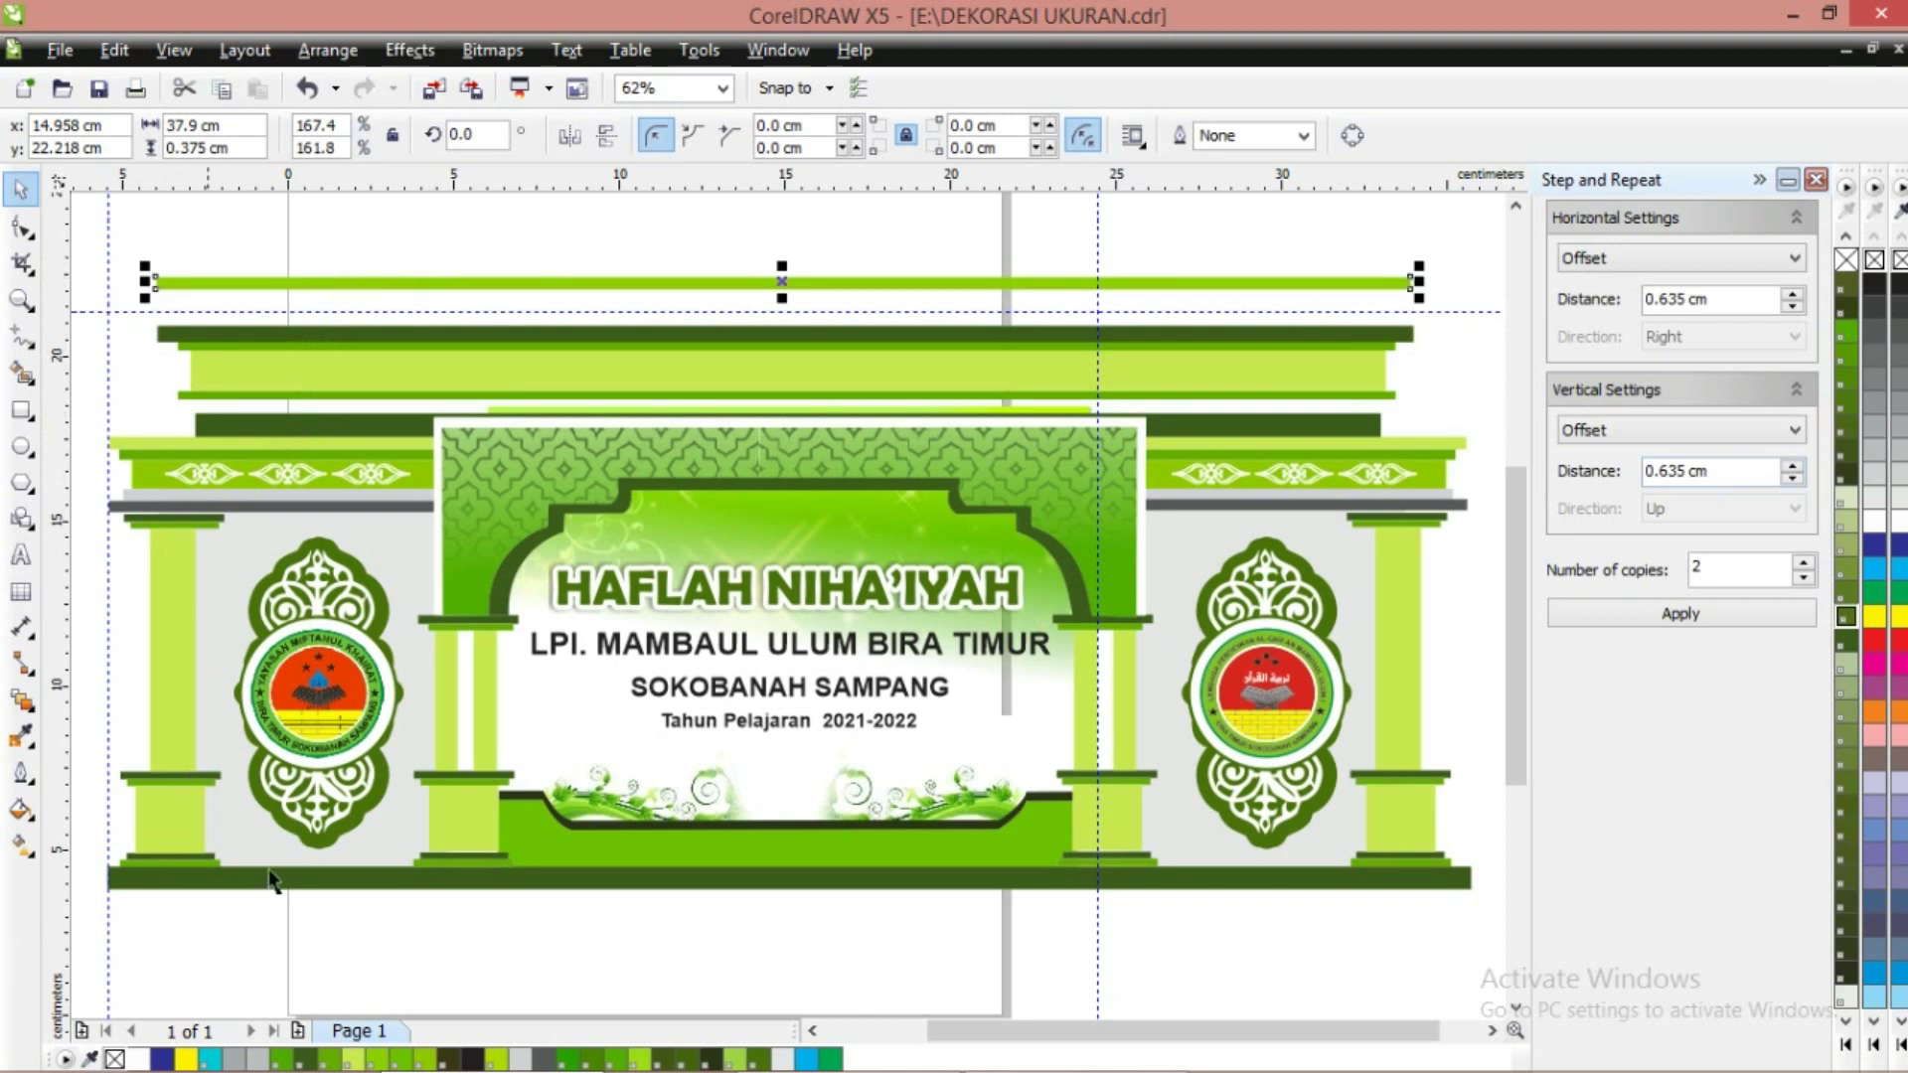
key("ctrl+z")
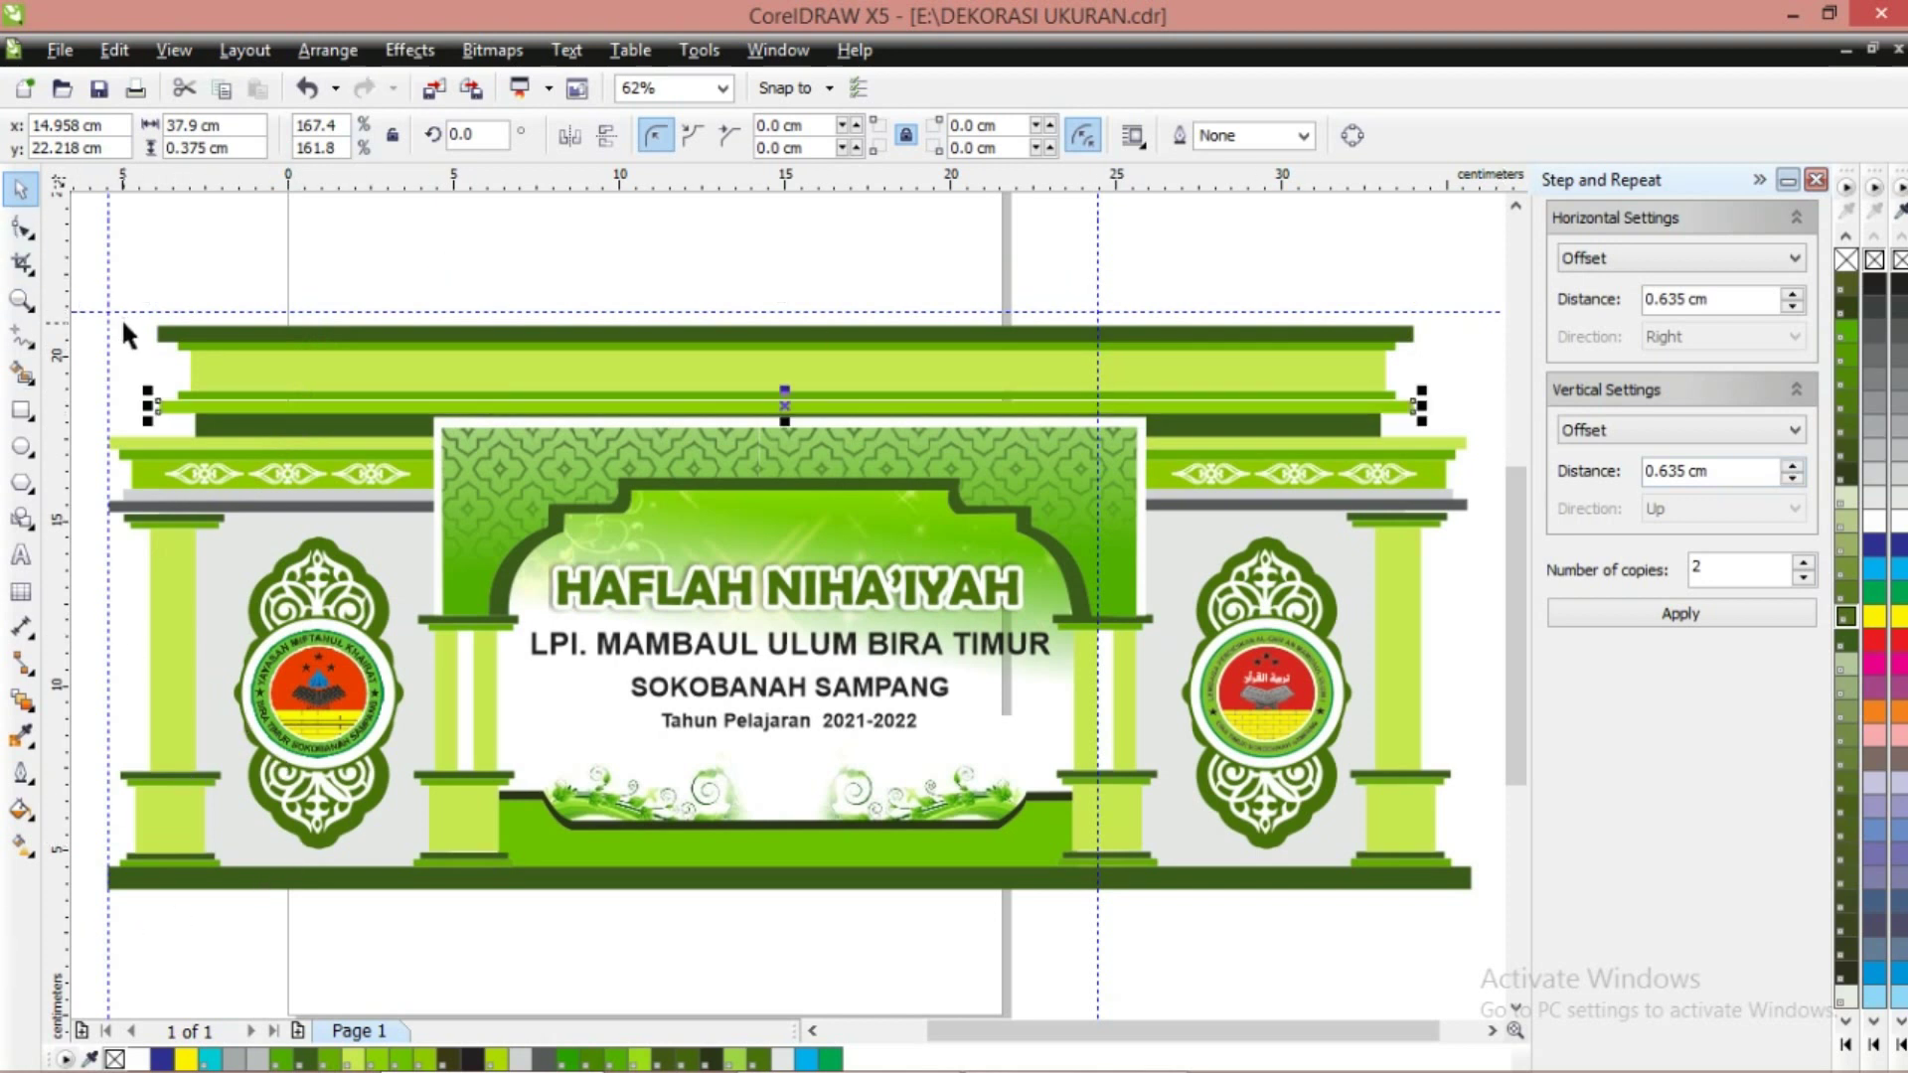
left_click(235, 437)
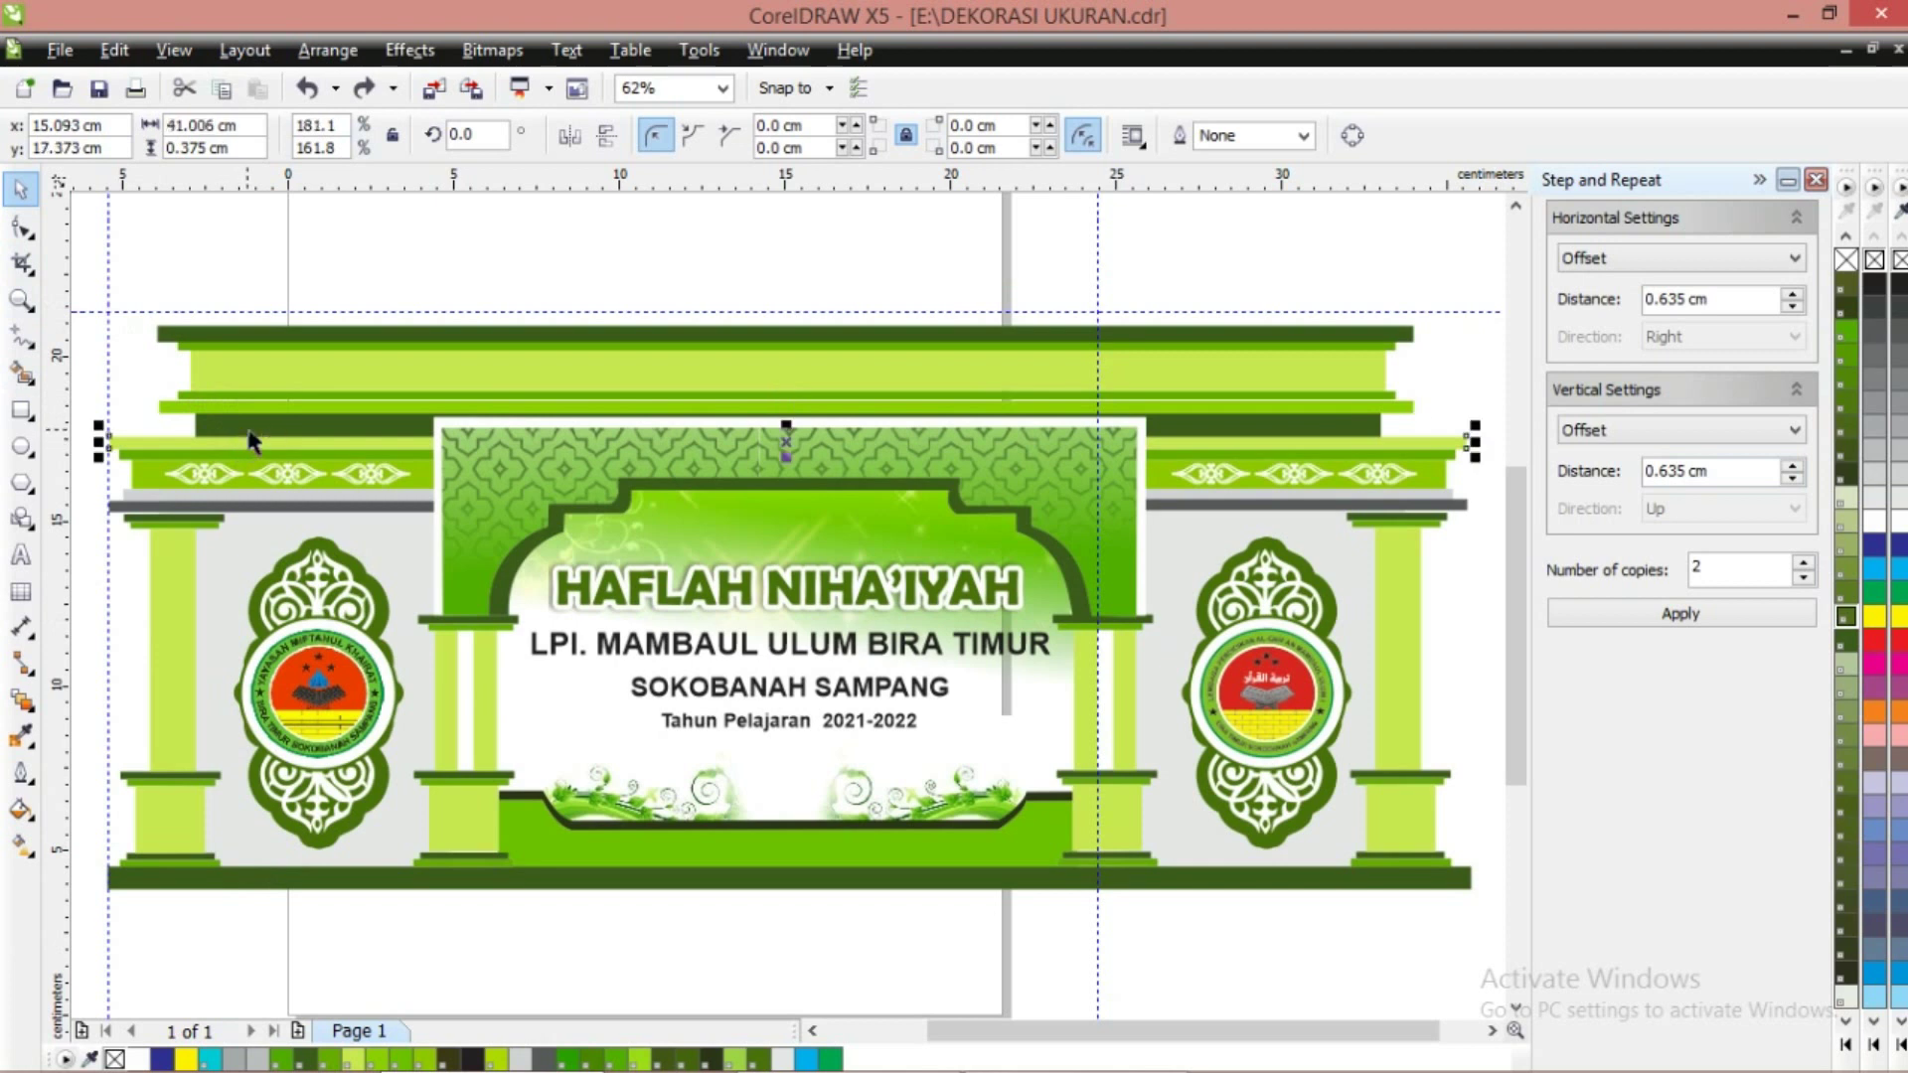
left_click(257, 429)
left_click_drag(258, 427, 253, 278)
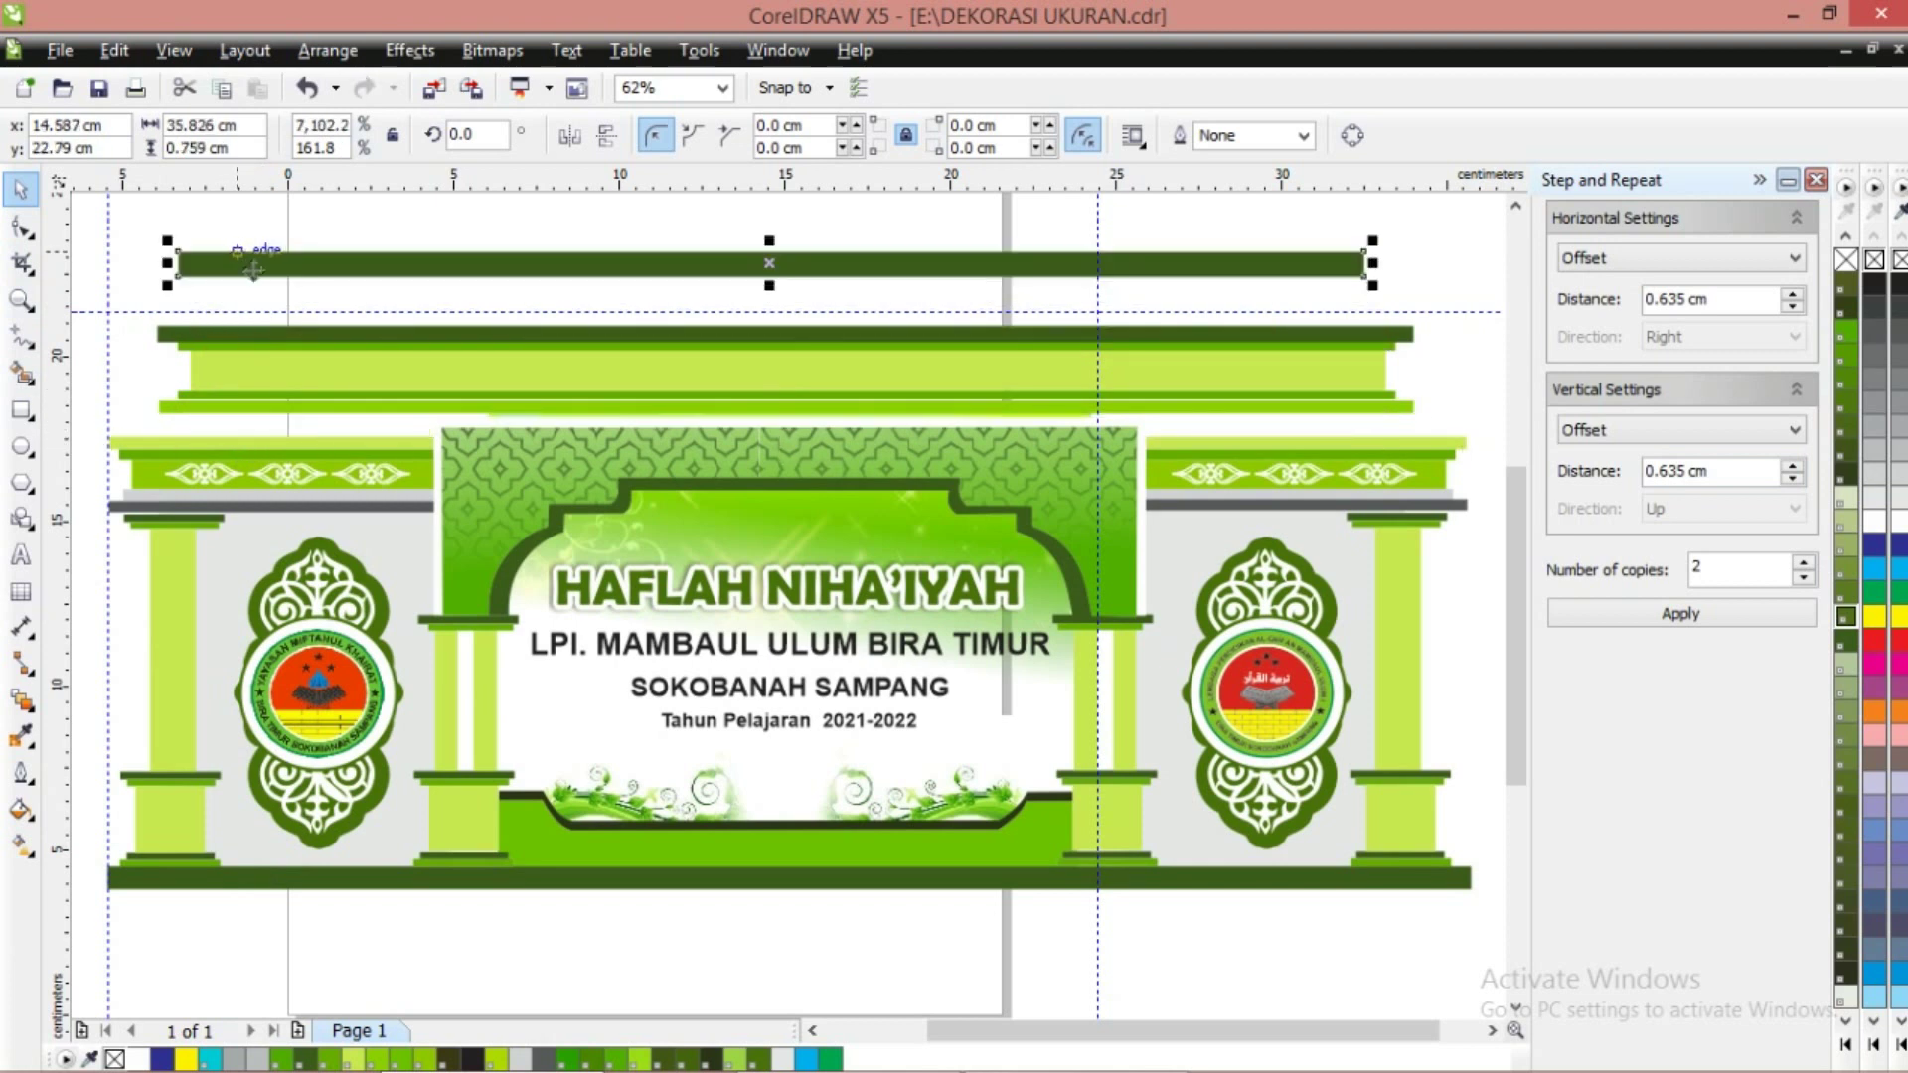
key("ctrl+z")
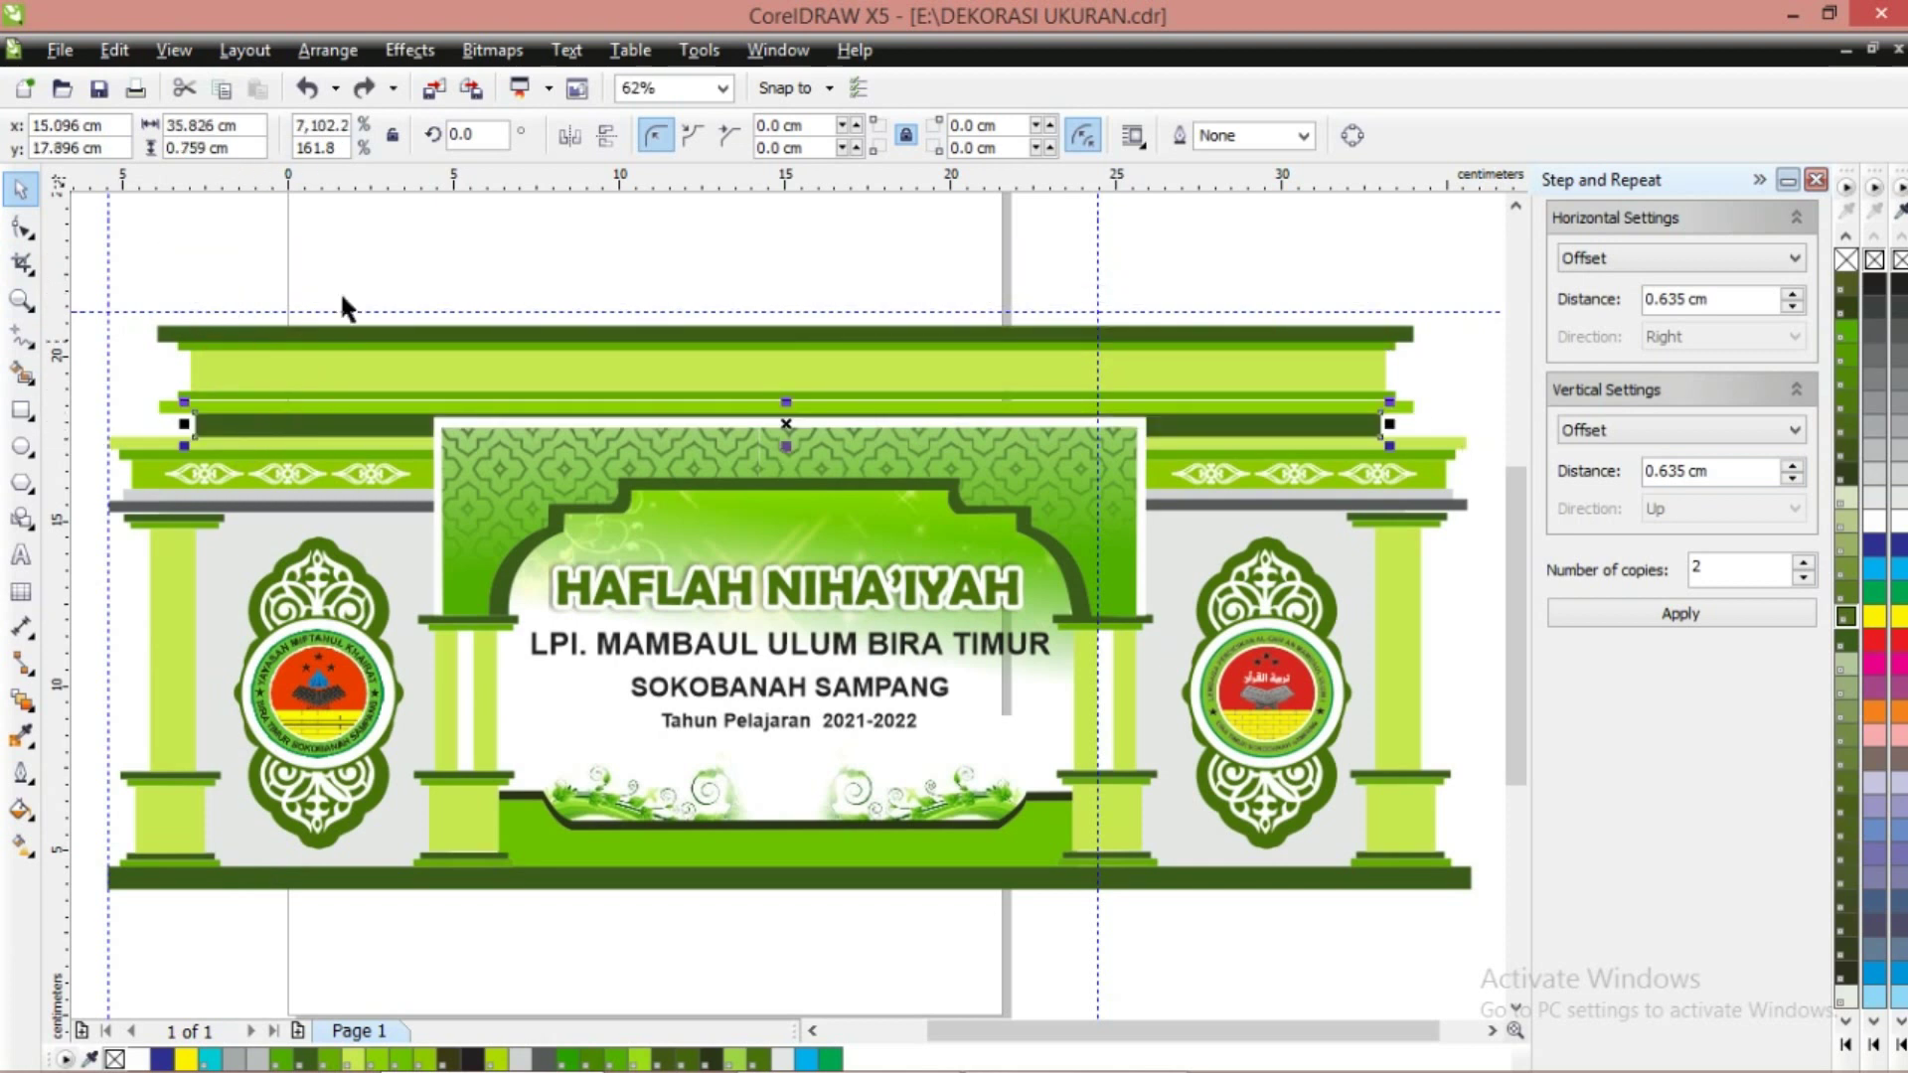
left_click(344, 276)
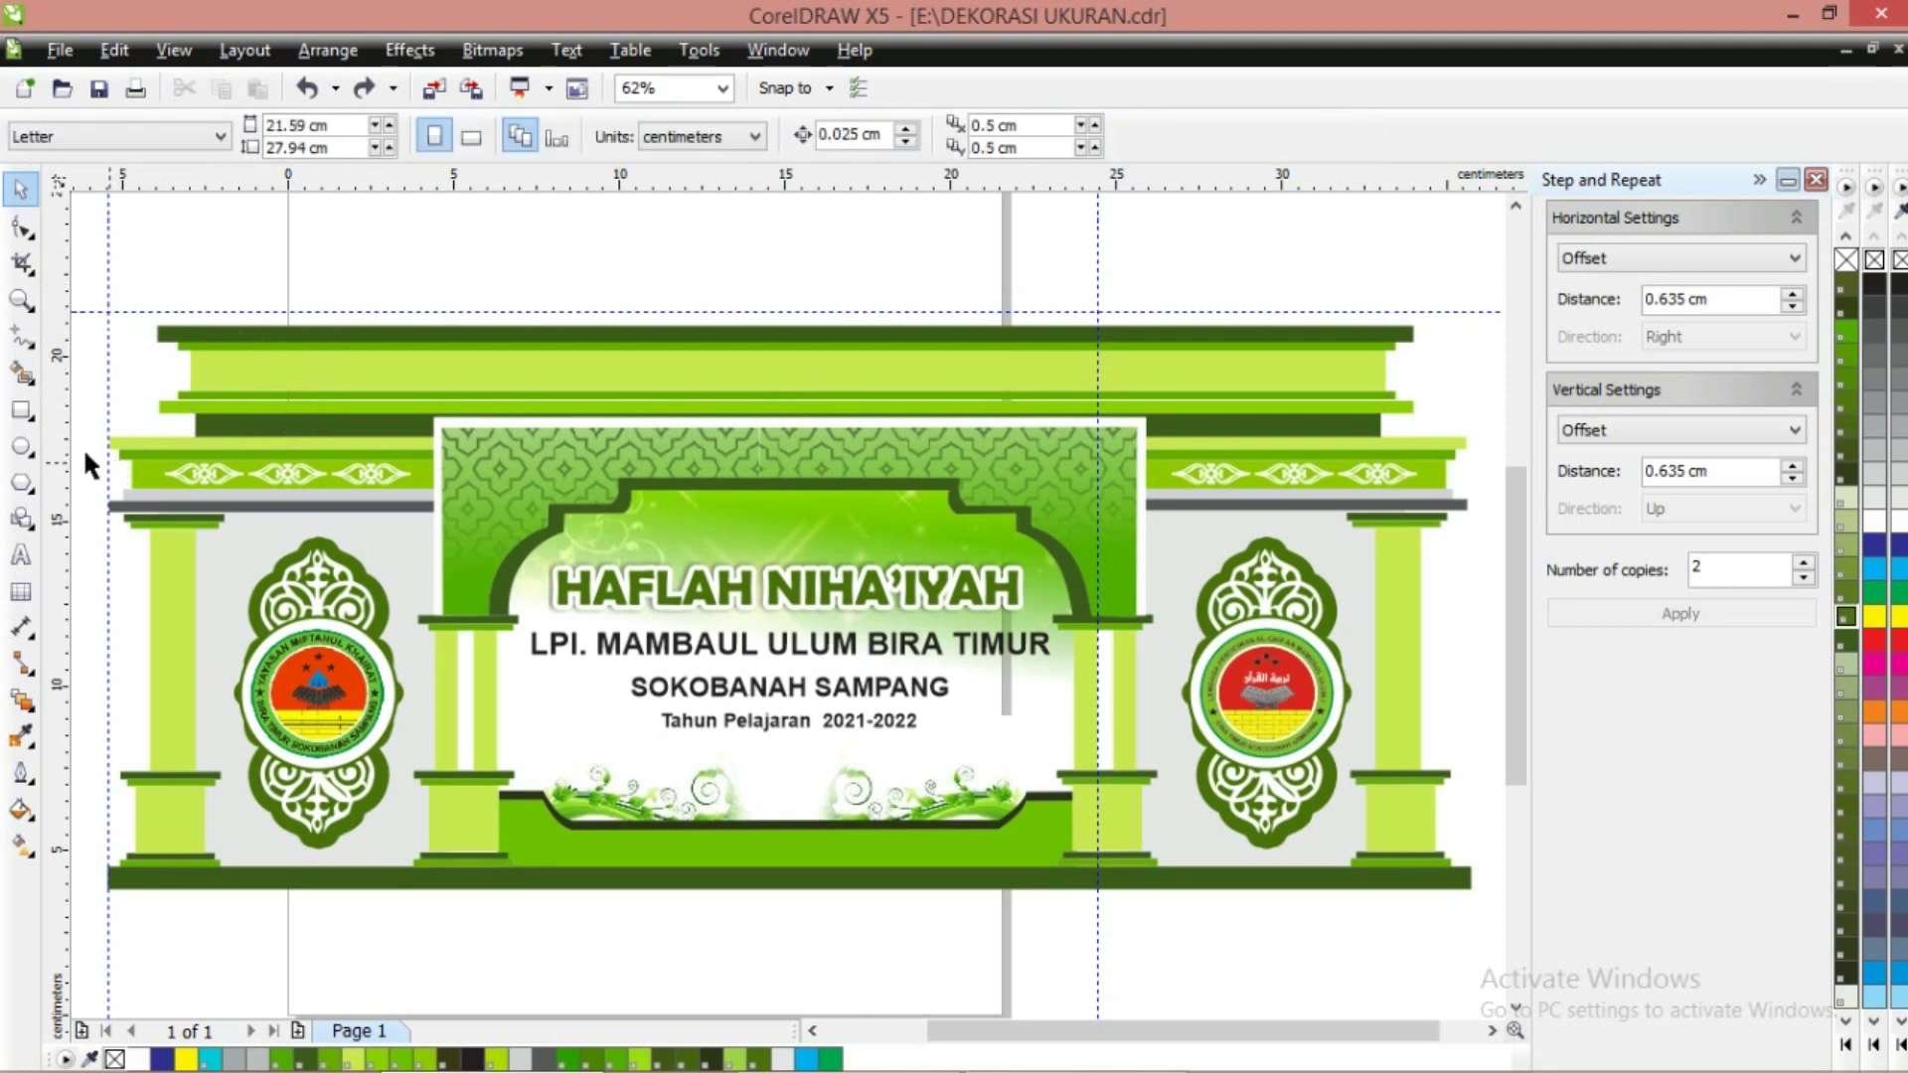
Offset the light green and medium green strips above the ornament band one at a time, undoing each move
left_click_drag(111, 484, 169, 485)
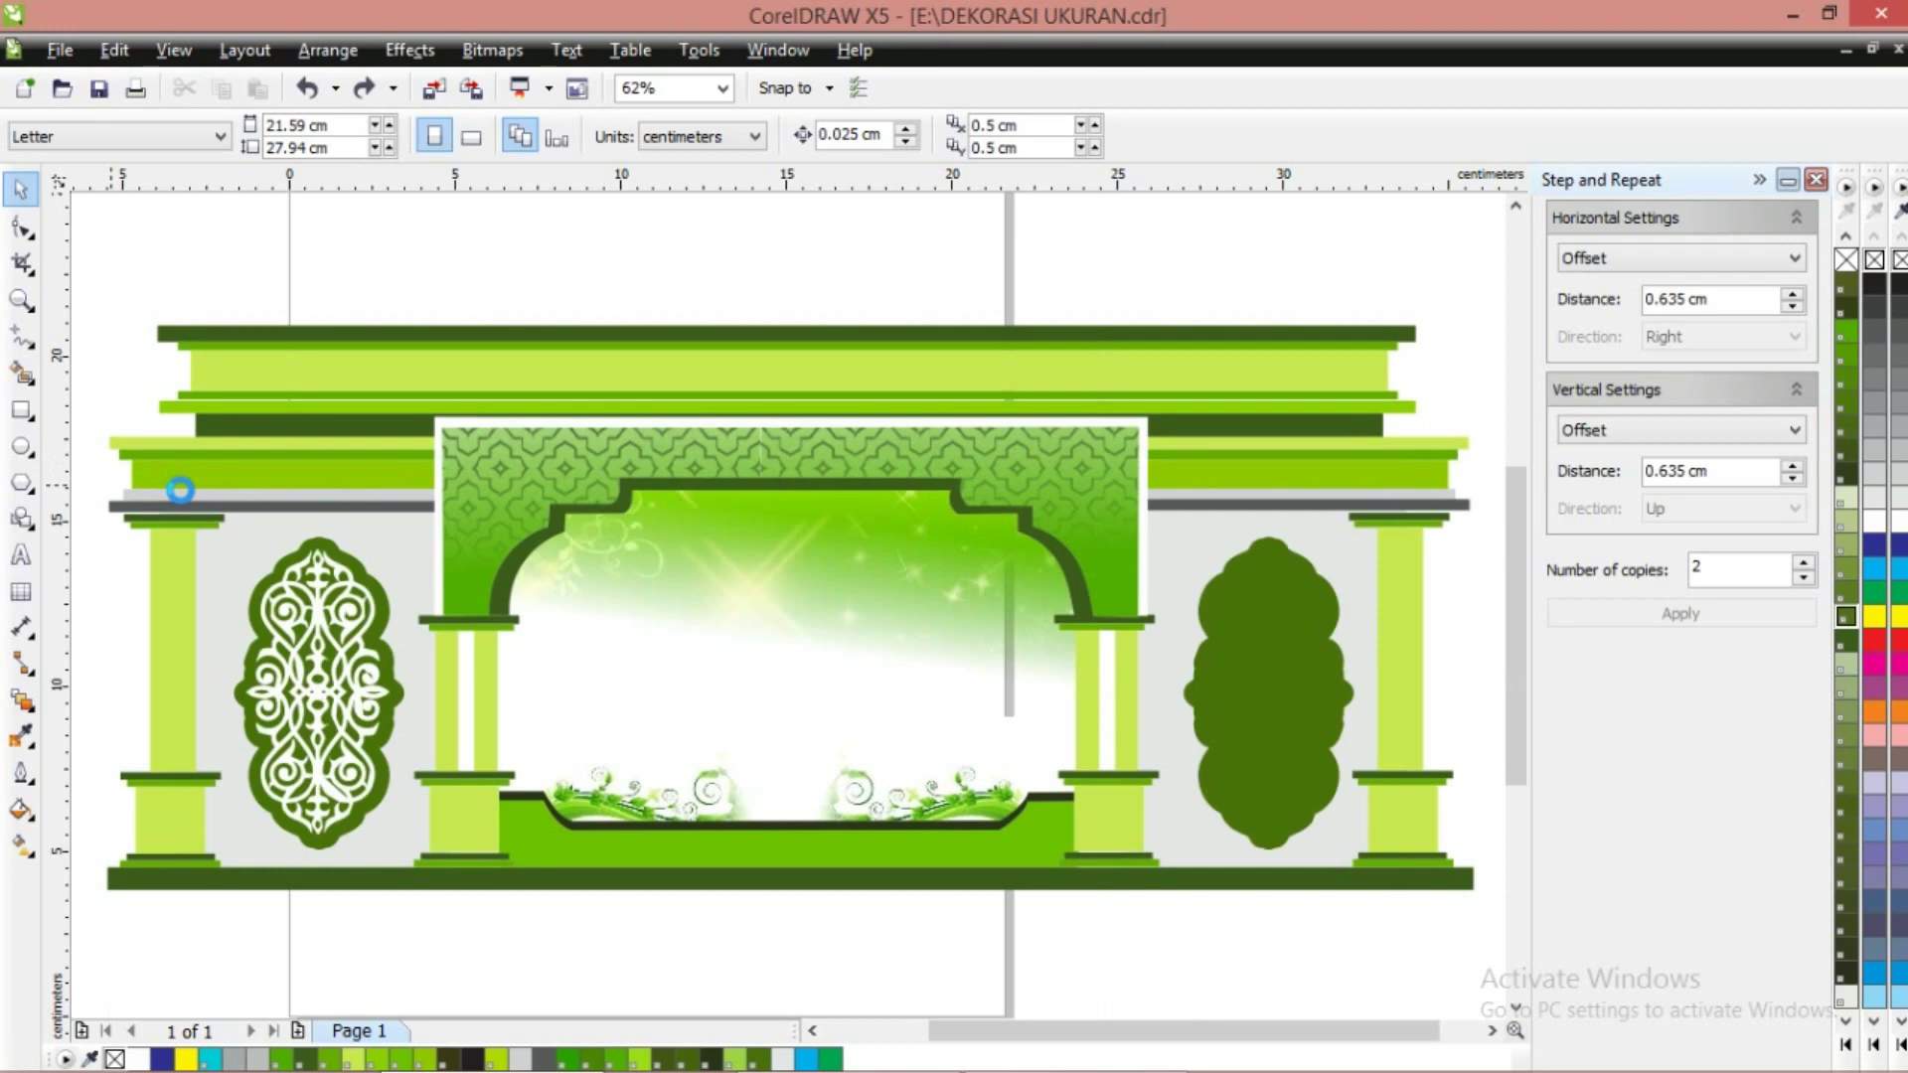
left_click(21, 298)
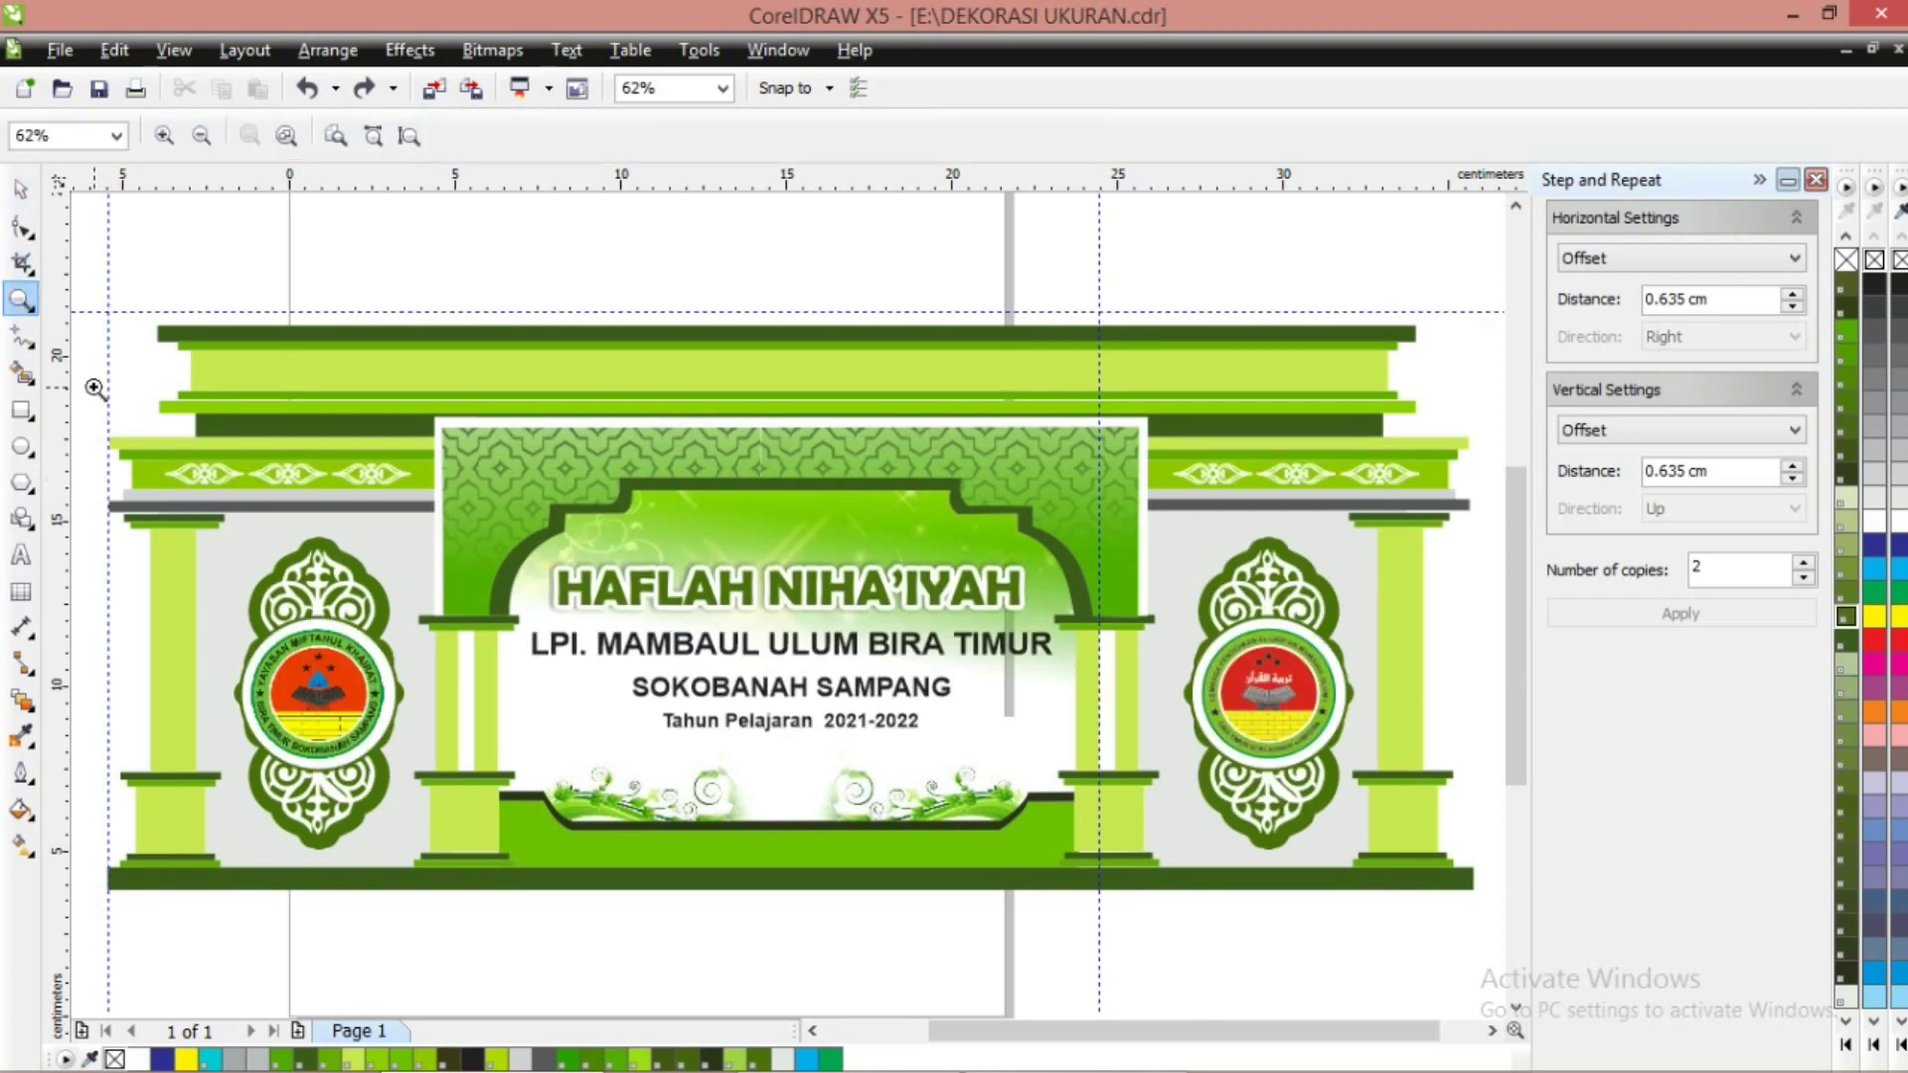
left_click_drag(80, 381, 423, 630)
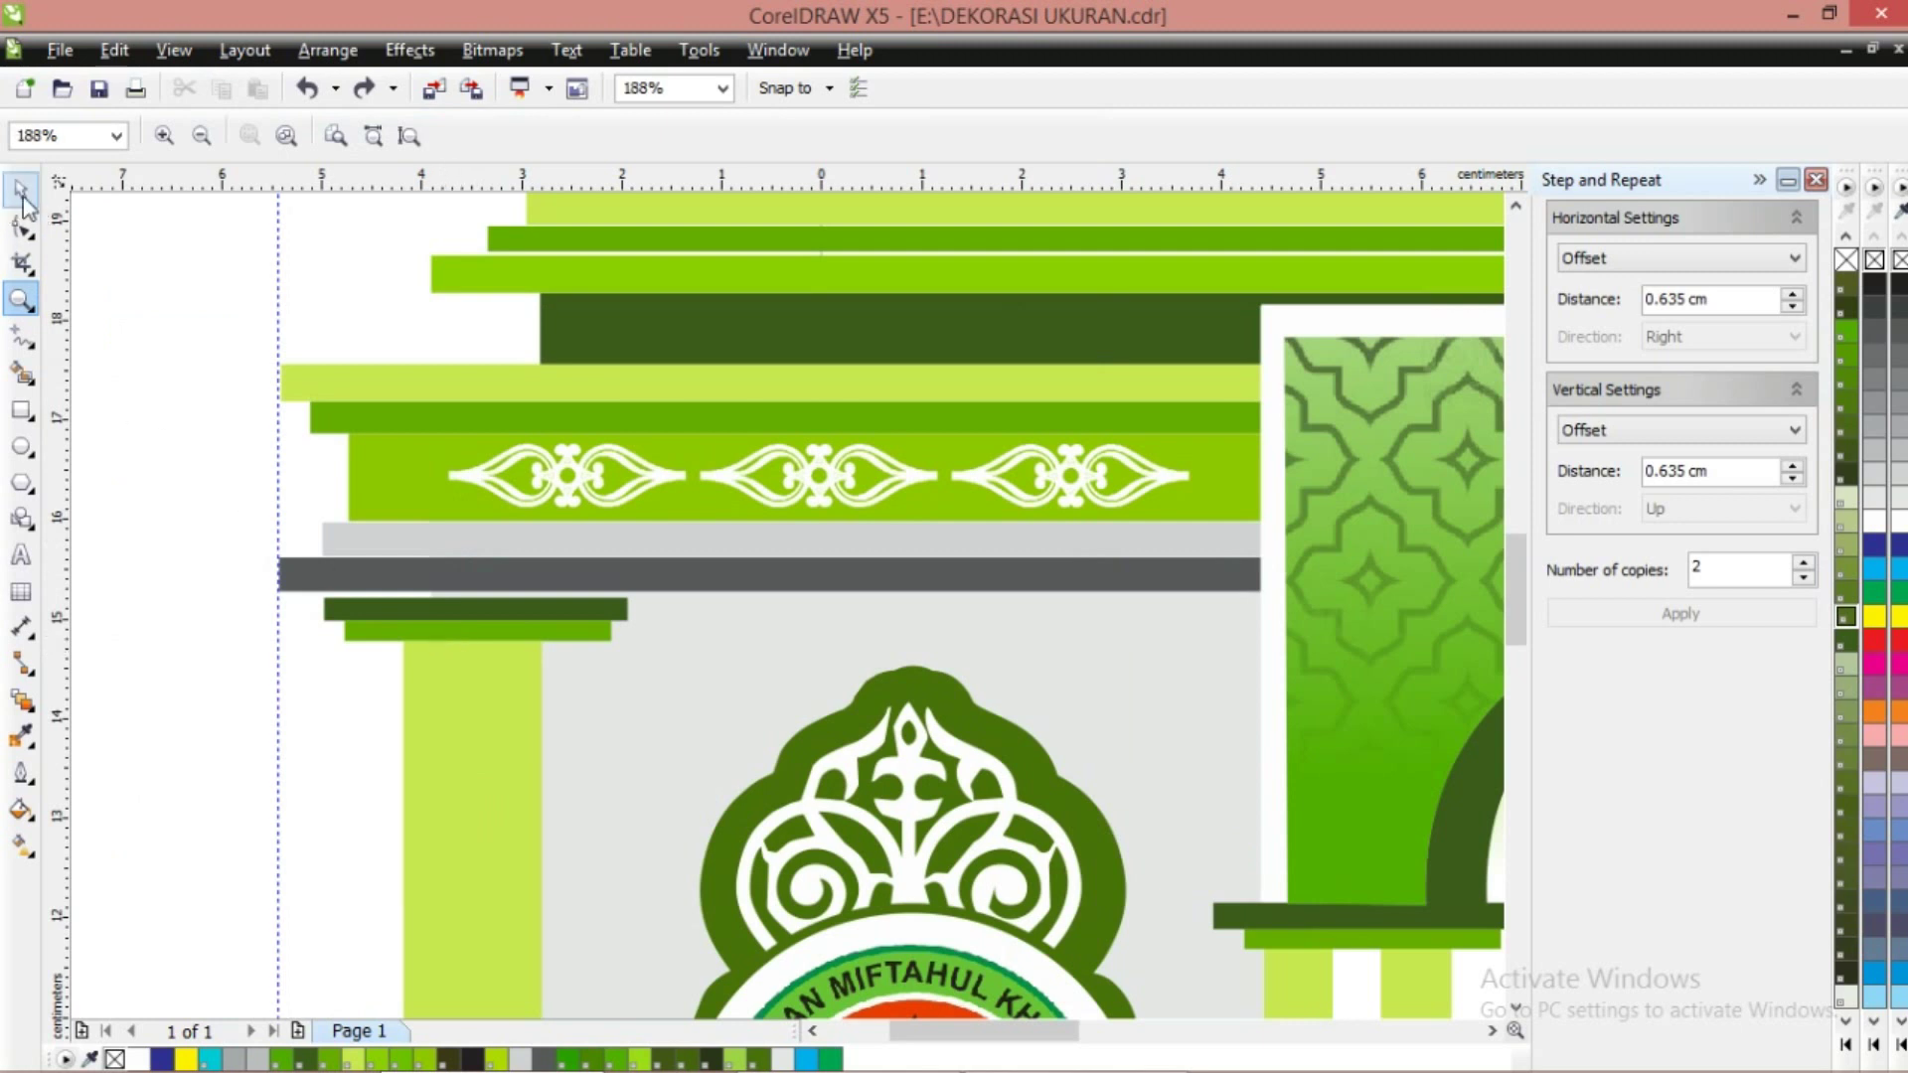
left_click(20, 188)
left_click(387, 379)
left_click_drag(388, 379, 325, 303)
key("ctrl+z")
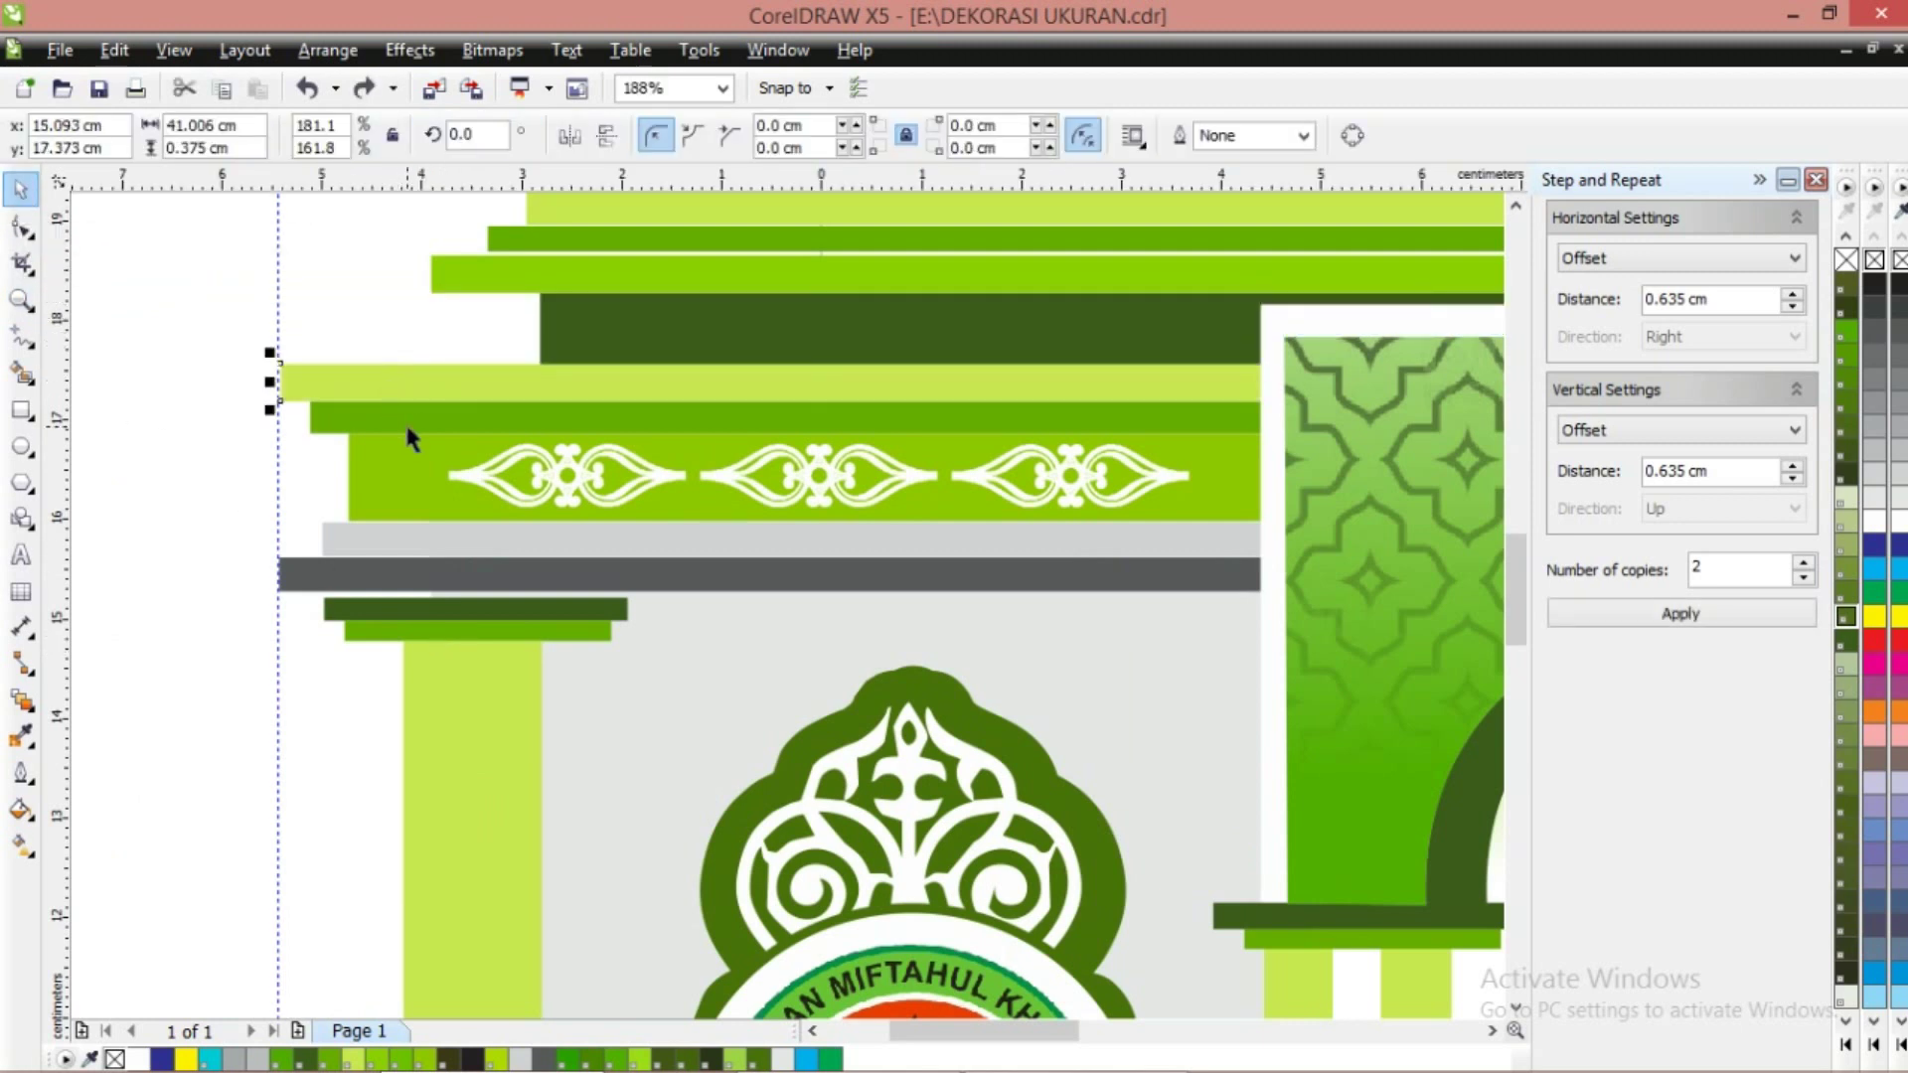
left_click(403, 421)
left_click_drag(407, 422, 323, 316)
key("ctrl+z")
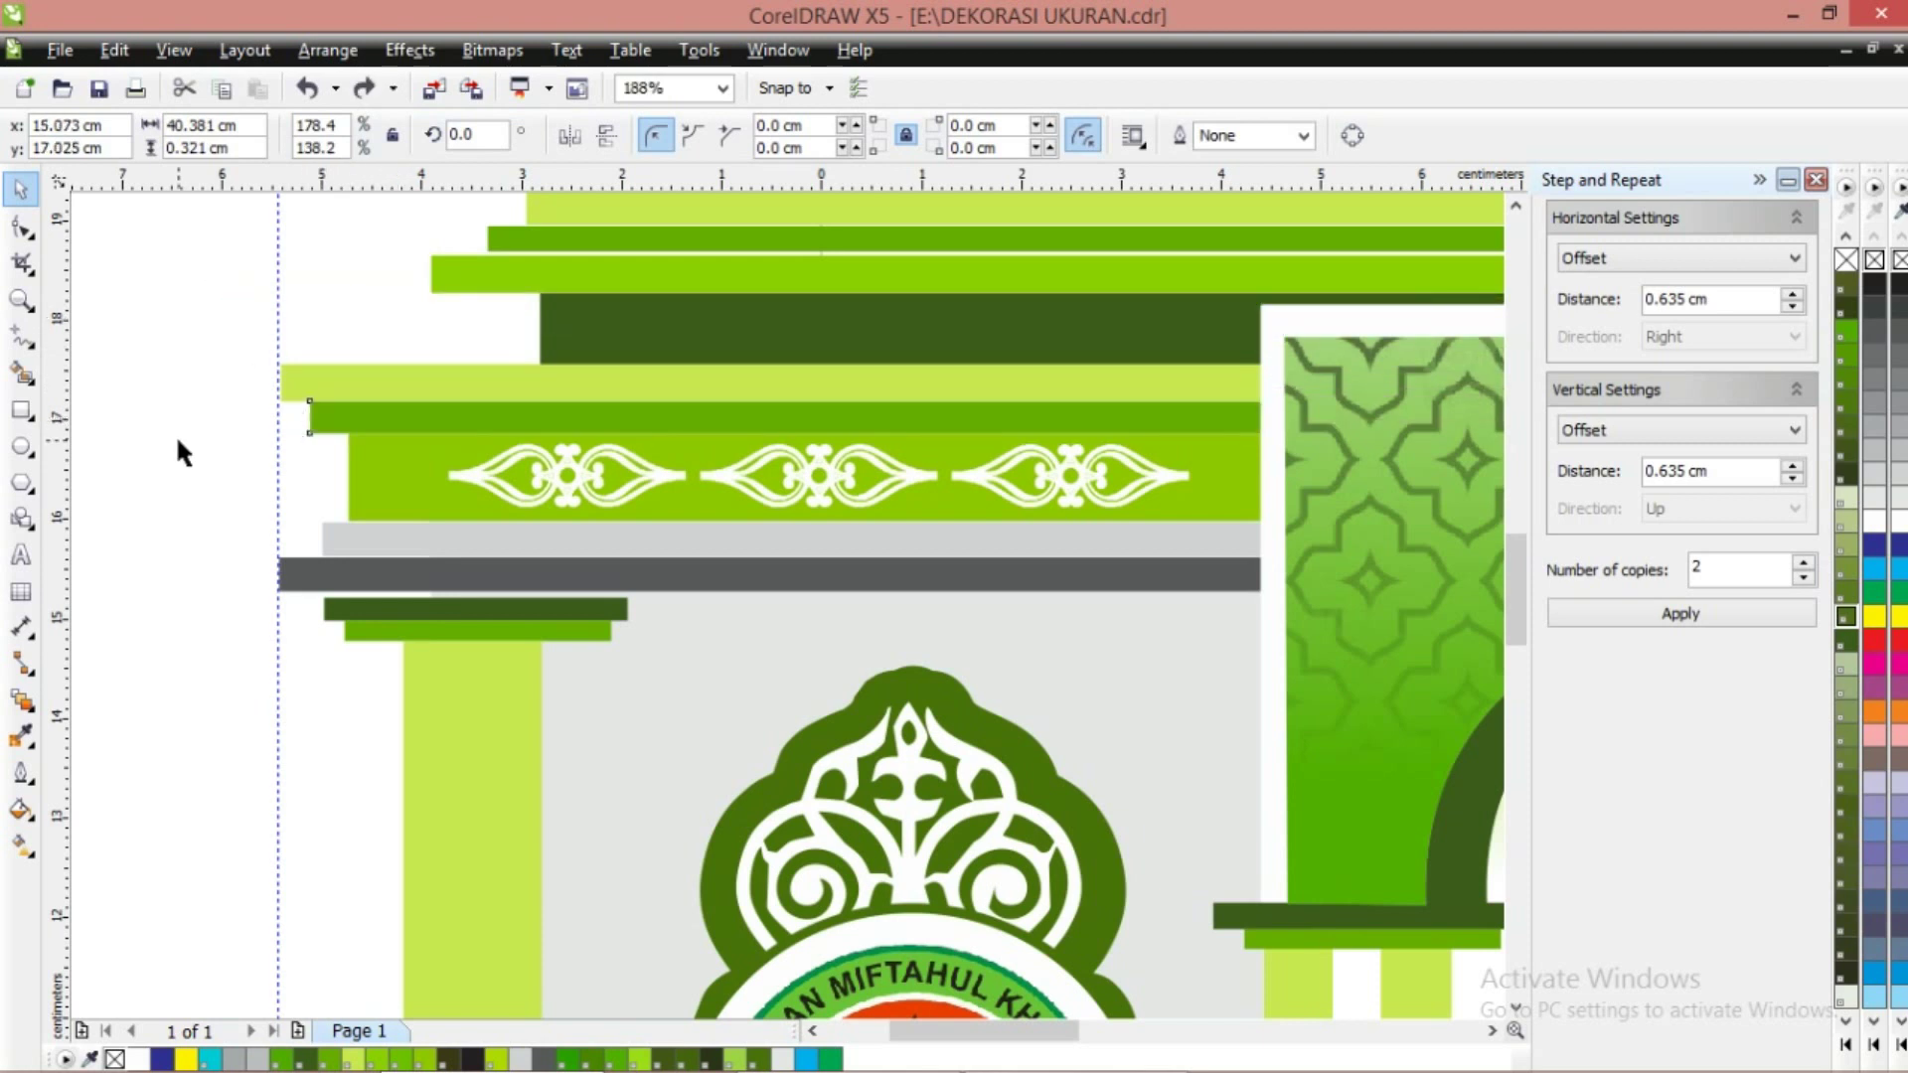
Try to move the green band behind the white ornaments and undo the change
left_click(175, 433)
left_click_drag(349, 483, 349, 426)
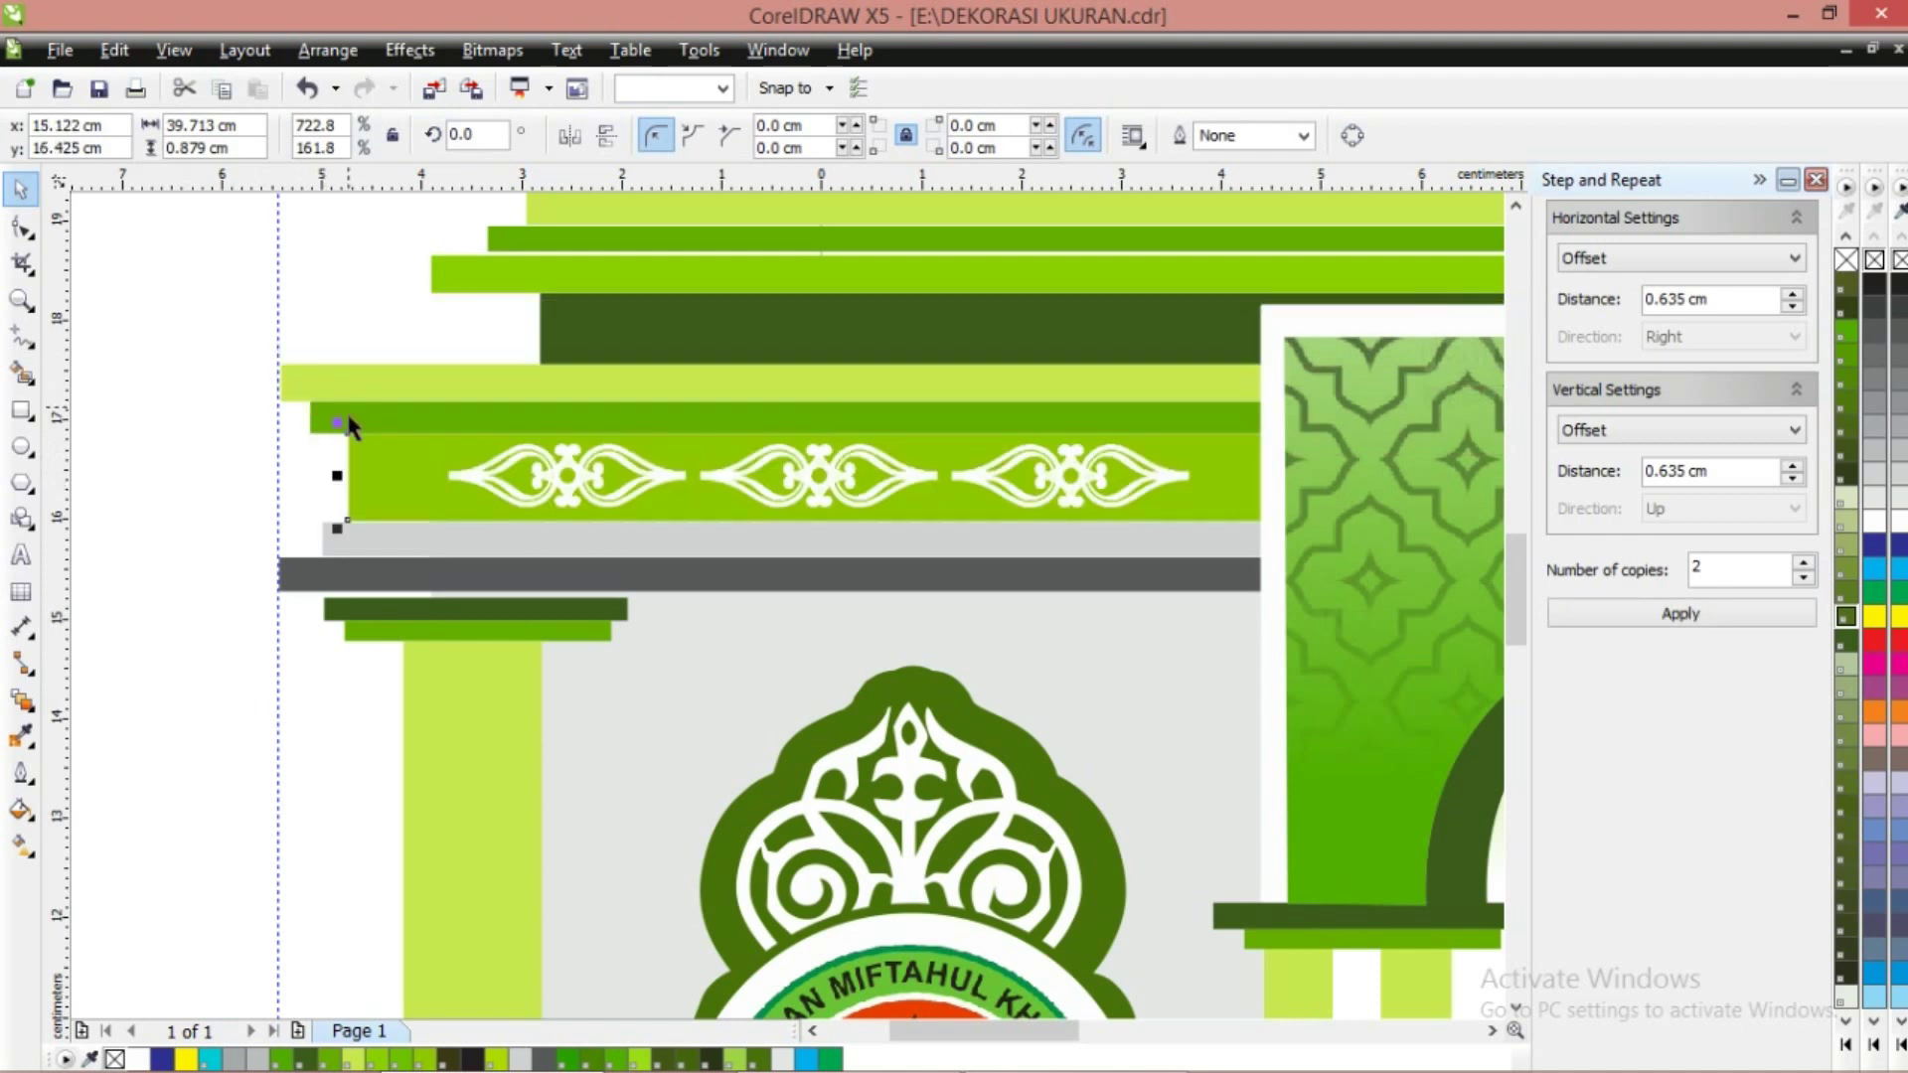
key("ctrl+z")
left_click(241, 330)
Ungroup the set of three white ornaments on the left green band
left_click(546, 471)
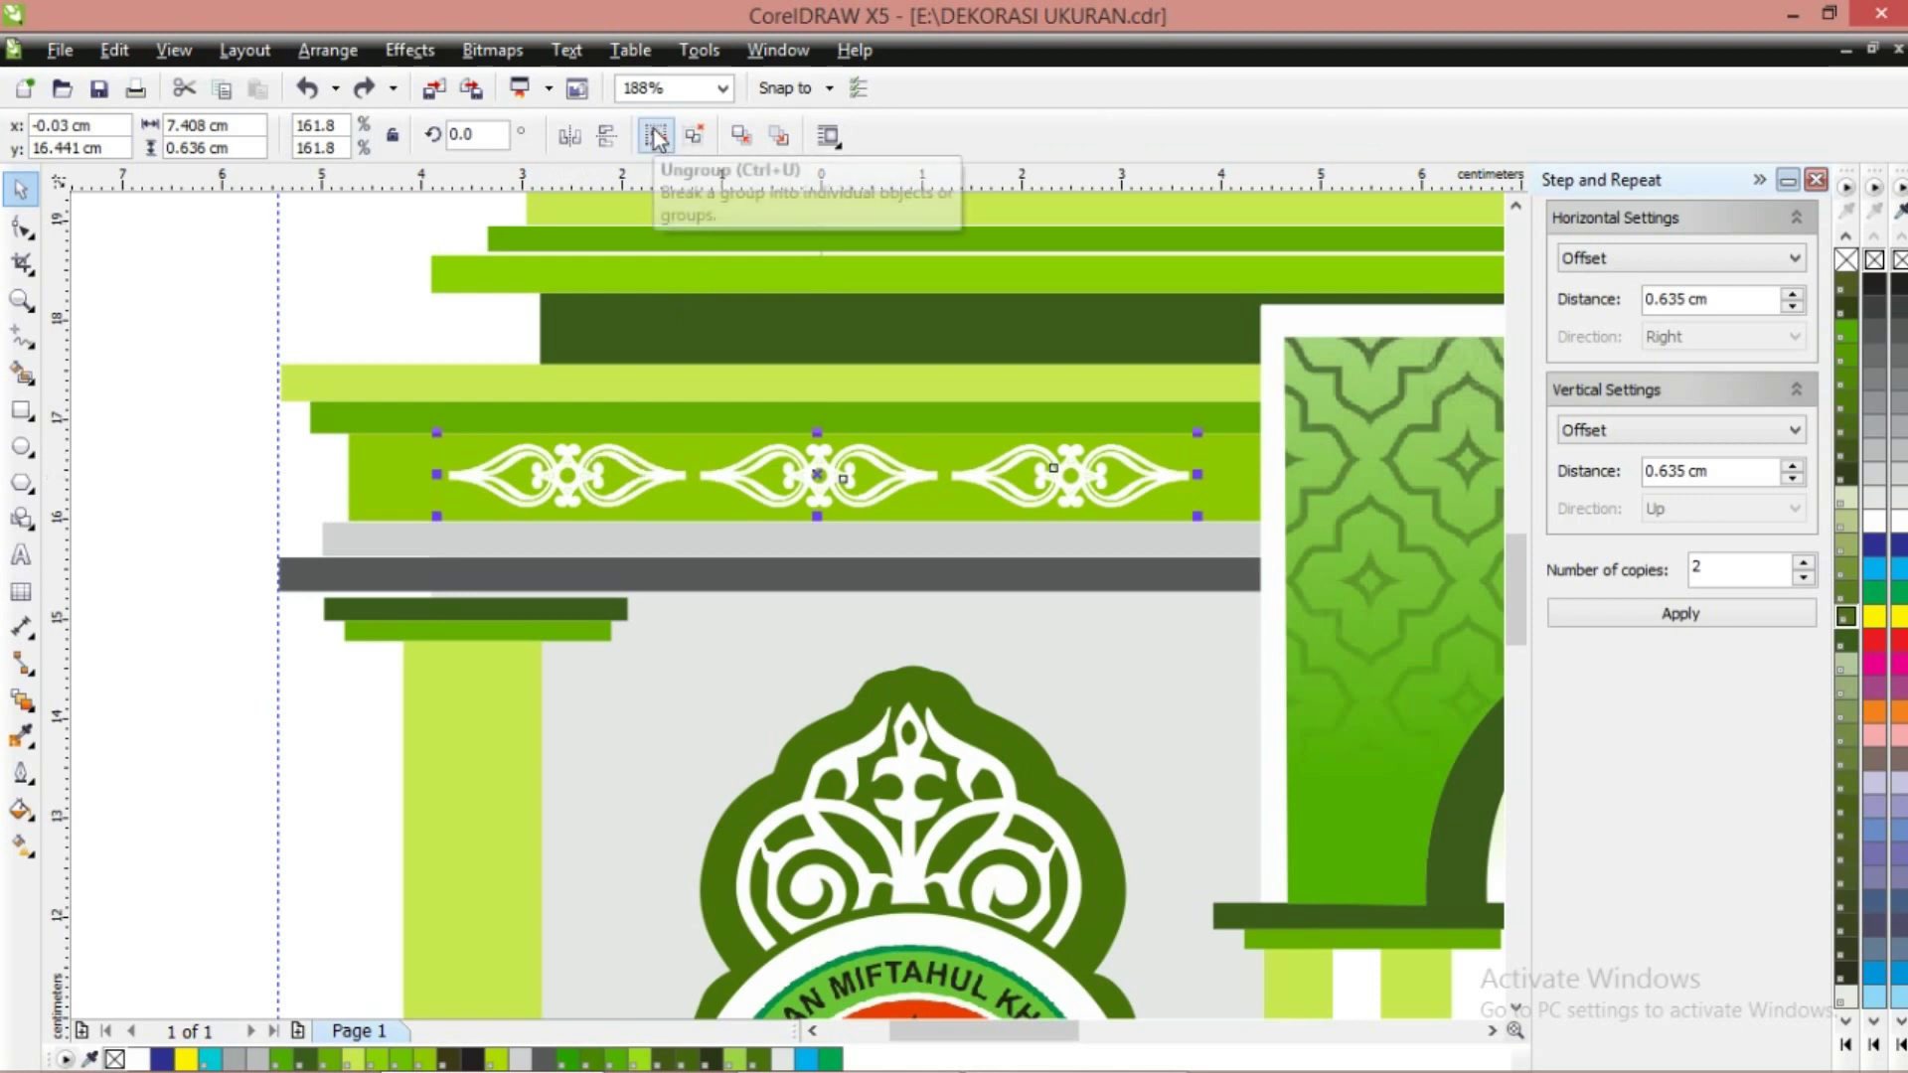
left_click(655, 137)
left_click(455, 253)
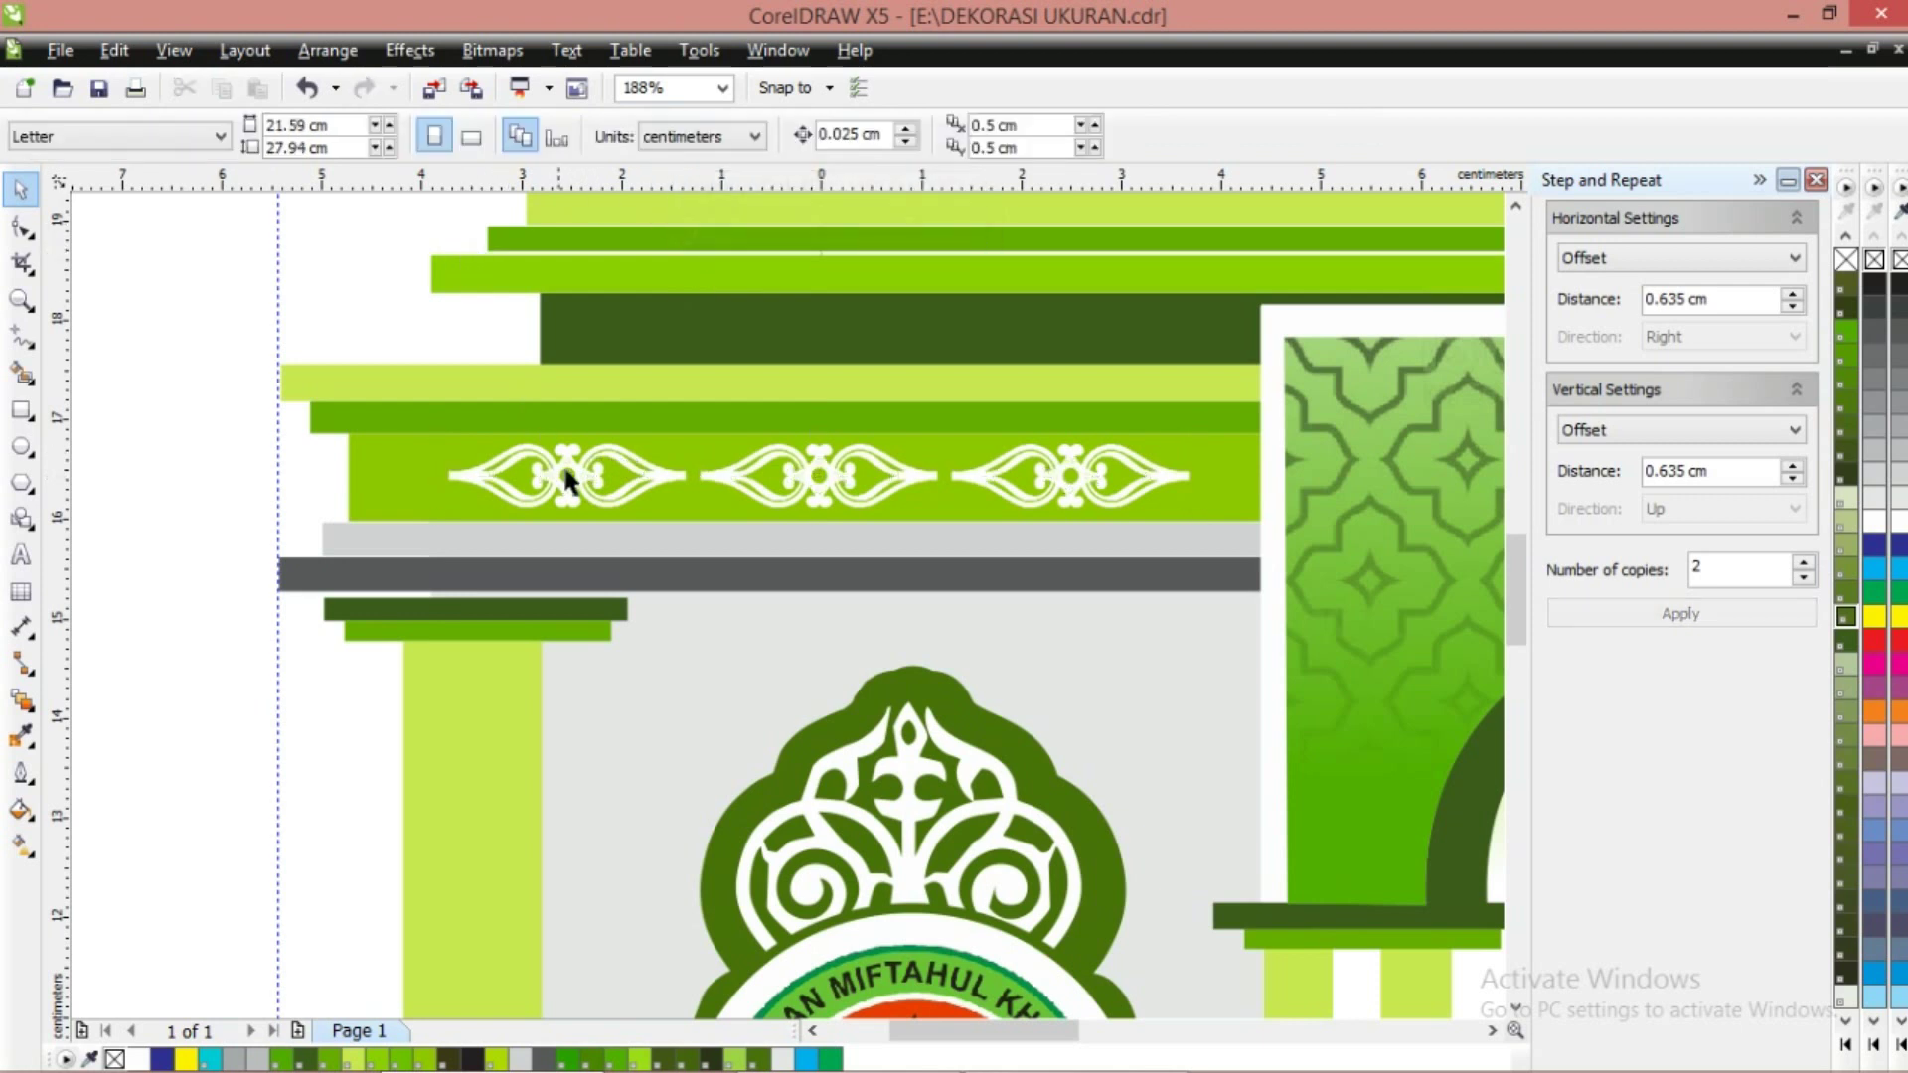
Try moving the left ornament to the band's end and shifting the middle ornament, undo the moves, and select all three ornaments
left_click_drag(562, 463, 463, 467)
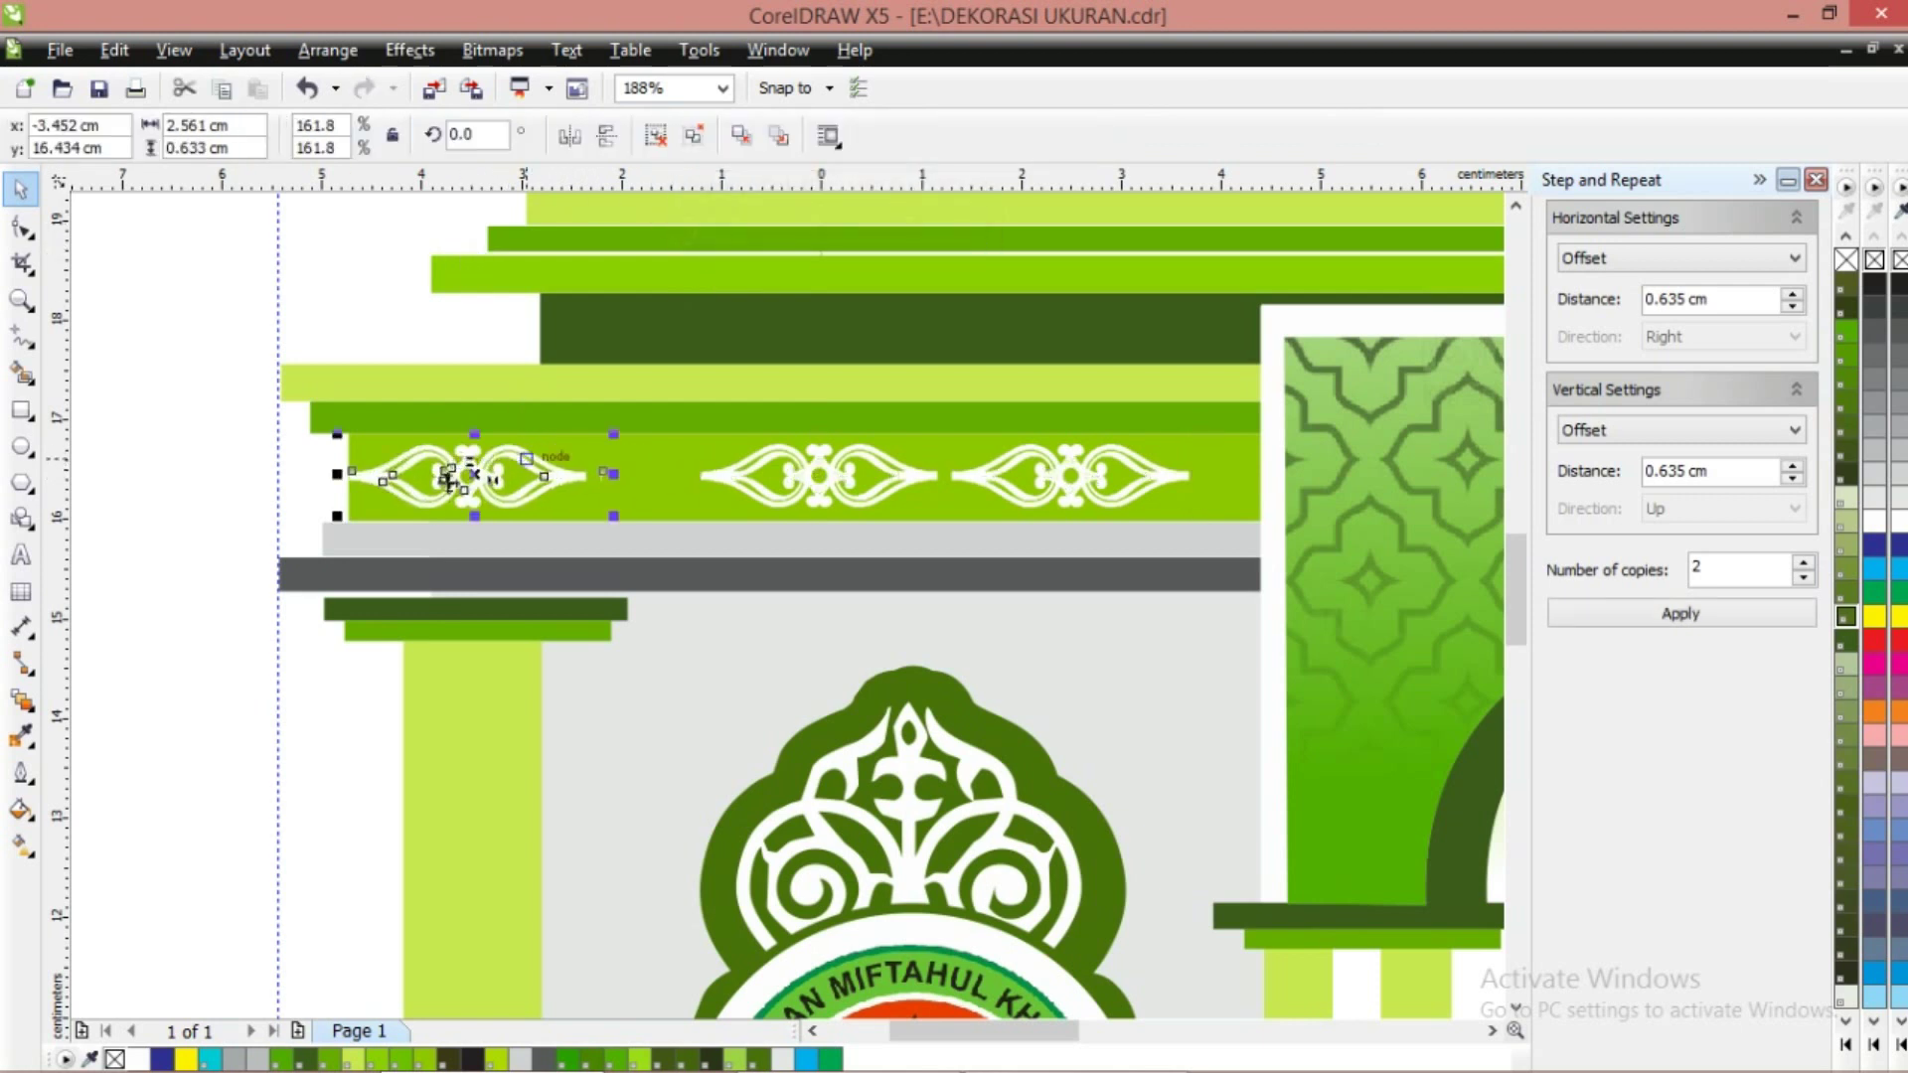
left_click(801, 484)
left_click(803, 485)
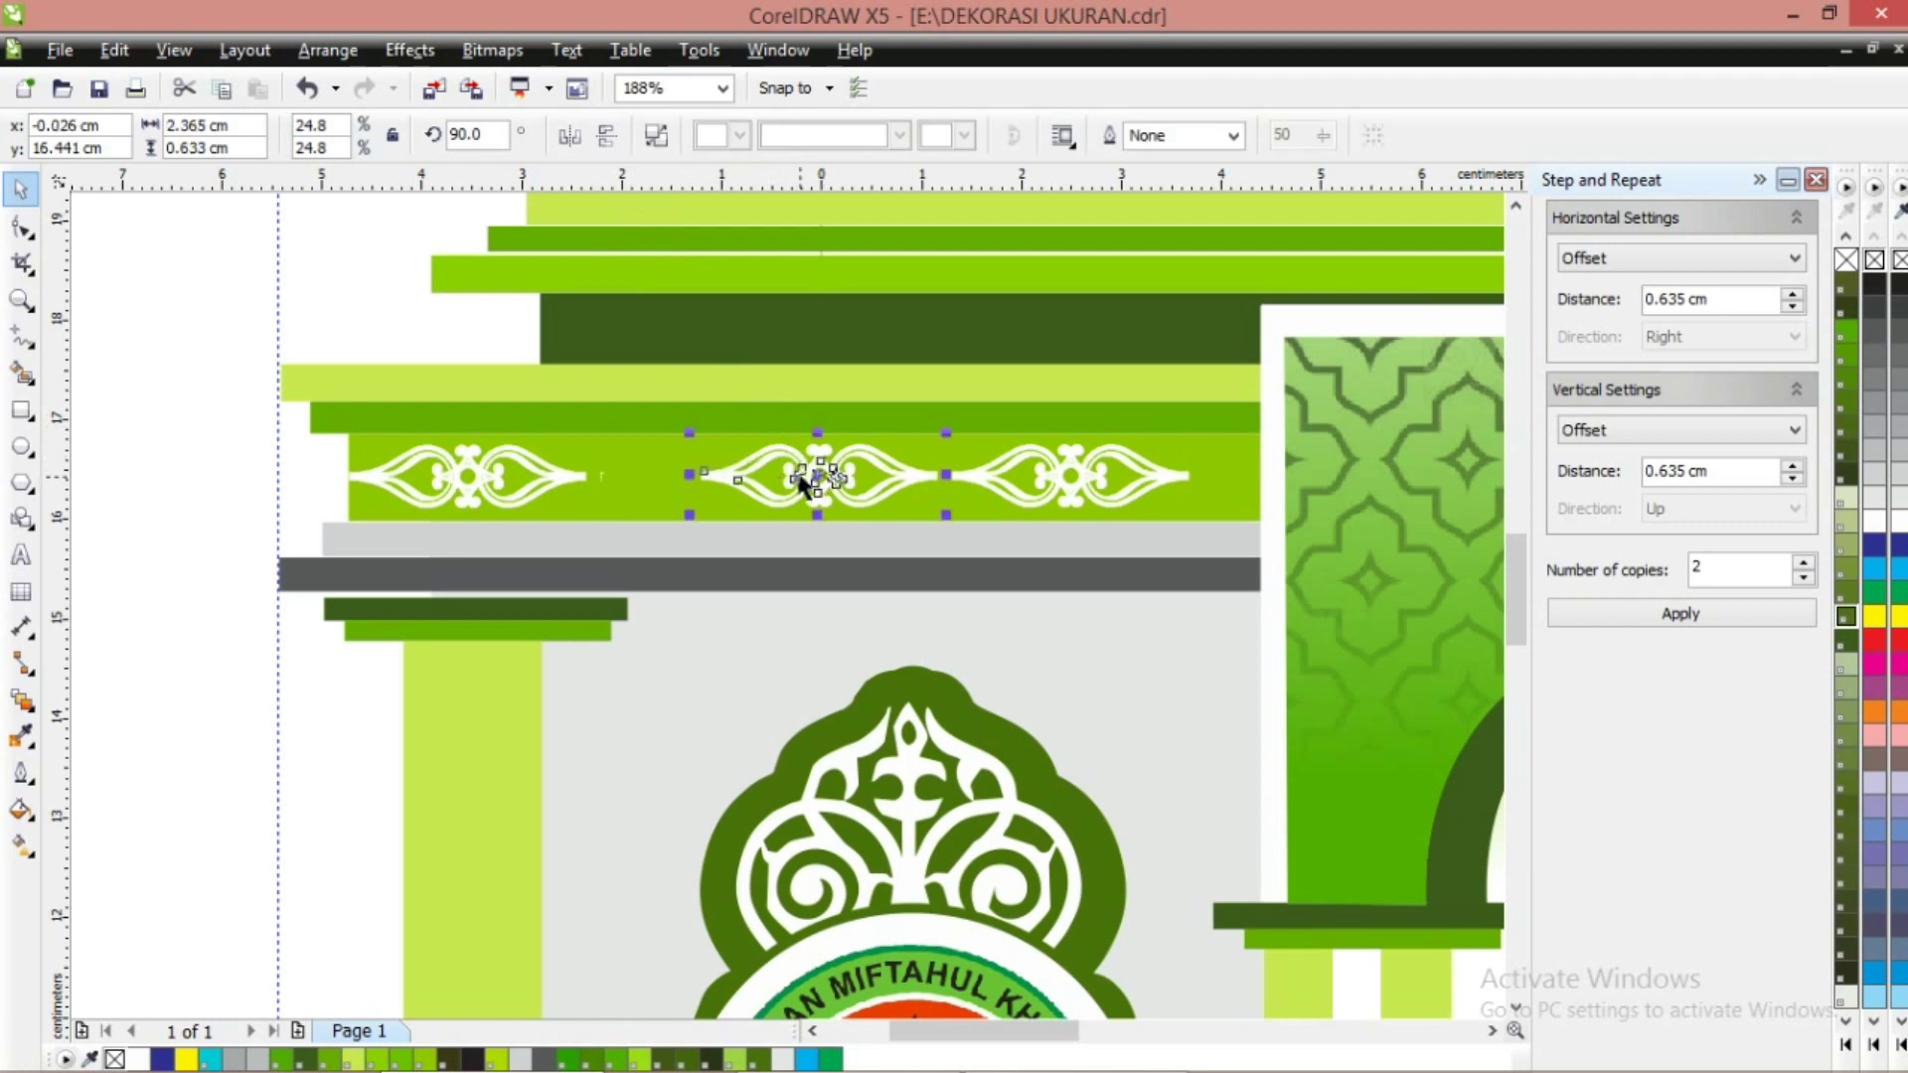
left_click_drag(801, 482, 798, 400)
key("ctrl+z")
key("ctrl+z")
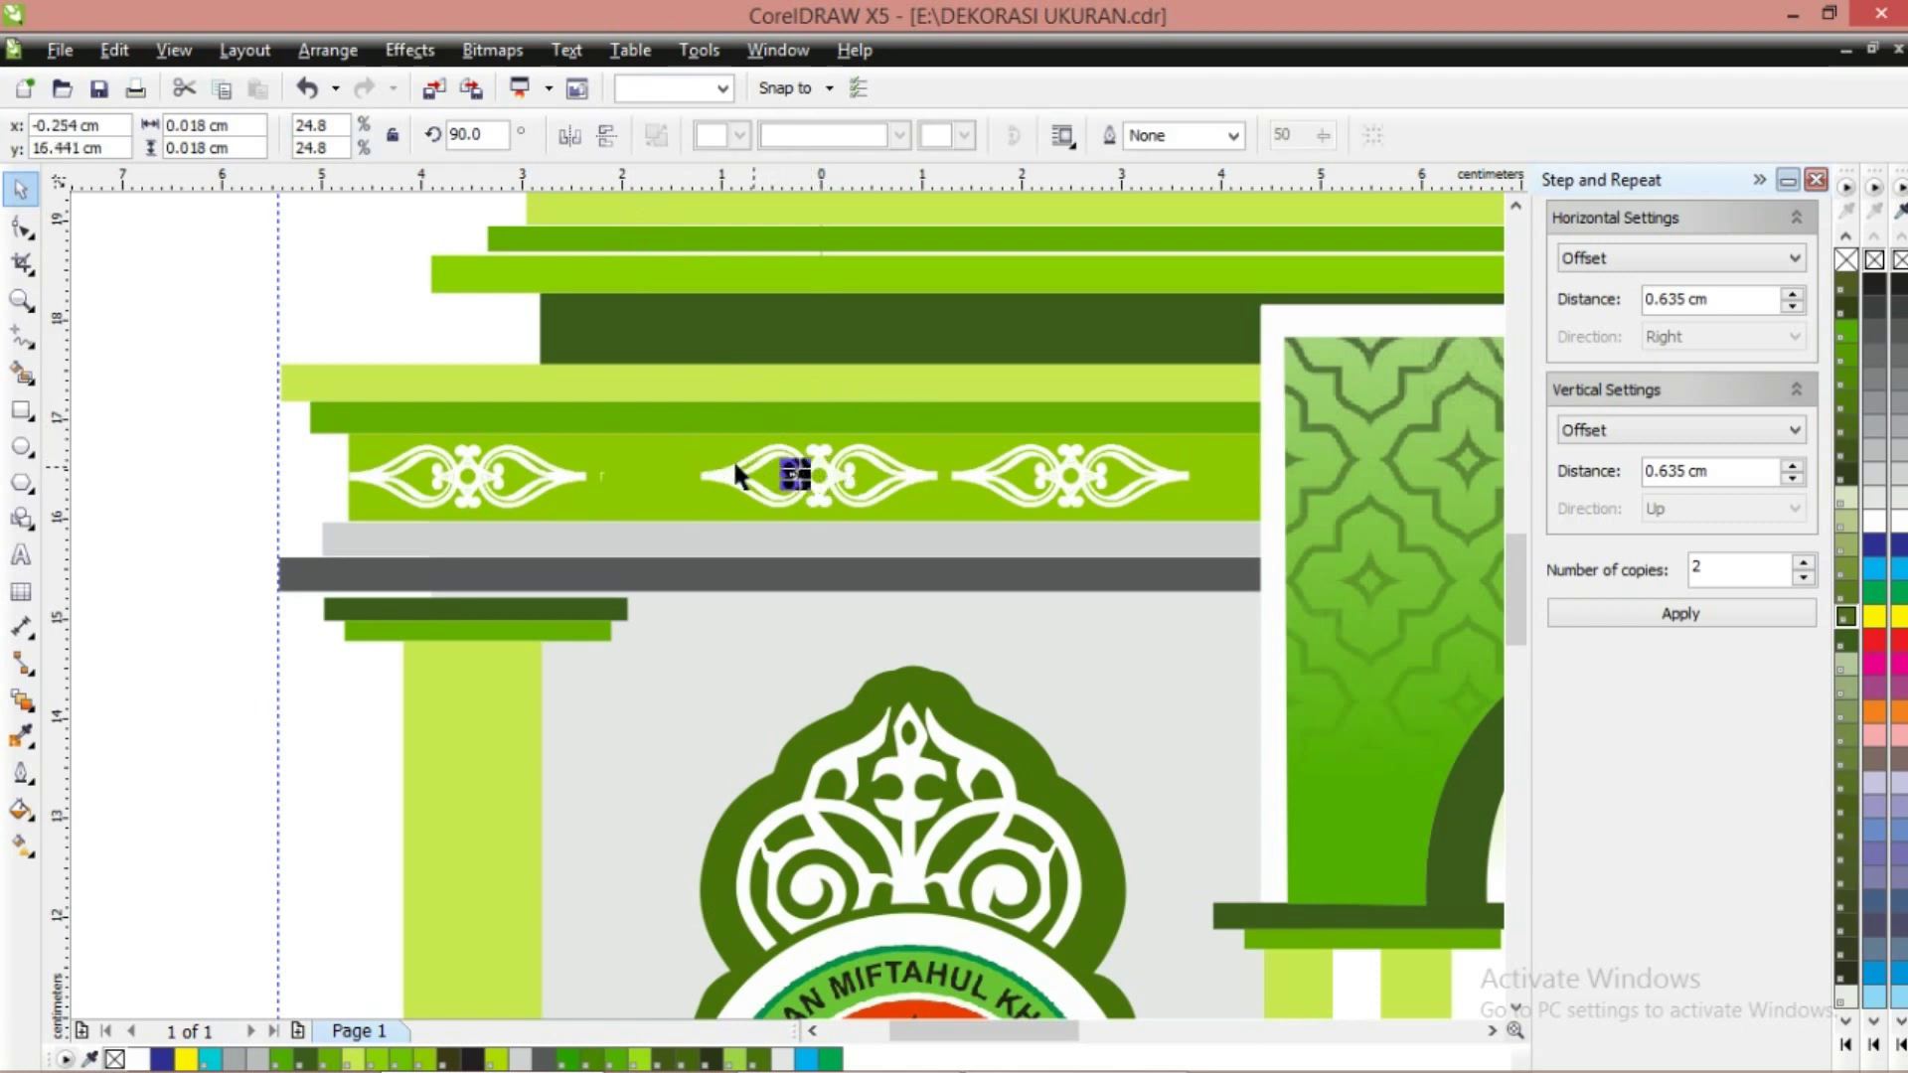
left_click_drag(241, 341, 1197, 541)
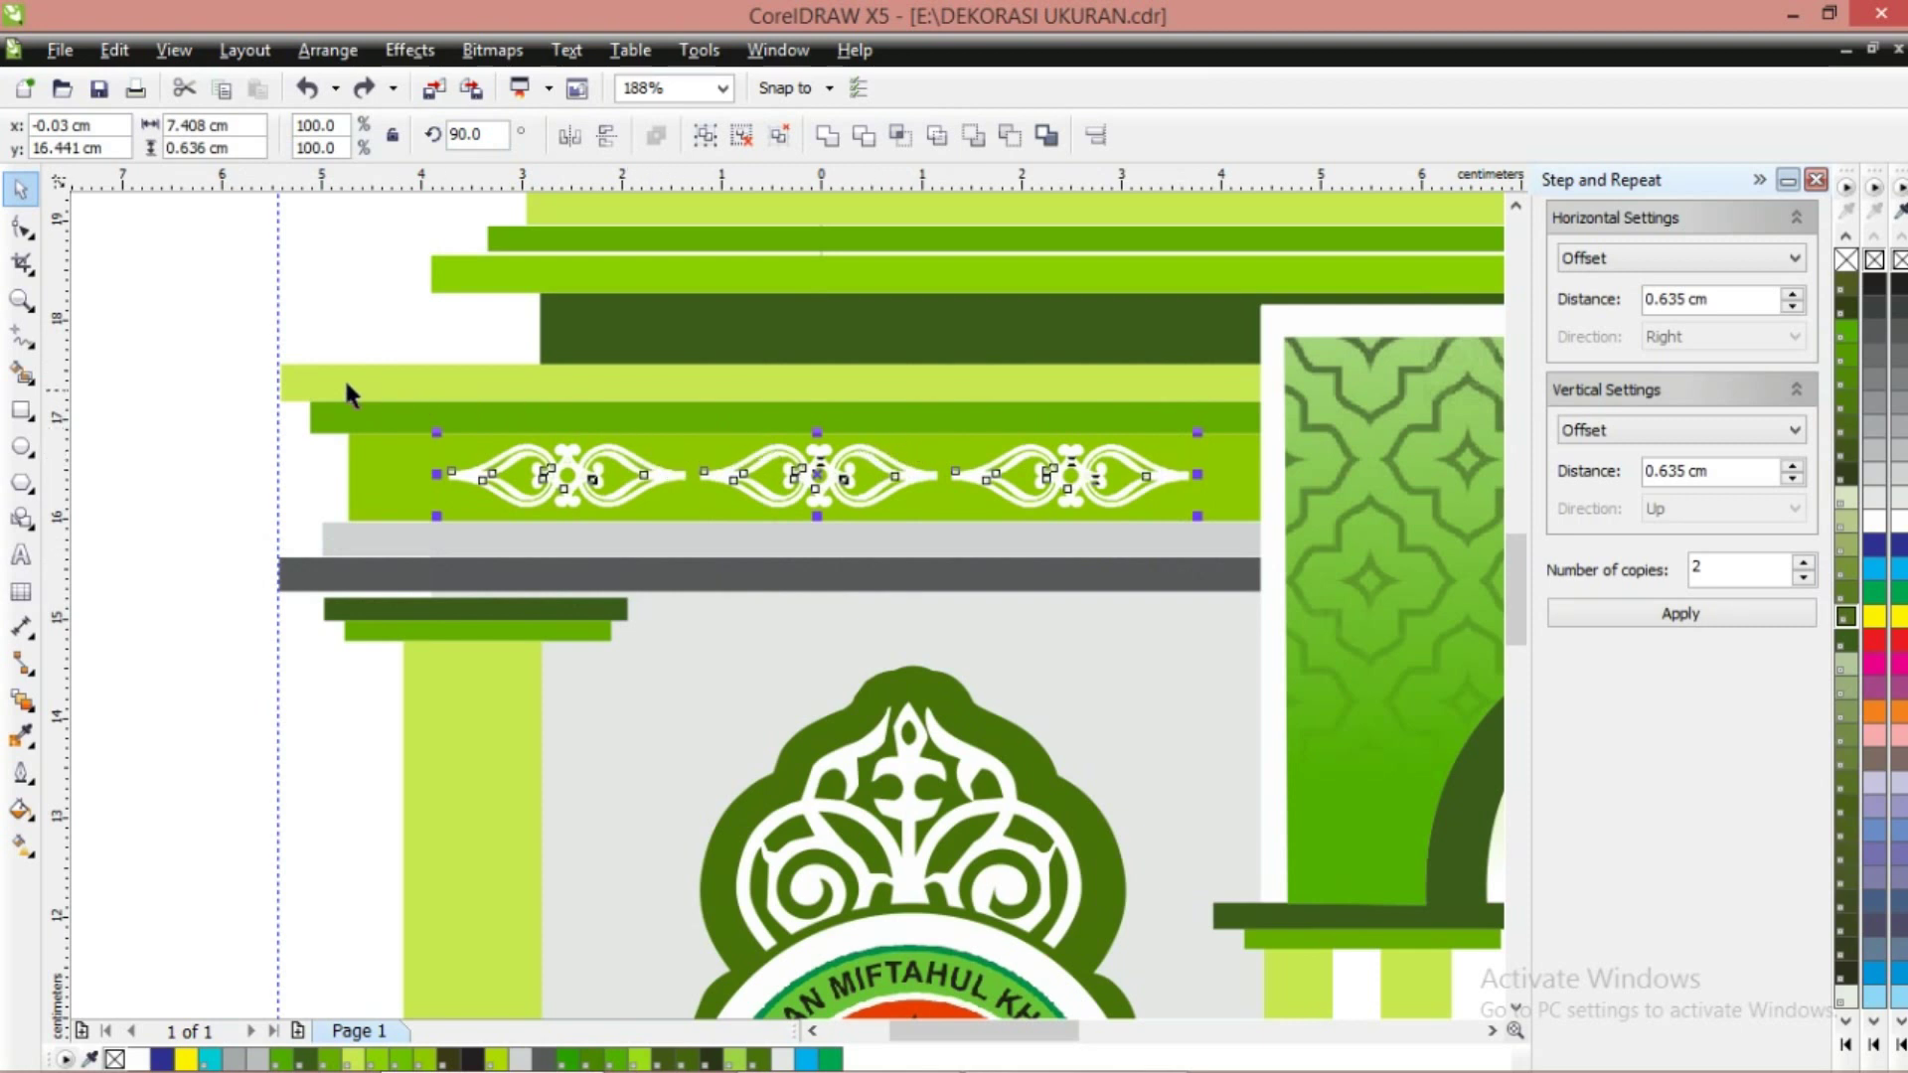
left_click_drag(239, 390, 1214, 534)
Move the light gray strip and the dark gray bar under the ornament band one at a time, undoing each move
left_click(465, 547)
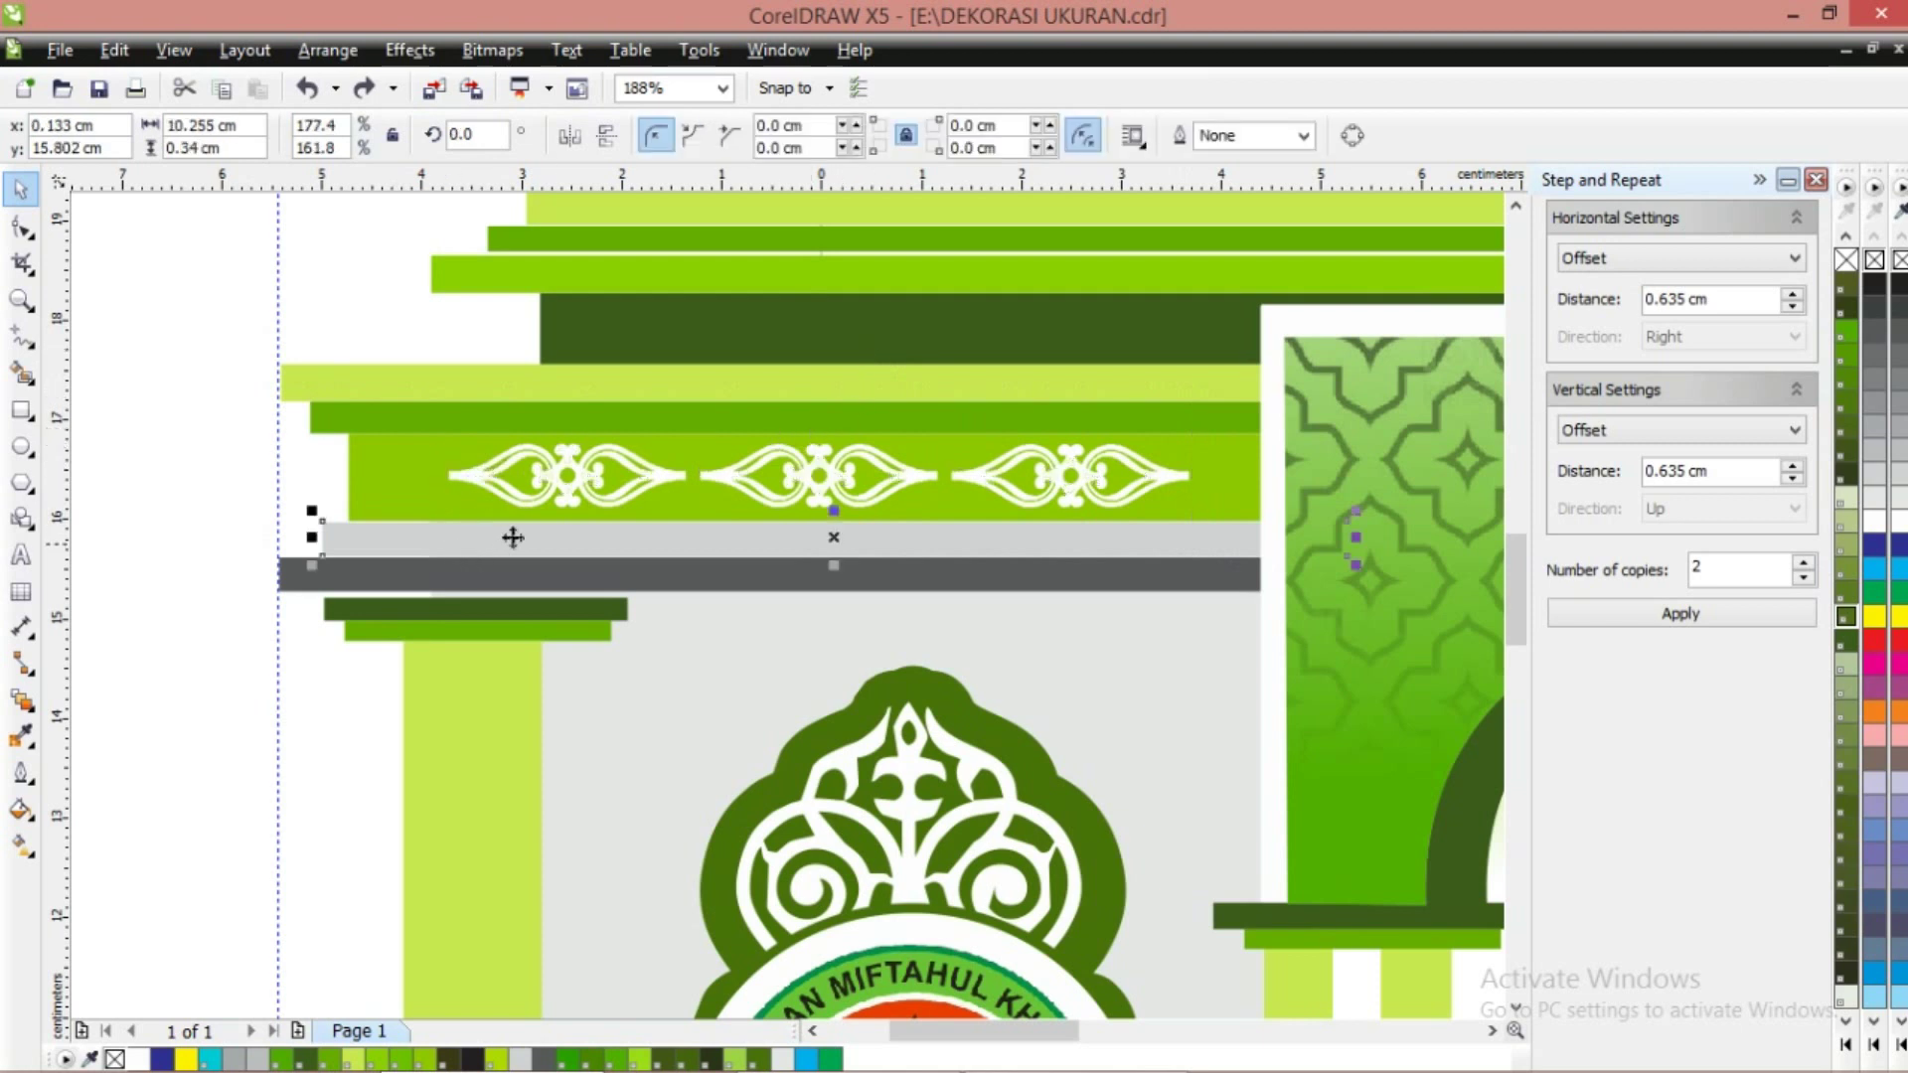
left_click_drag(523, 536, 453, 471)
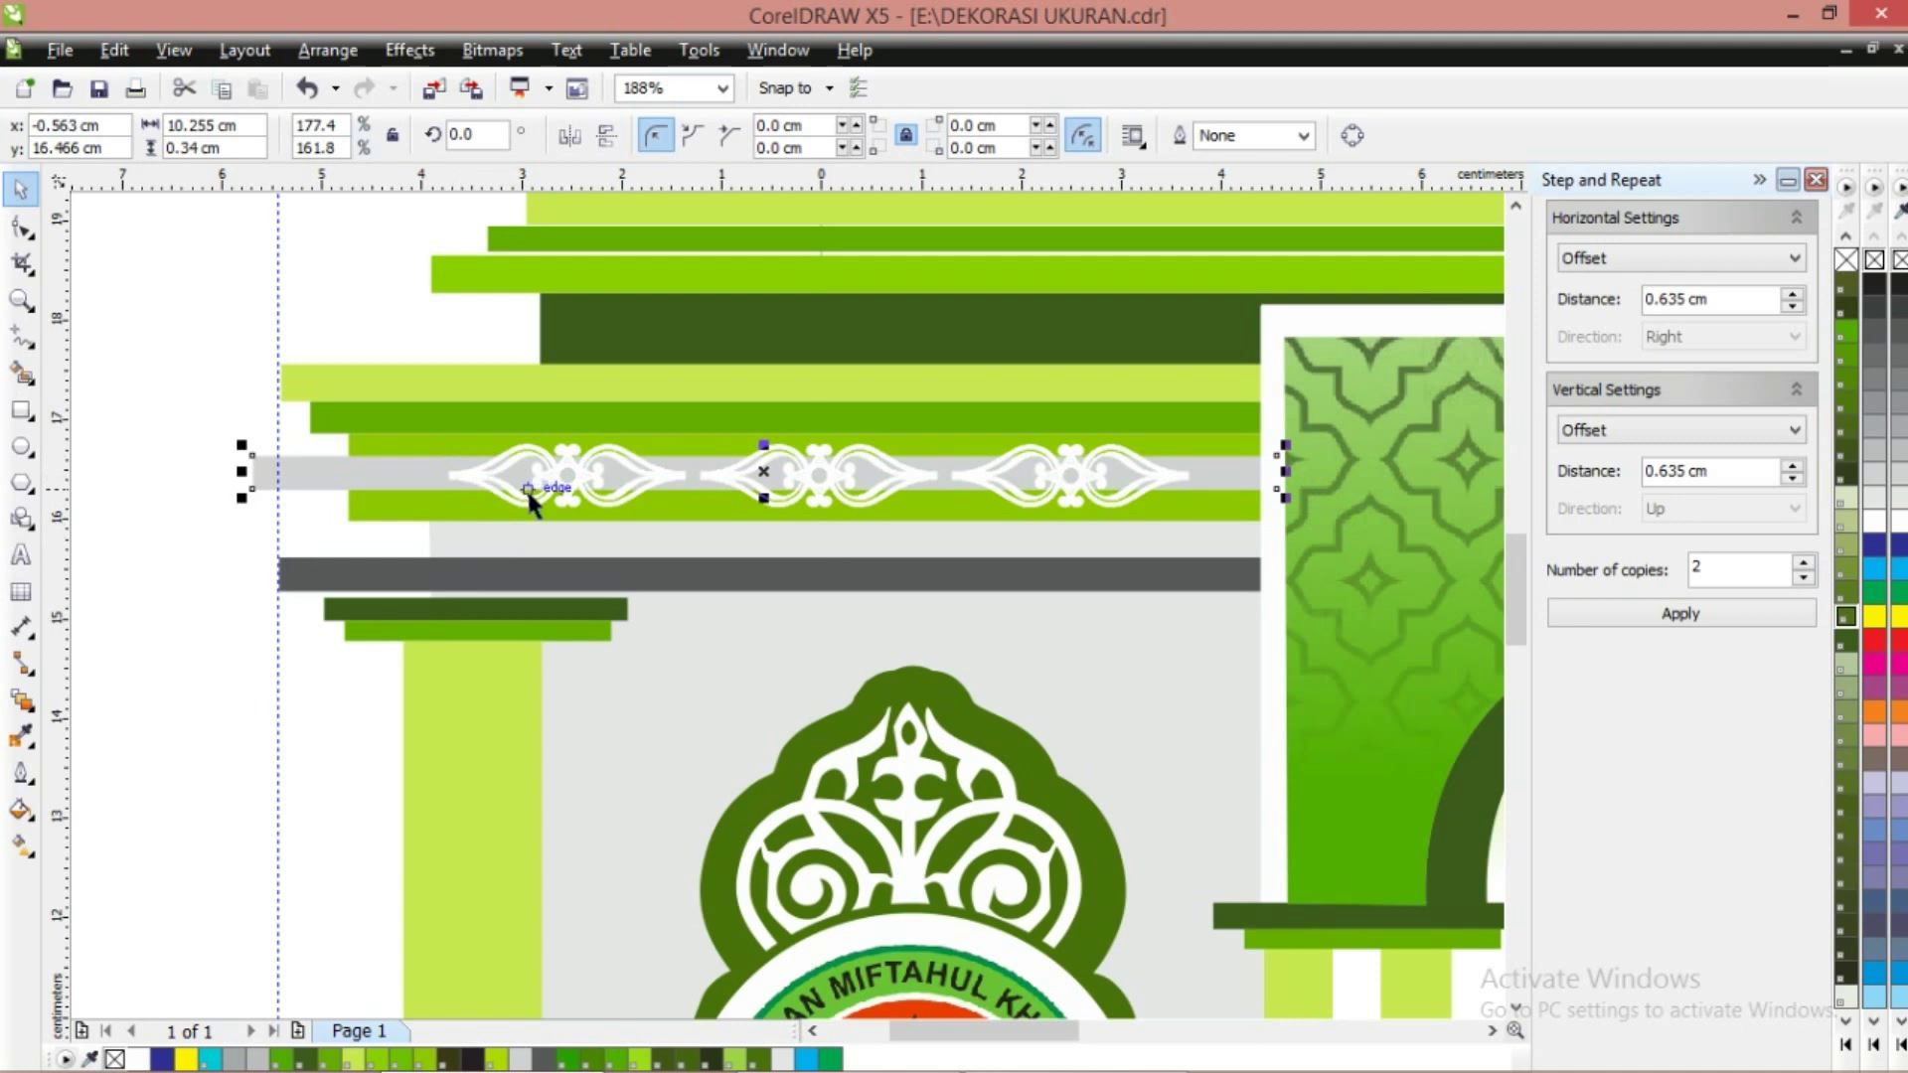
key("ctrl+z")
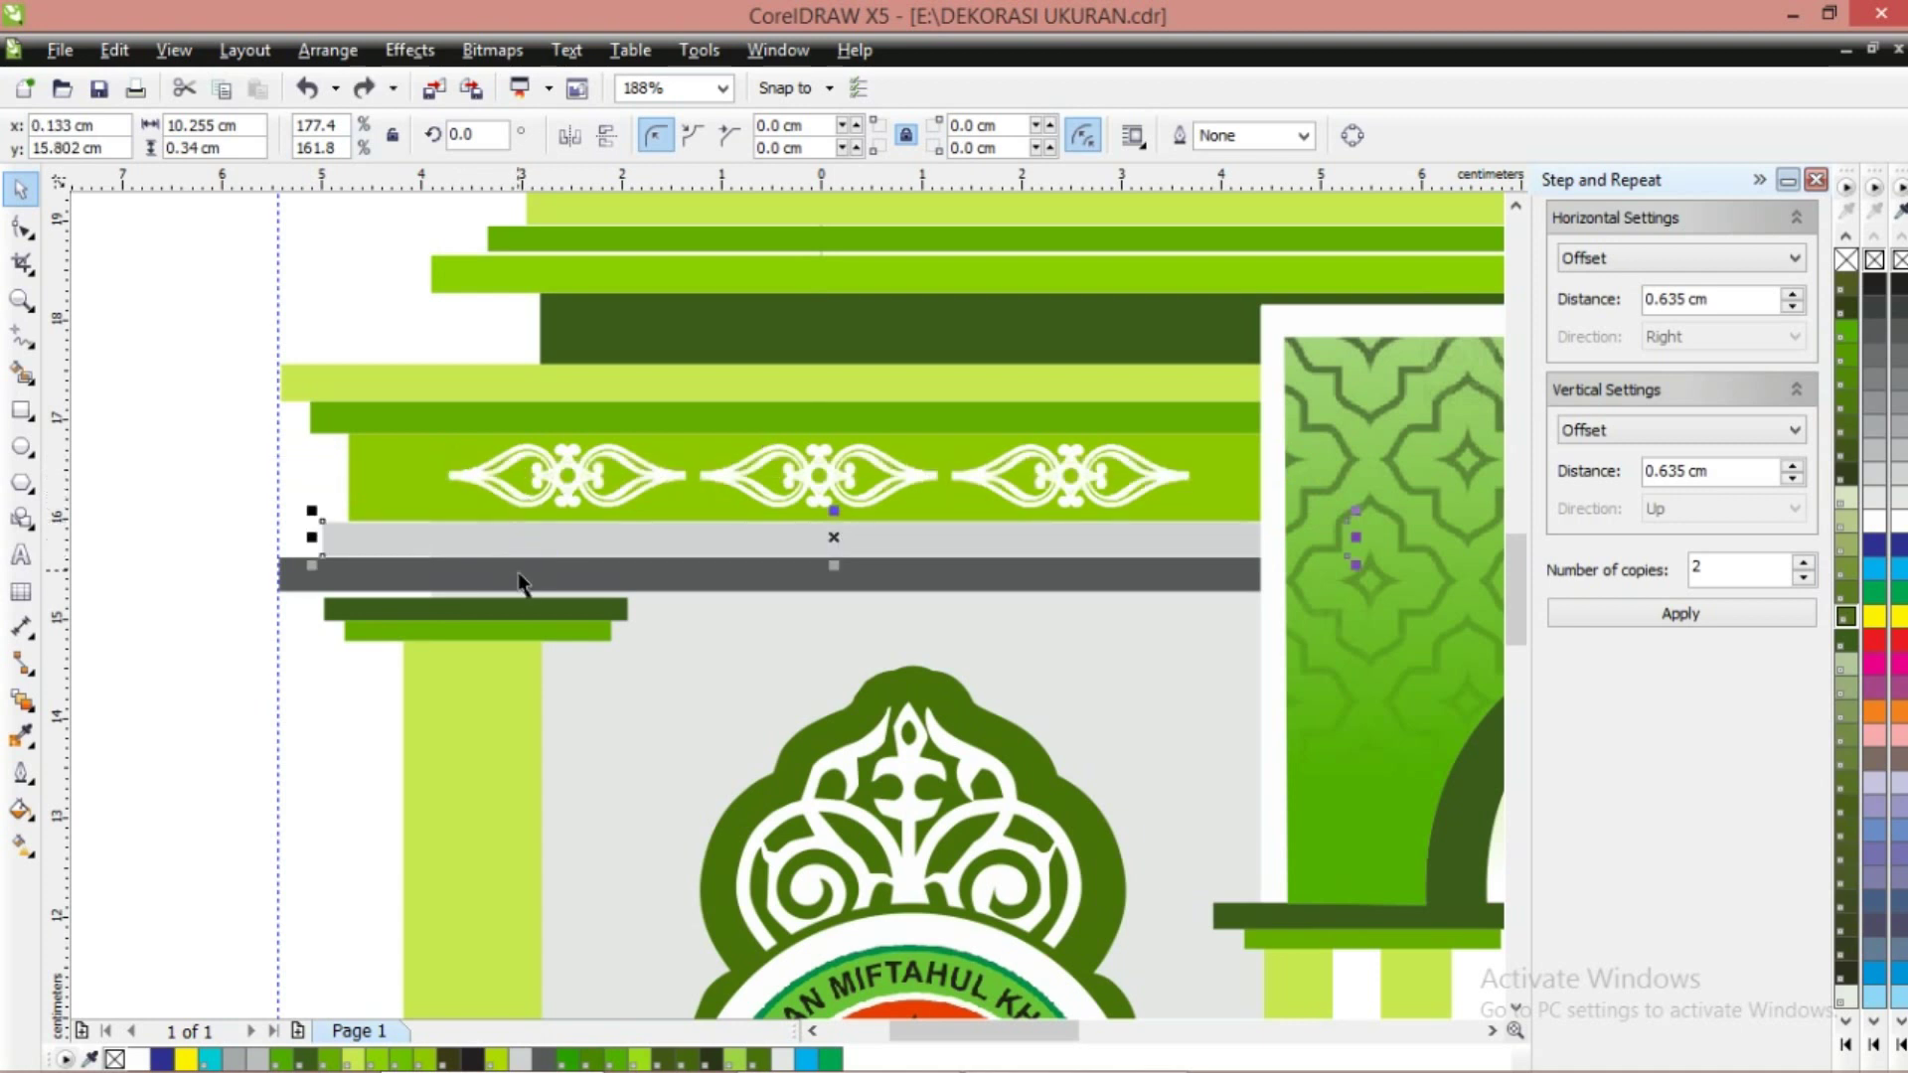
left_click_drag(519, 582, 440, 545)
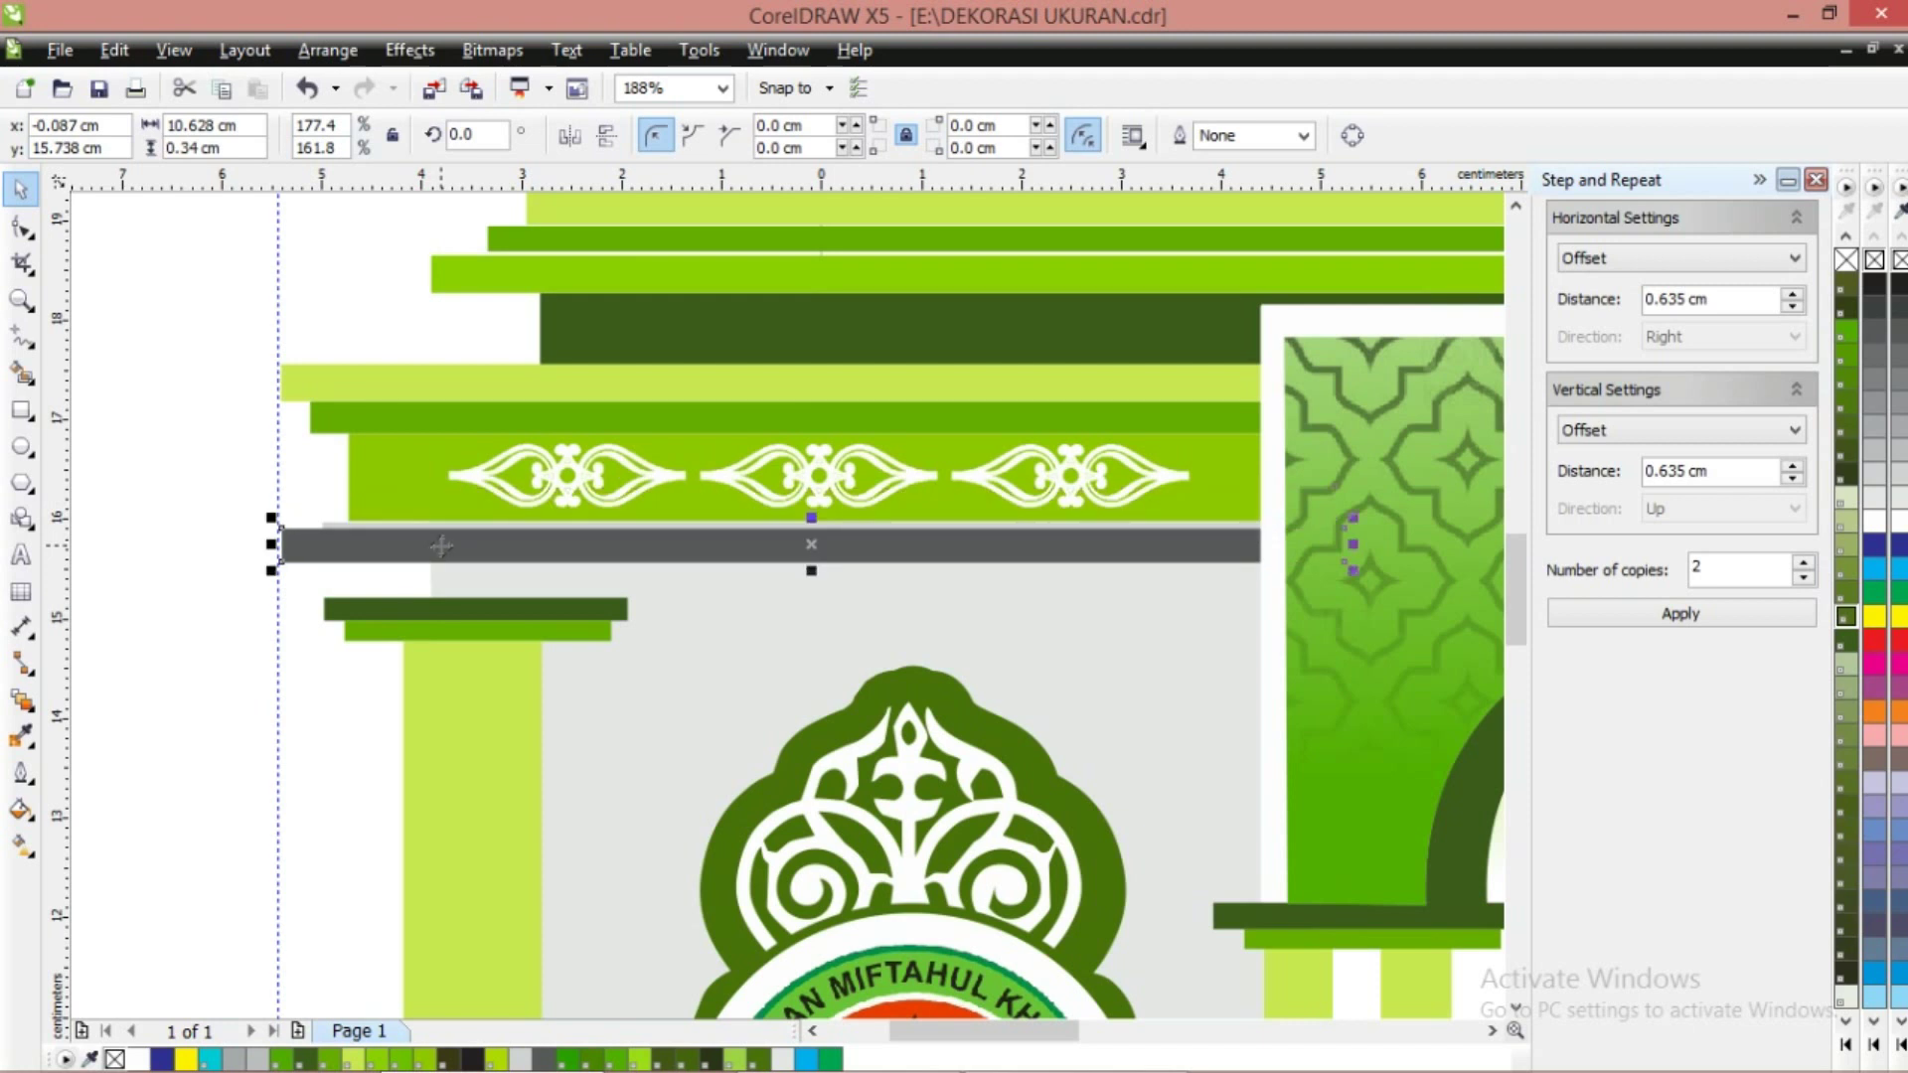
key("ctrl+z")
key("ctrl+z")
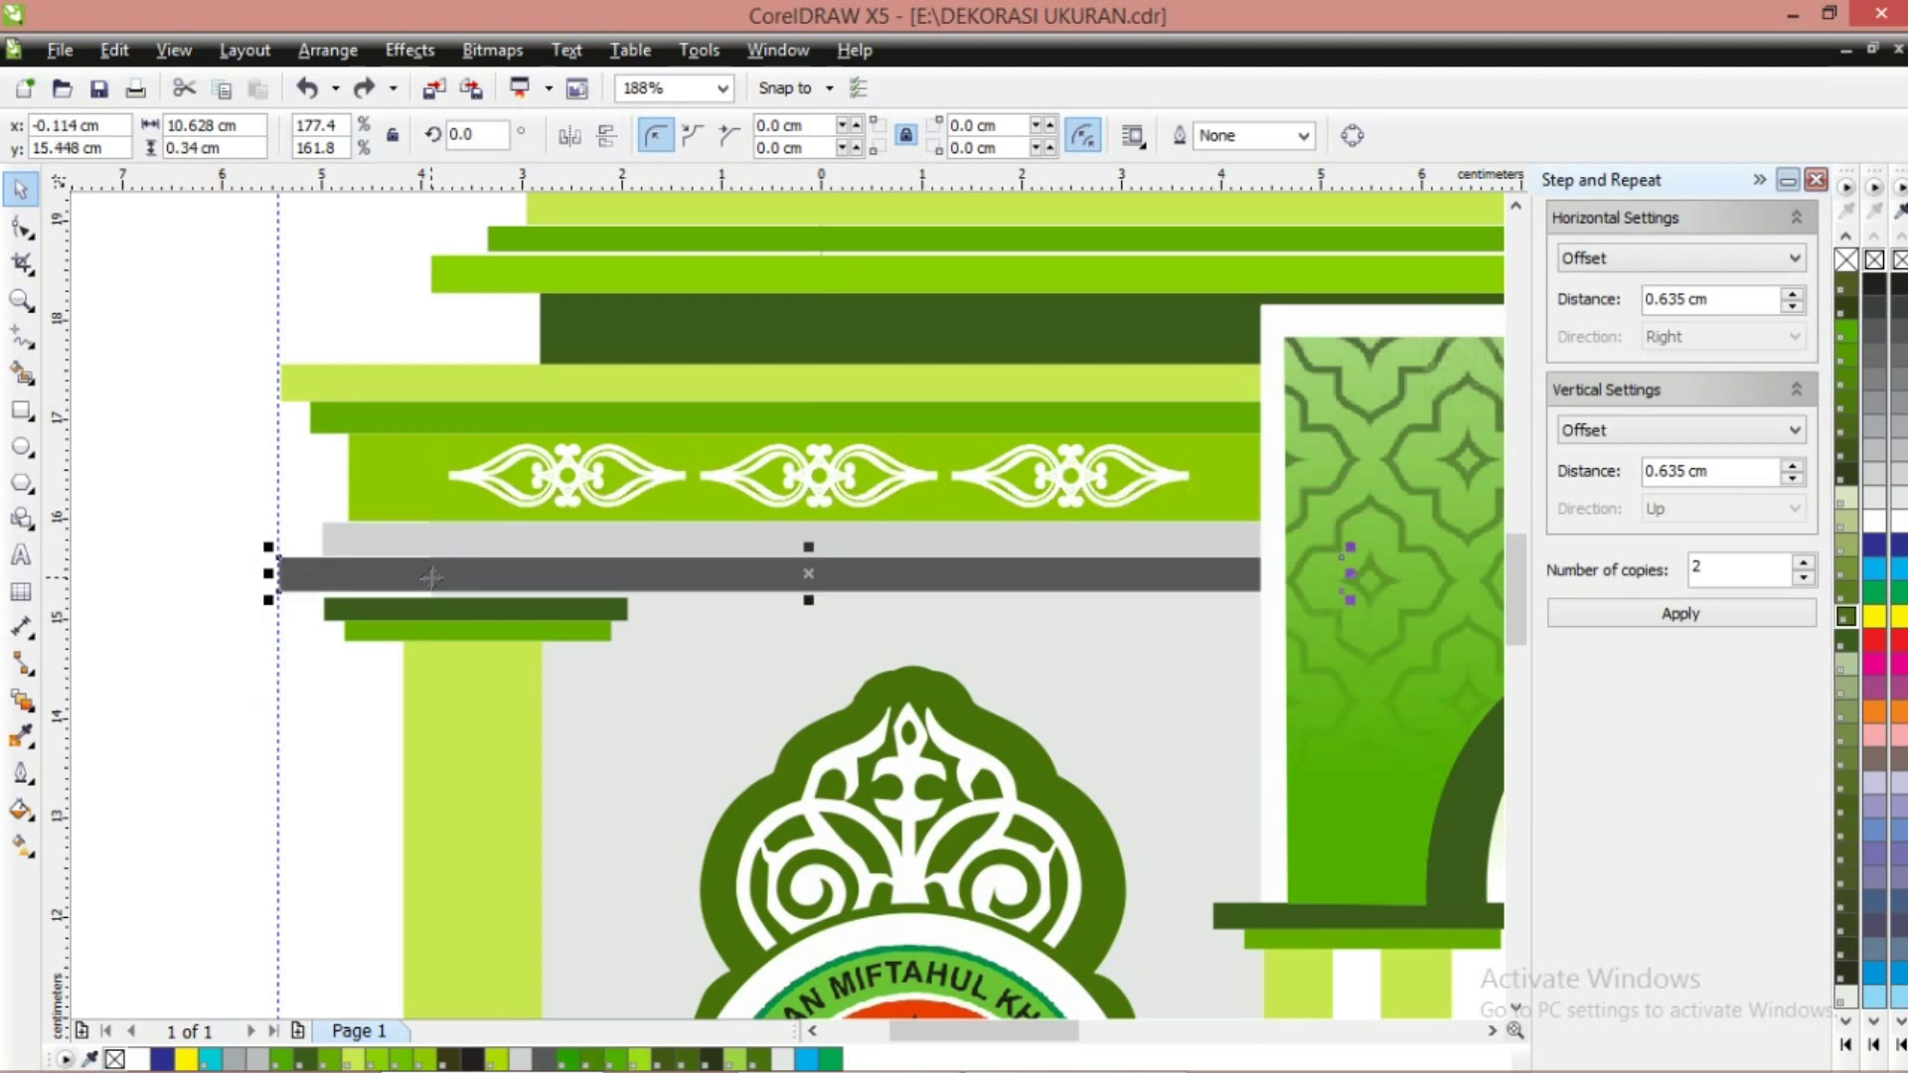
Group the light gray strip with the dark gray bar below the ornament band
left_click(480, 523, "shift")
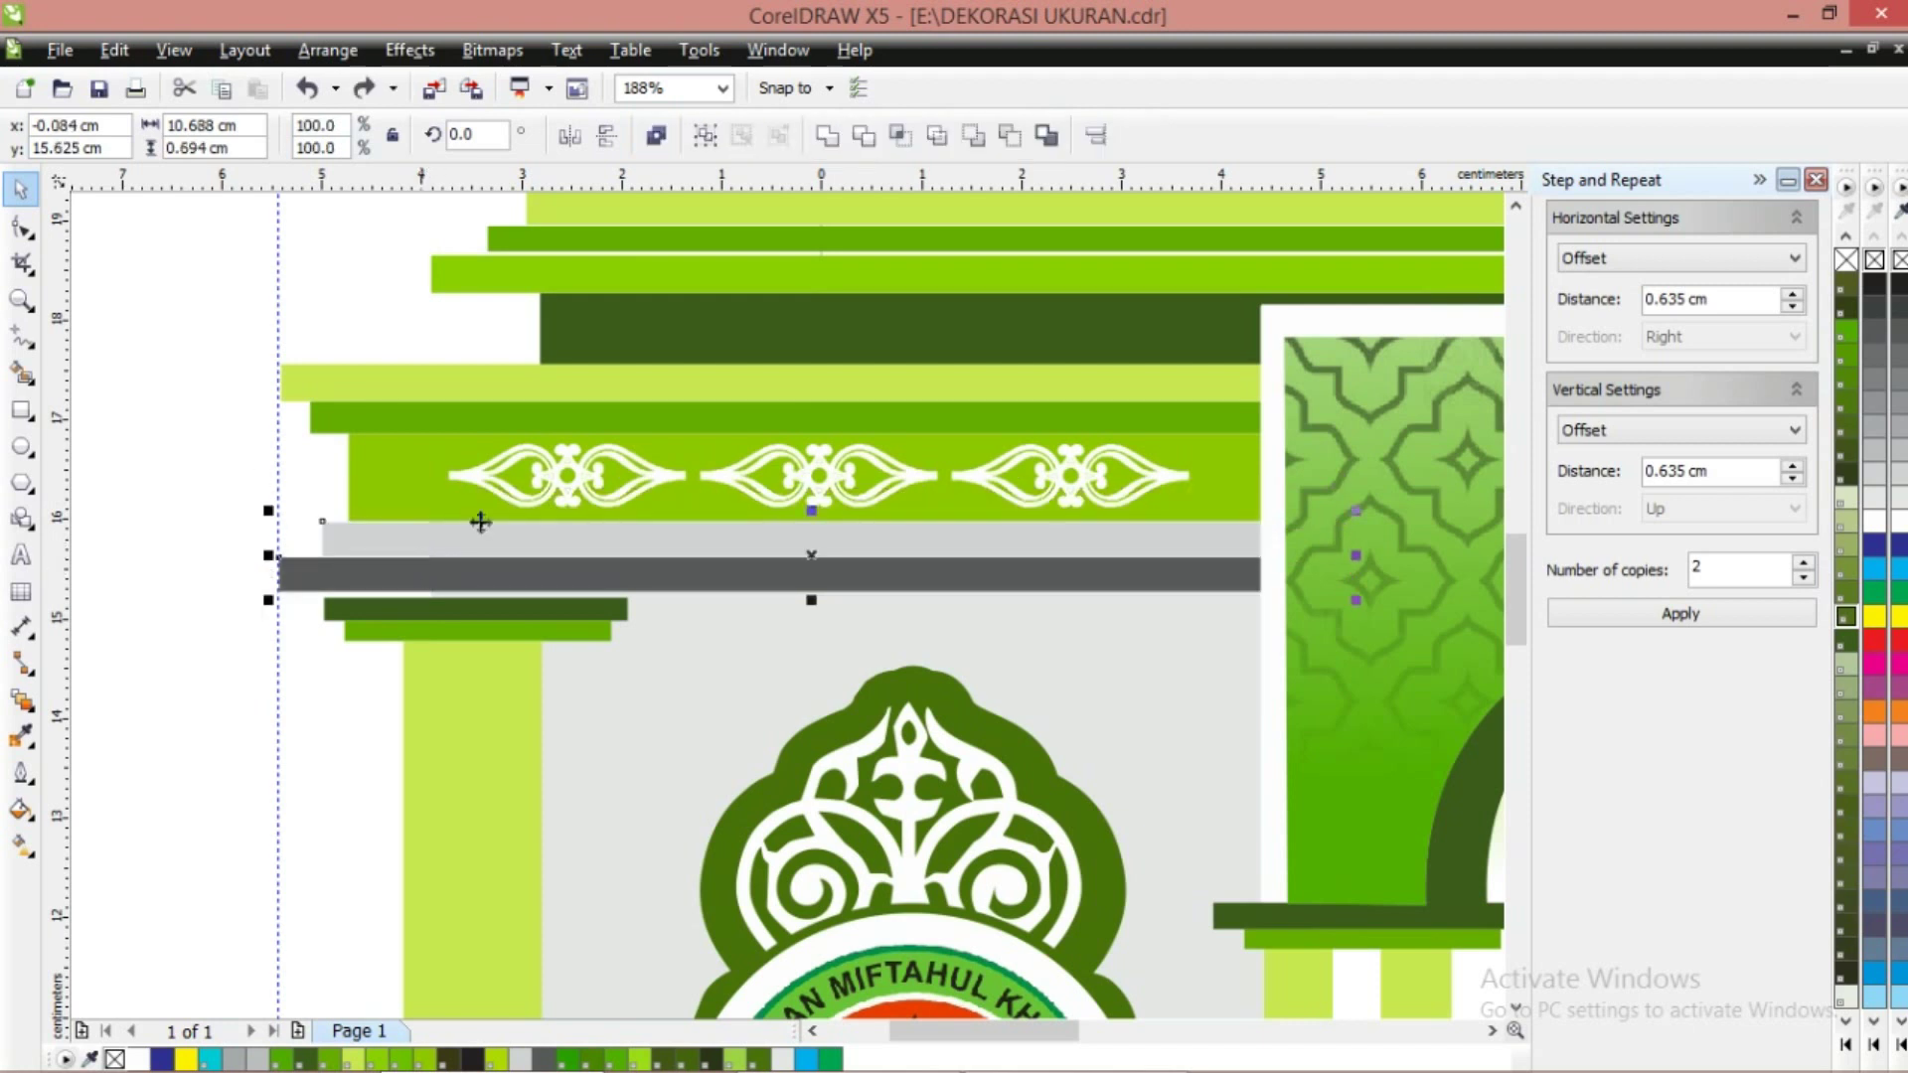
left_click(704, 135)
left_click(214, 439)
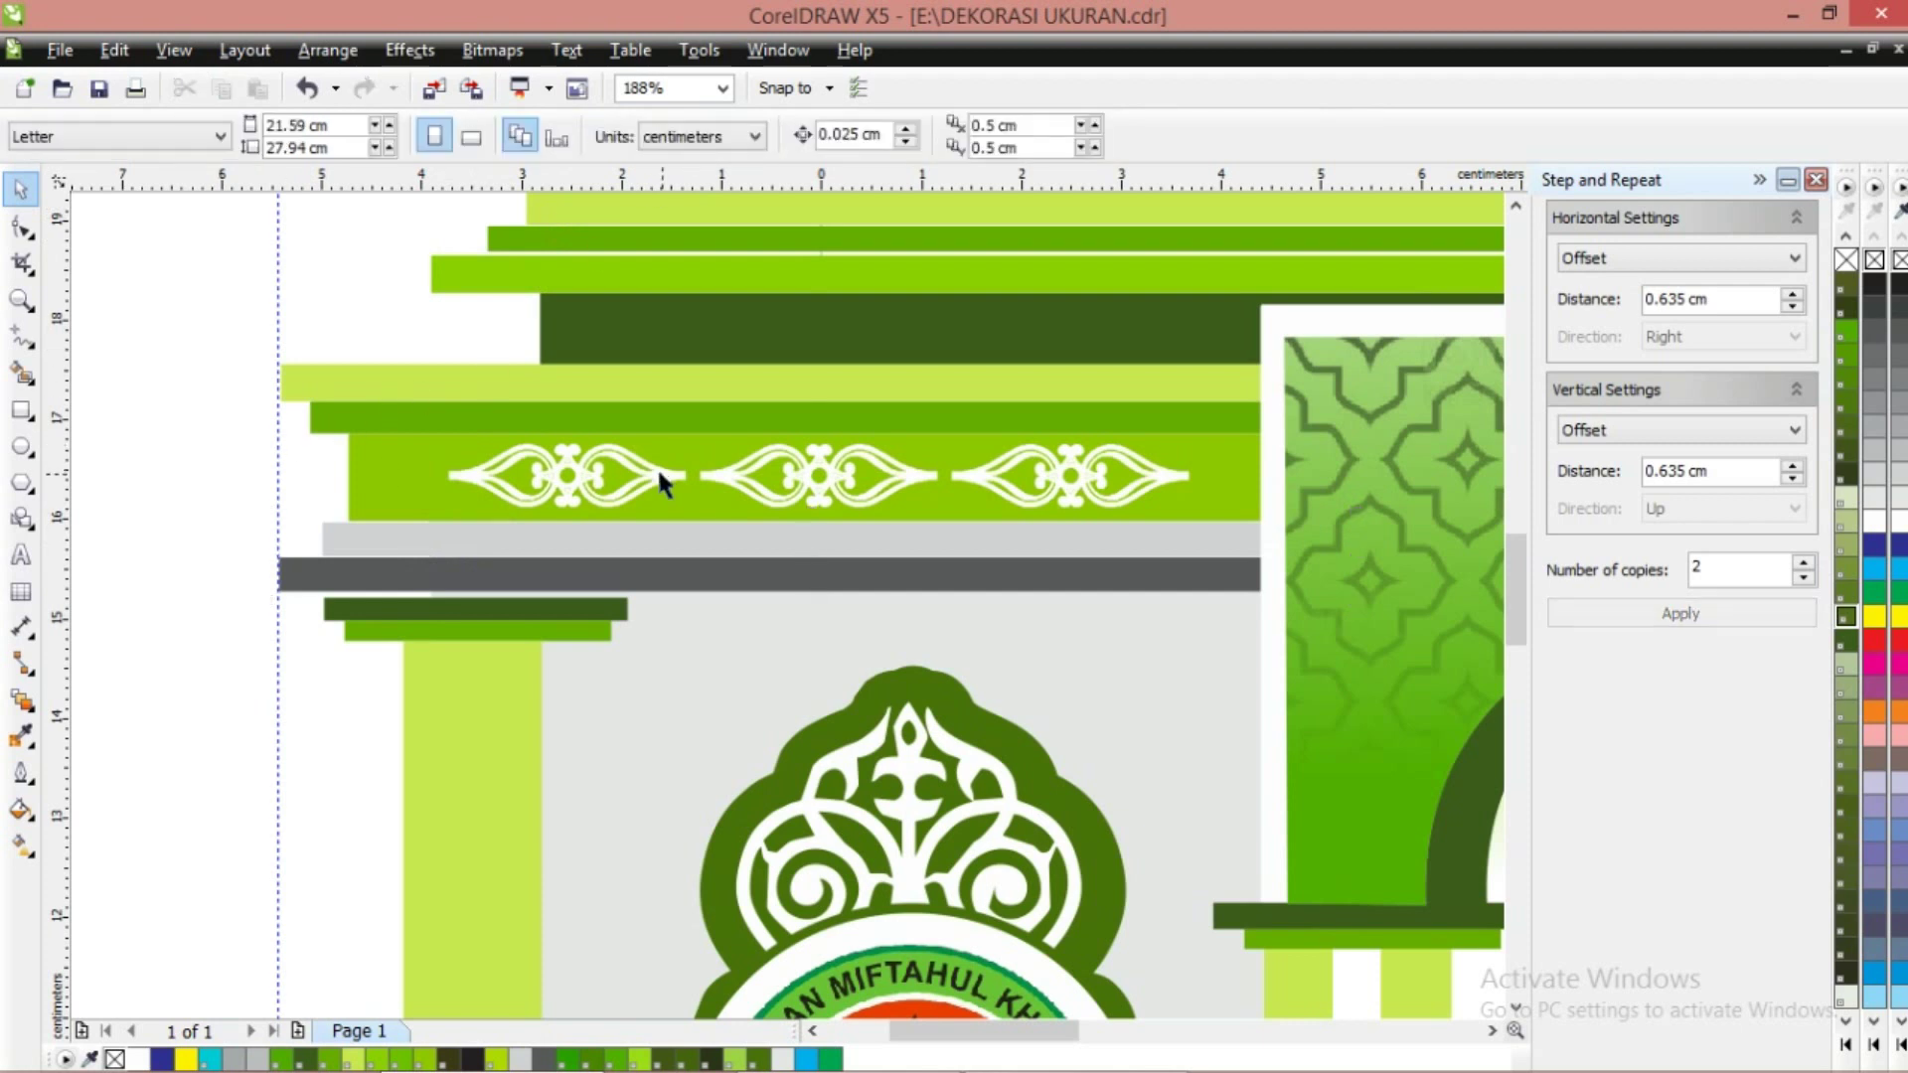
Select all pieces of the three white ornaments on the left green band and group them
left_click(658, 467)
left_click(1071, 472, "shift")
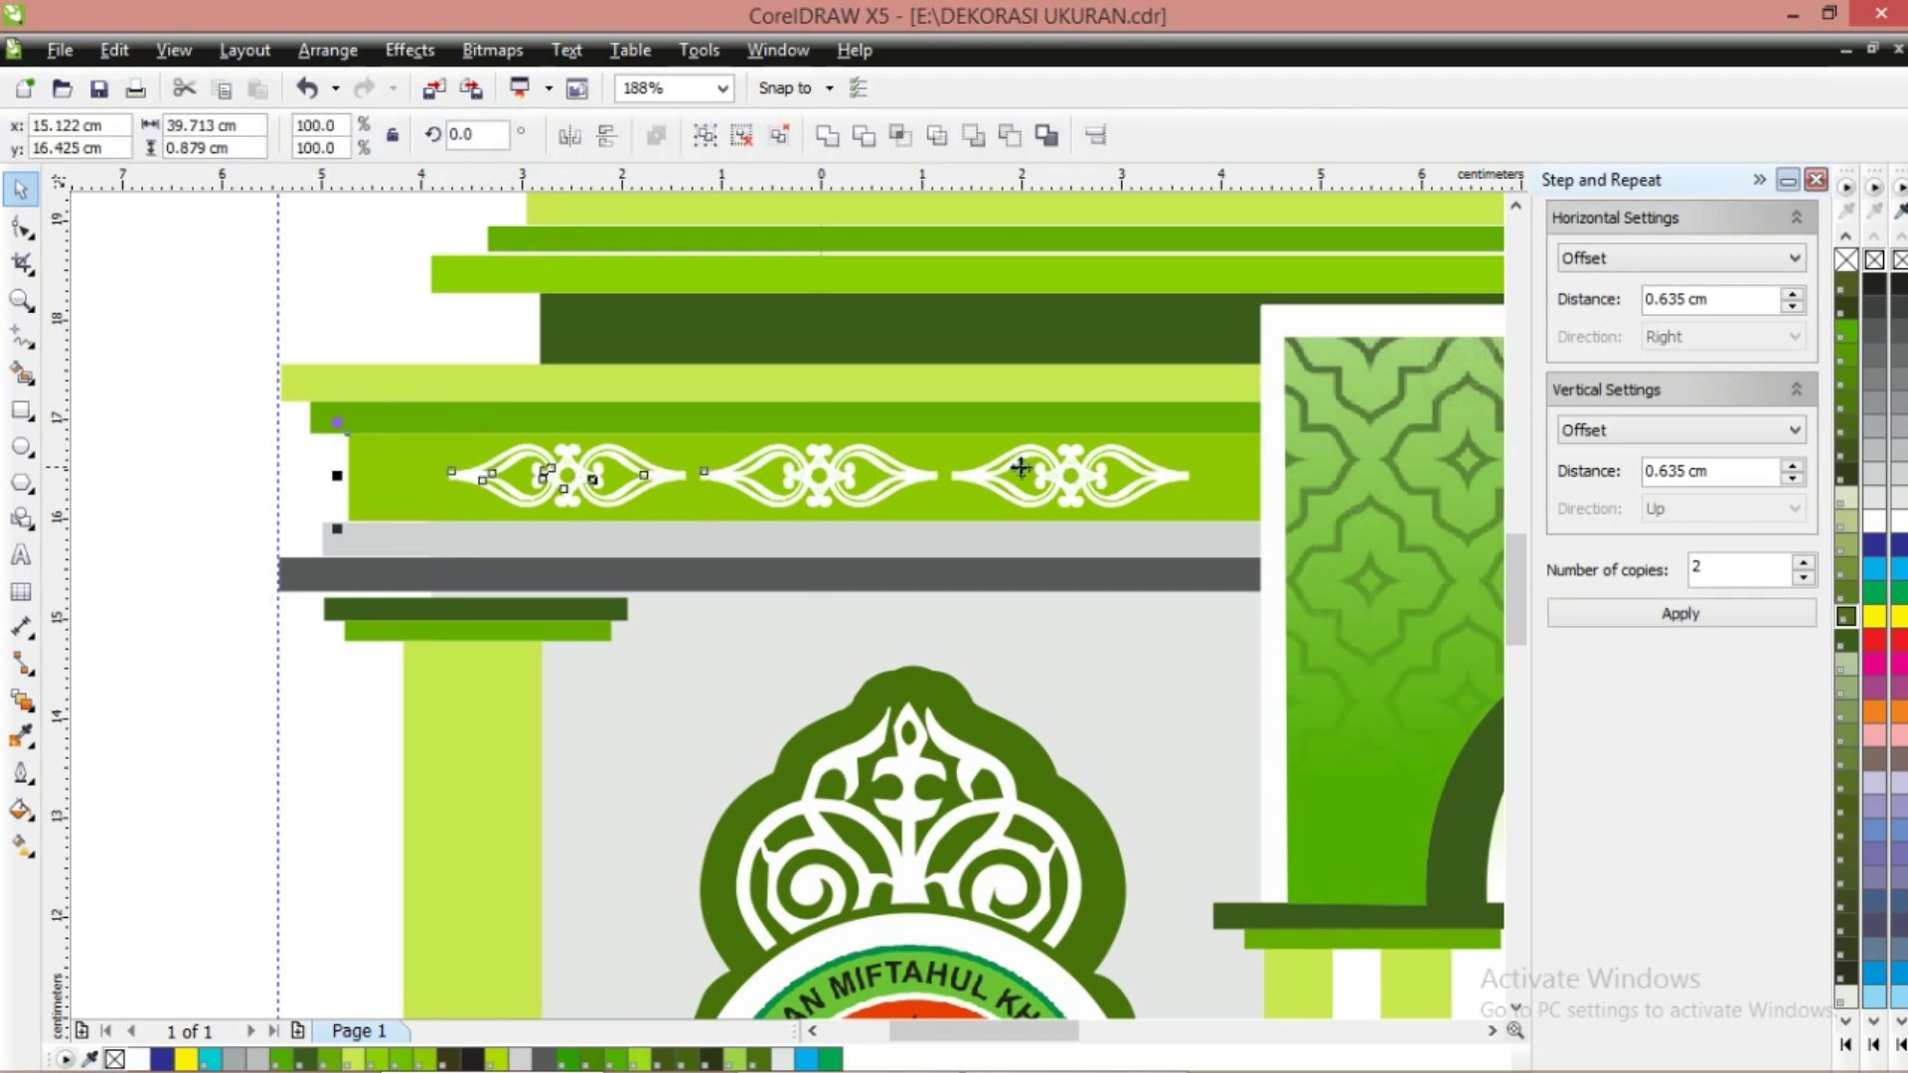
left_click(1051, 475)
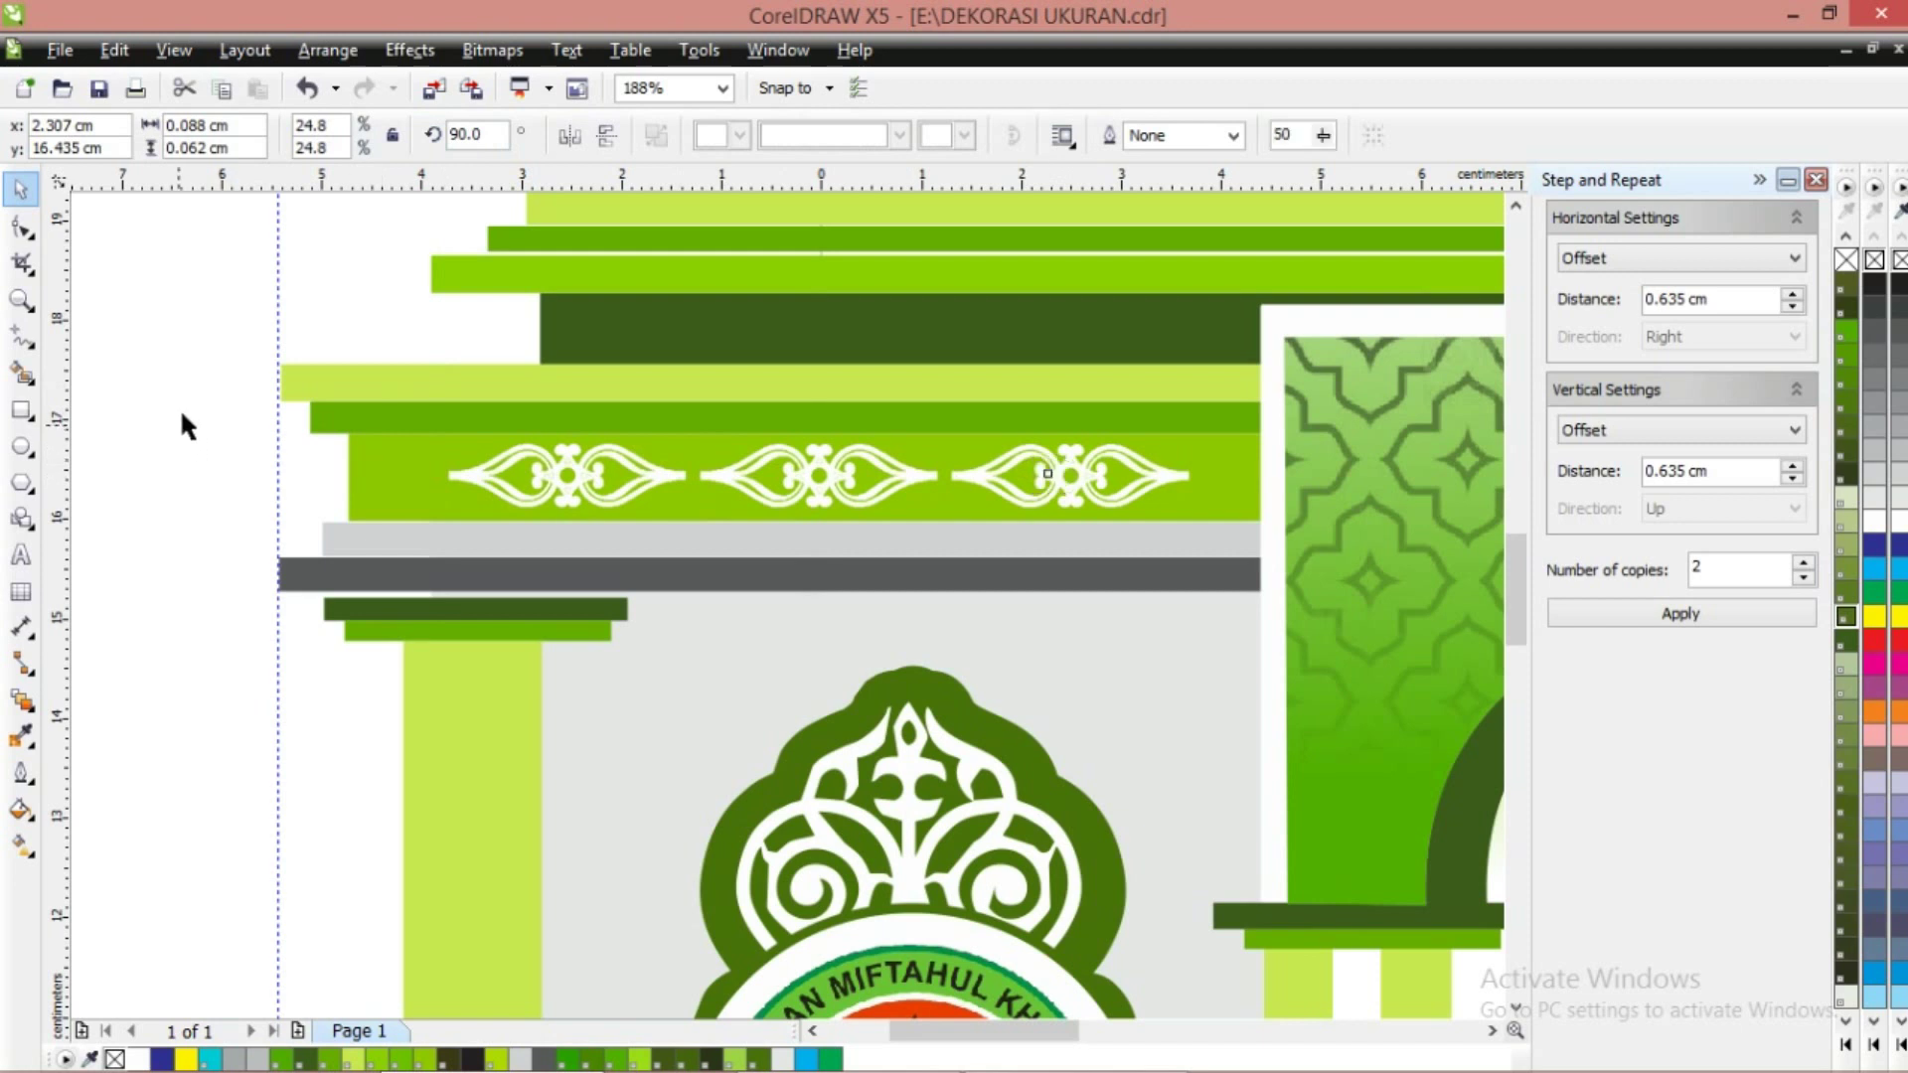
left_click_drag(187, 408, 1213, 534)
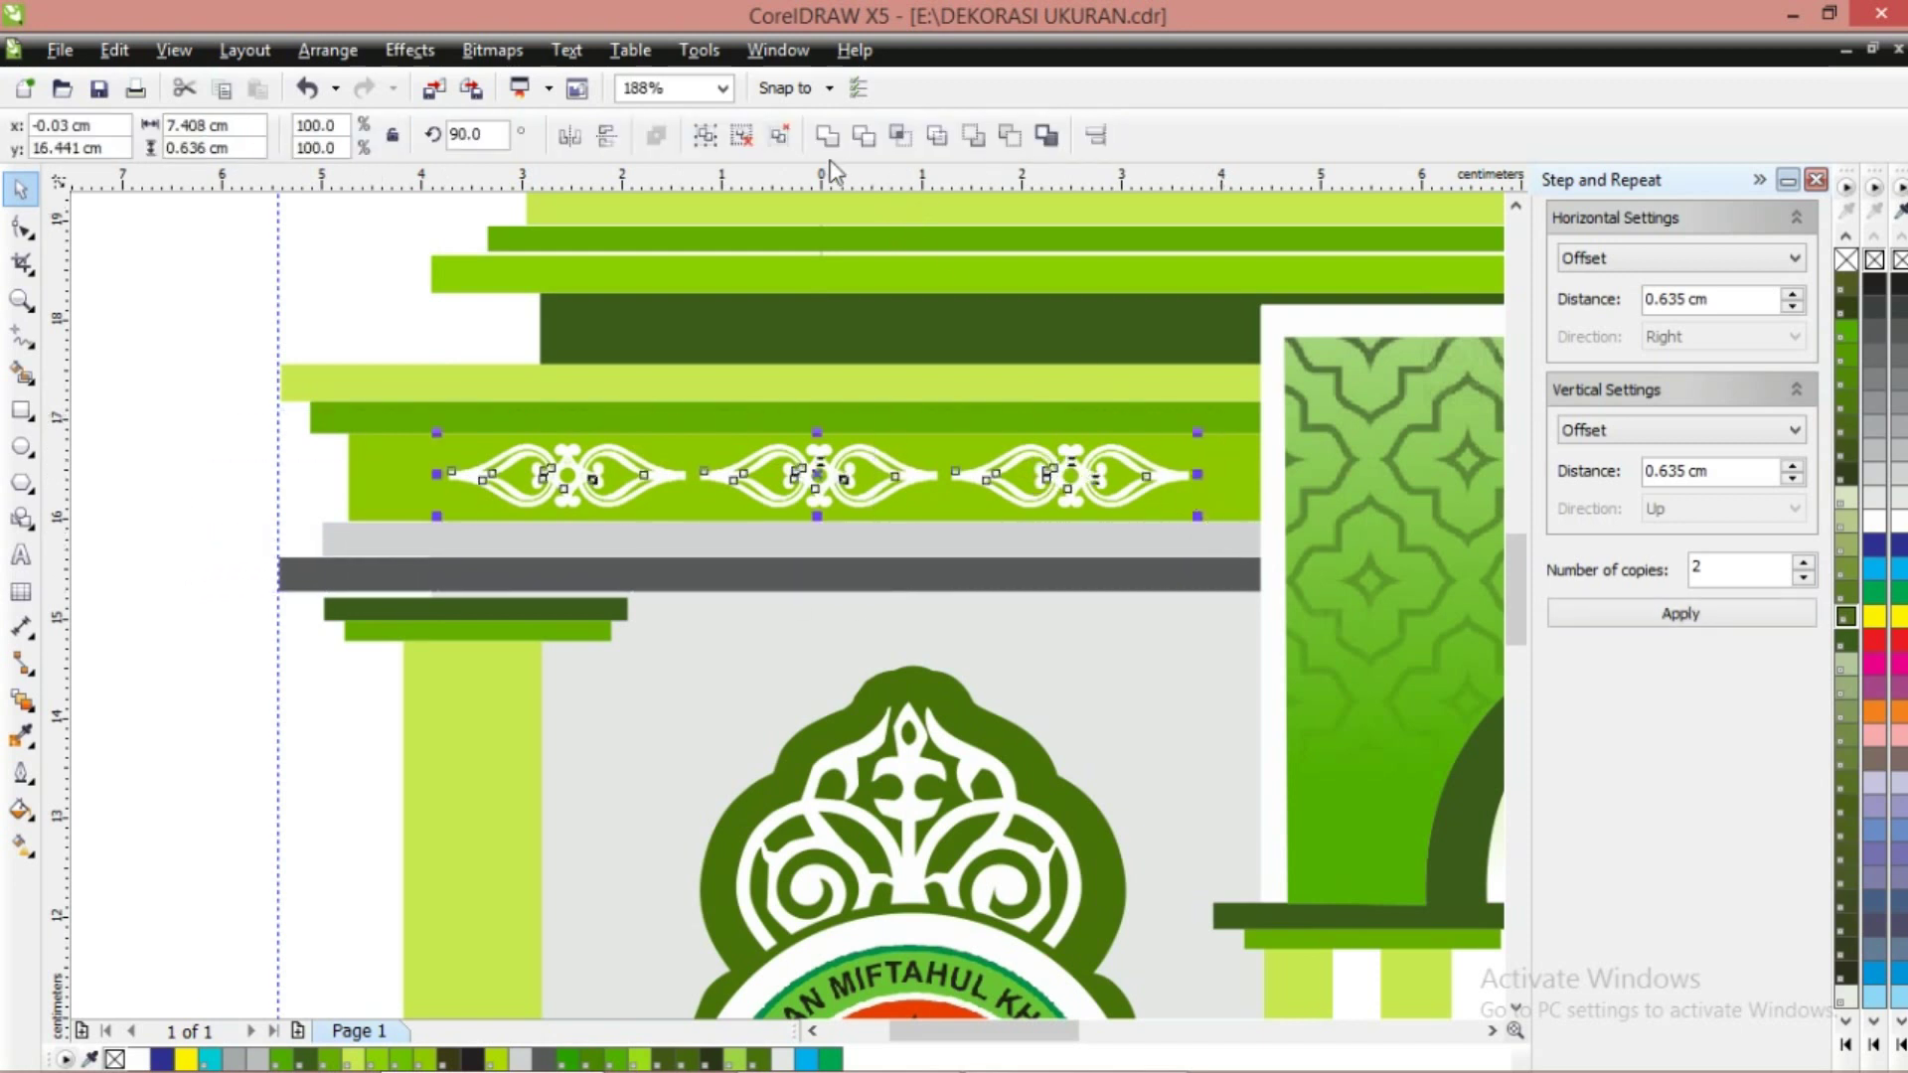
left_click(704, 135)
left_click(199, 317)
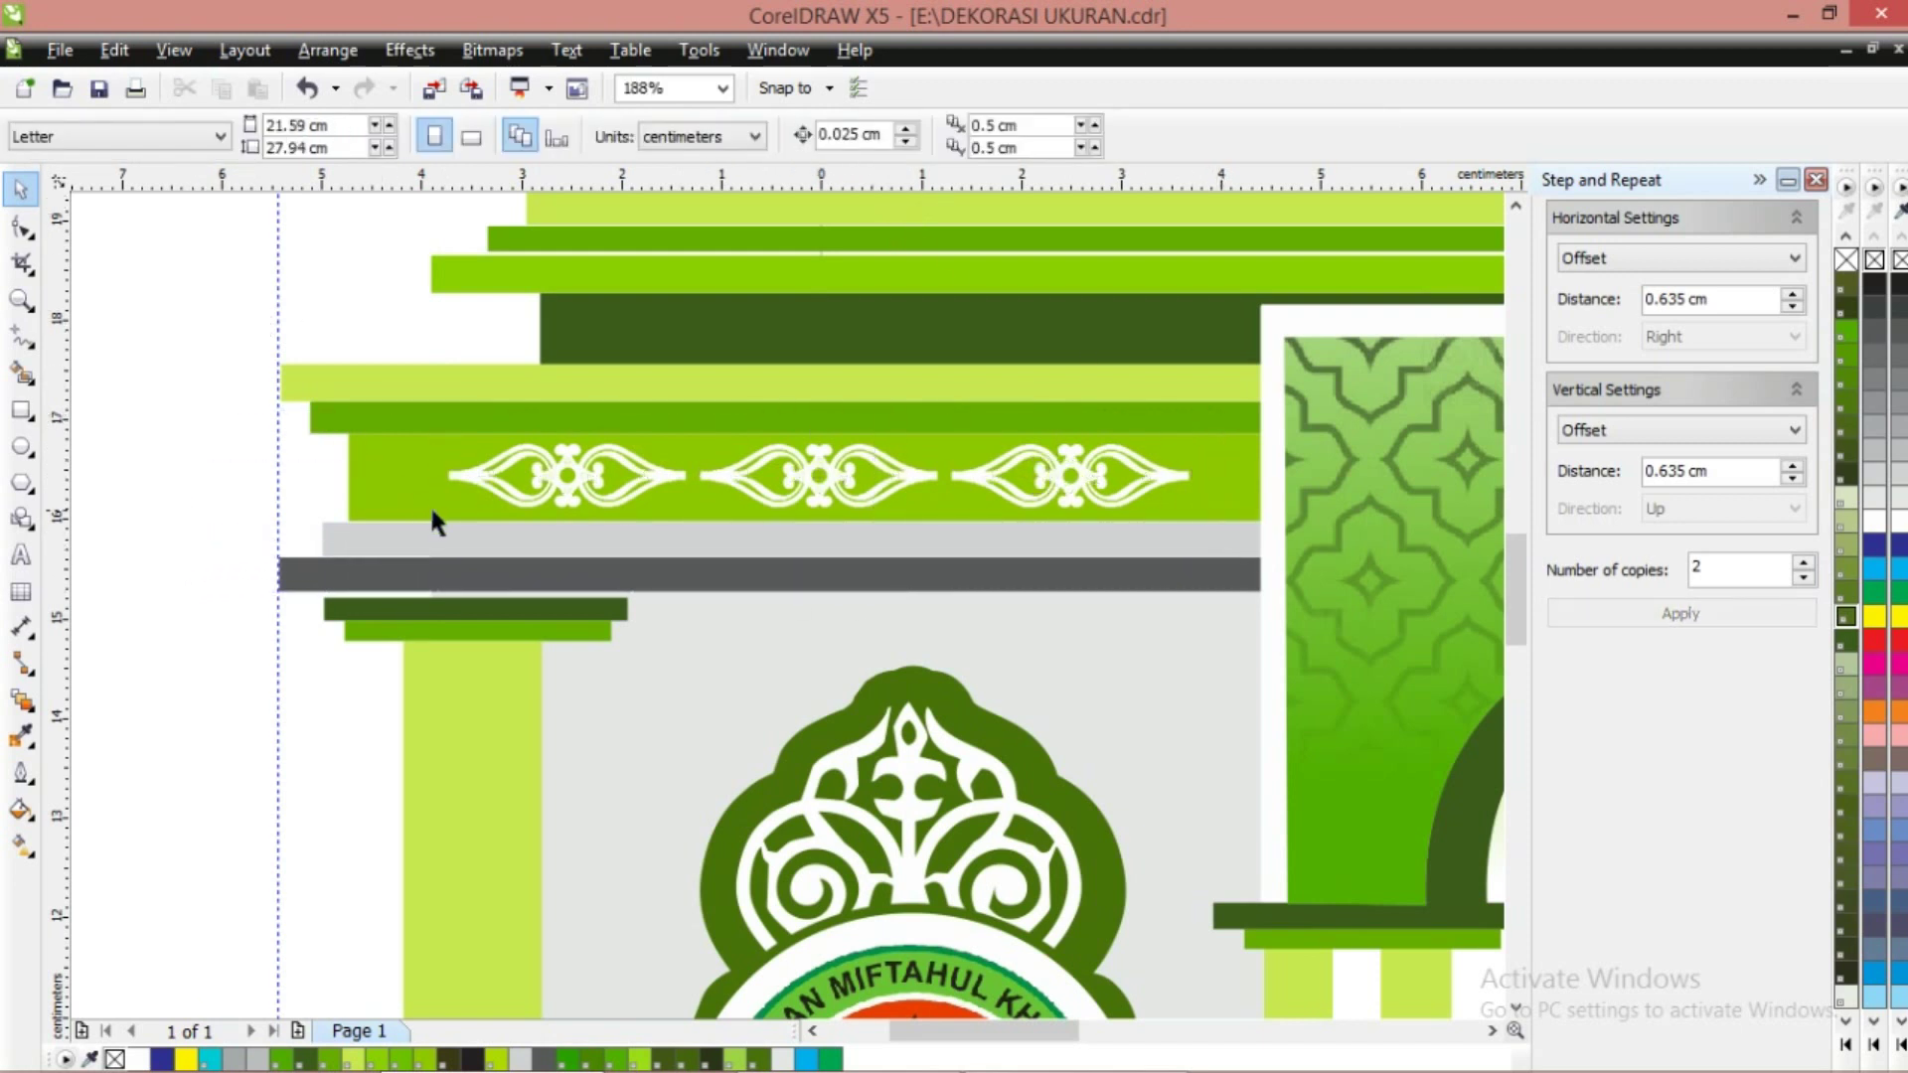
Group the left ornament band with the medium green and light green strips above it
left_click(427, 493)
left_click(395, 408, "shift")
left_click(392, 383, "shift")
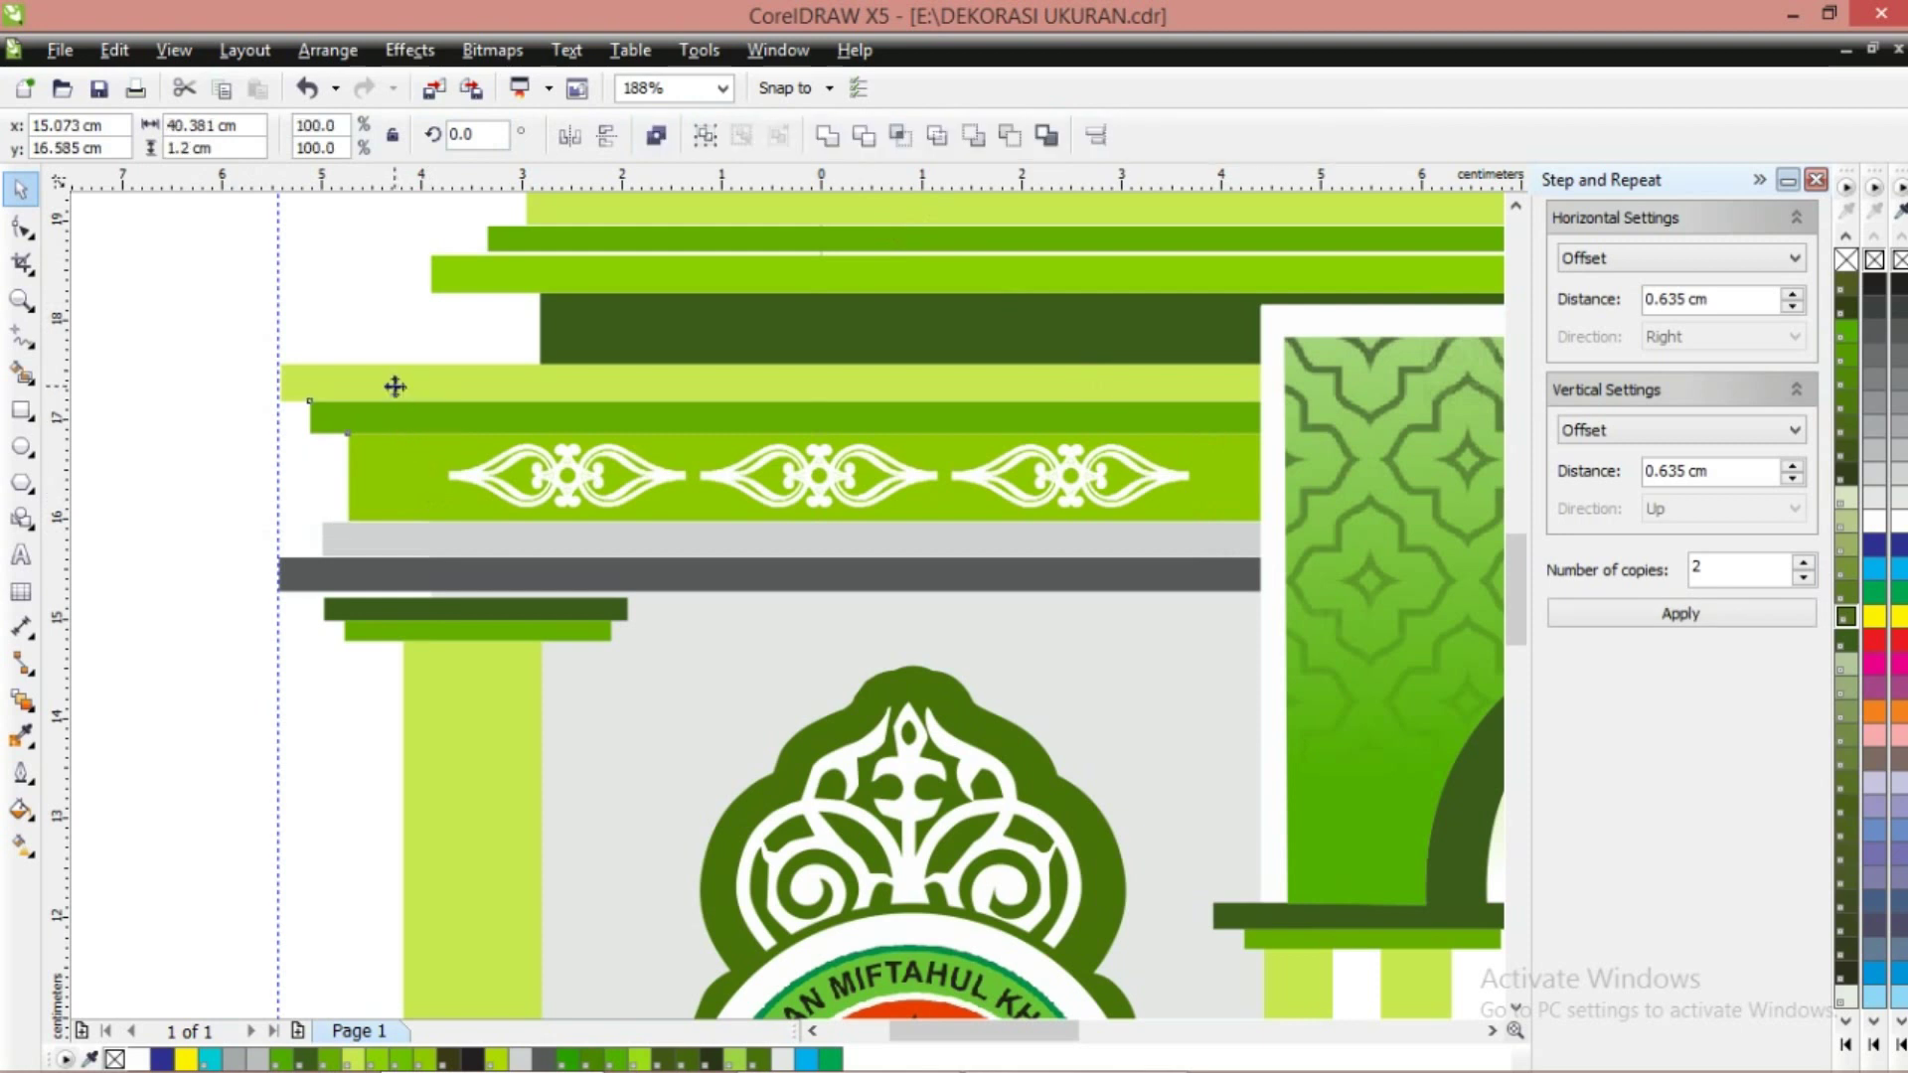
left_click(706, 137)
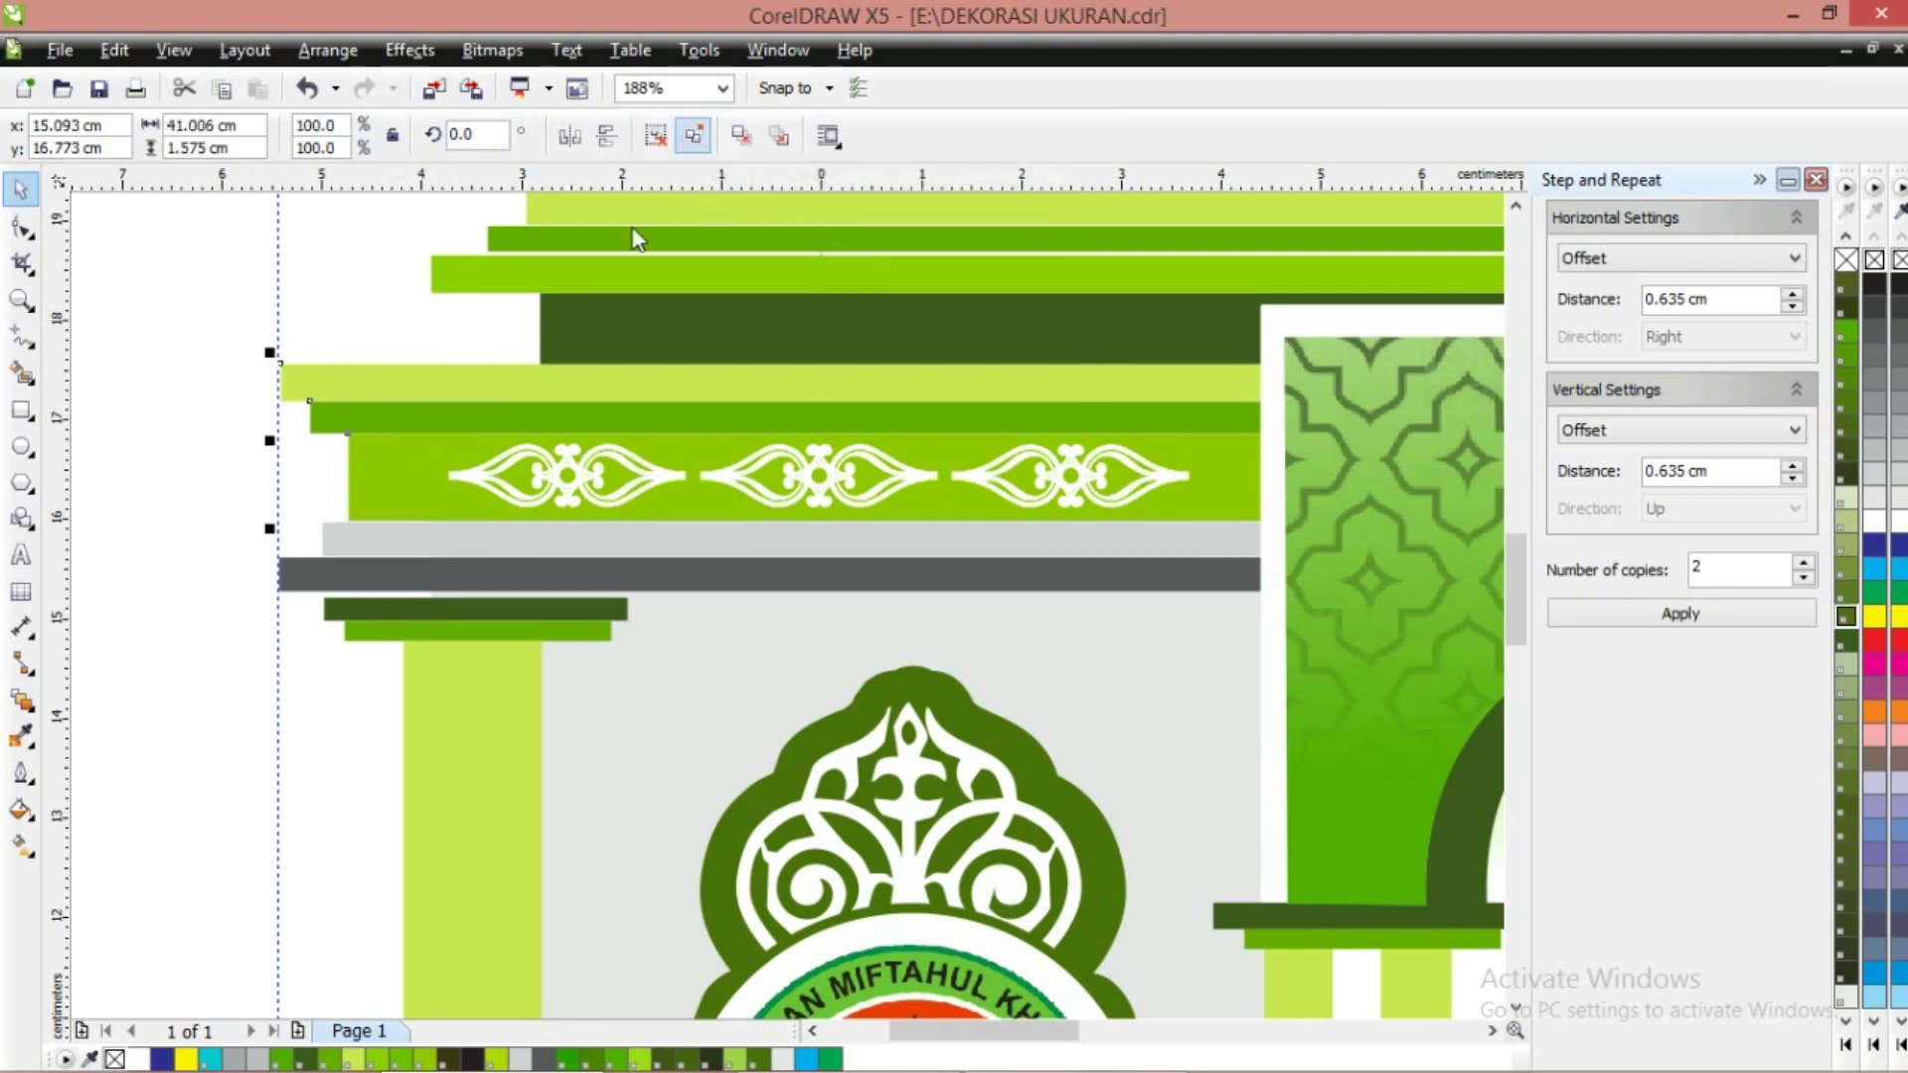
Select the dark green bar together with the wide light green band above it, ready for grouping
left_click(427, 323)
left_click(592, 332)
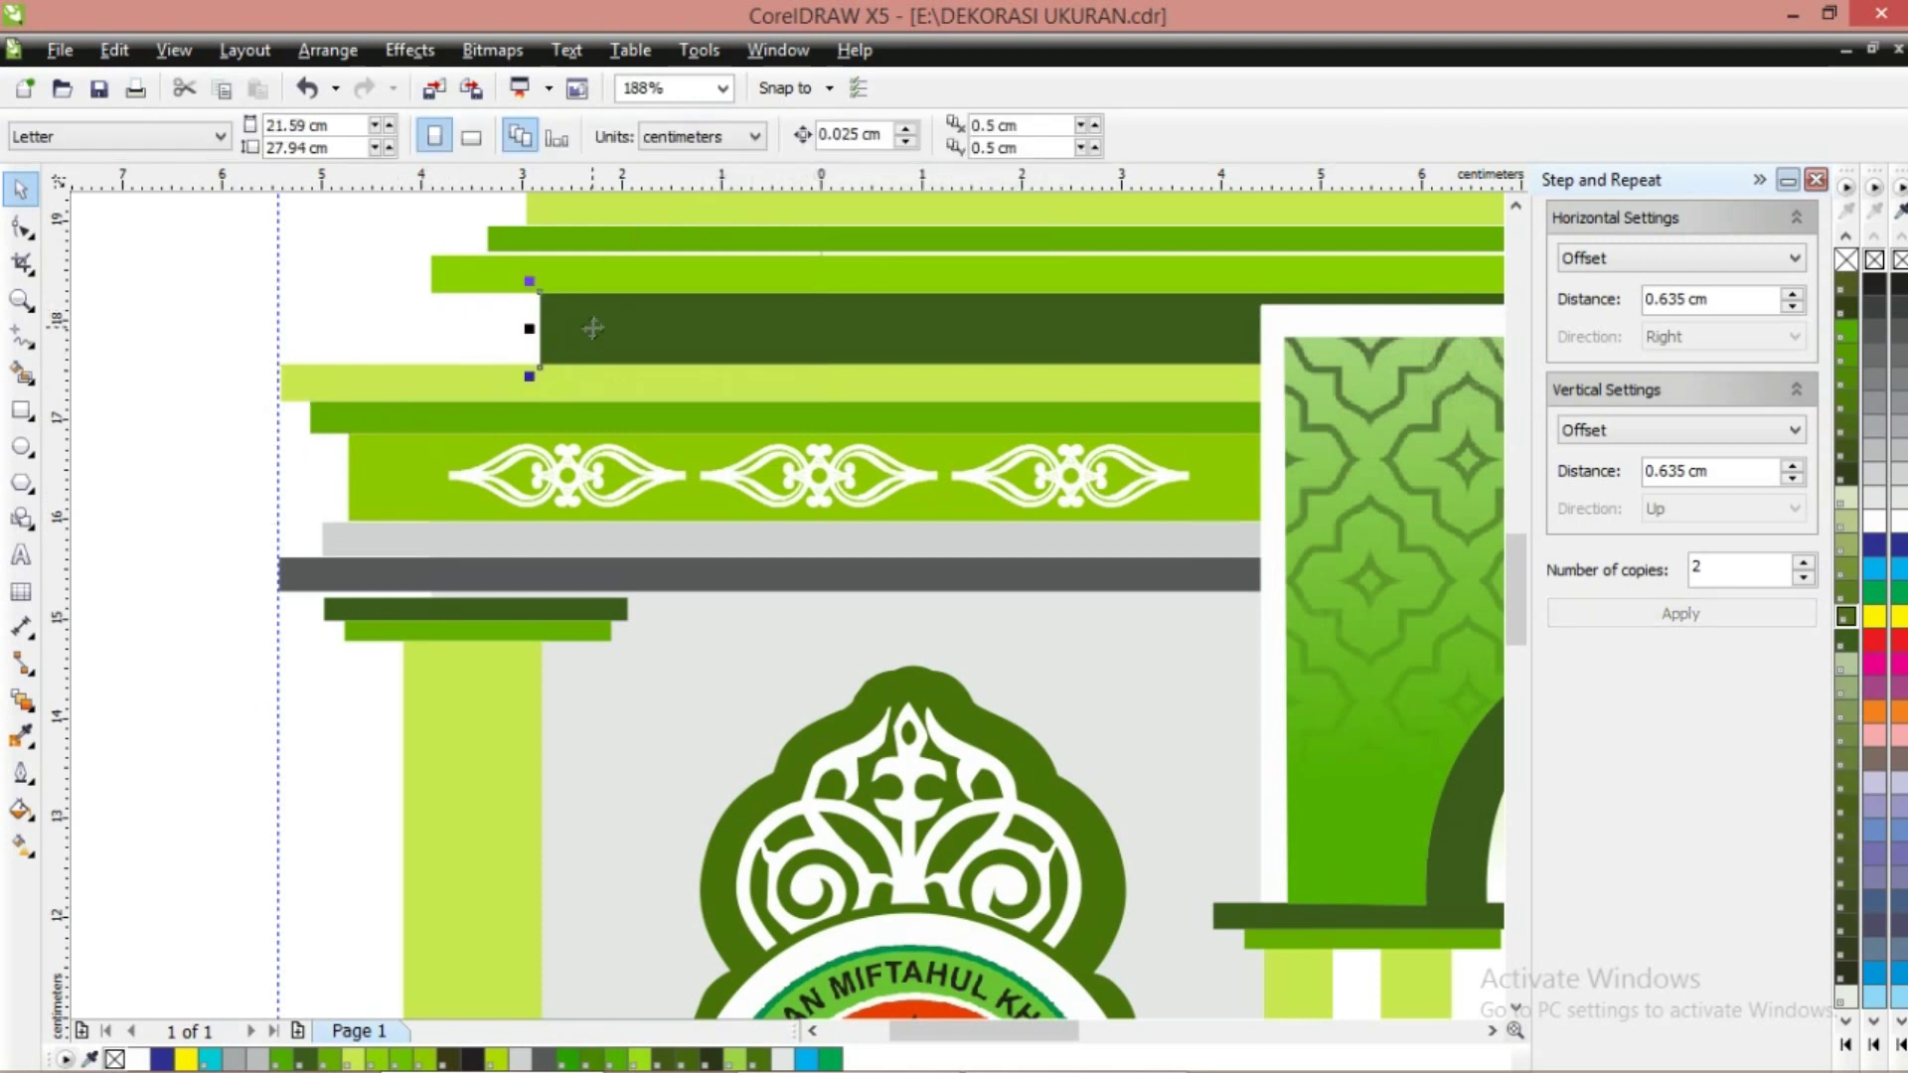
left_click(564, 253)
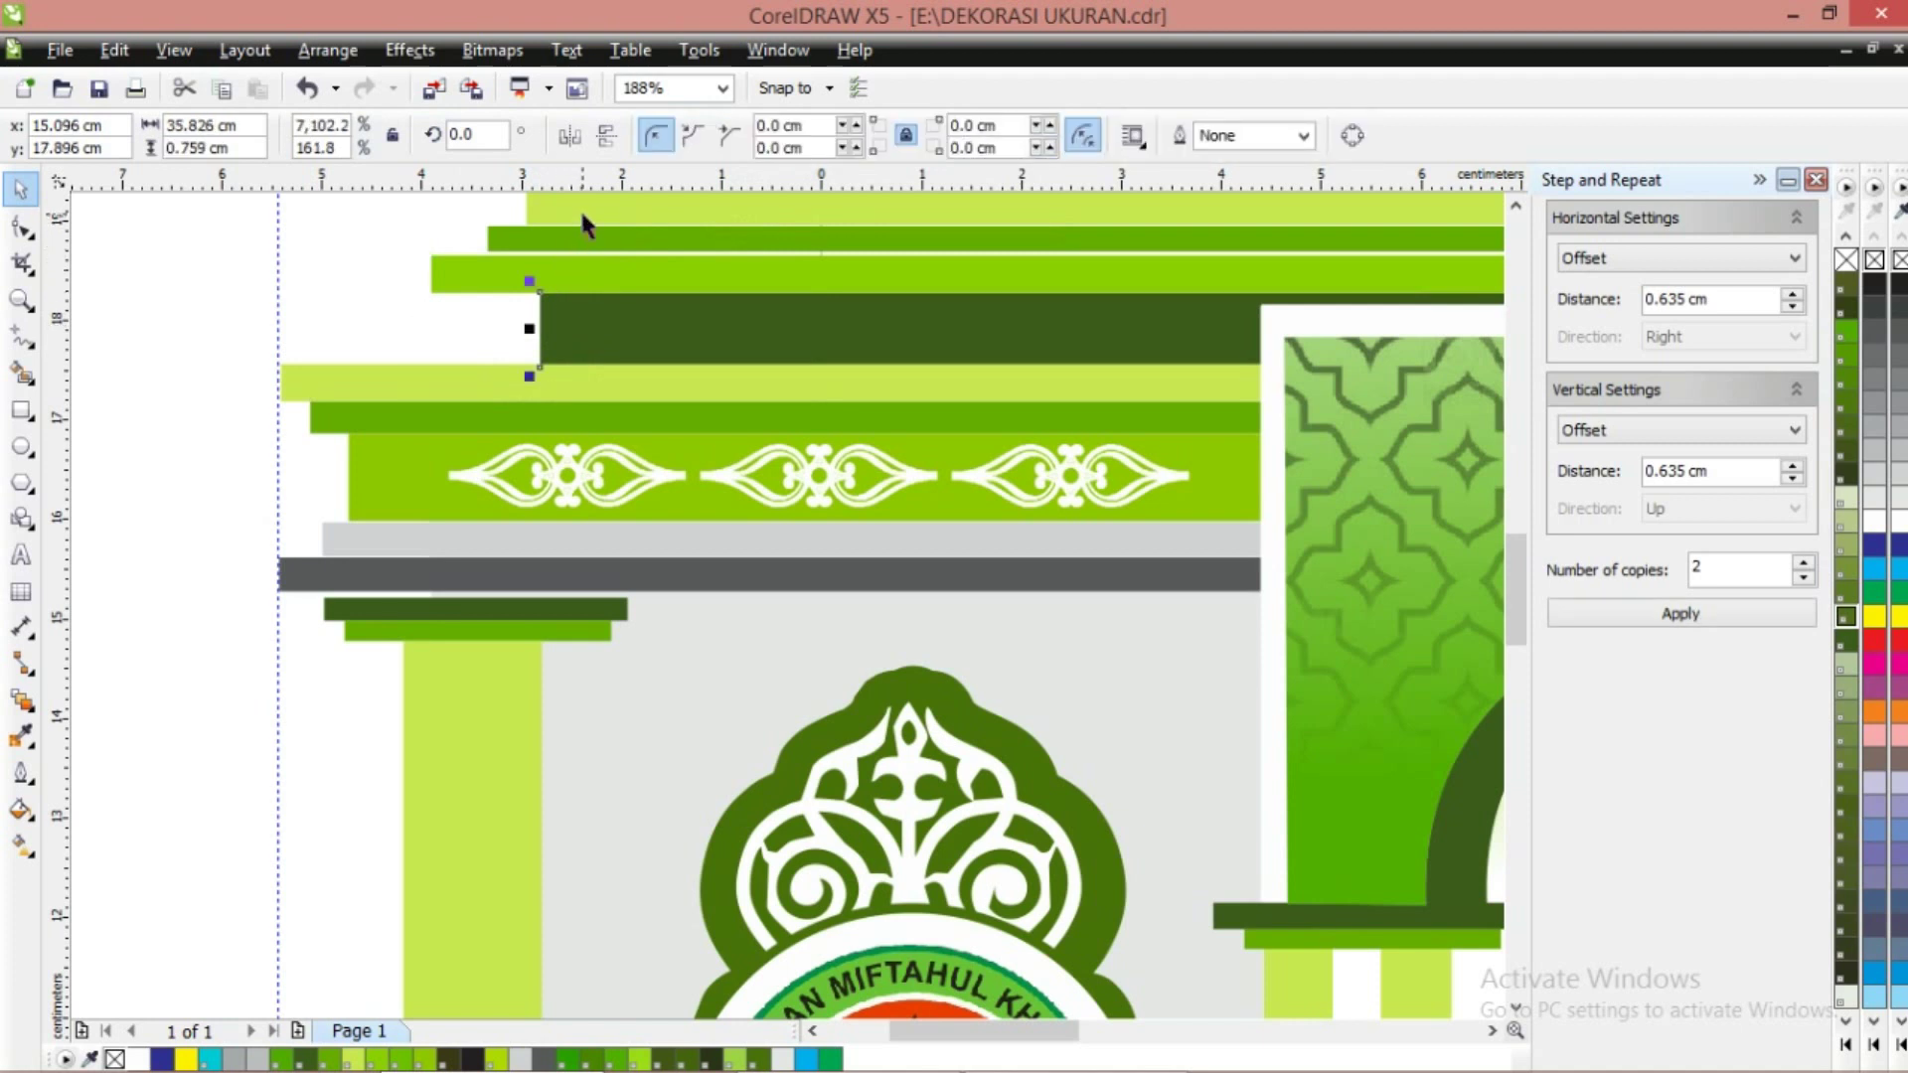
left_click(582, 216, "shift")
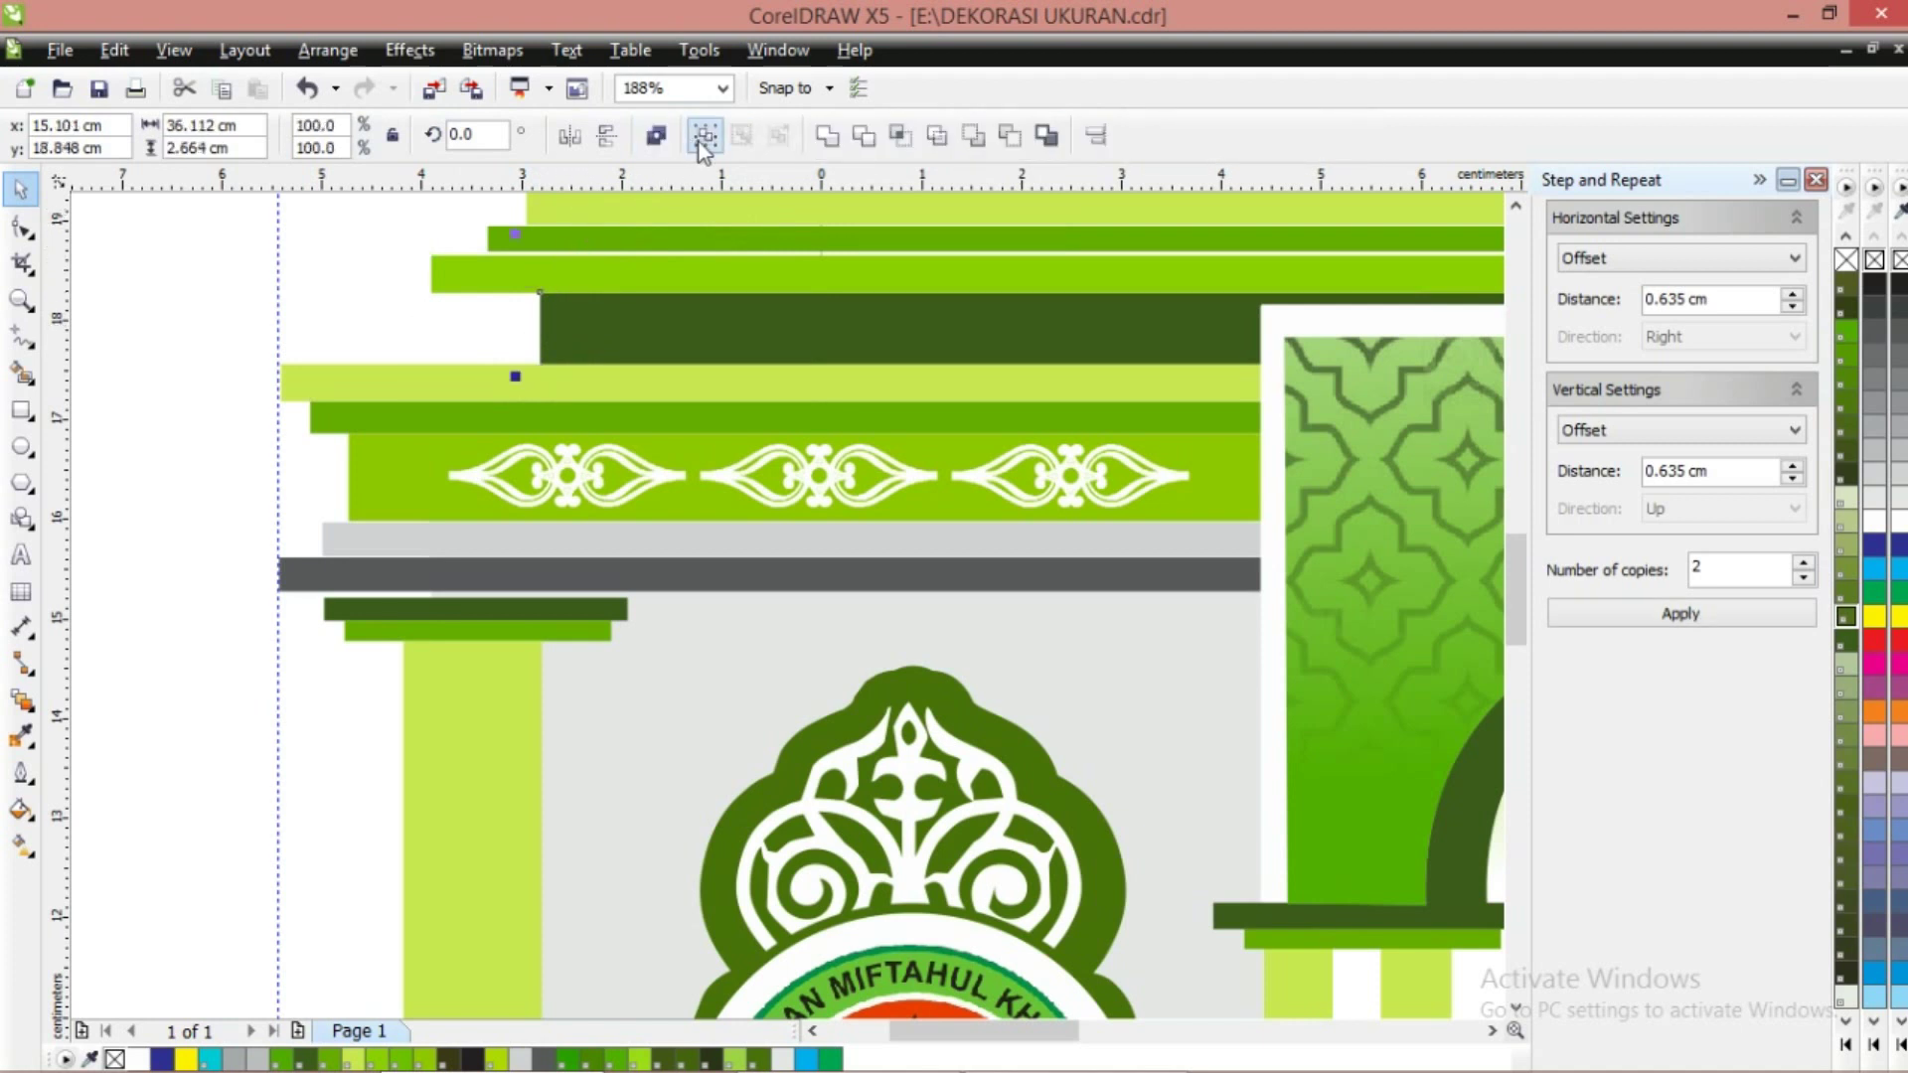
Move the dark green bar on top of the left column upward, and undo the move
left_click(205, 491)
left_click_drag(204, 491, 270, 976)
scroll(785, 596, "down", 3)
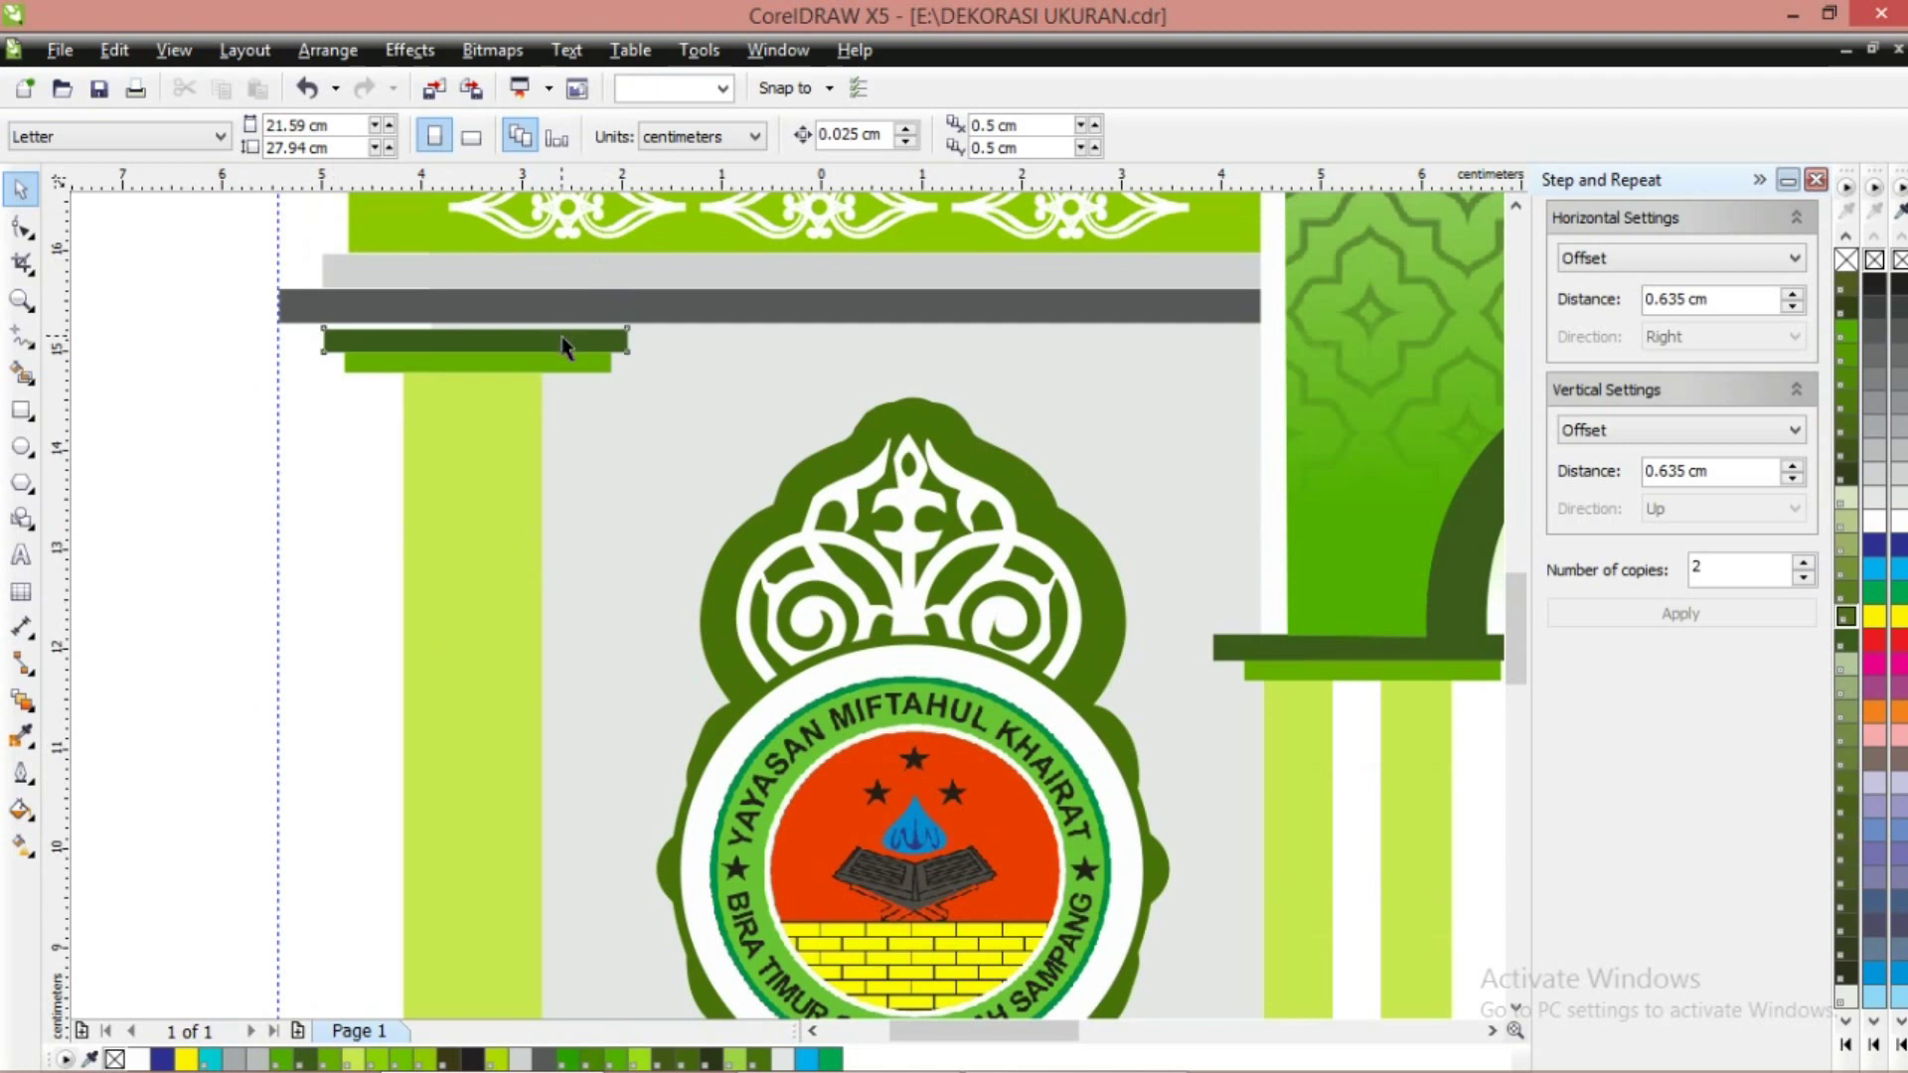
left_click_drag(562, 346, 562, 276)
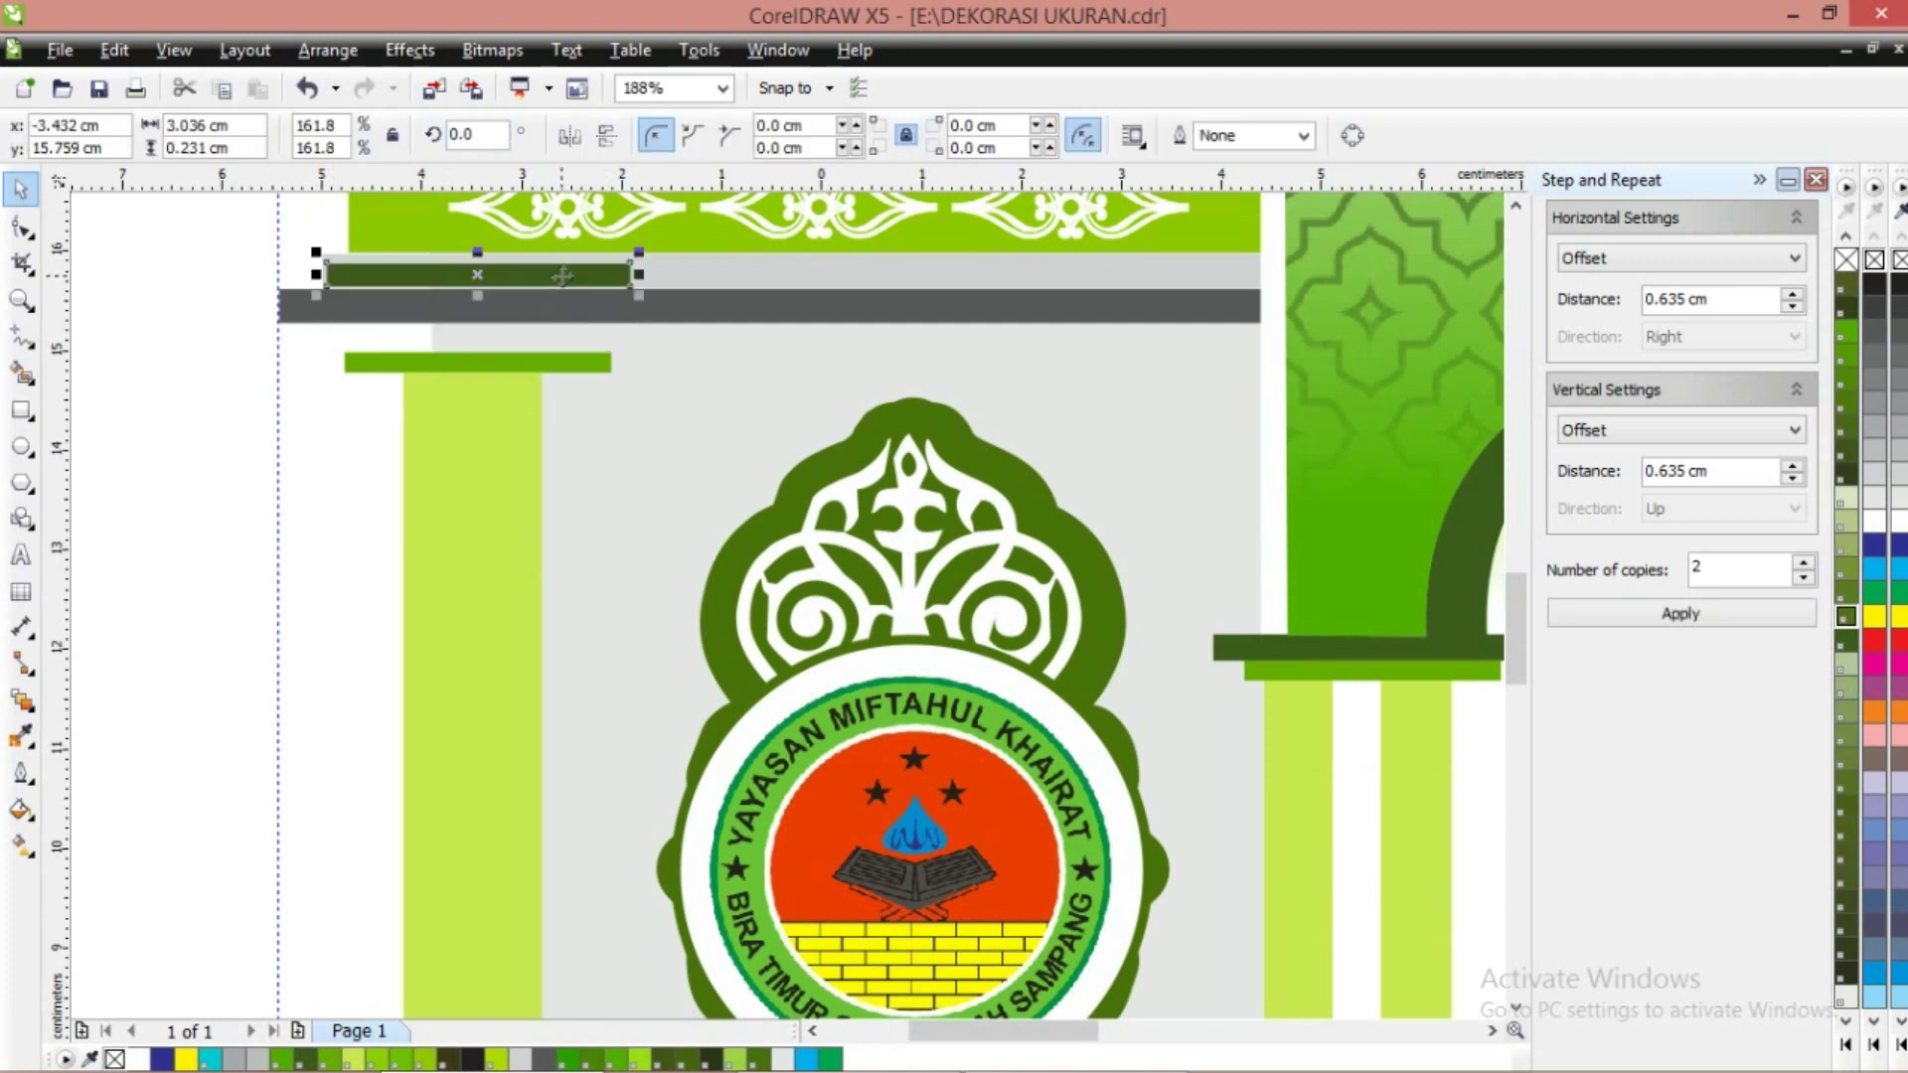
key("ctrl+z")
Try drawing a rectangle about 2.67 by 0.2 cm over the lighter green strip on the left column's top, and discard it
left_click(552, 359)
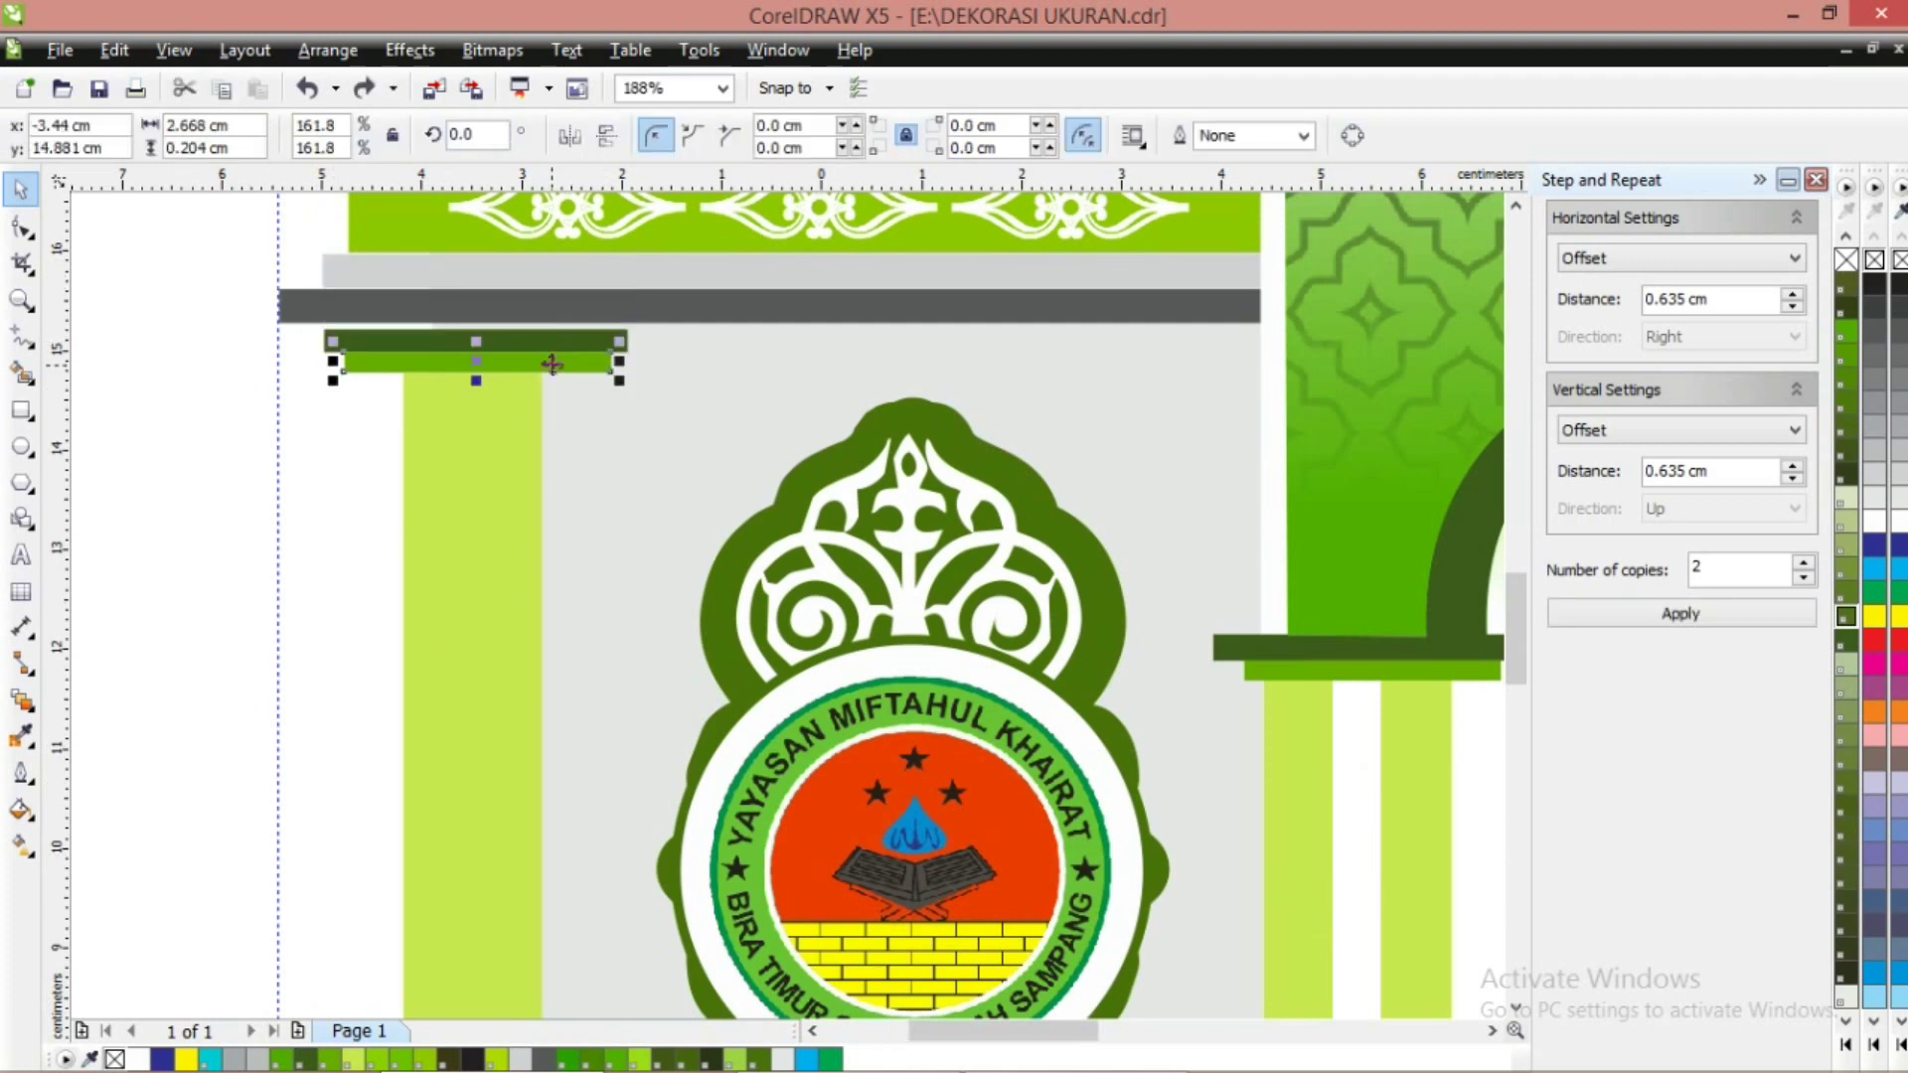
left_click(21, 409)
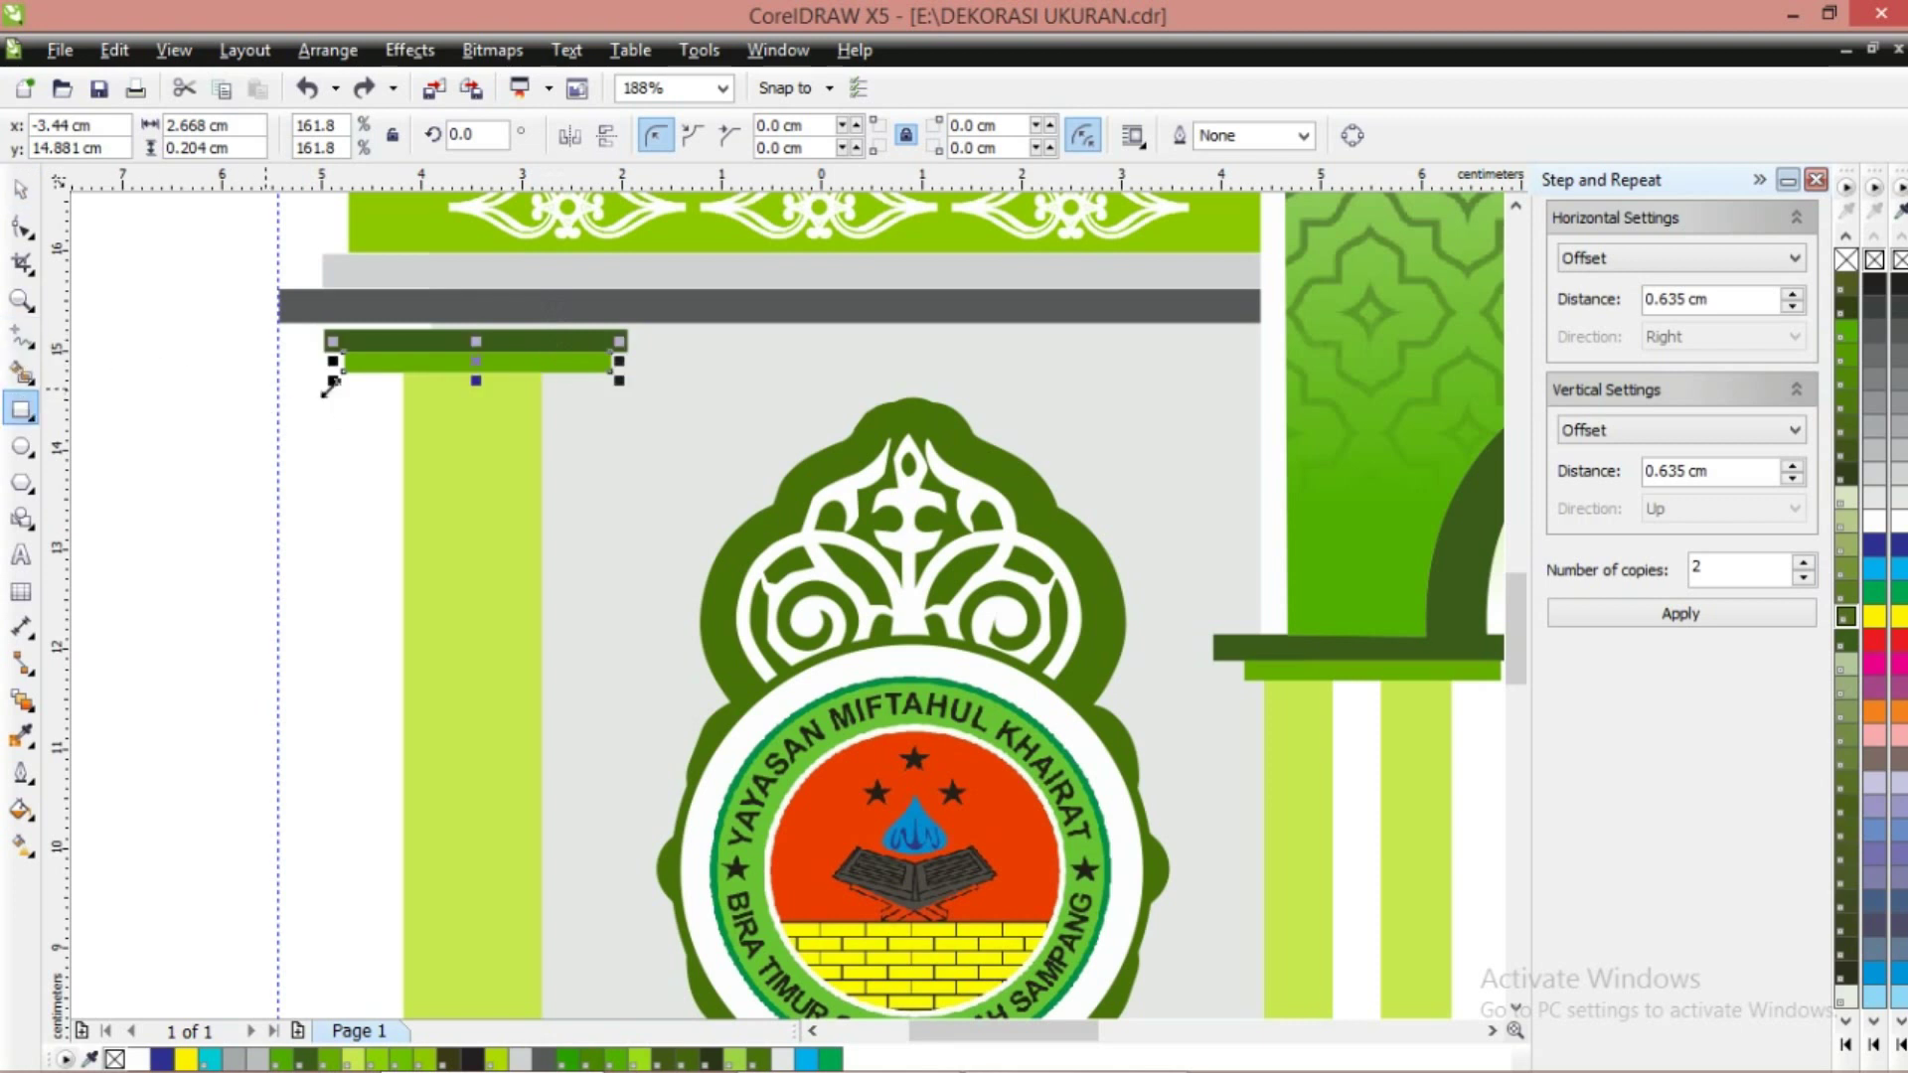
left_click_drag(341, 361, 619, 380)
left_click(21, 189)
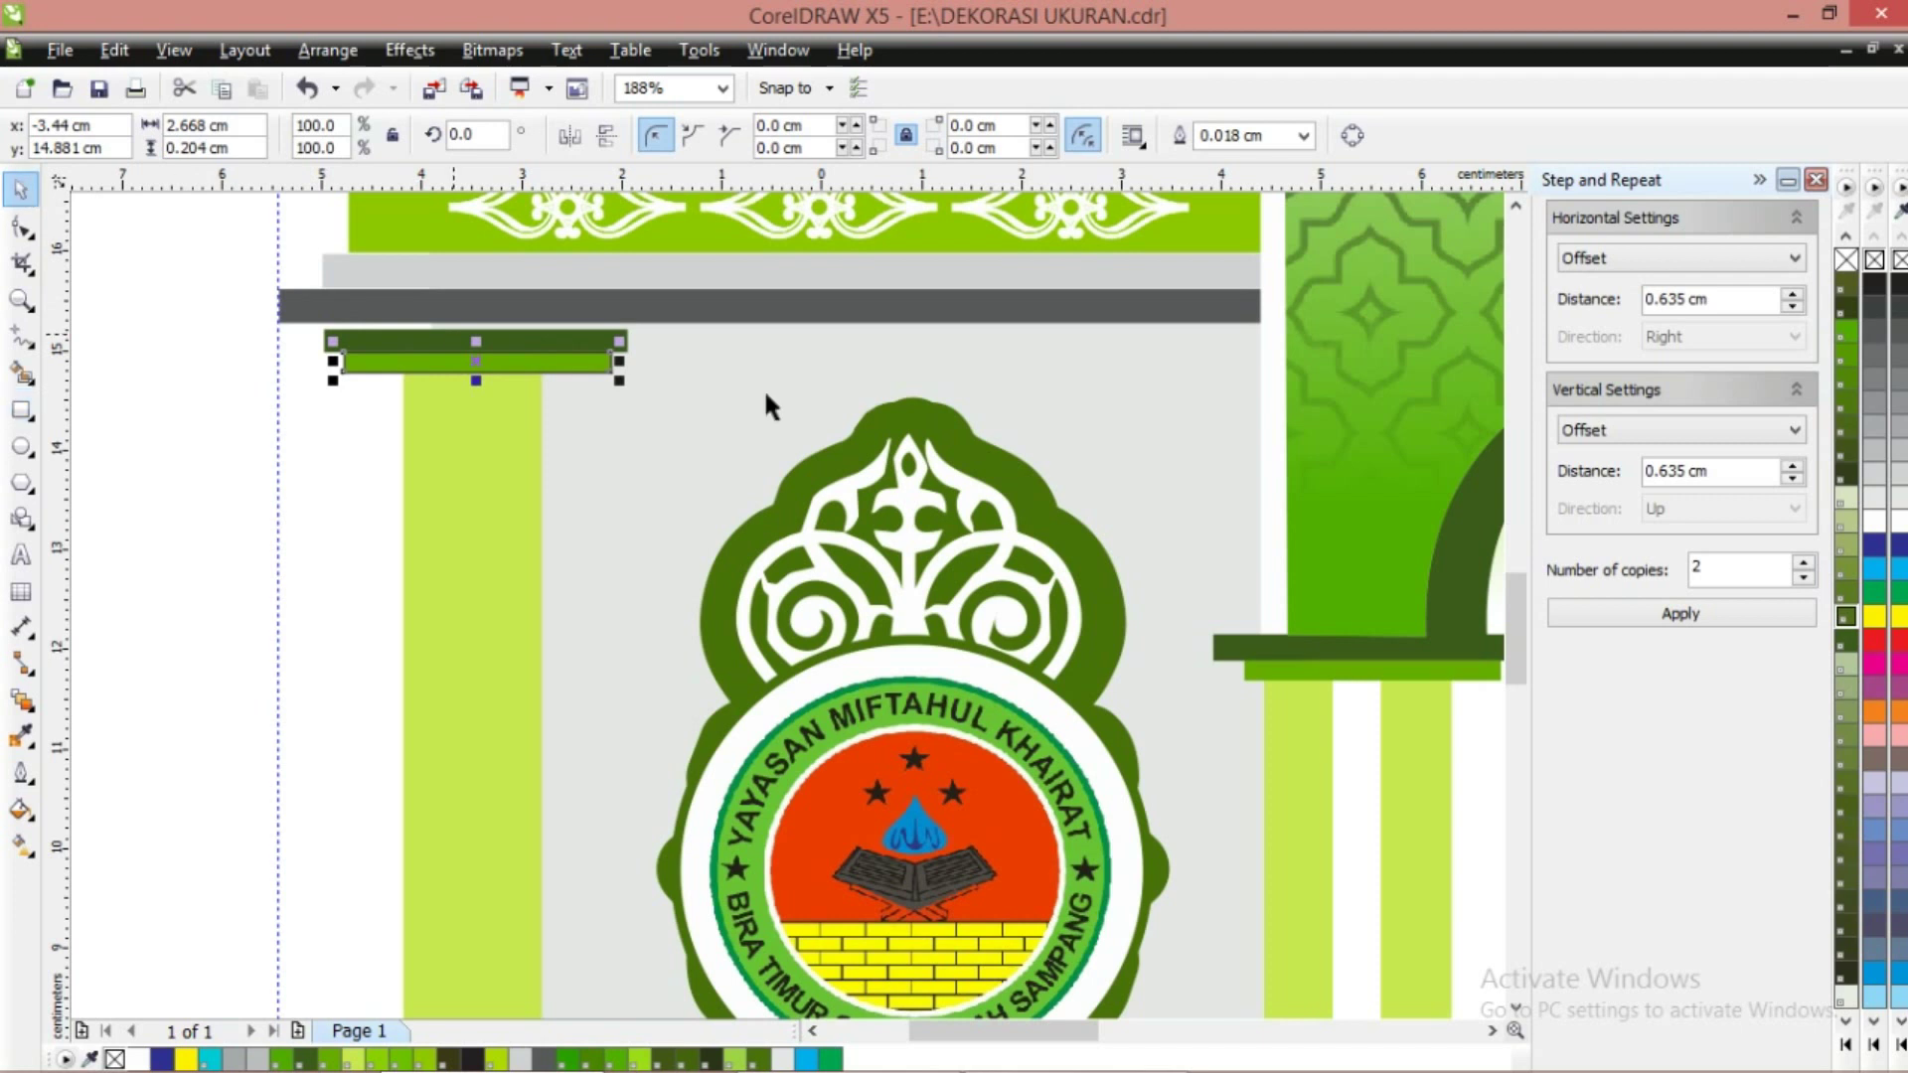
key("Escape")
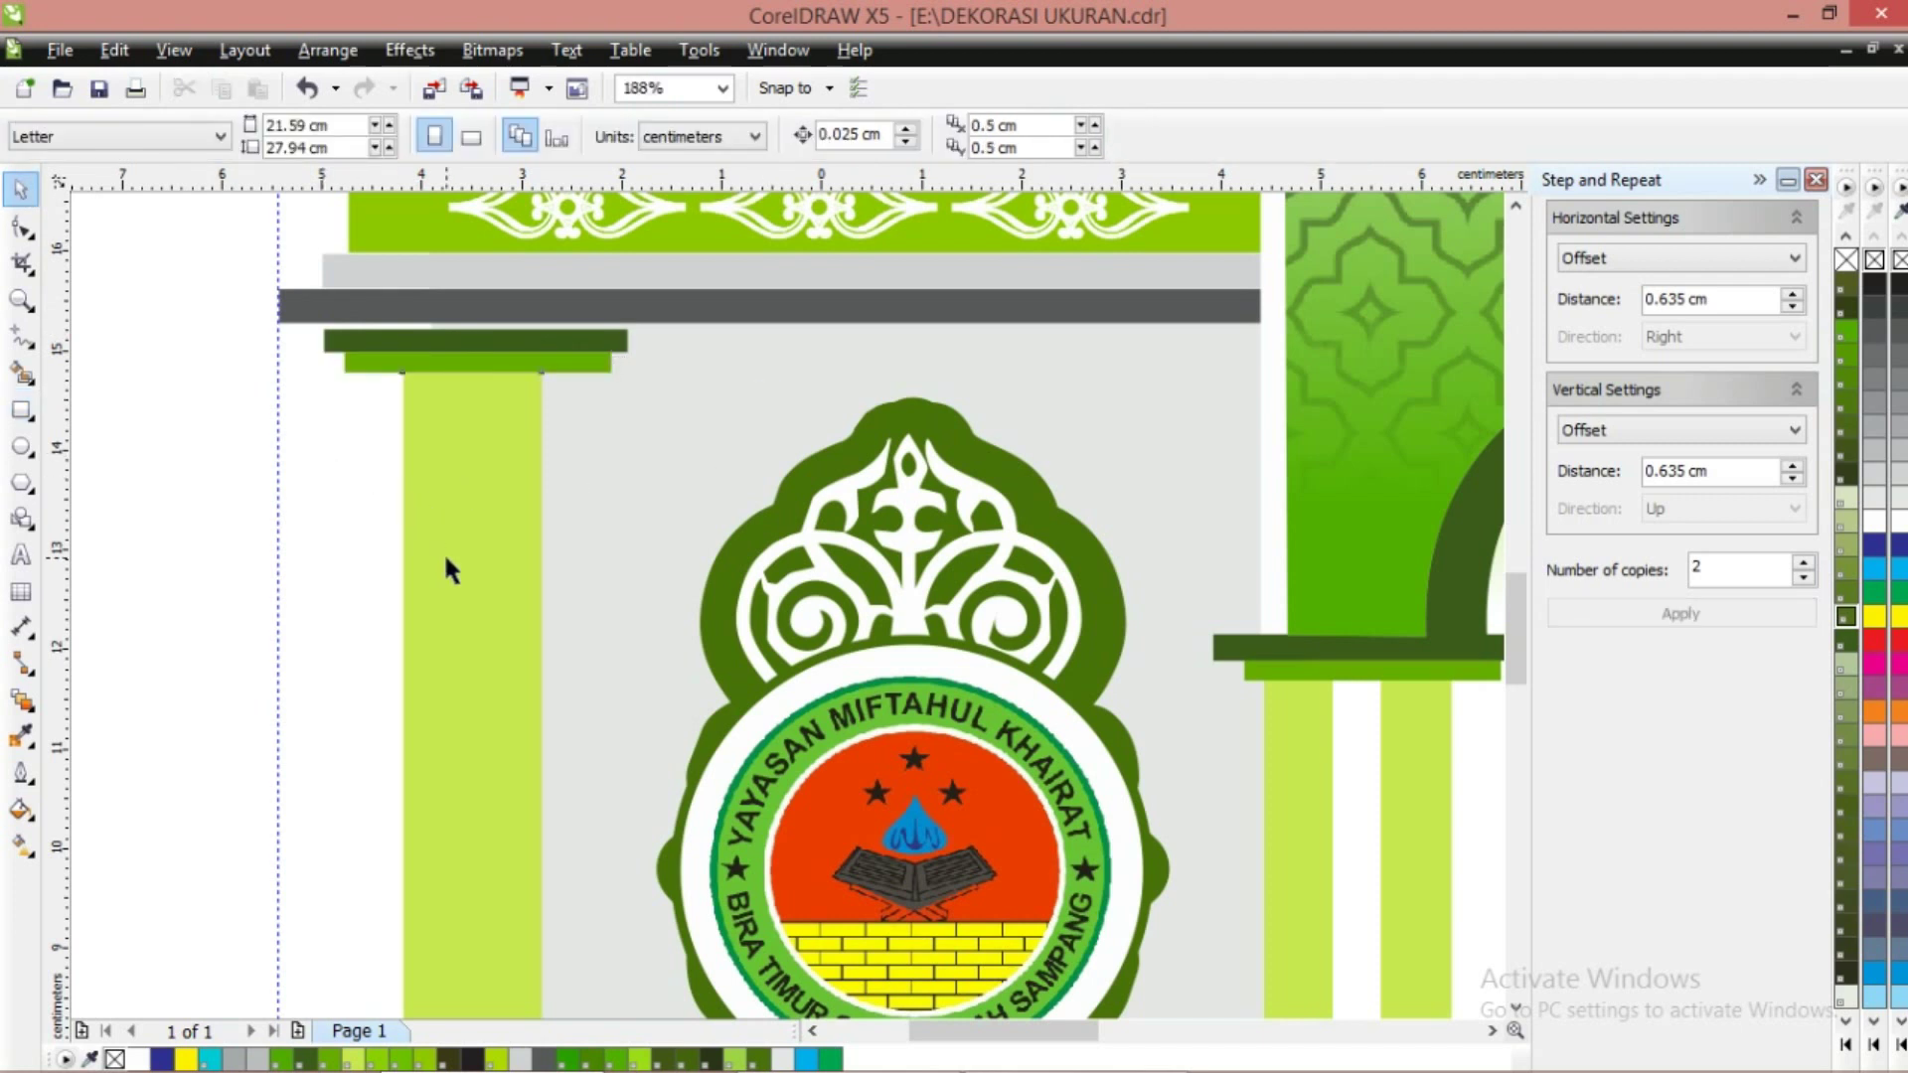
Select the left column's tall shaft, then move the dark green strip below it away and undo the move
left_click(444, 555)
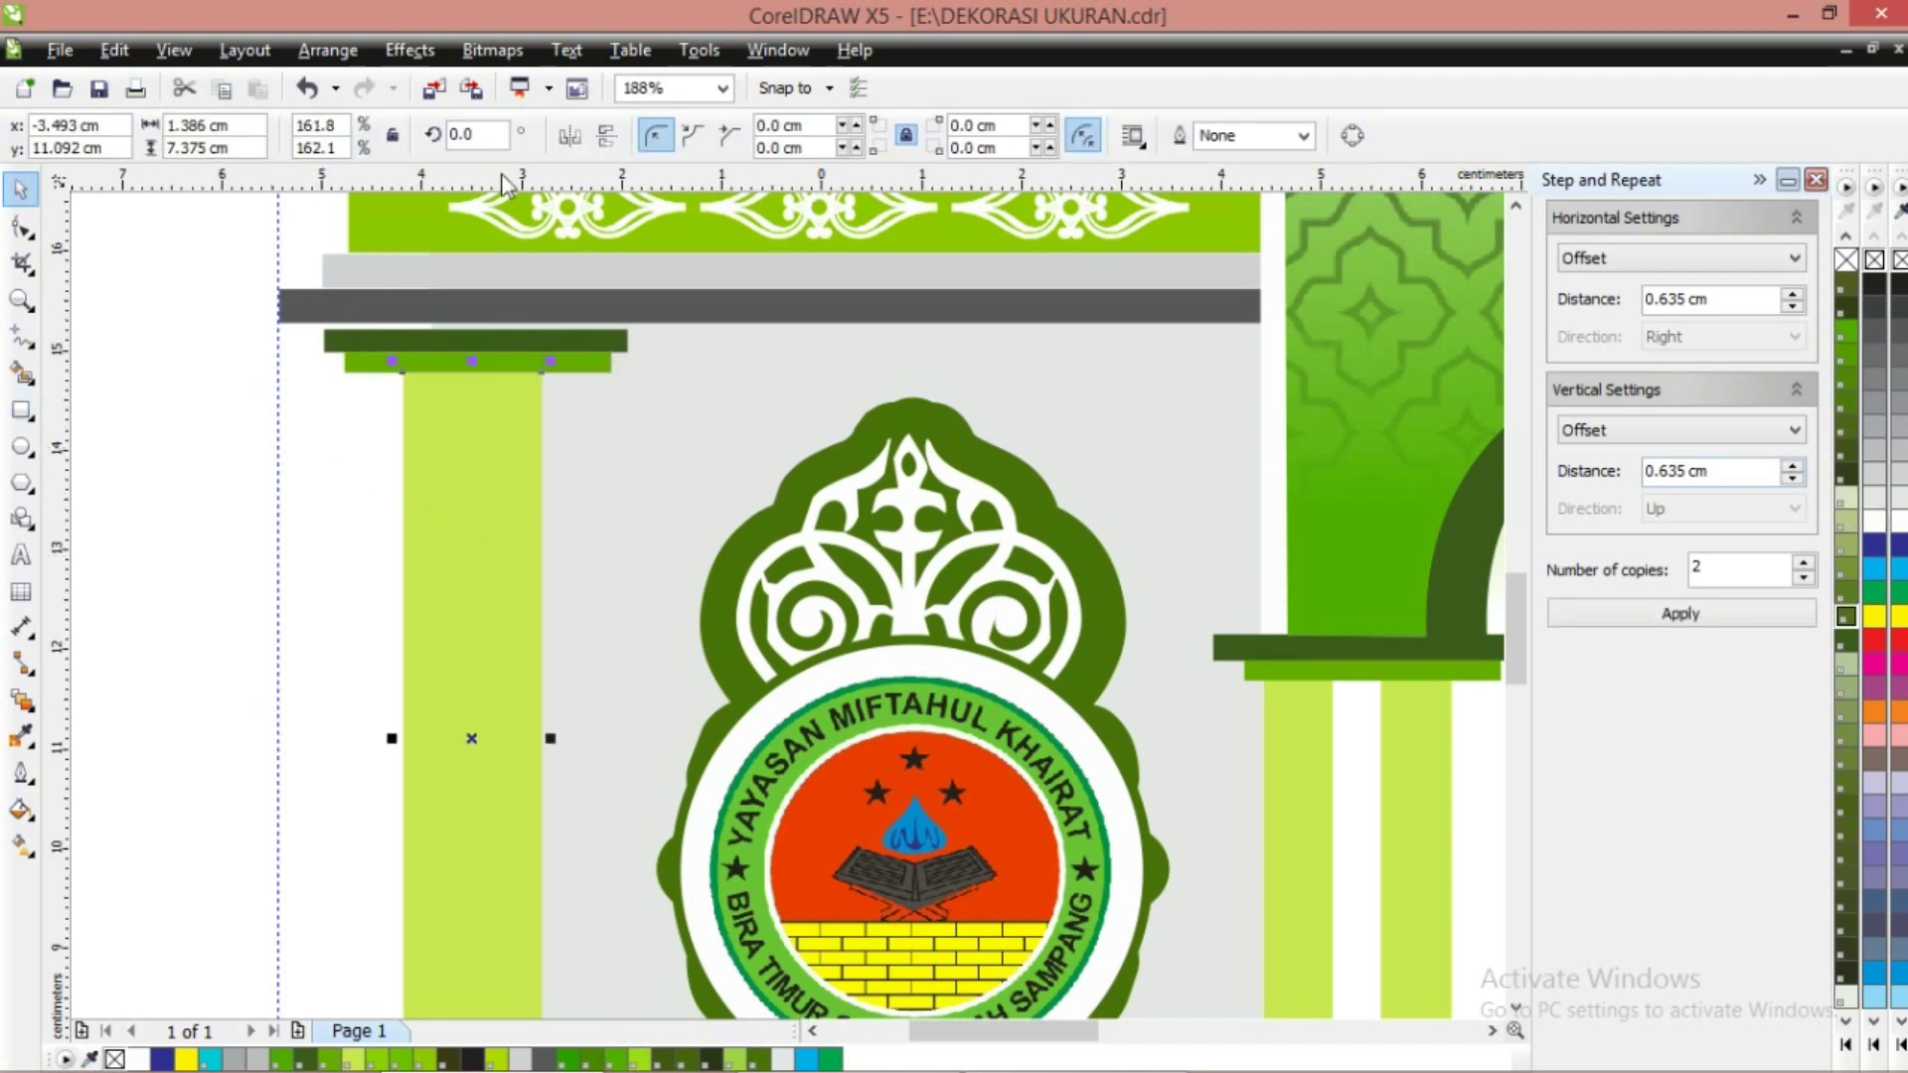
left_click(21, 299)
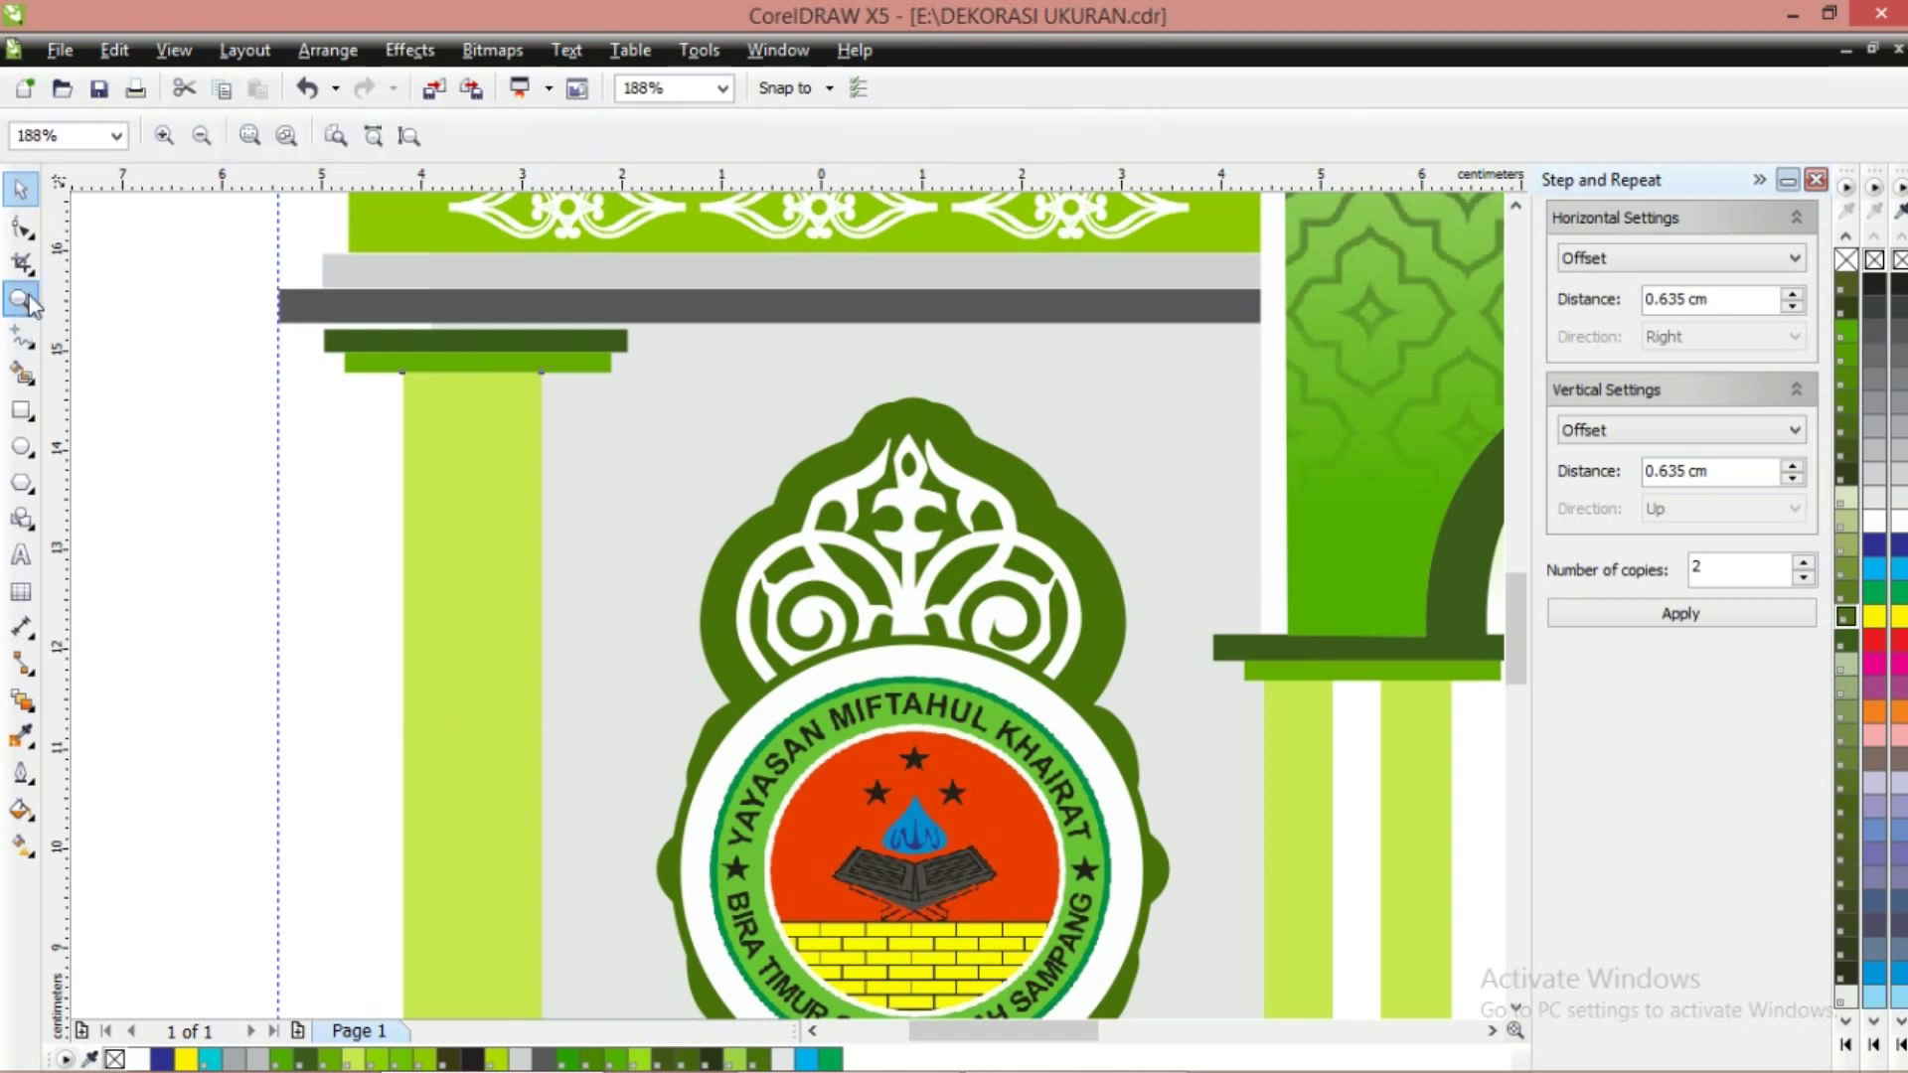
left_click(201, 135)
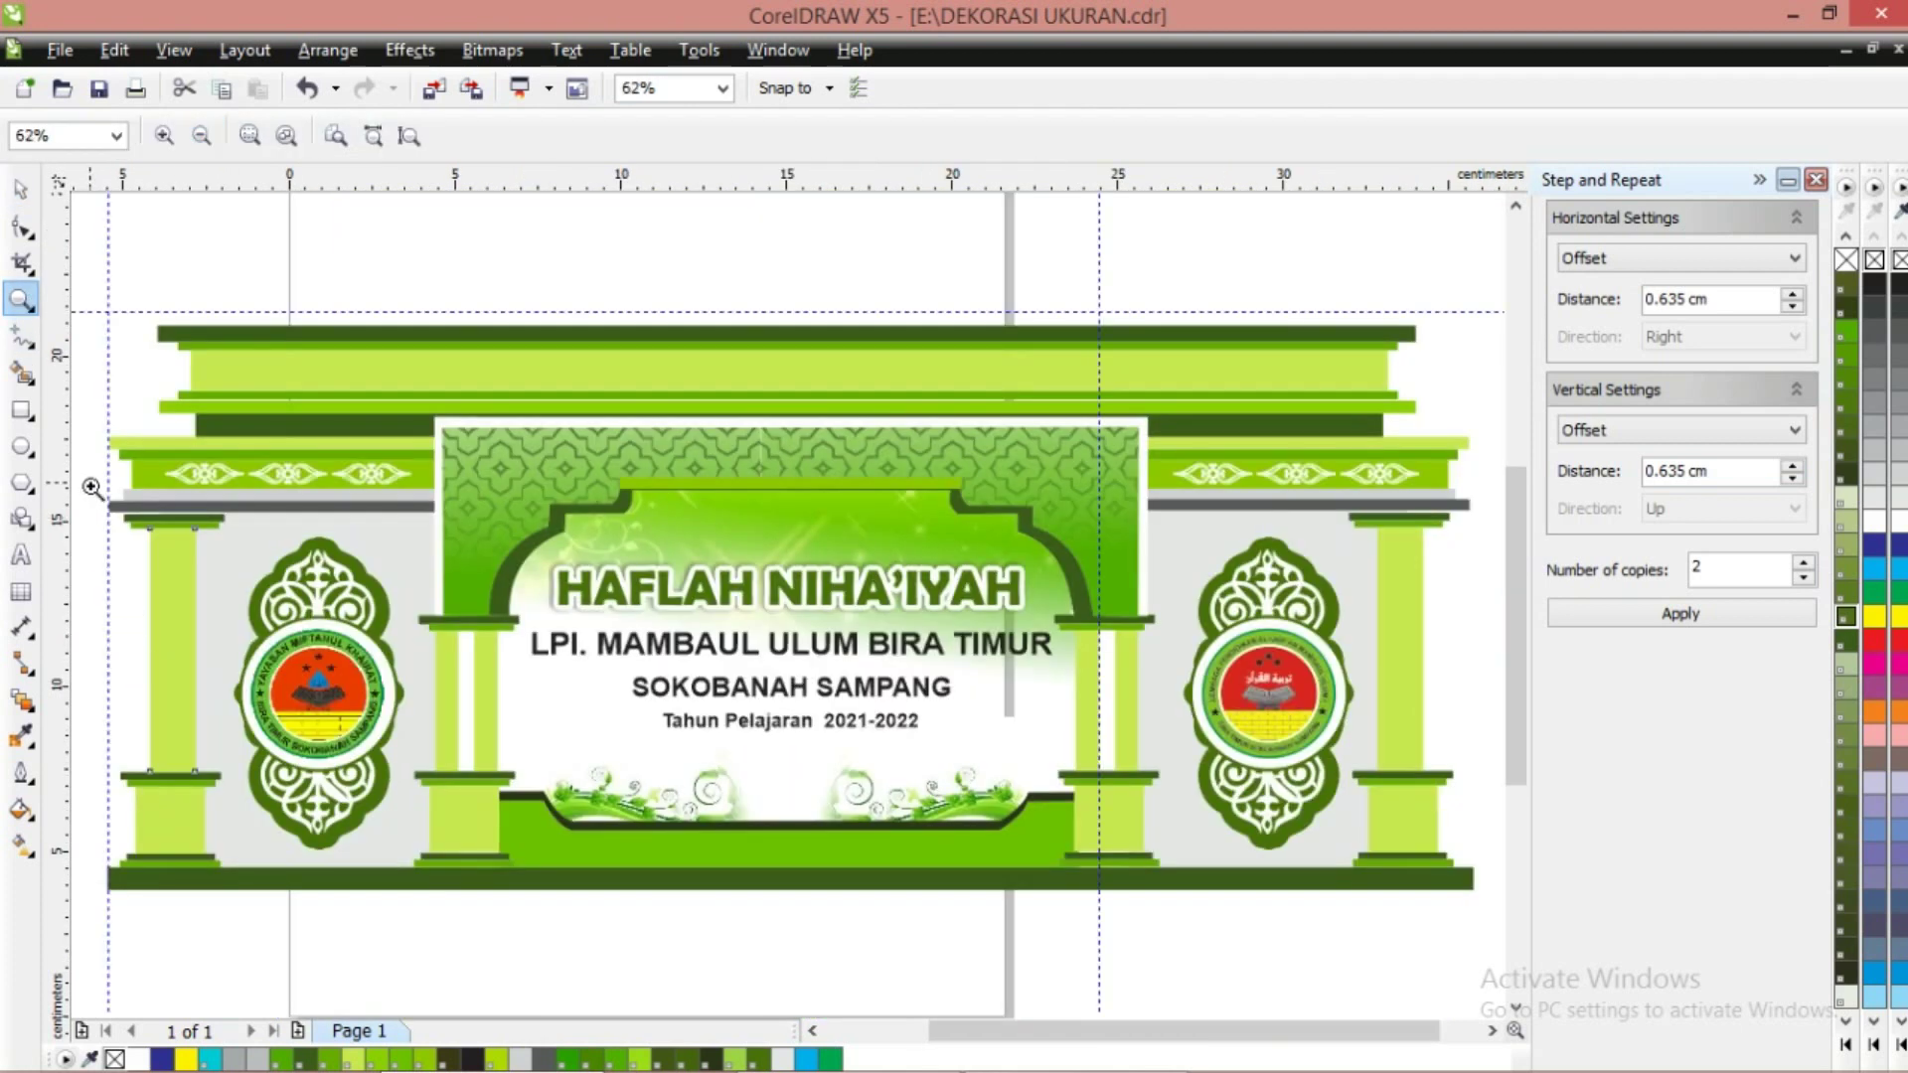
left_click(590, 912)
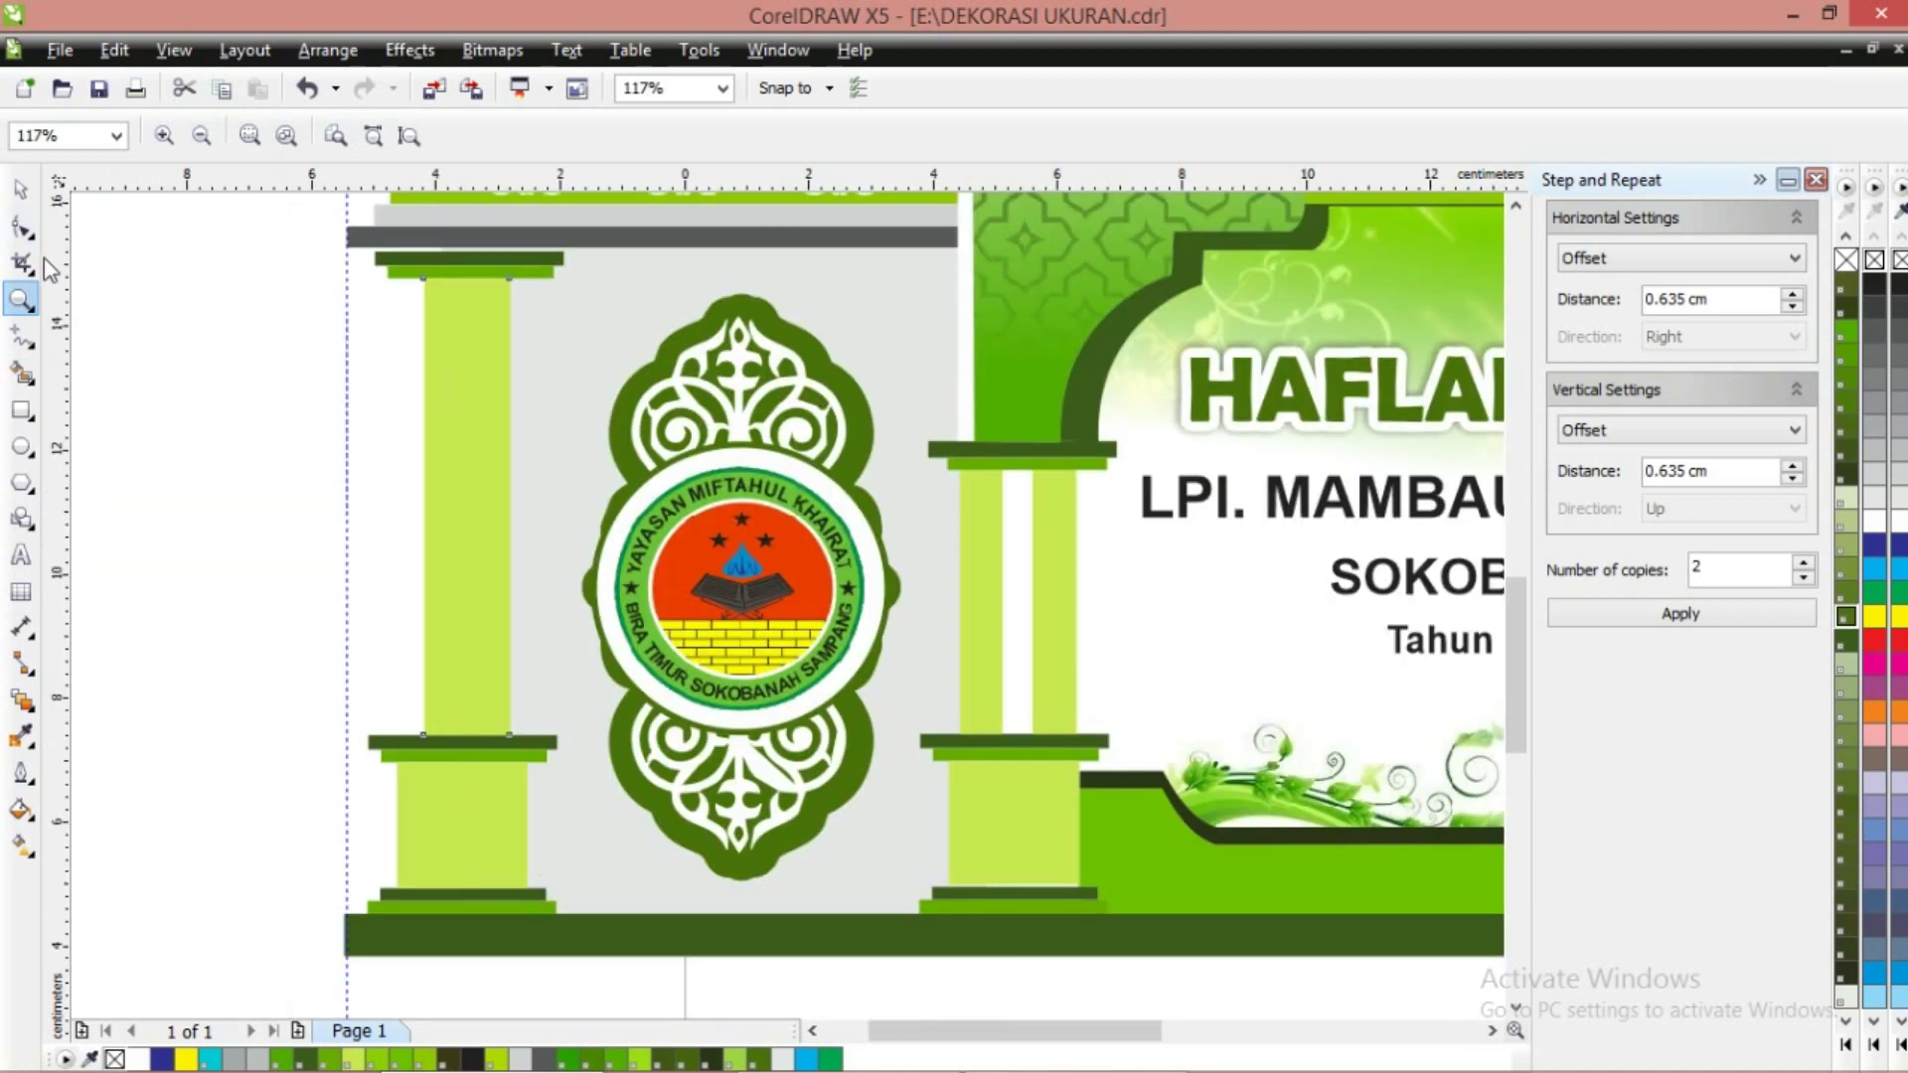
left_click(20, 189)
key("Escape")
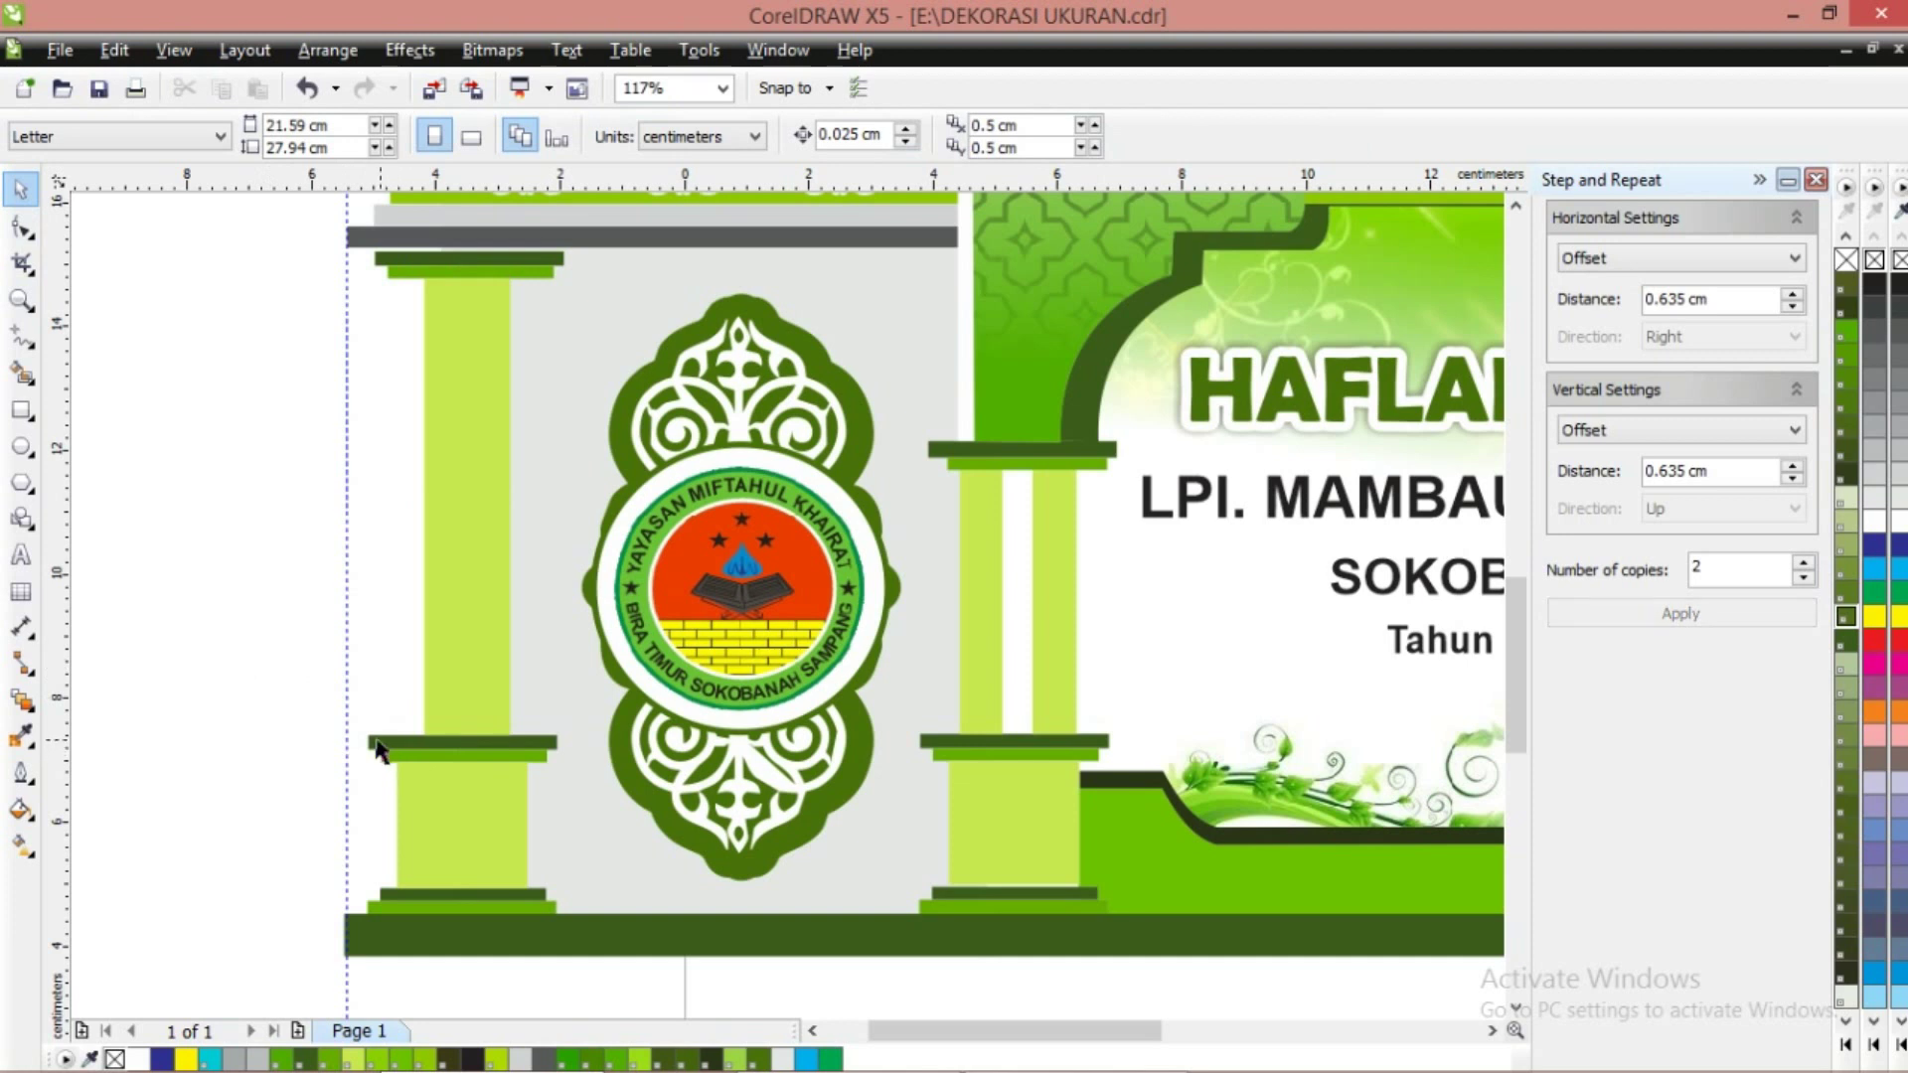
left_click_drag(376, 744, 350, 665)
key("ctrl+z")
Move the lighter green strip and the light green base block of the left column one at a time, undoing each move
left_click(234, 682)
left_click(407, 753)
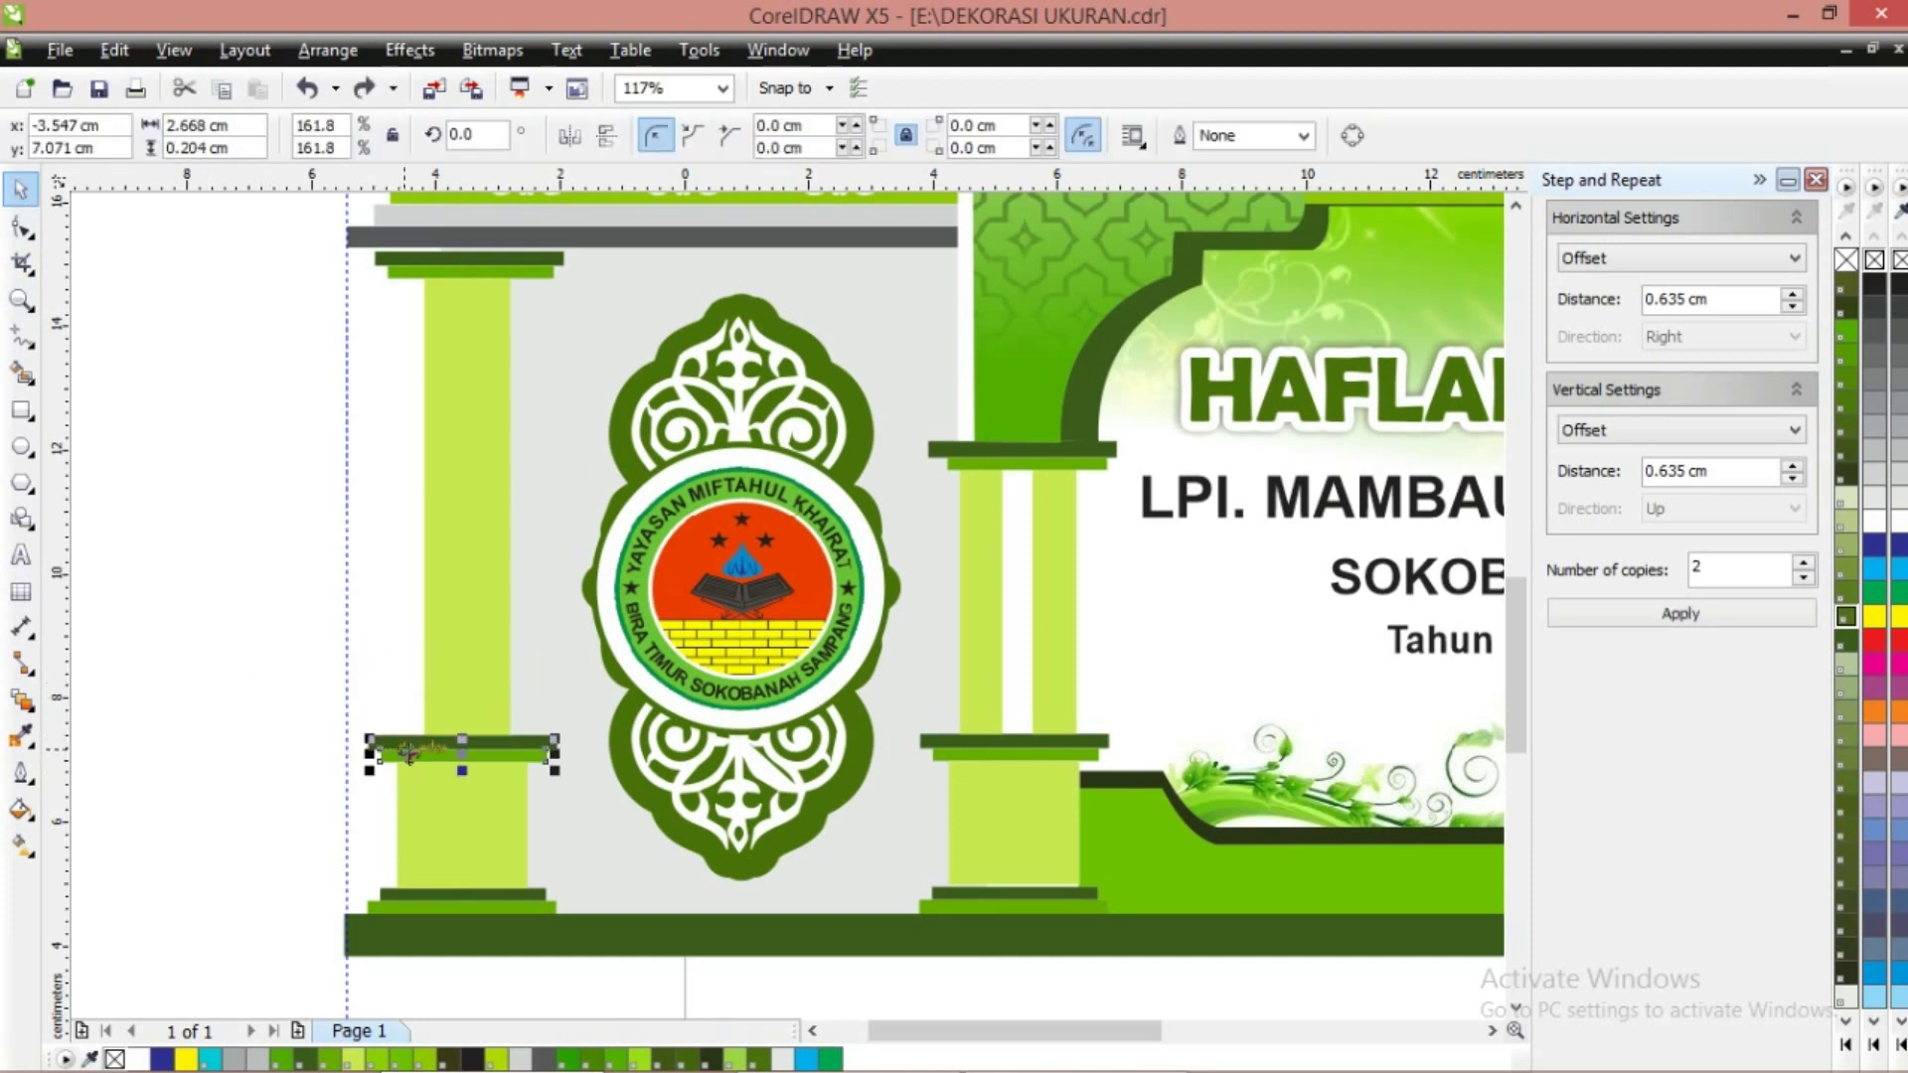
left_click_drag(407, 753, 368, 664)
left_click(332, 724)
key("ctrl+z")
left_click_drag(438, 824, 266, 724)
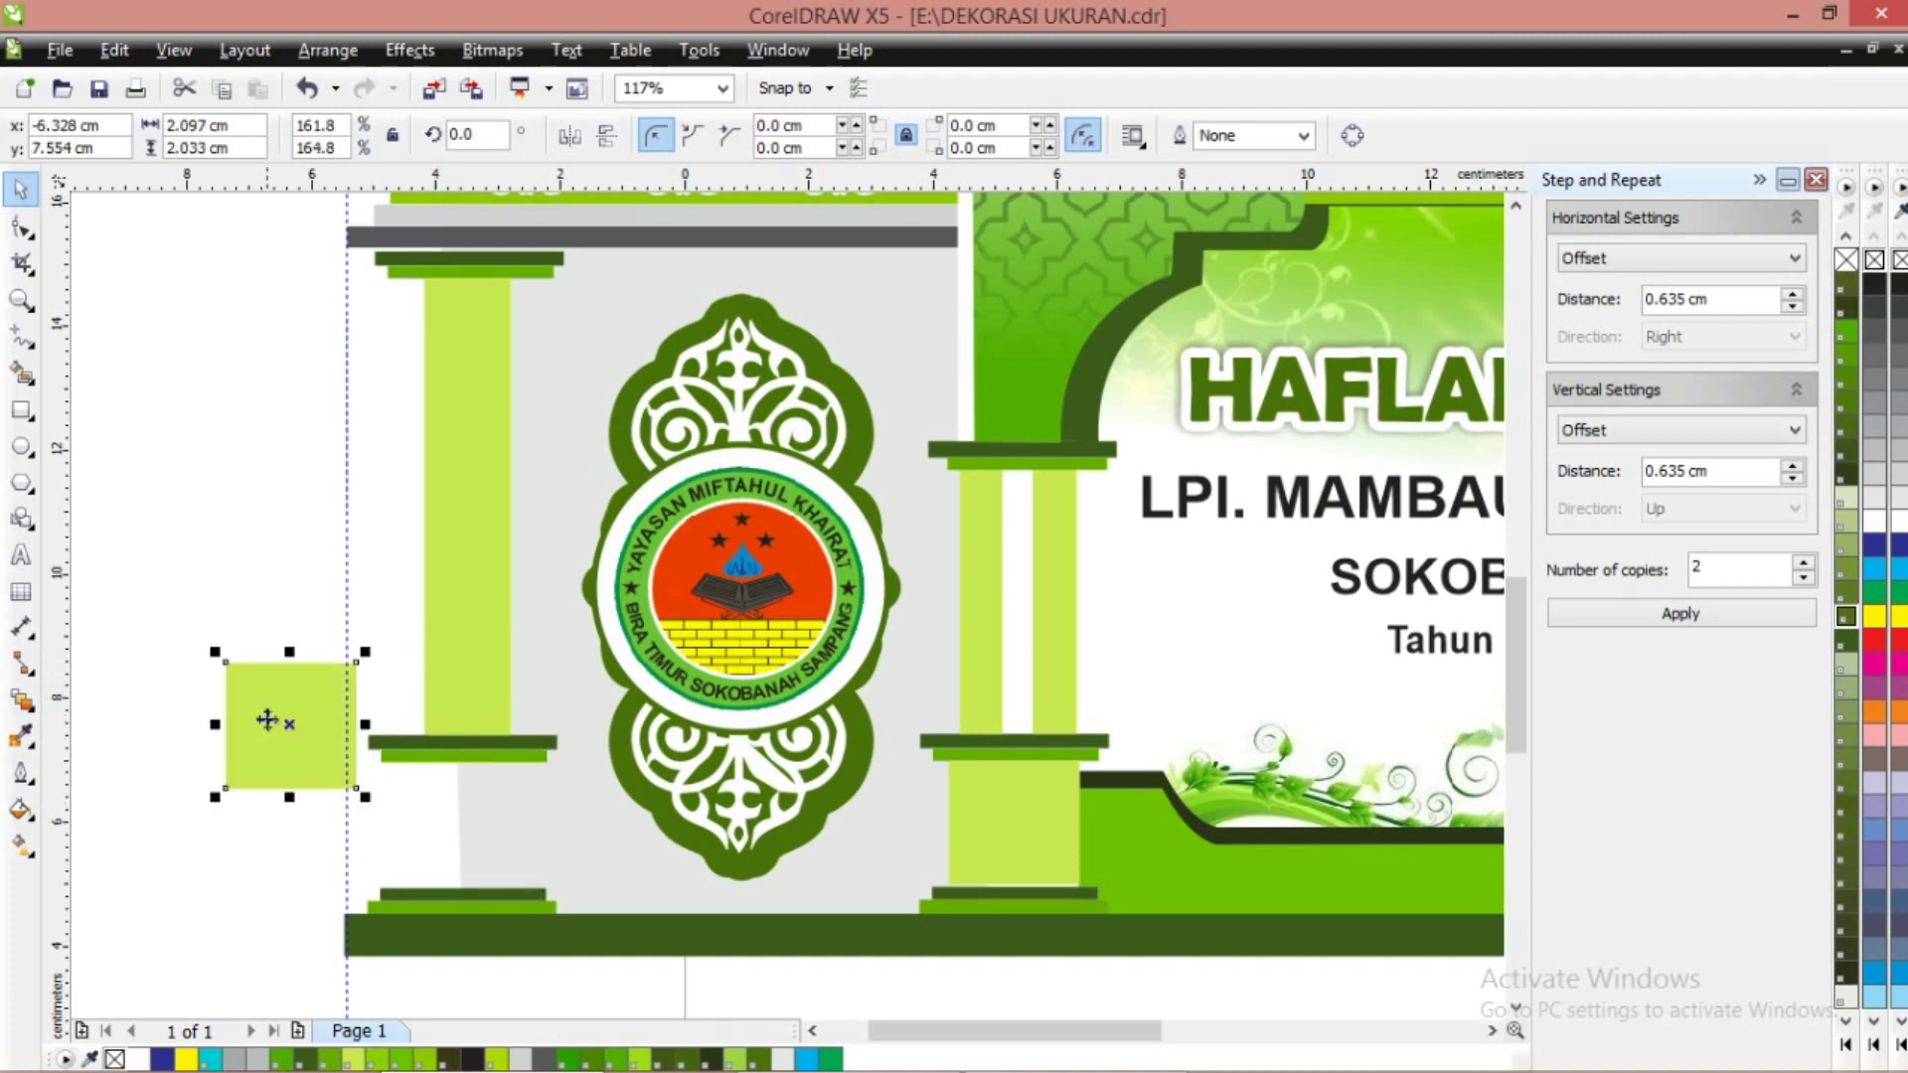
key("ctrl+z")
left_click(195, 724)
Select the two green strips at the foot of the left column one at a time
left_click(435, 889)
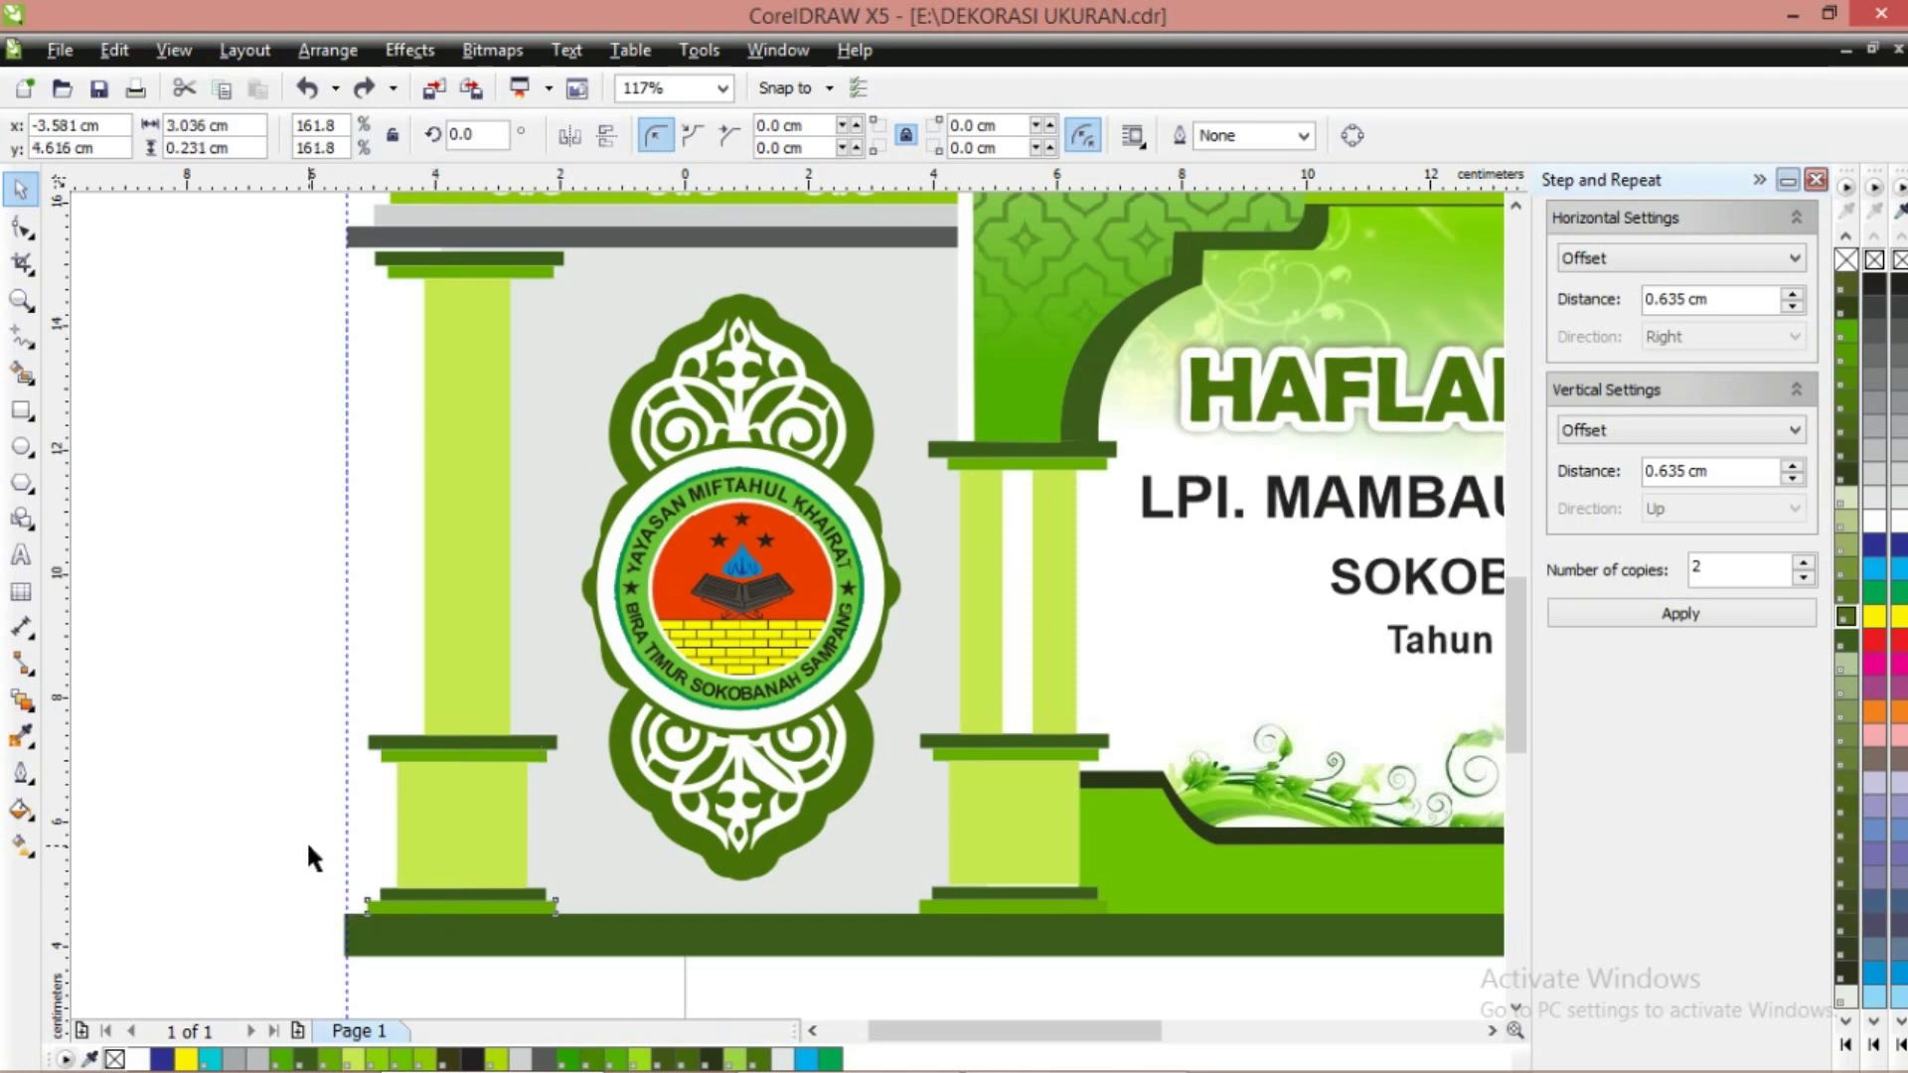
left_click(306, 838)
left_click(442, 902)
Select all pieces of the left column from the cap to the foot strips and group them
left_click(265, 294)
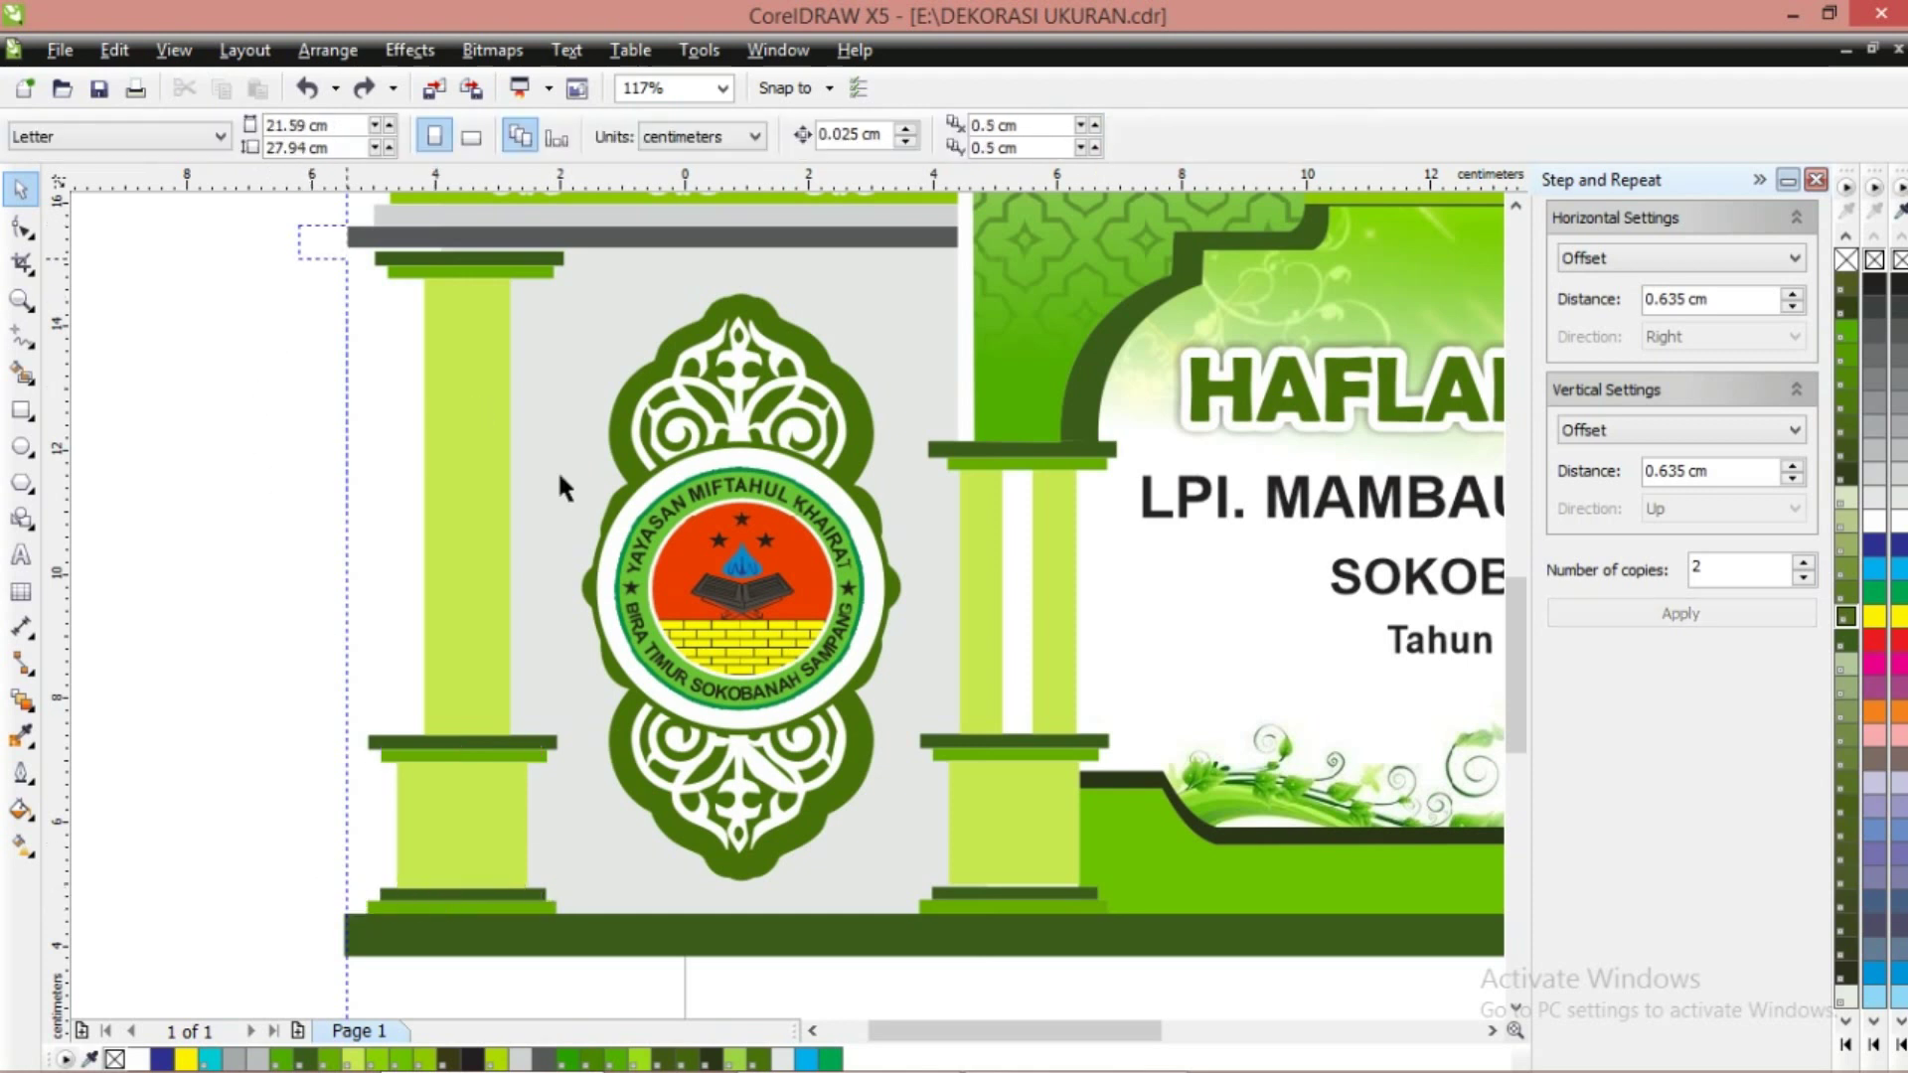
left_click_drag(299, 225, 617, 934)
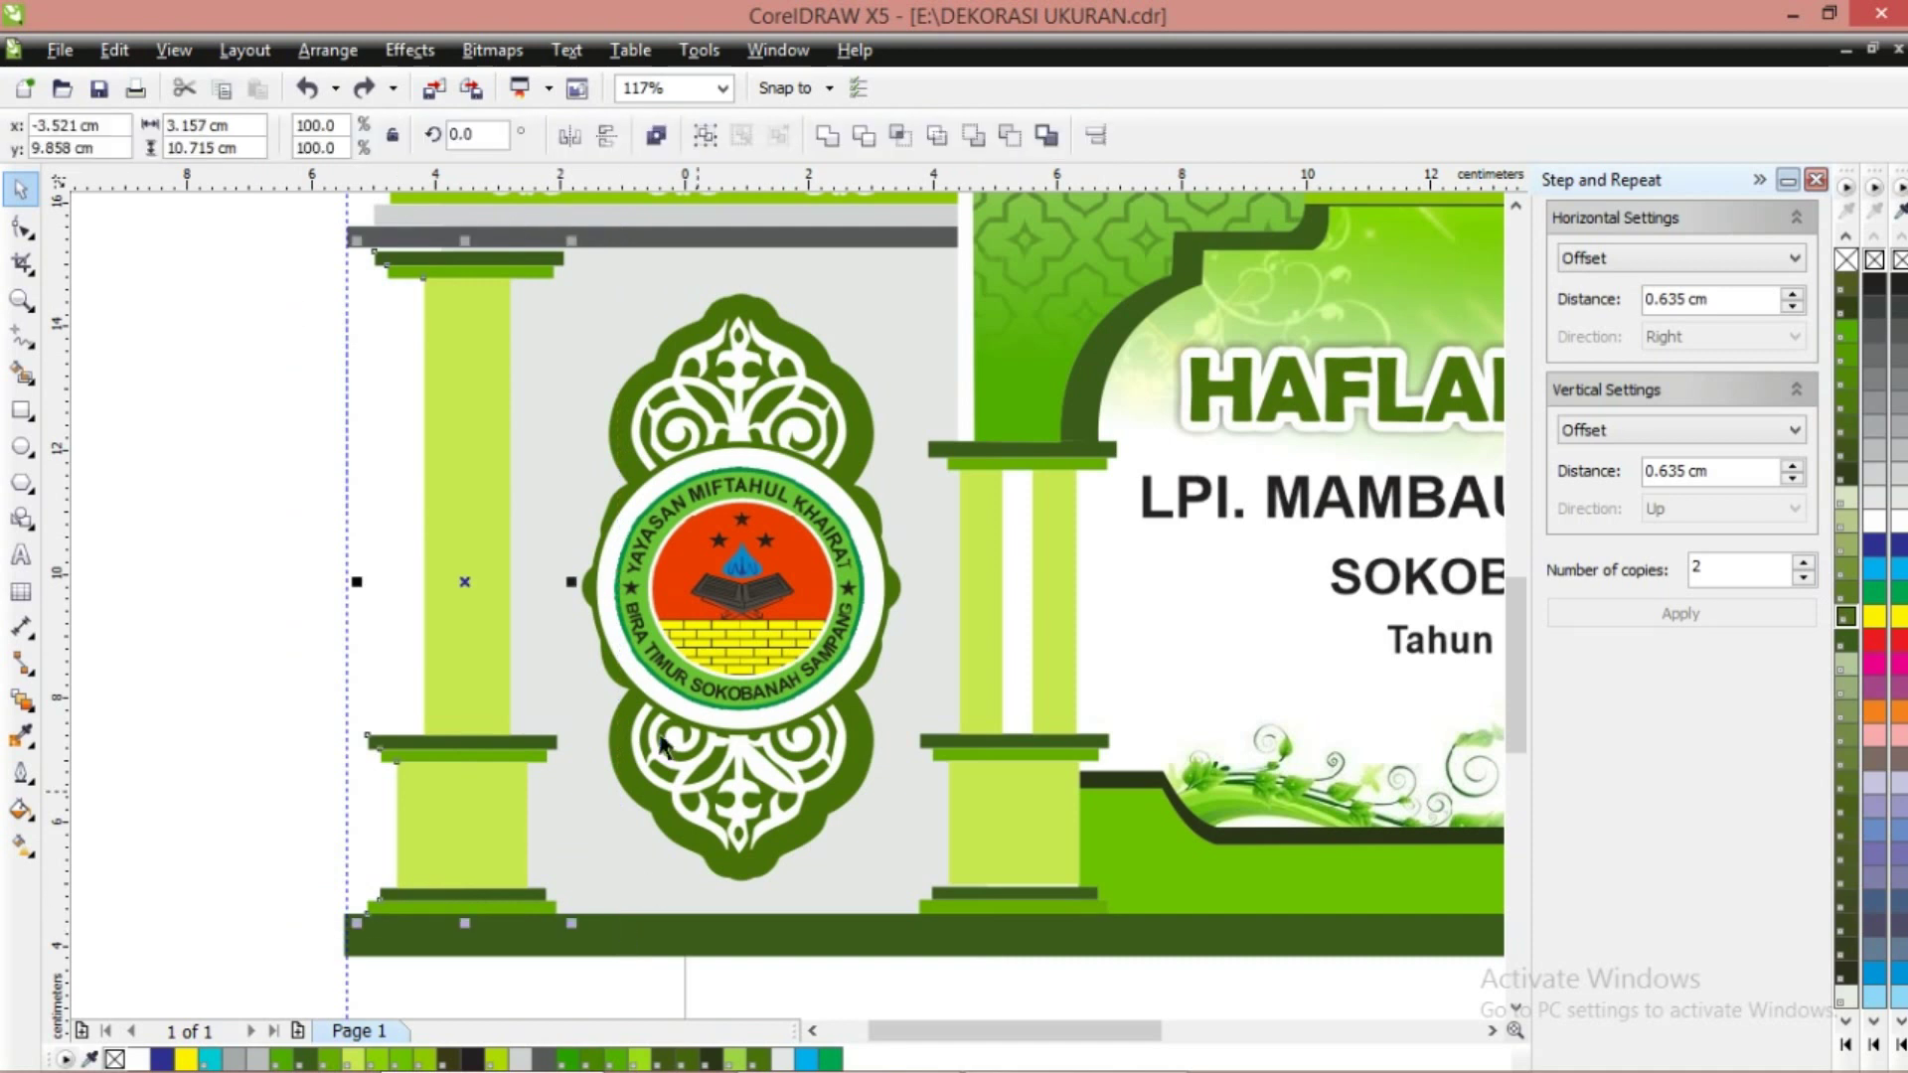
left_click(705, 135)
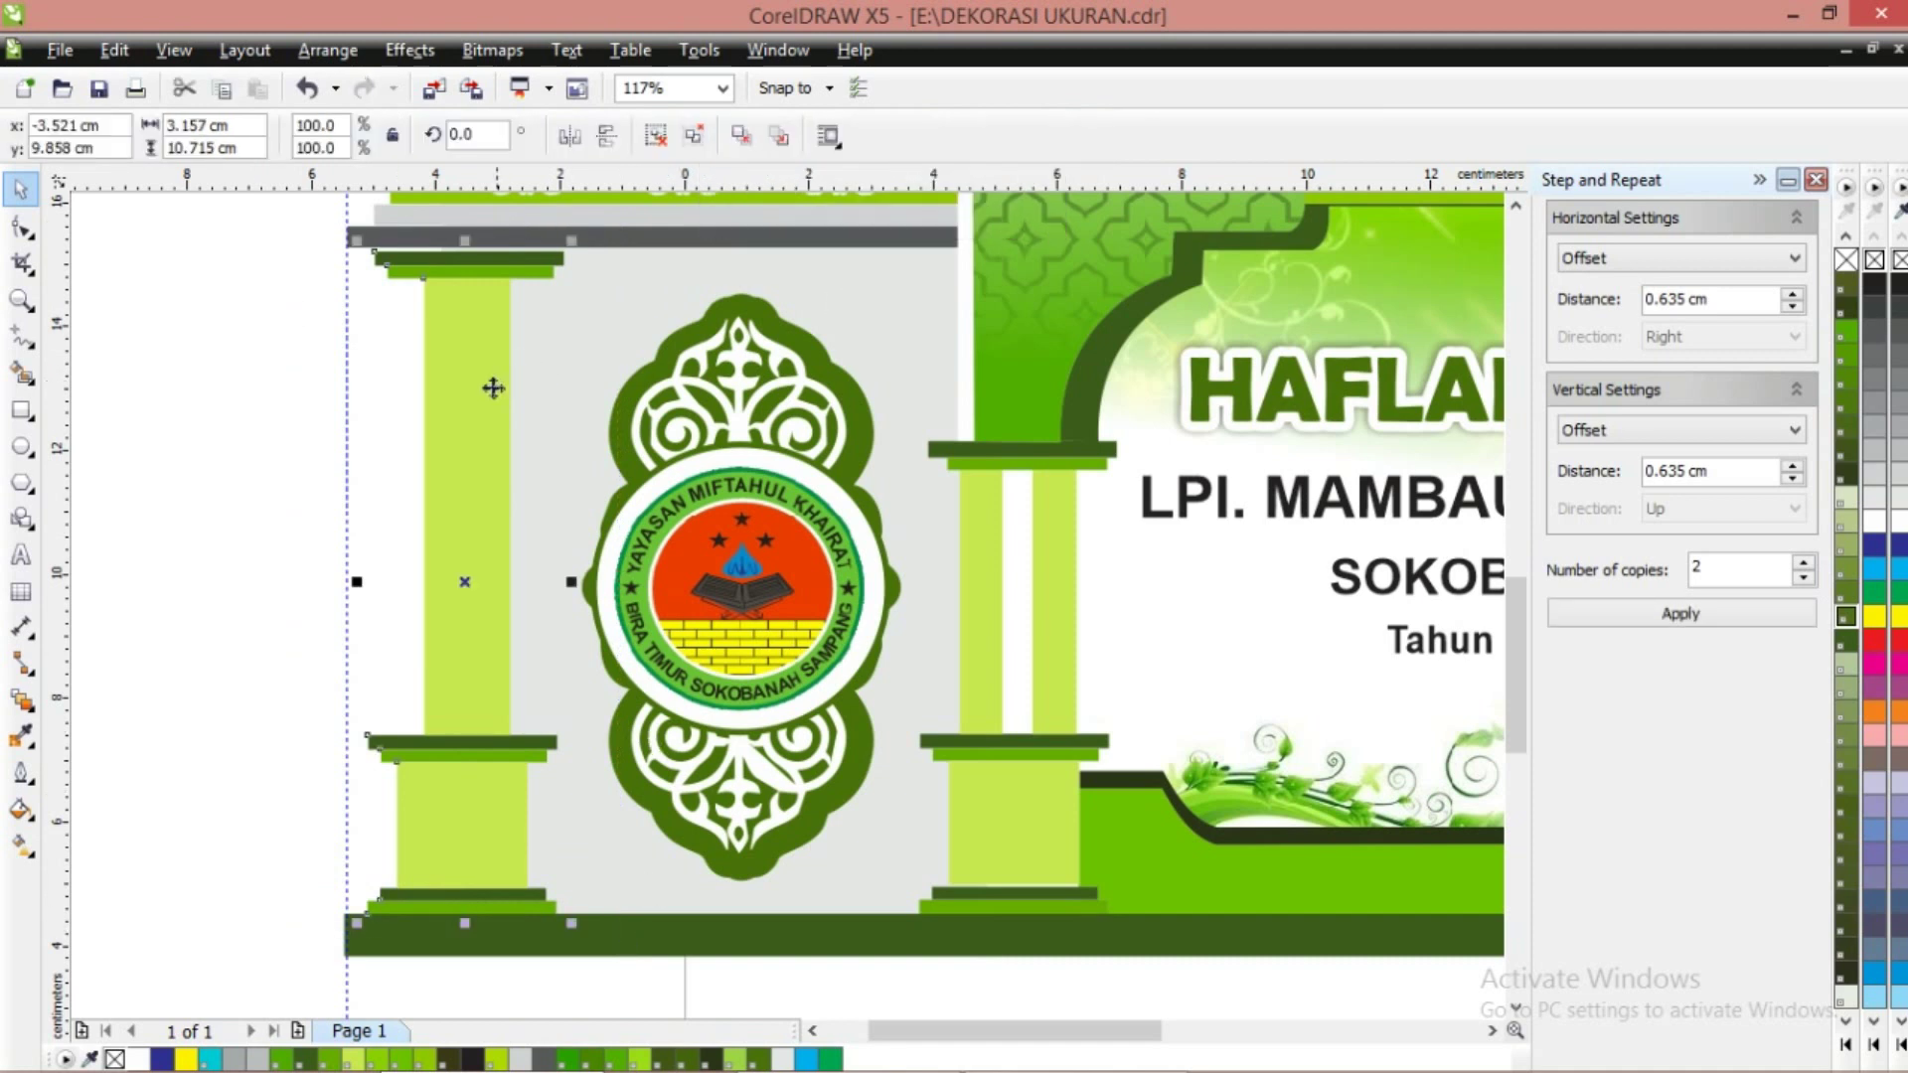
Test the grouped left column by moving it sideways, undo the move and clear the selection
left_click_drag(490, 383, 343, 379)
key("ctrl+z")
left_click(188, 553)
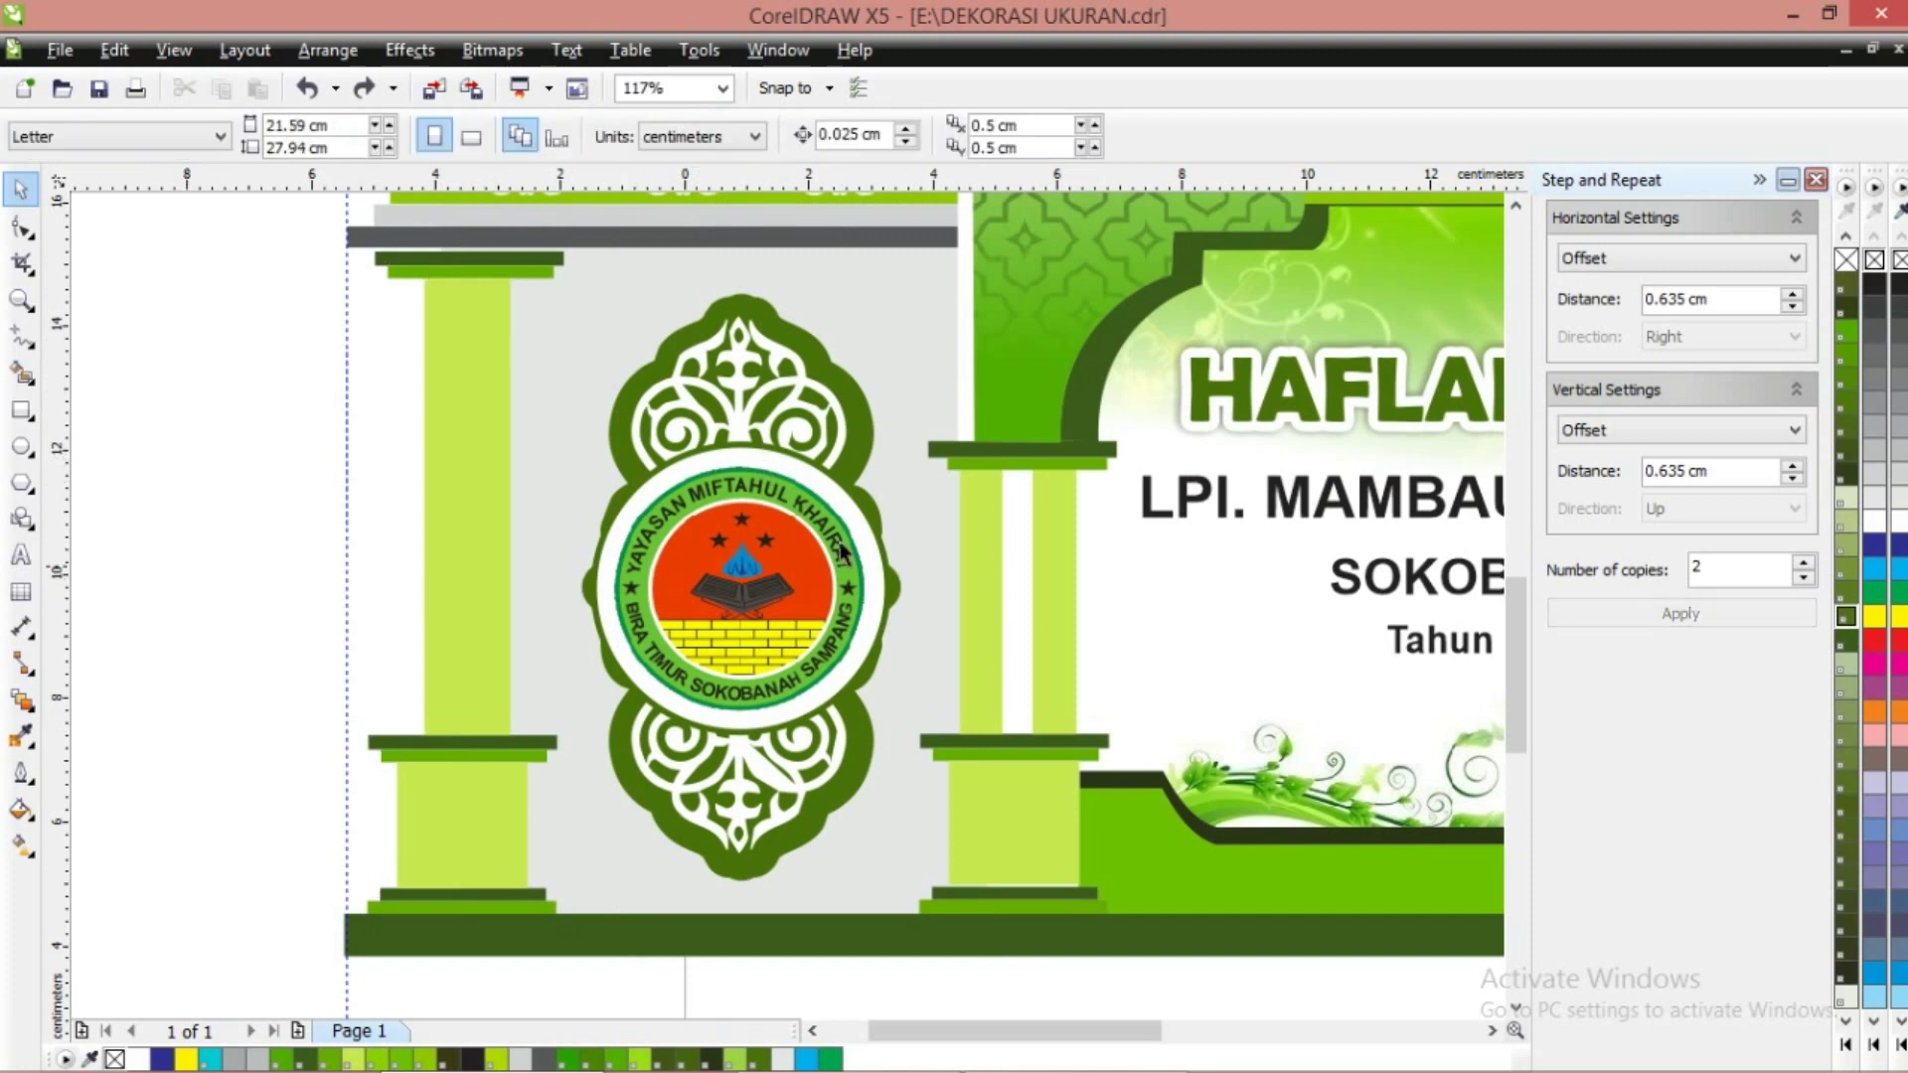
Pull the left emblem apart by moving the round logo, the white circle and the white ornament off the green backing
left_click(811, 547)
left_click_drag(778, 540, 1016, 512)
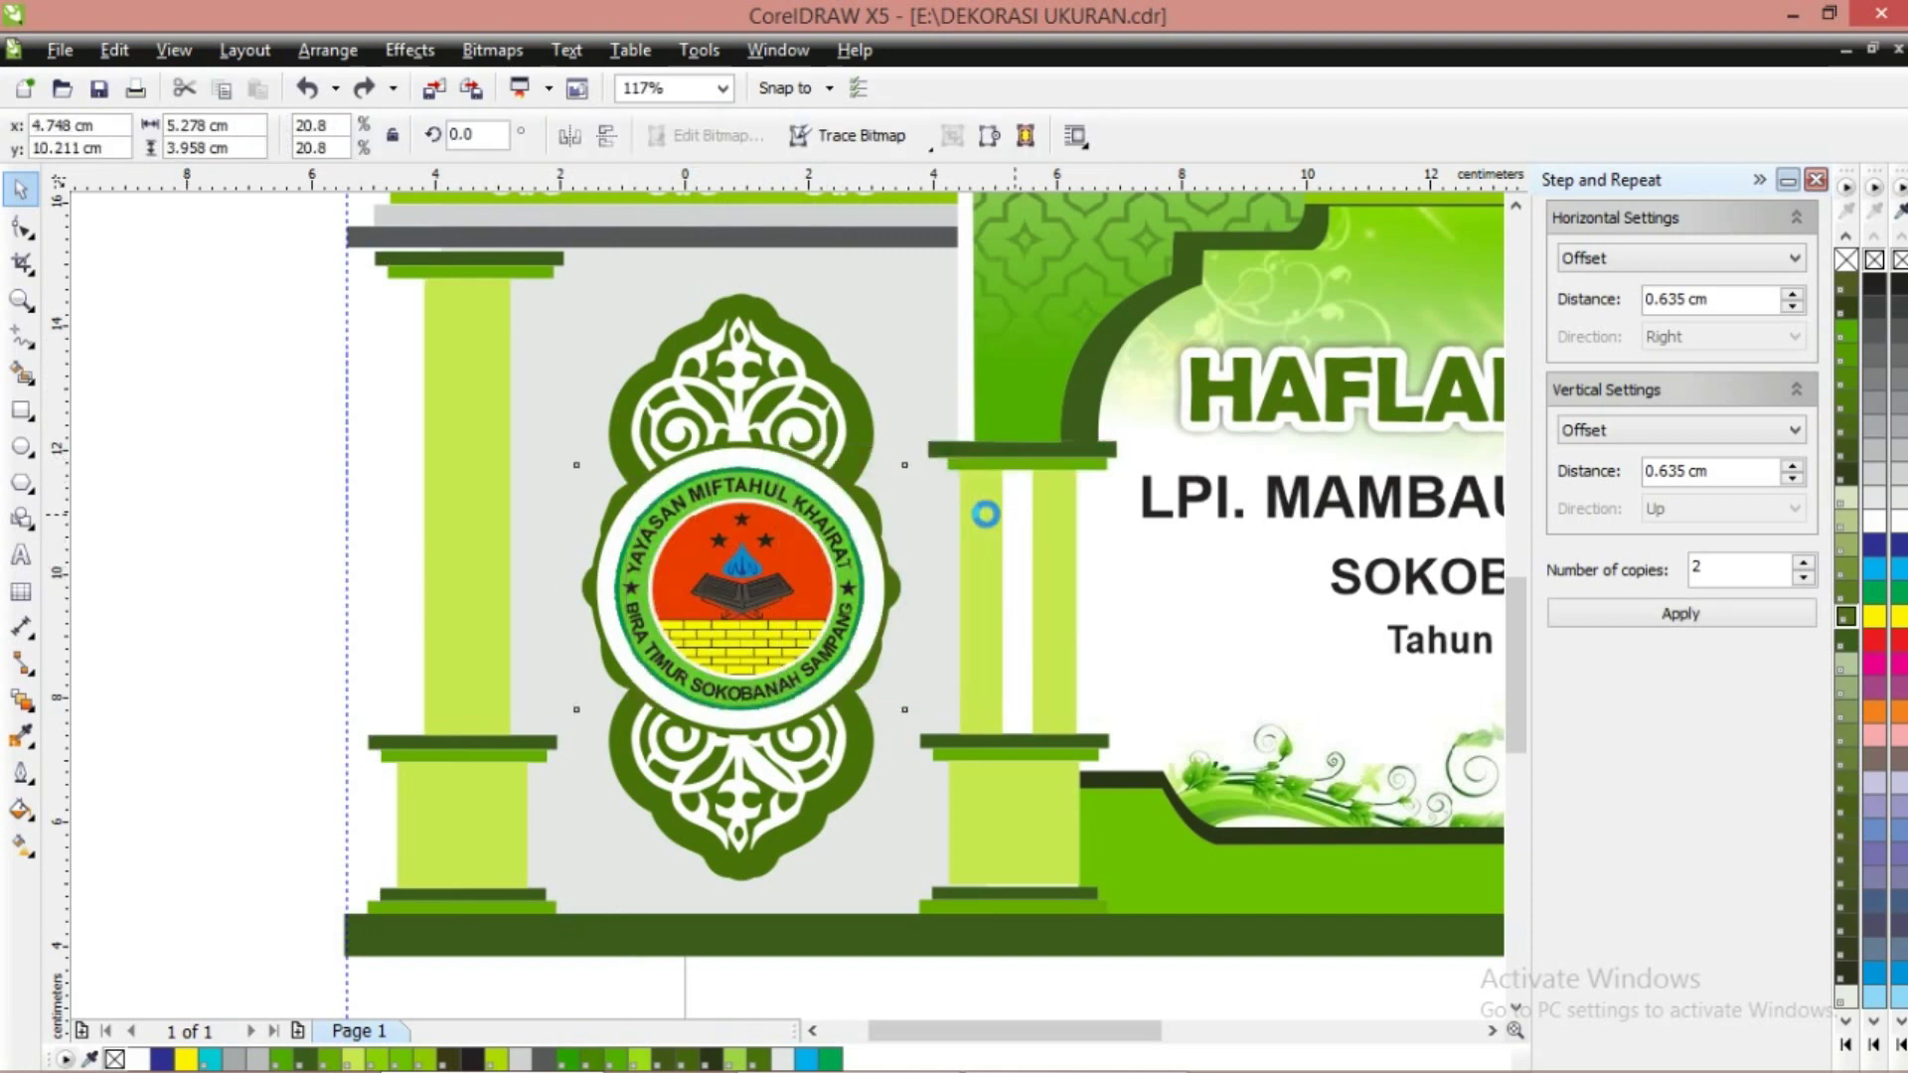
left_click_drag(723, 603, 490, 536)
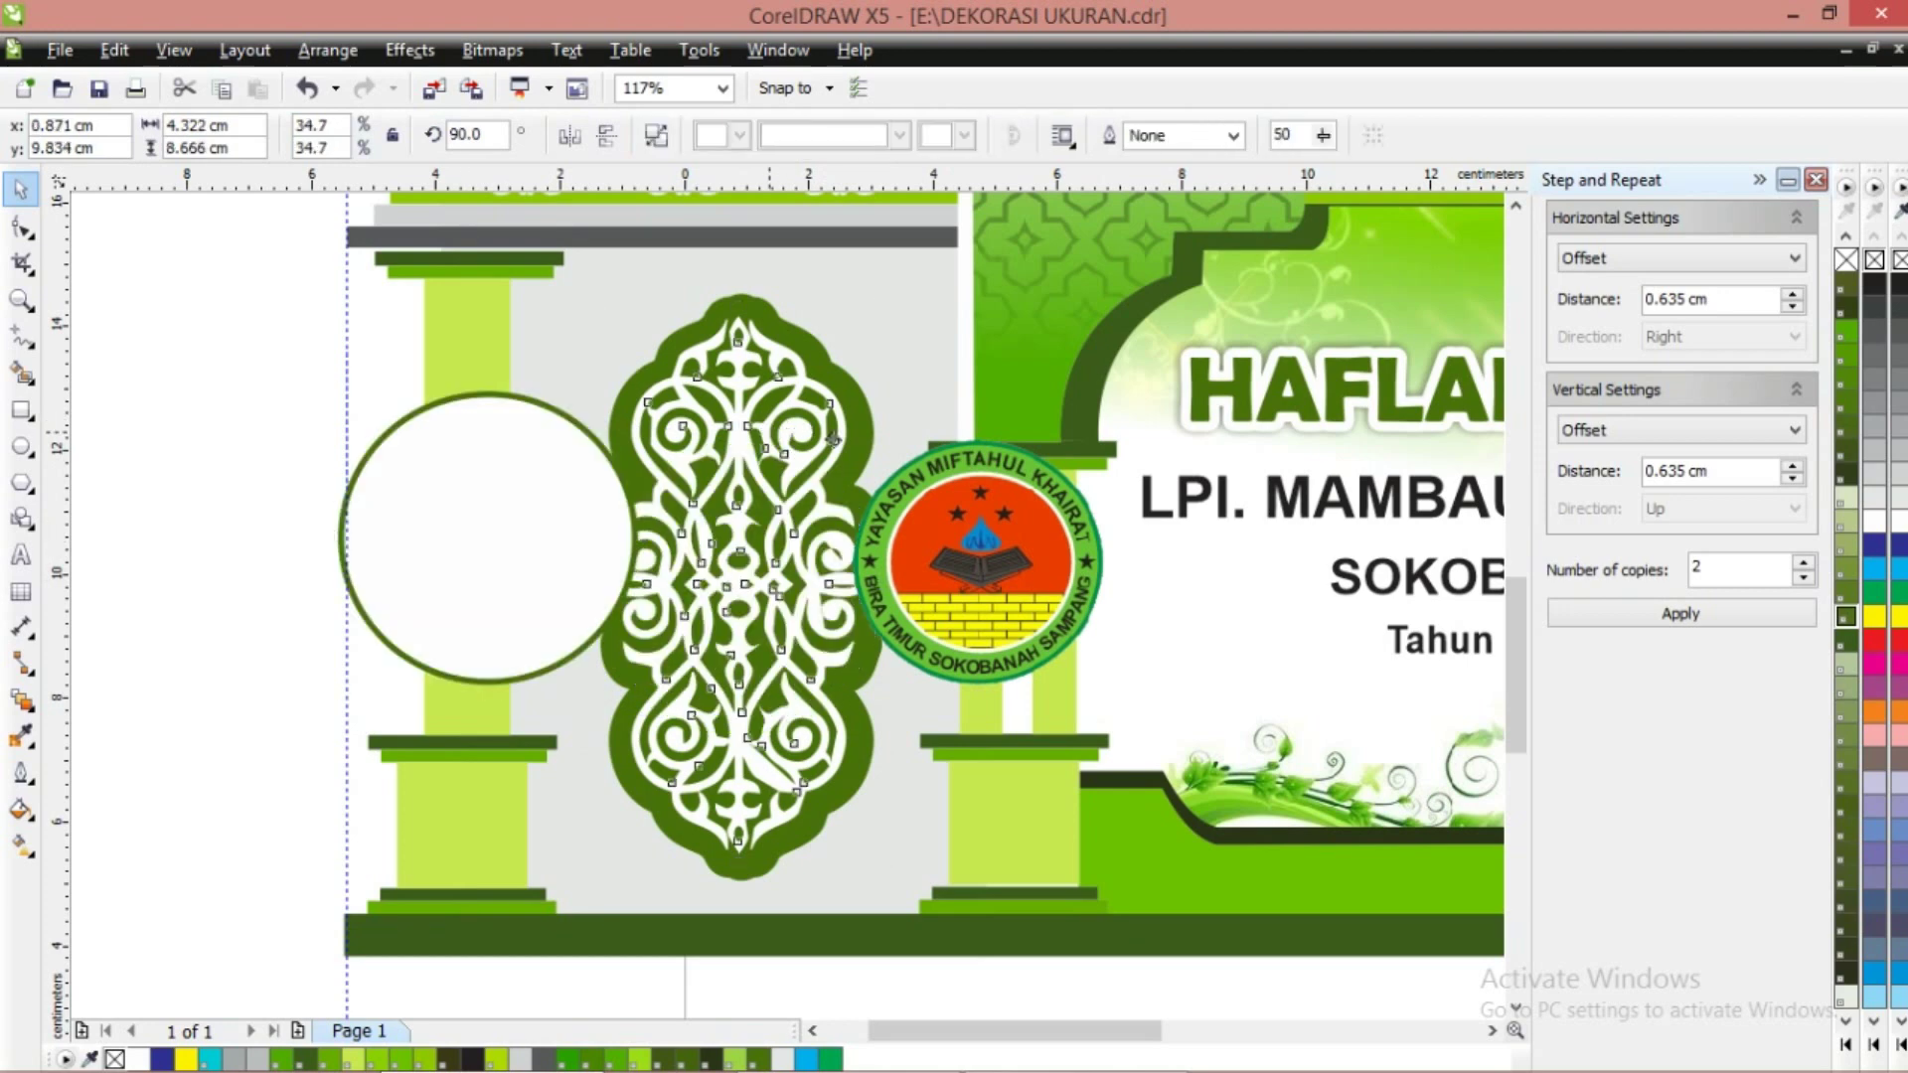
left_click_drag(784, 430, 1037, 435)
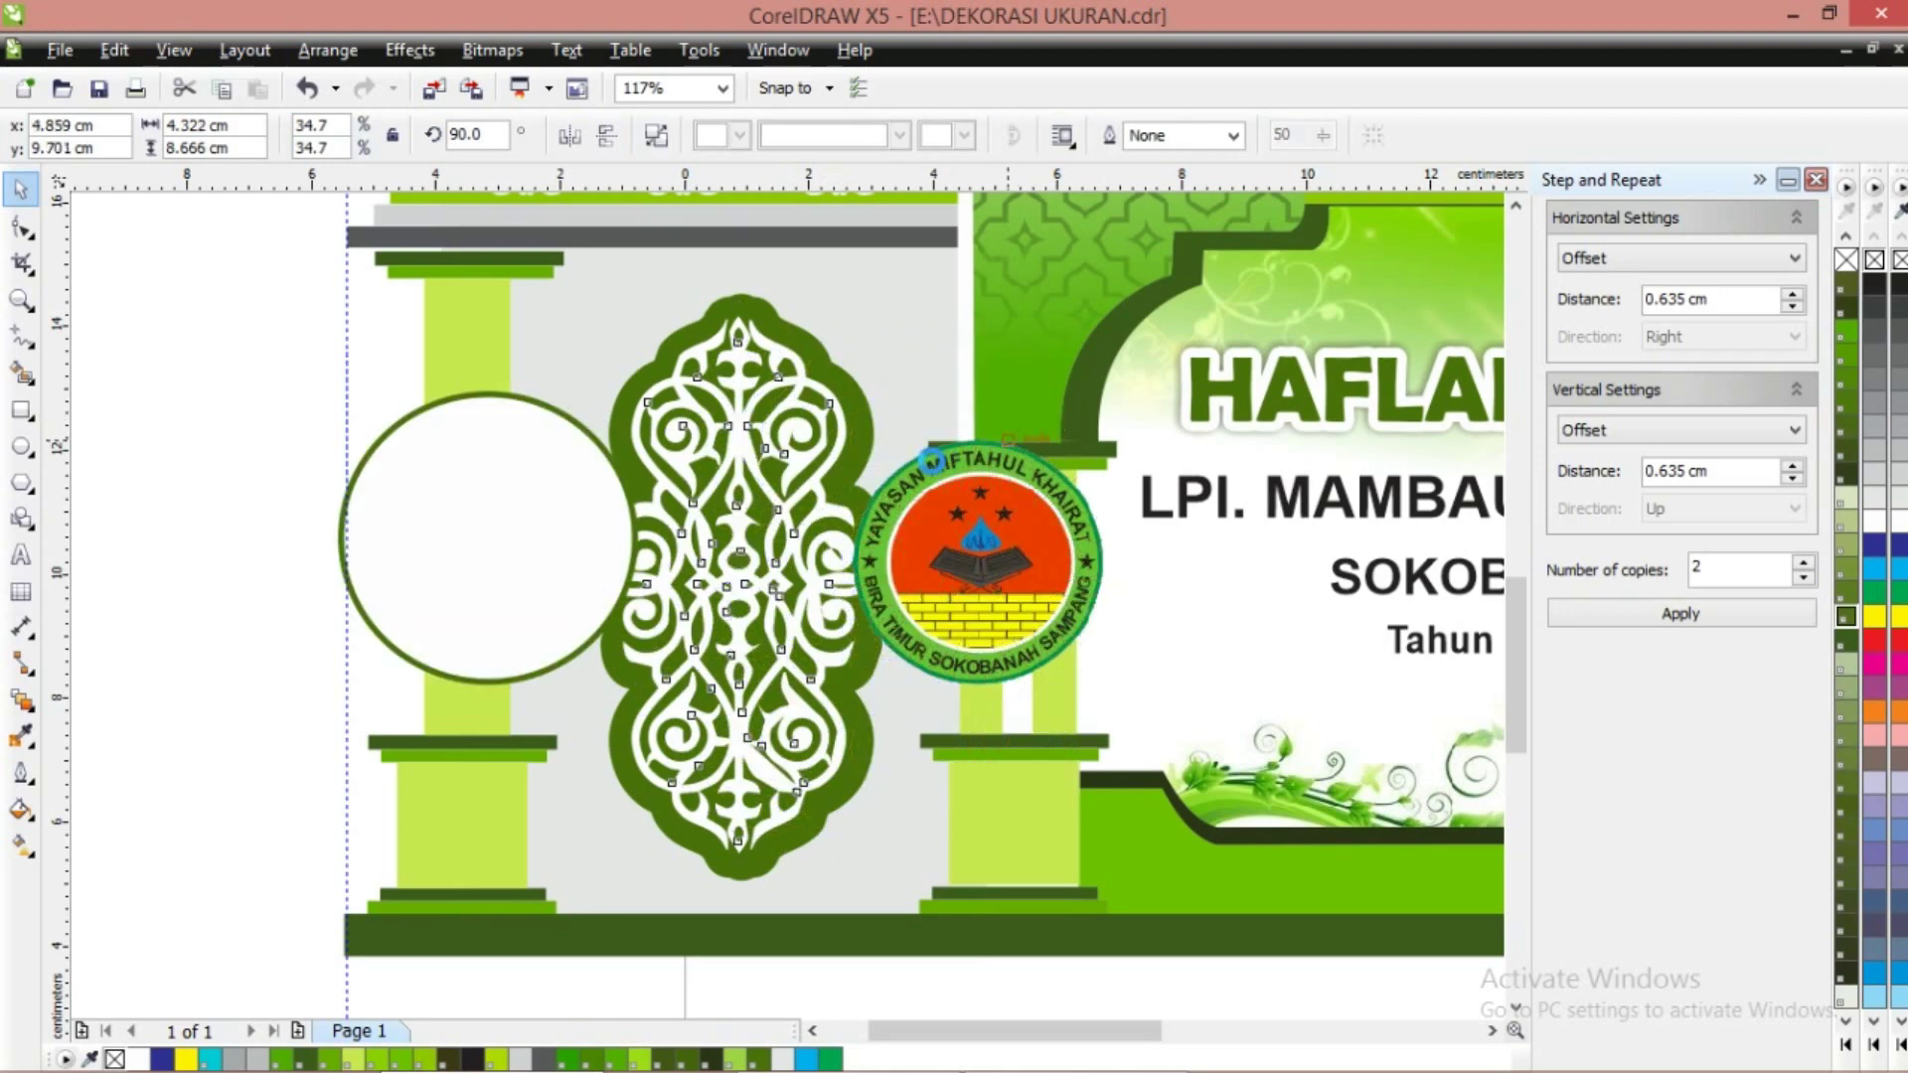
Examine the outline width and rounded corner setting of the green ornament backing in the Outline Pen settings
left_click(861, 441)
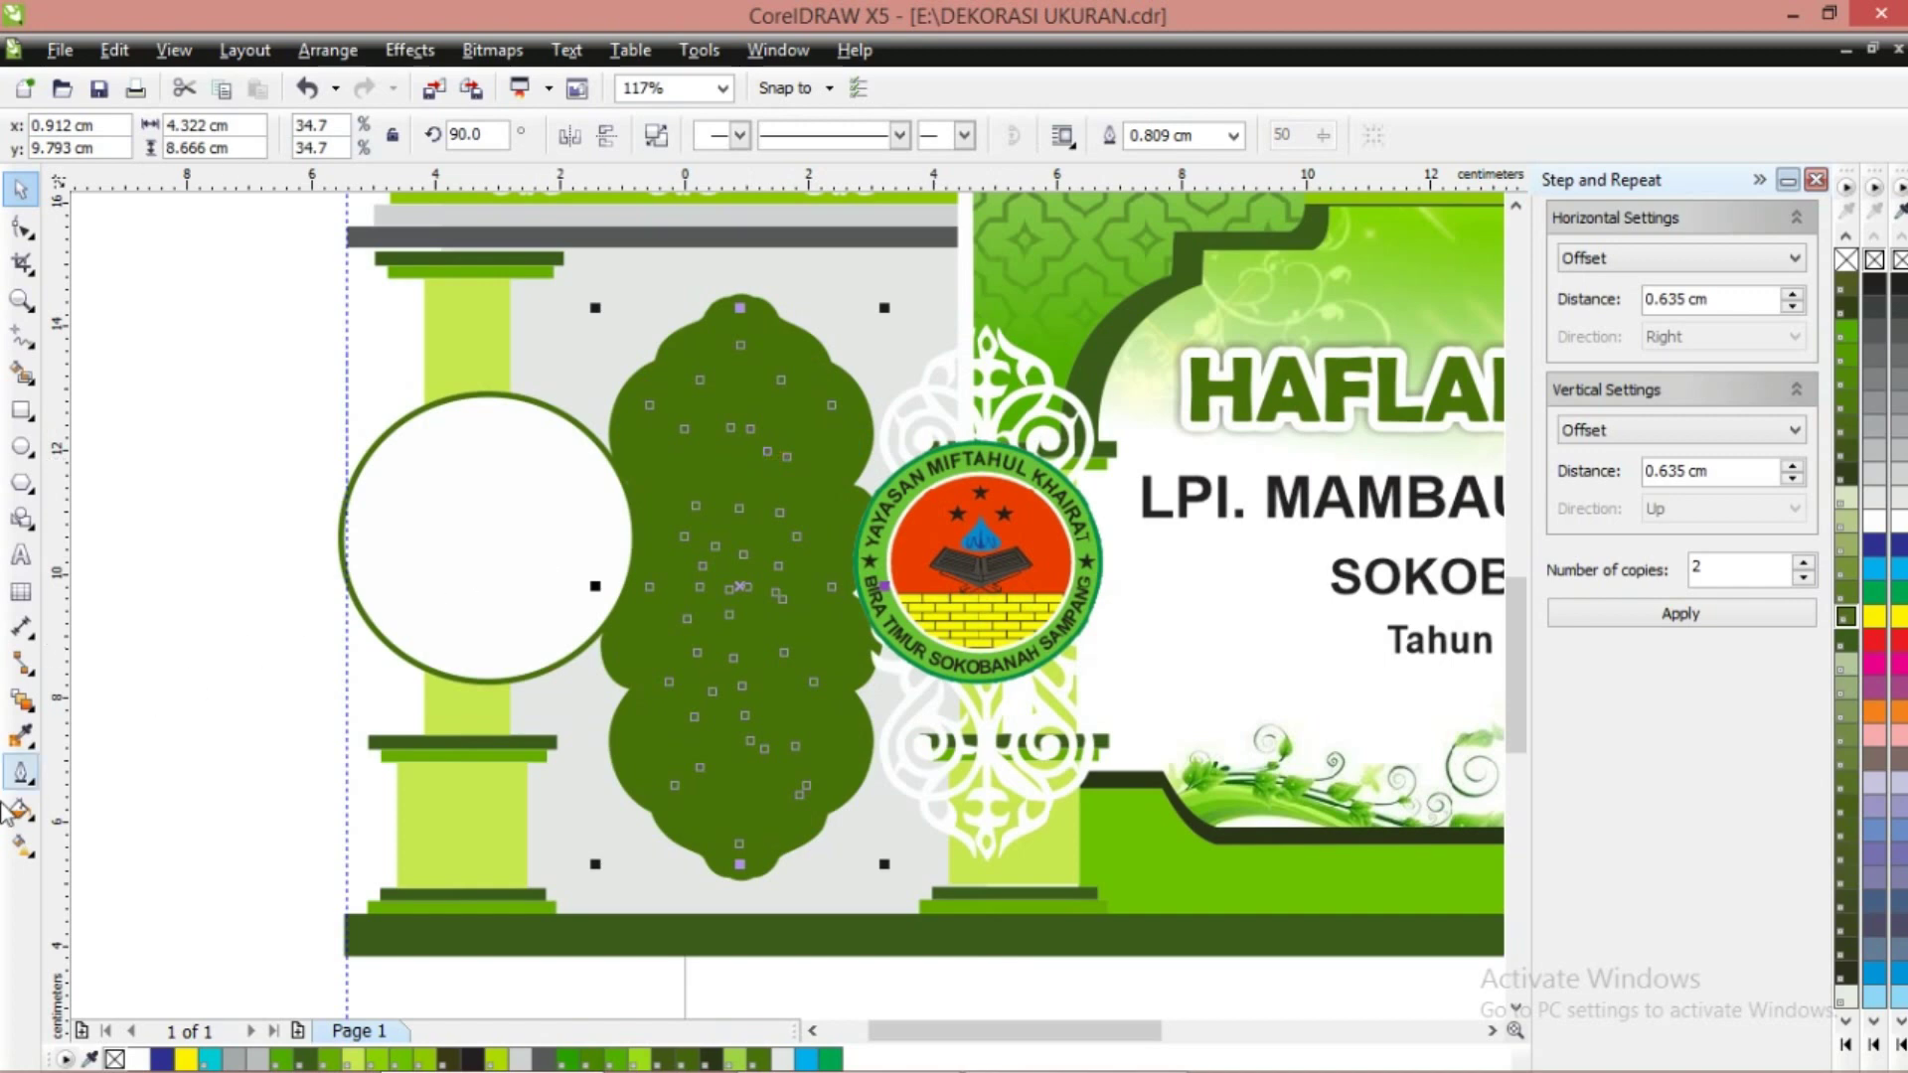
left_click(33, 787)
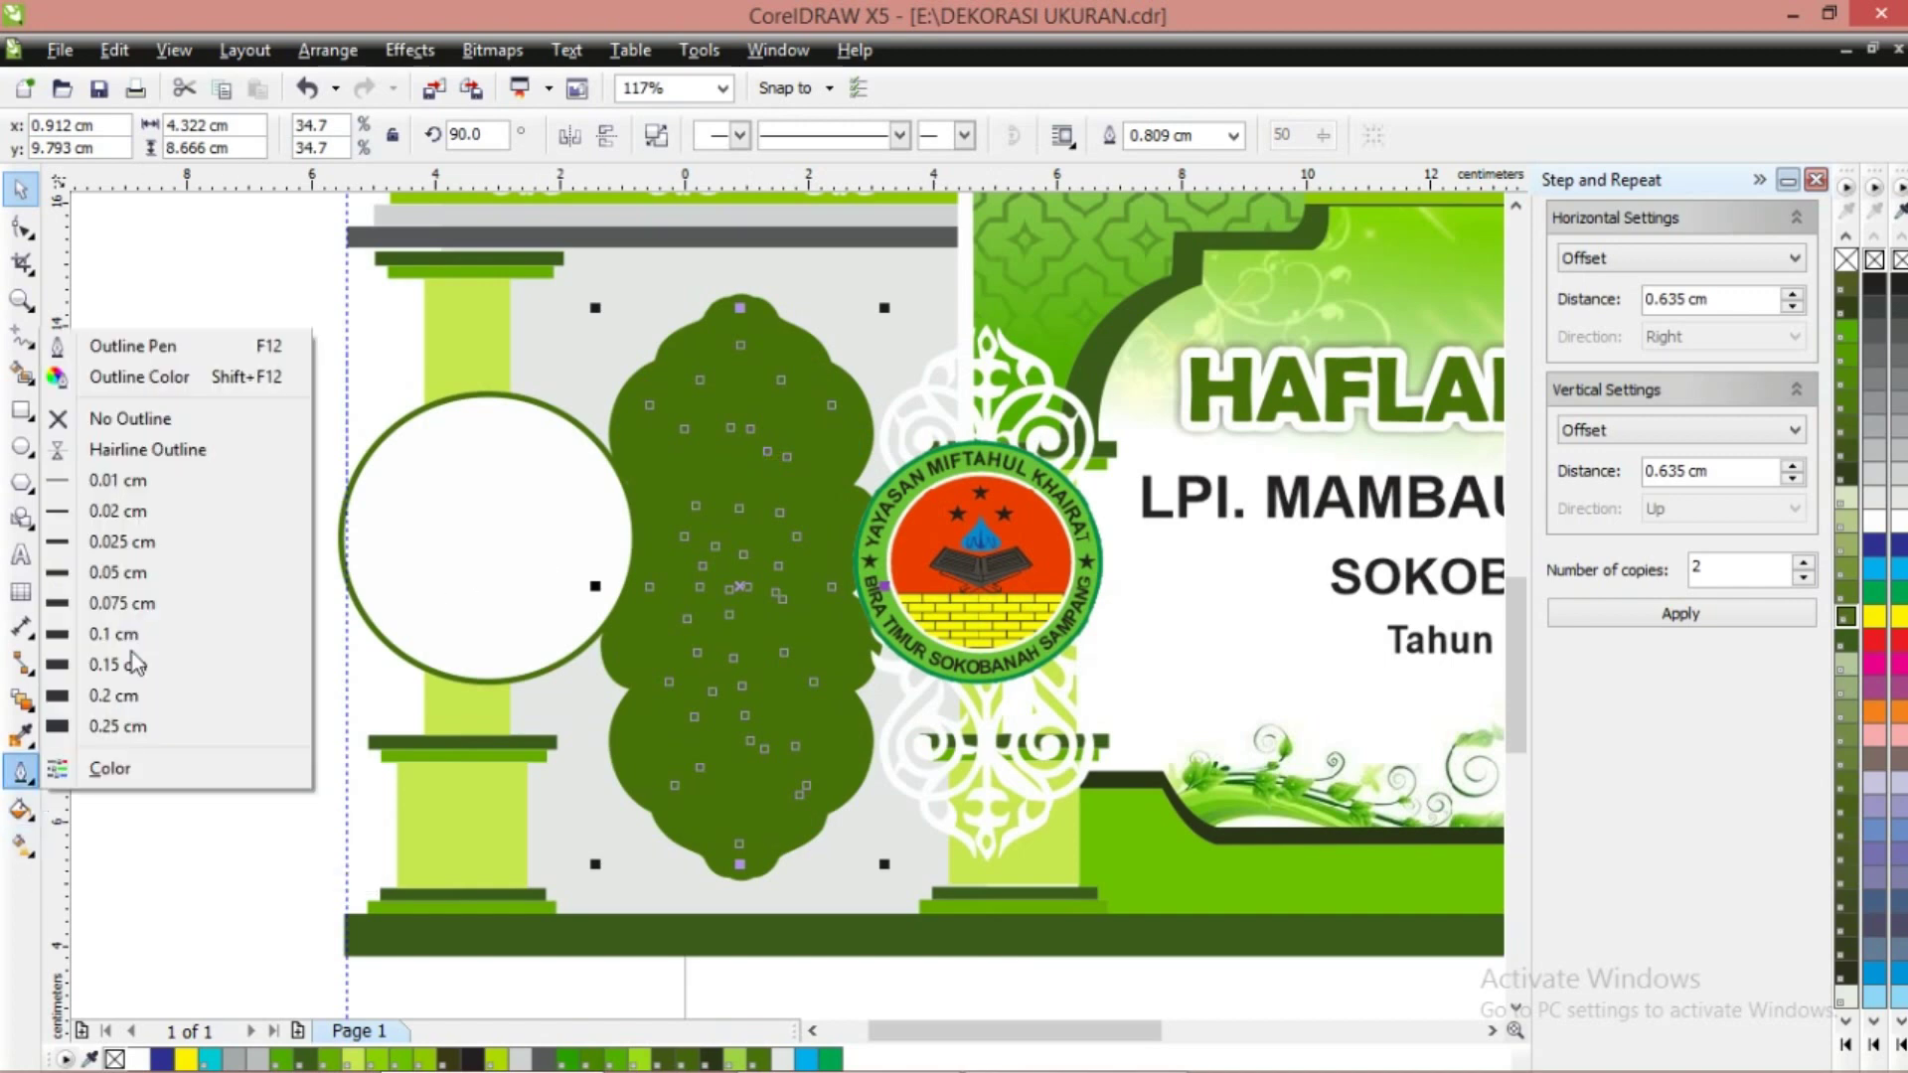
left_click(237, 348)
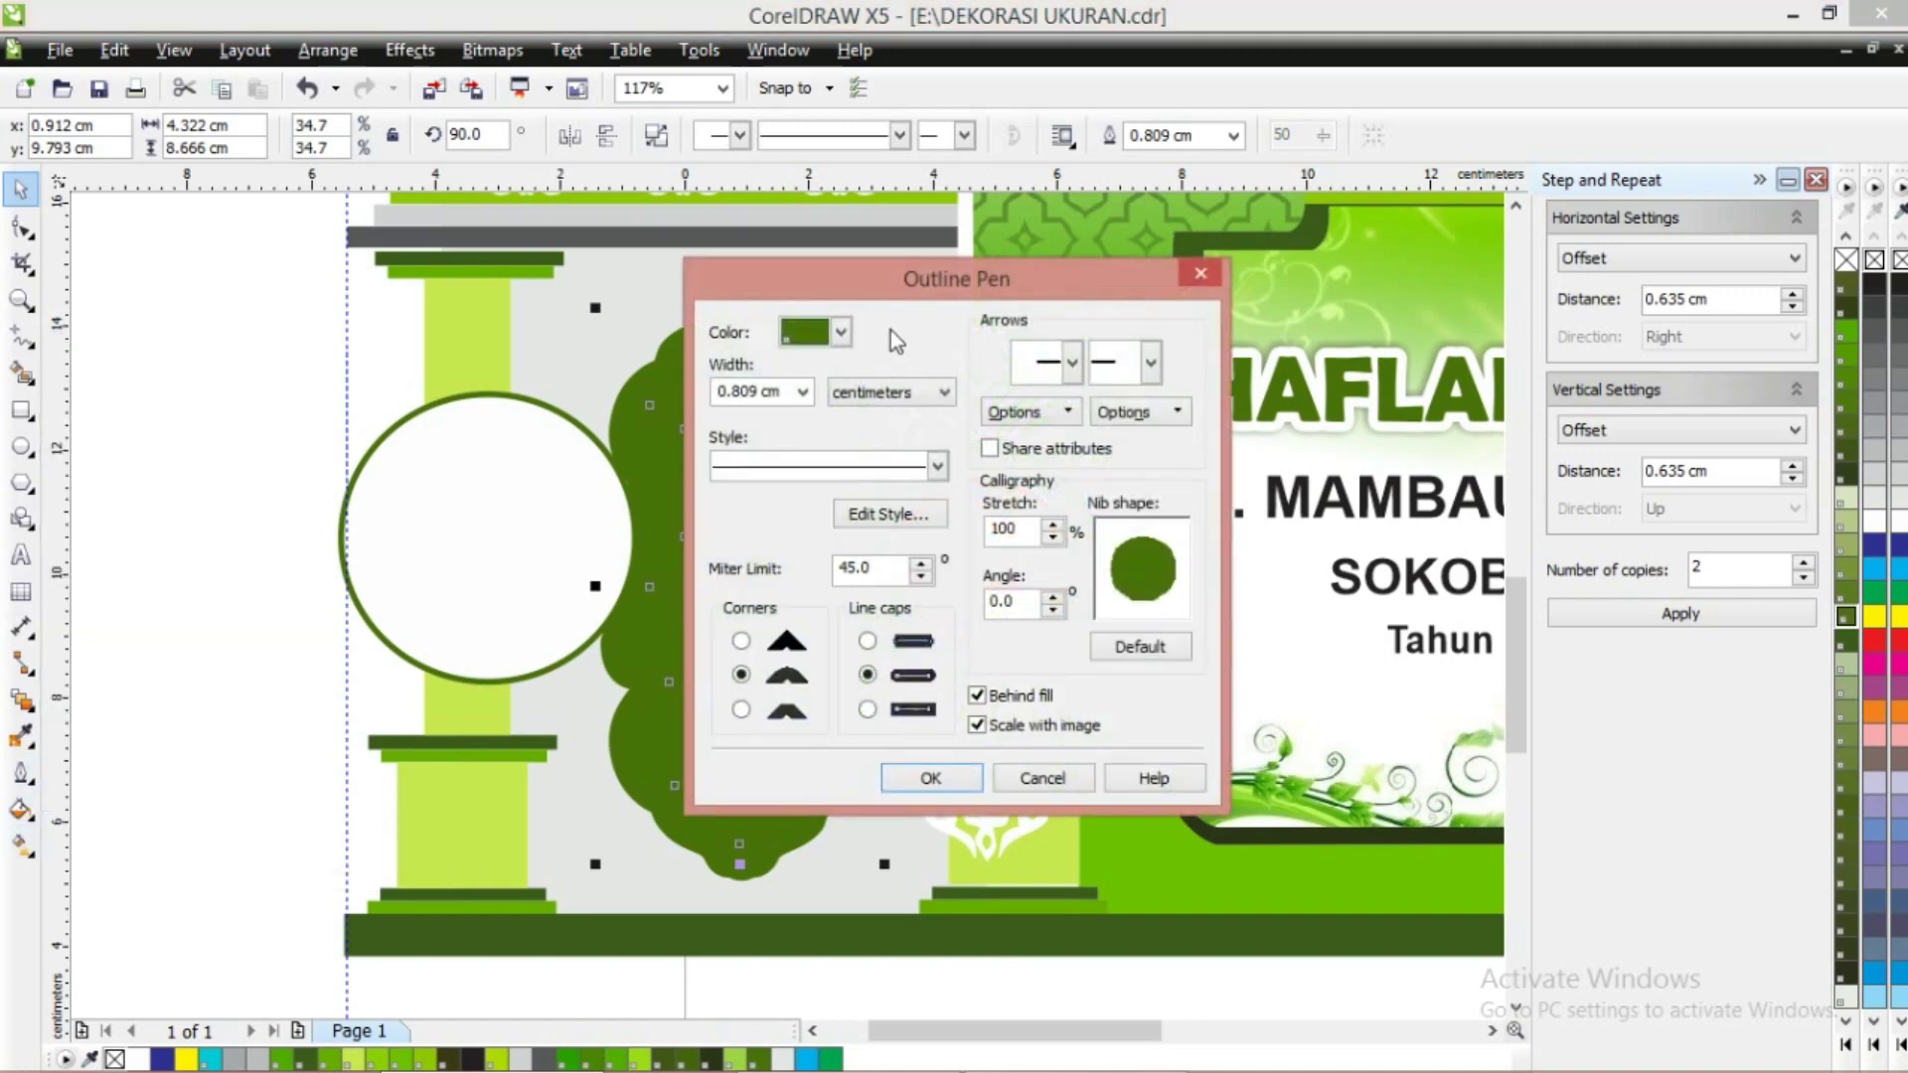
double_click(770, 394)
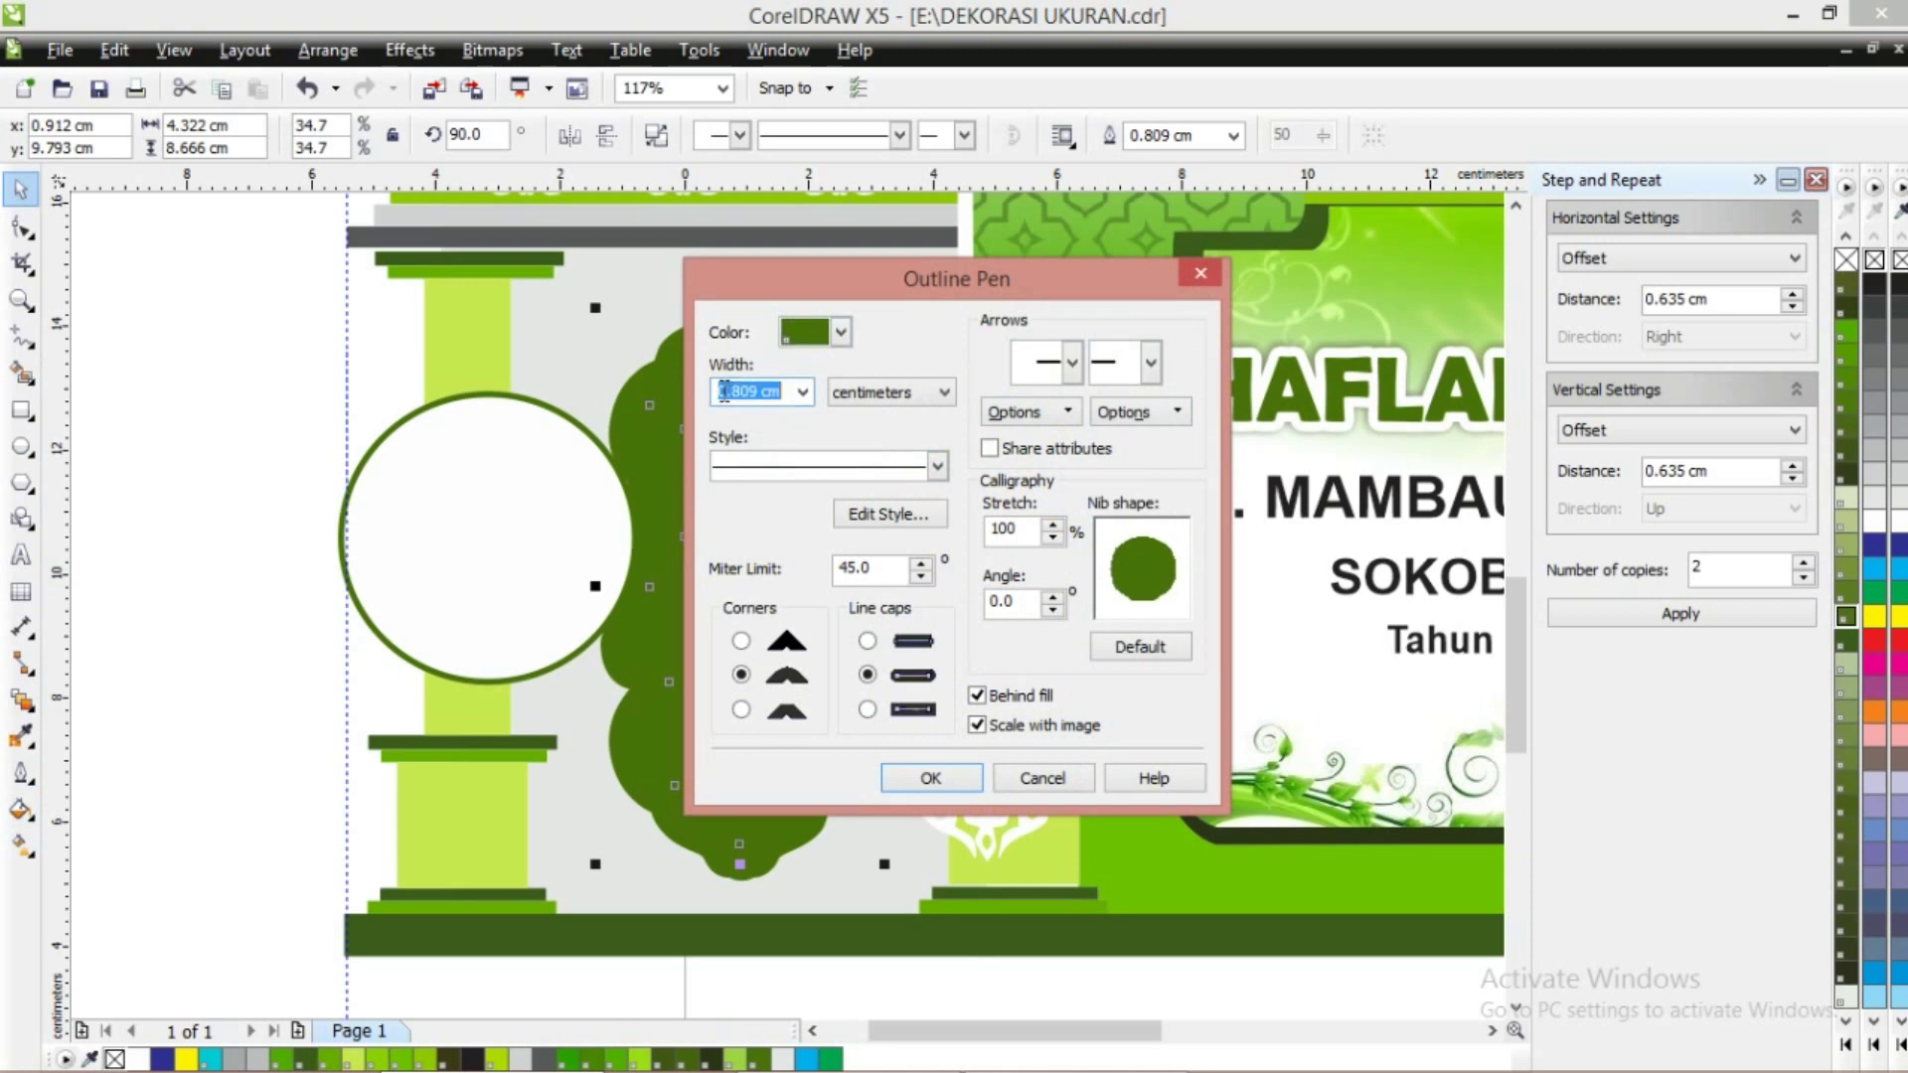
left_click(753, 675)
left_click(950, 778)
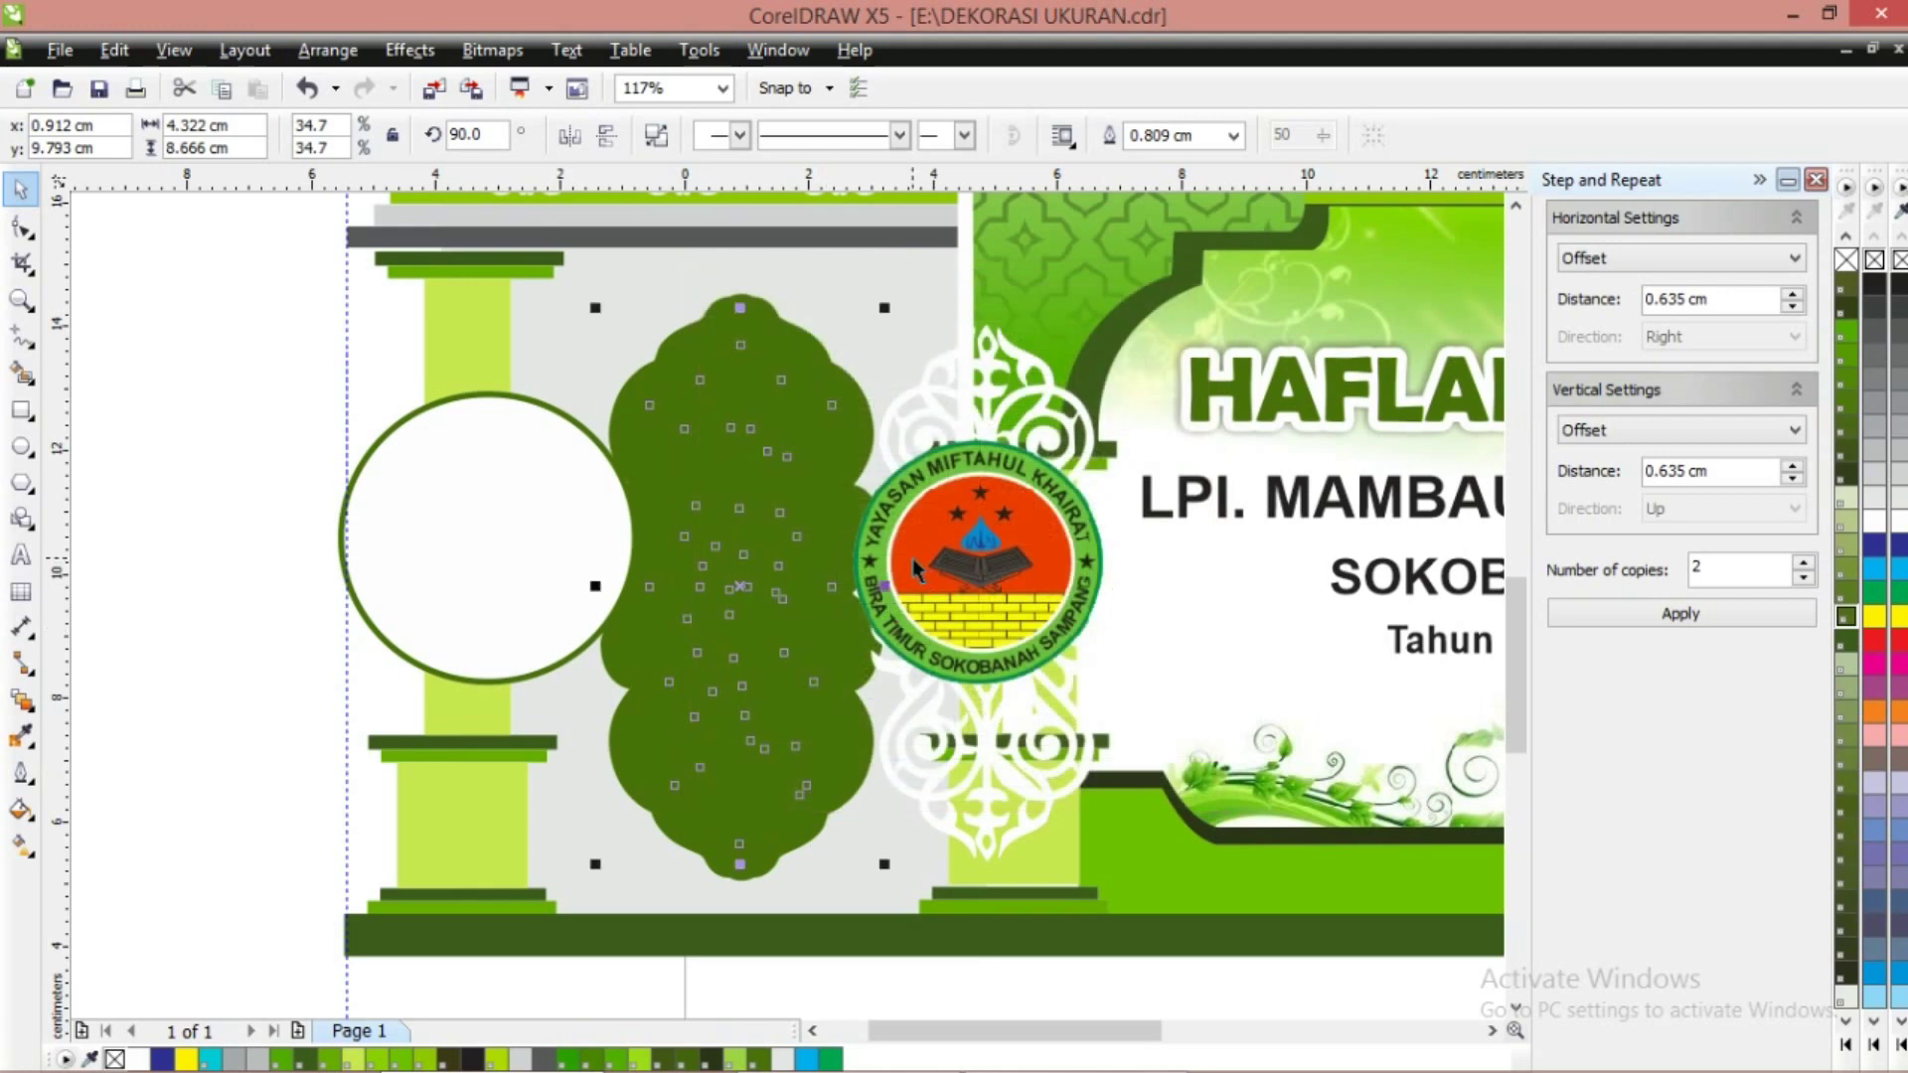
Undo the moves of the white ornament, white circle and round logo to reassemble the left emblem
key("ctrl+z")
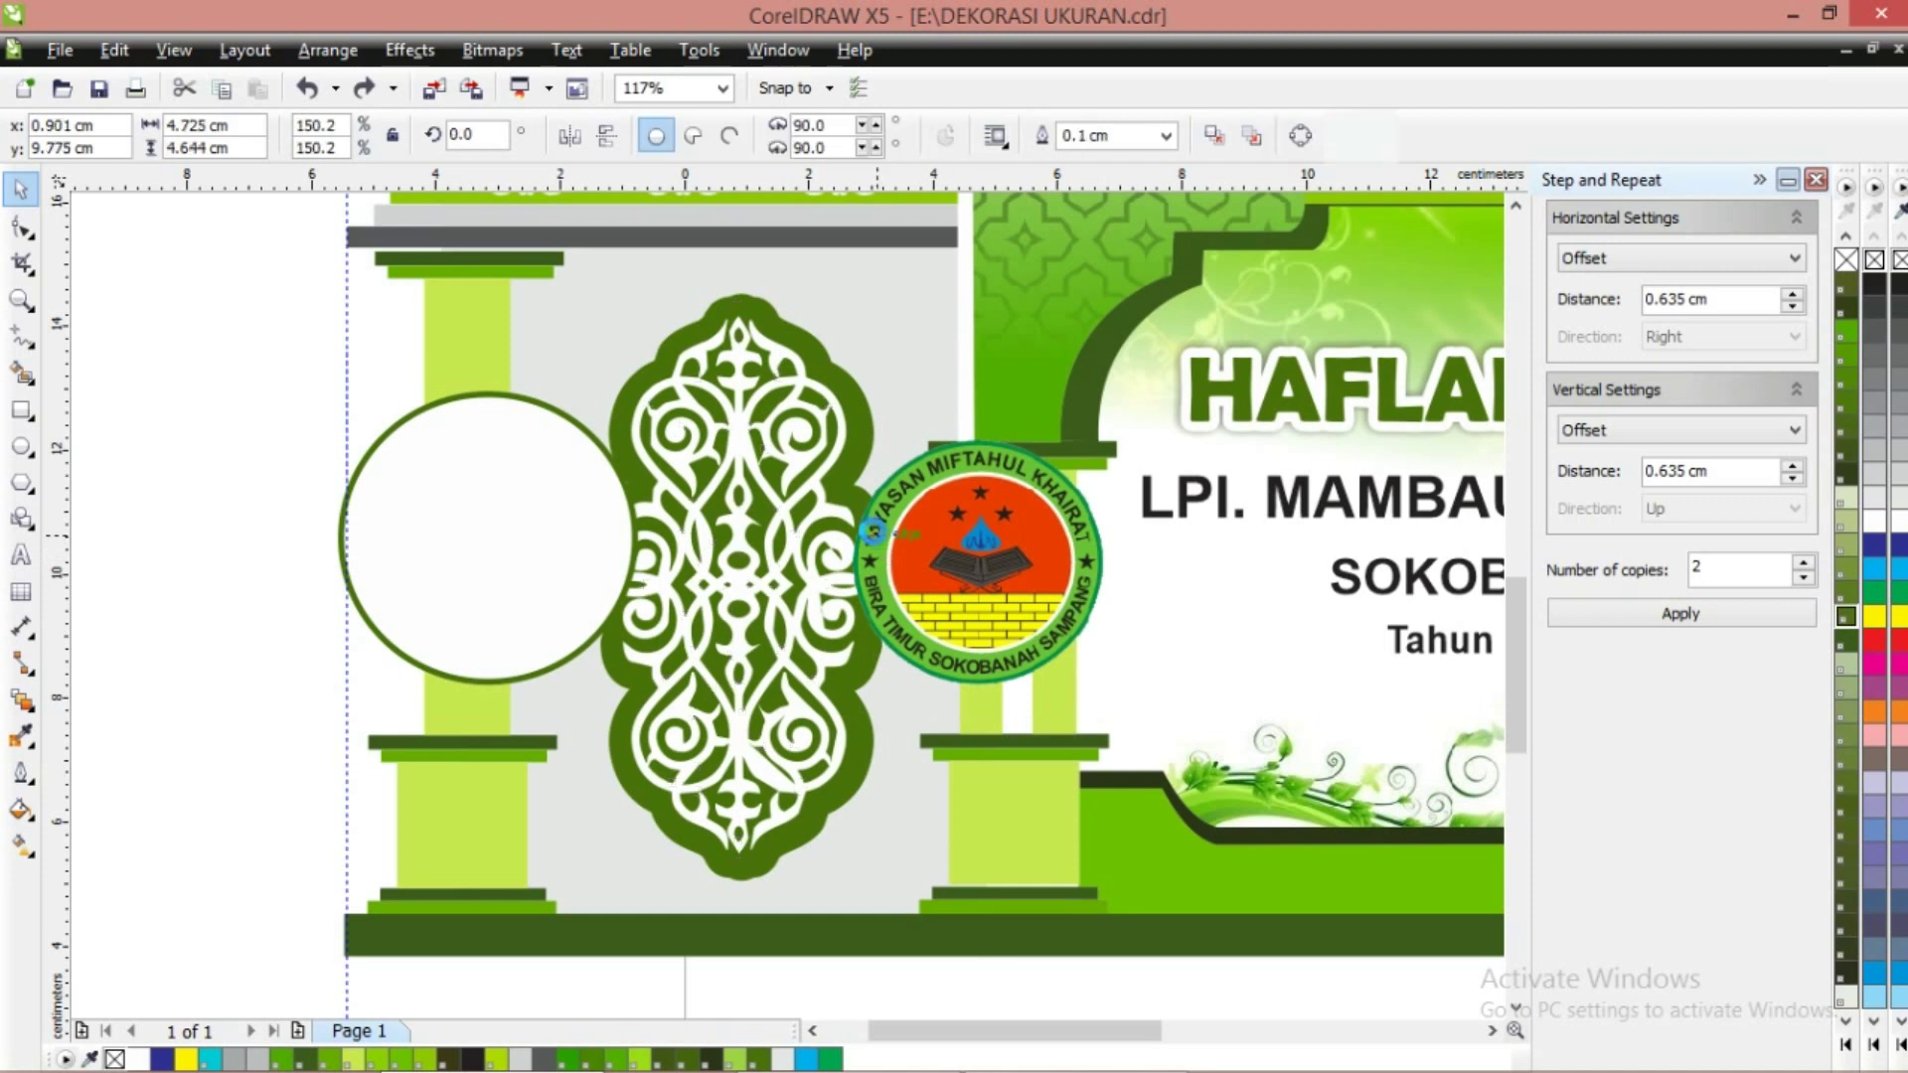
key("ctrl+z")
left_click(863, 518)
left_click_drag(862, 519, 670, 509)
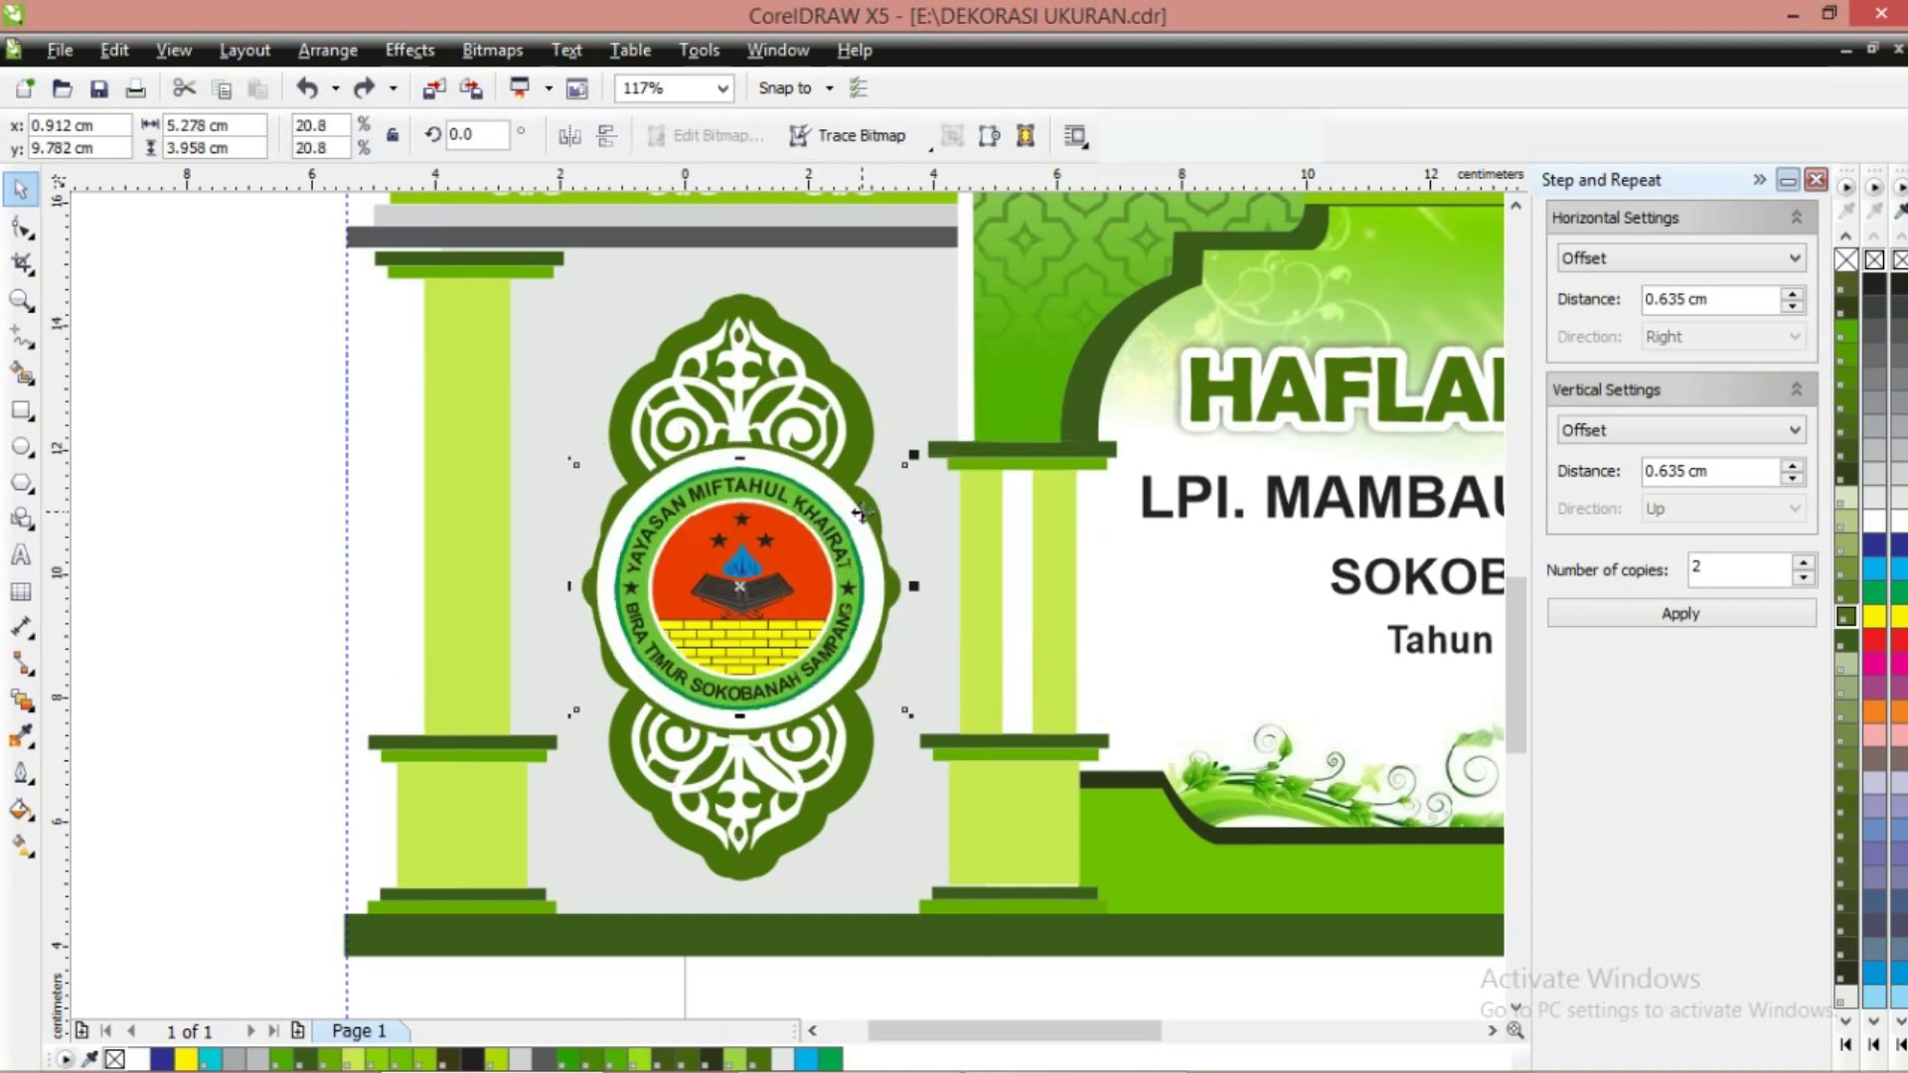
Send the long horizontal ornament strip crossing the top of the central arch to the back of the layer
left_click(478, 479)
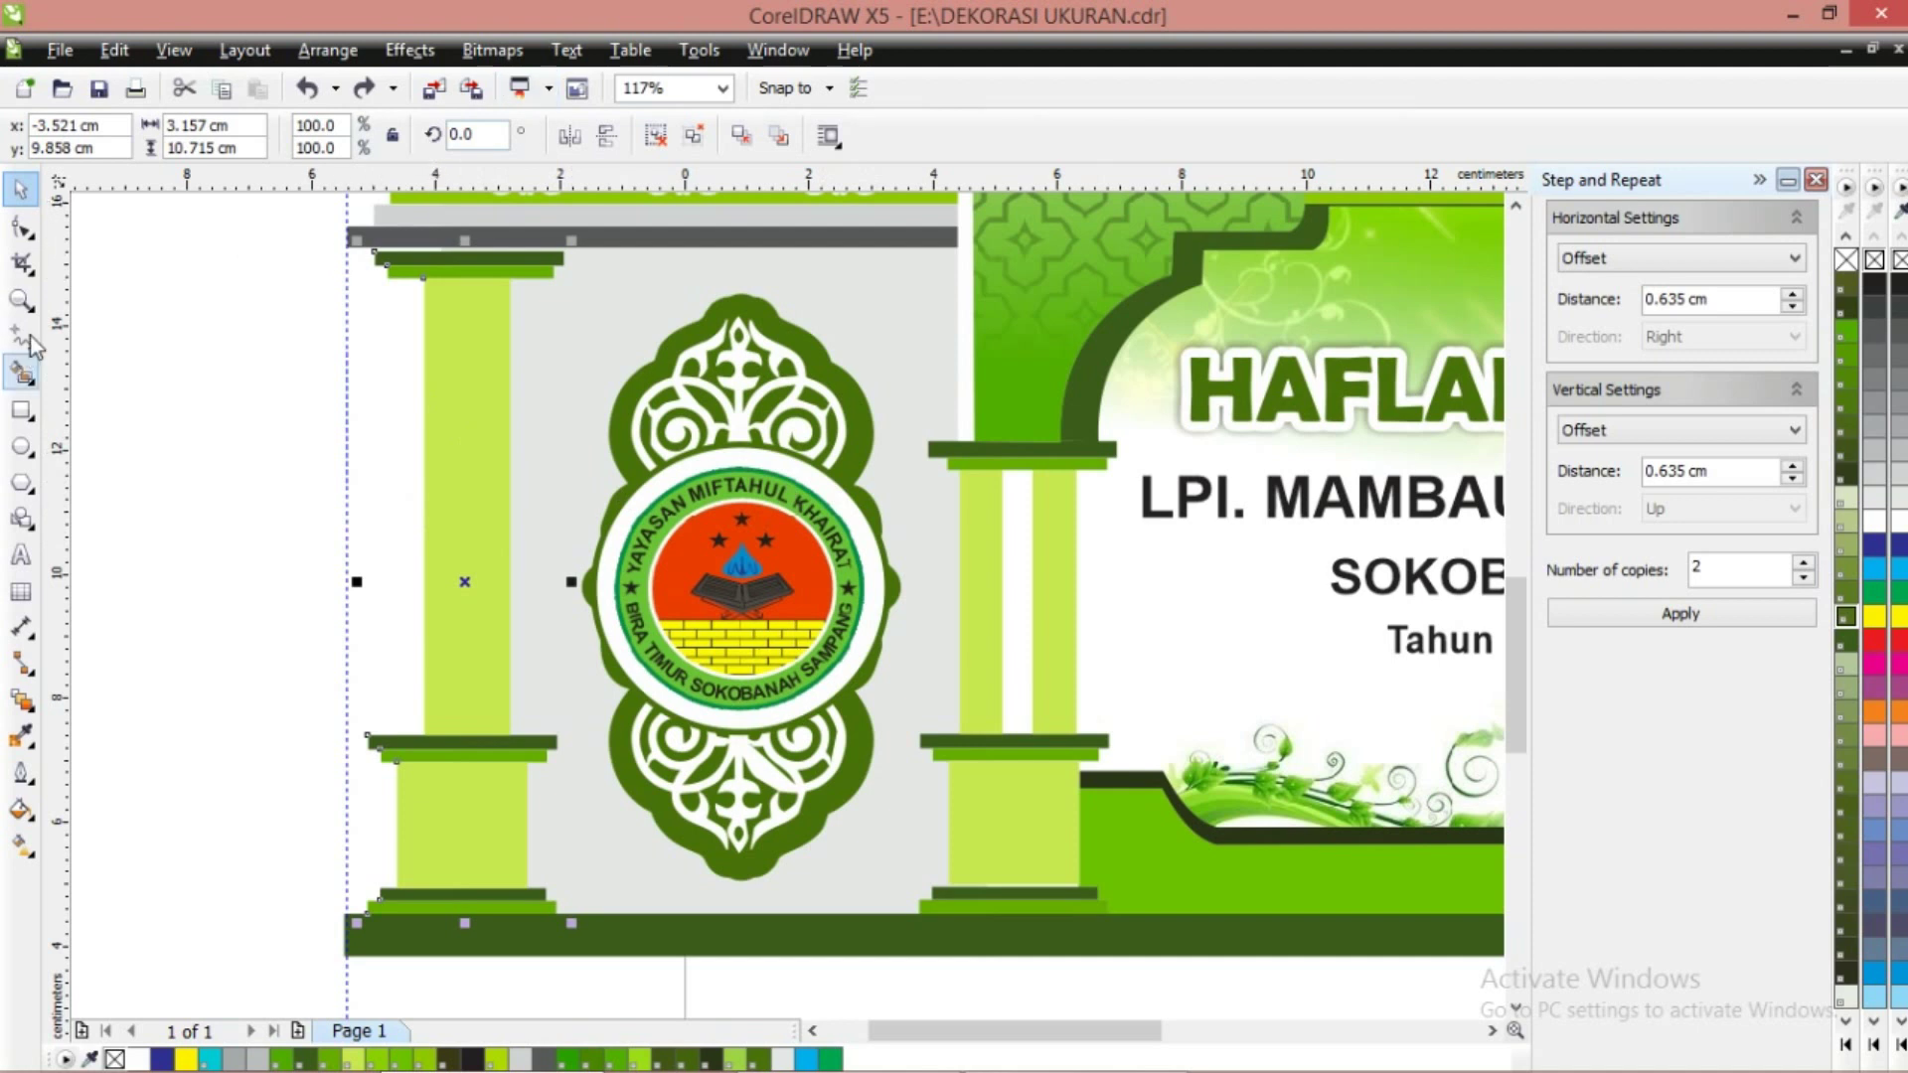
left_click(21, 299)
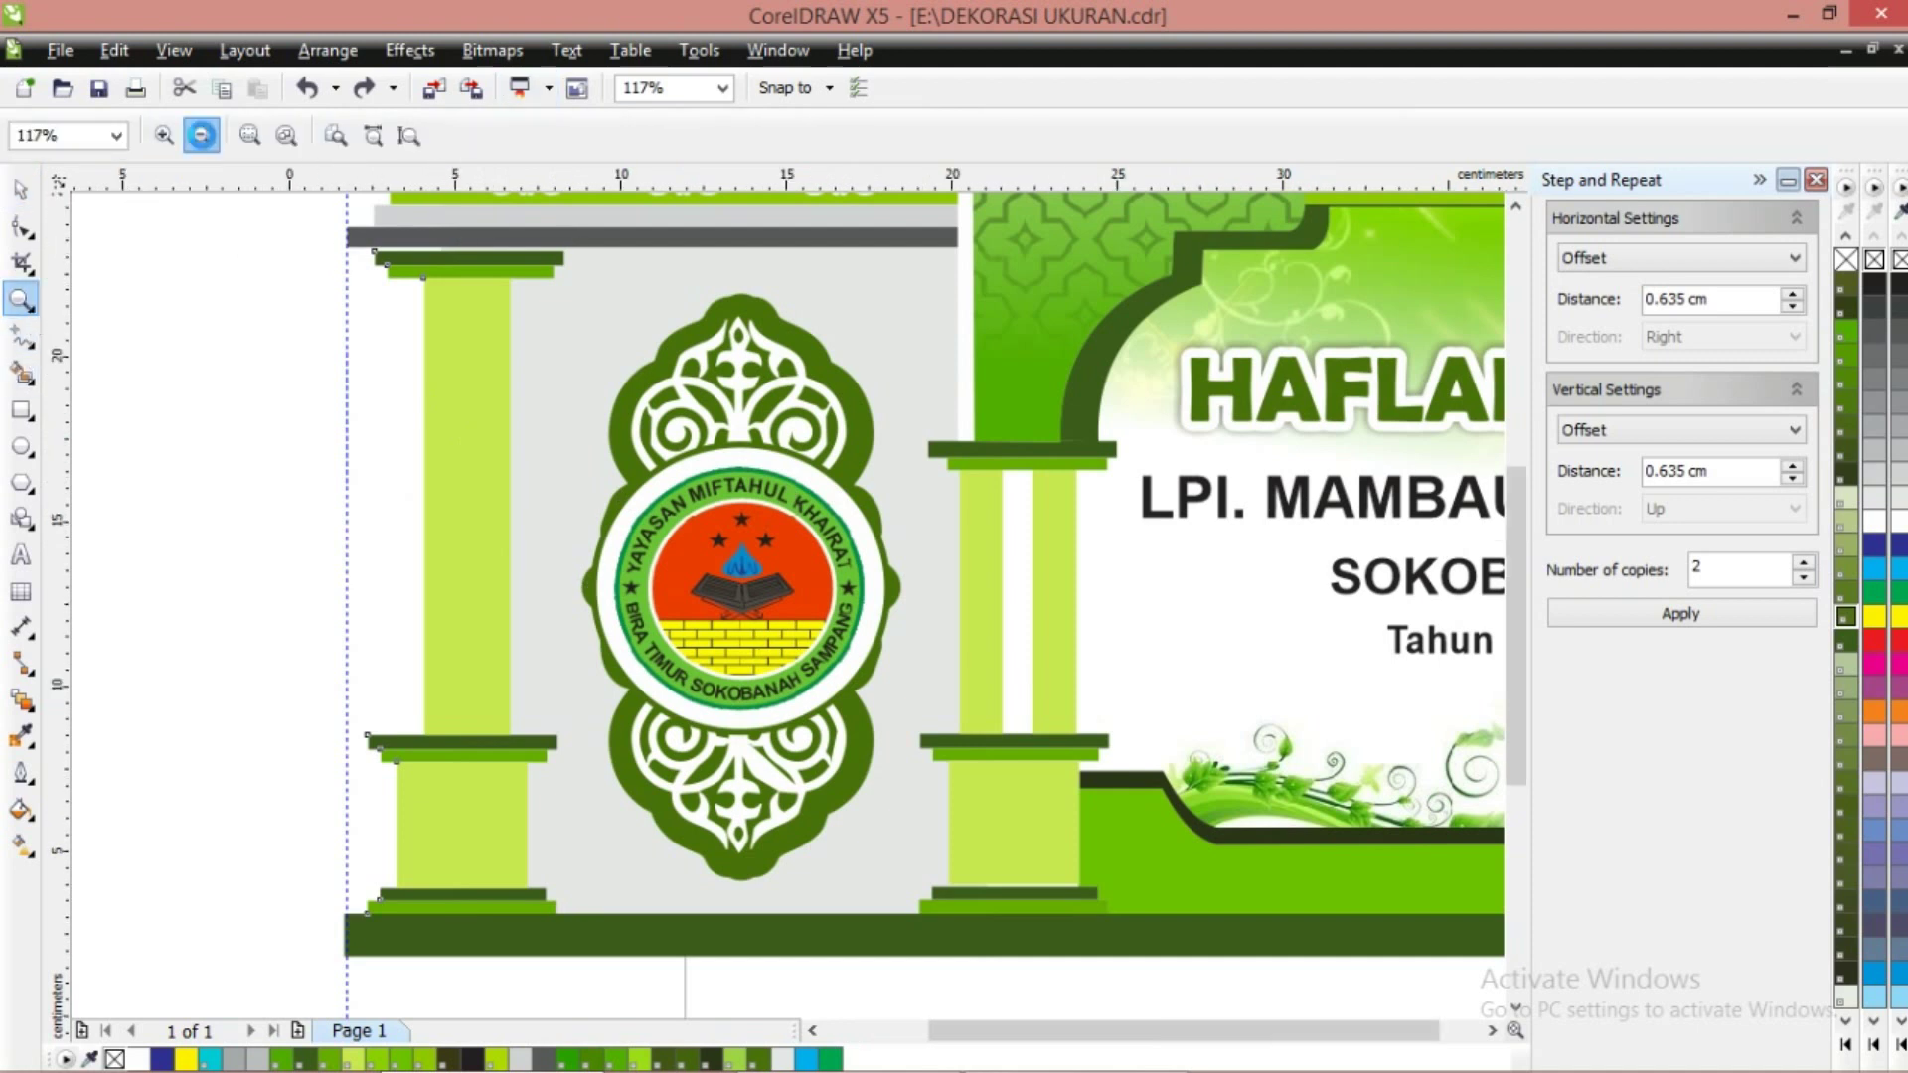
left_click(201, 135)
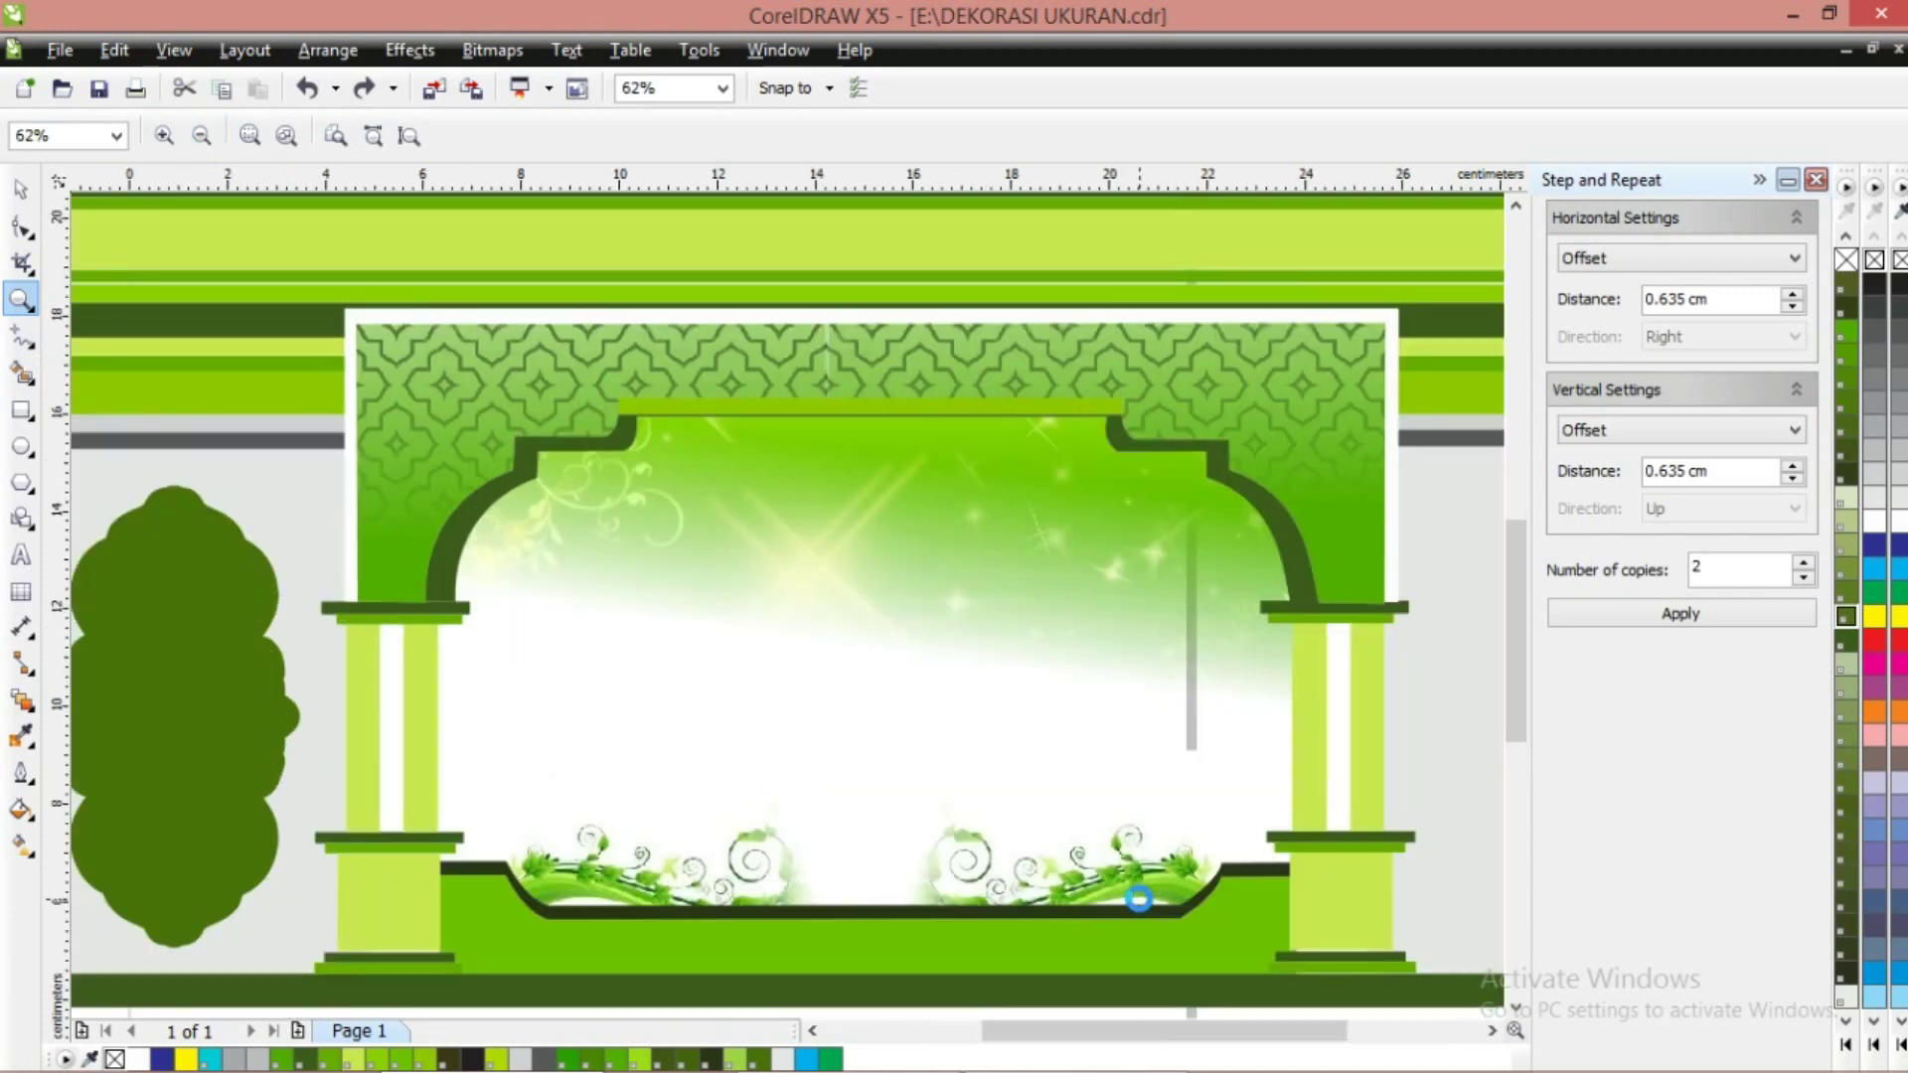
left_click(20, 188)
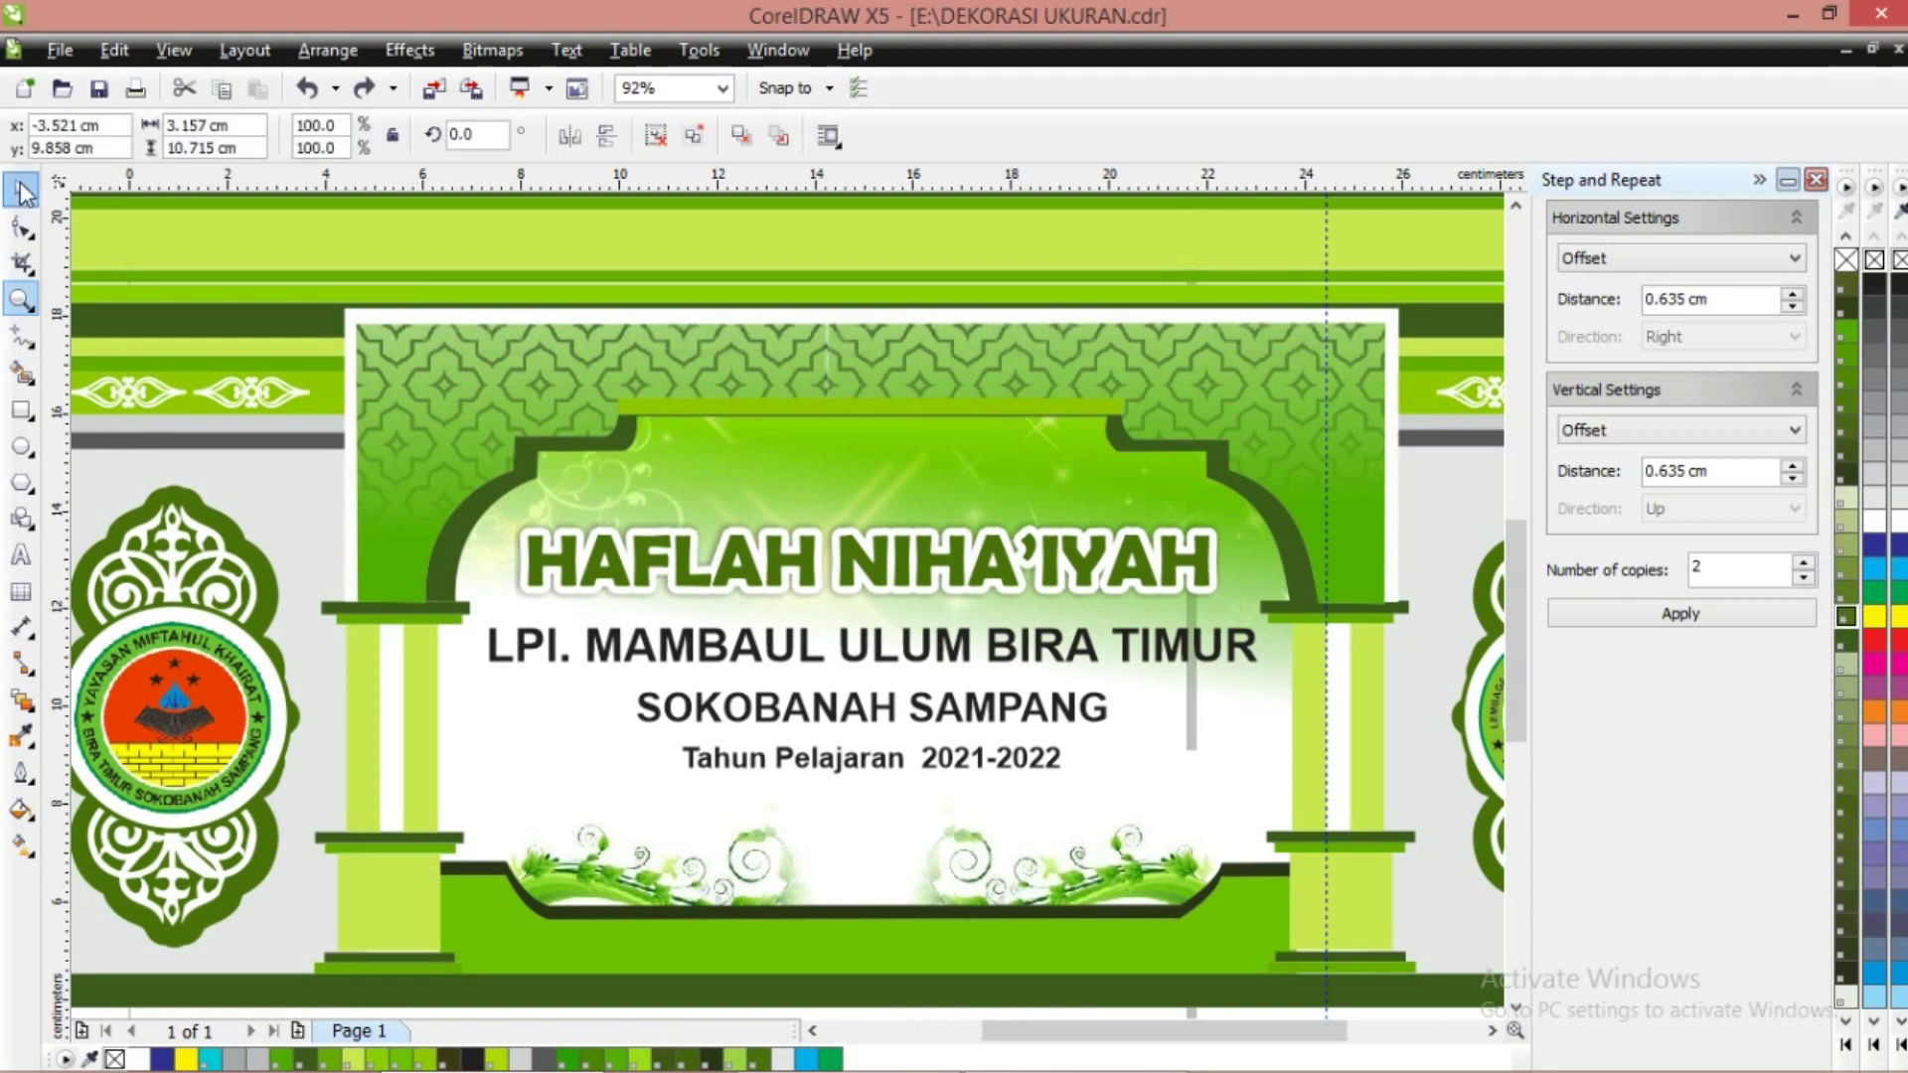
left_click(859, 409)
left_click(859, 409)
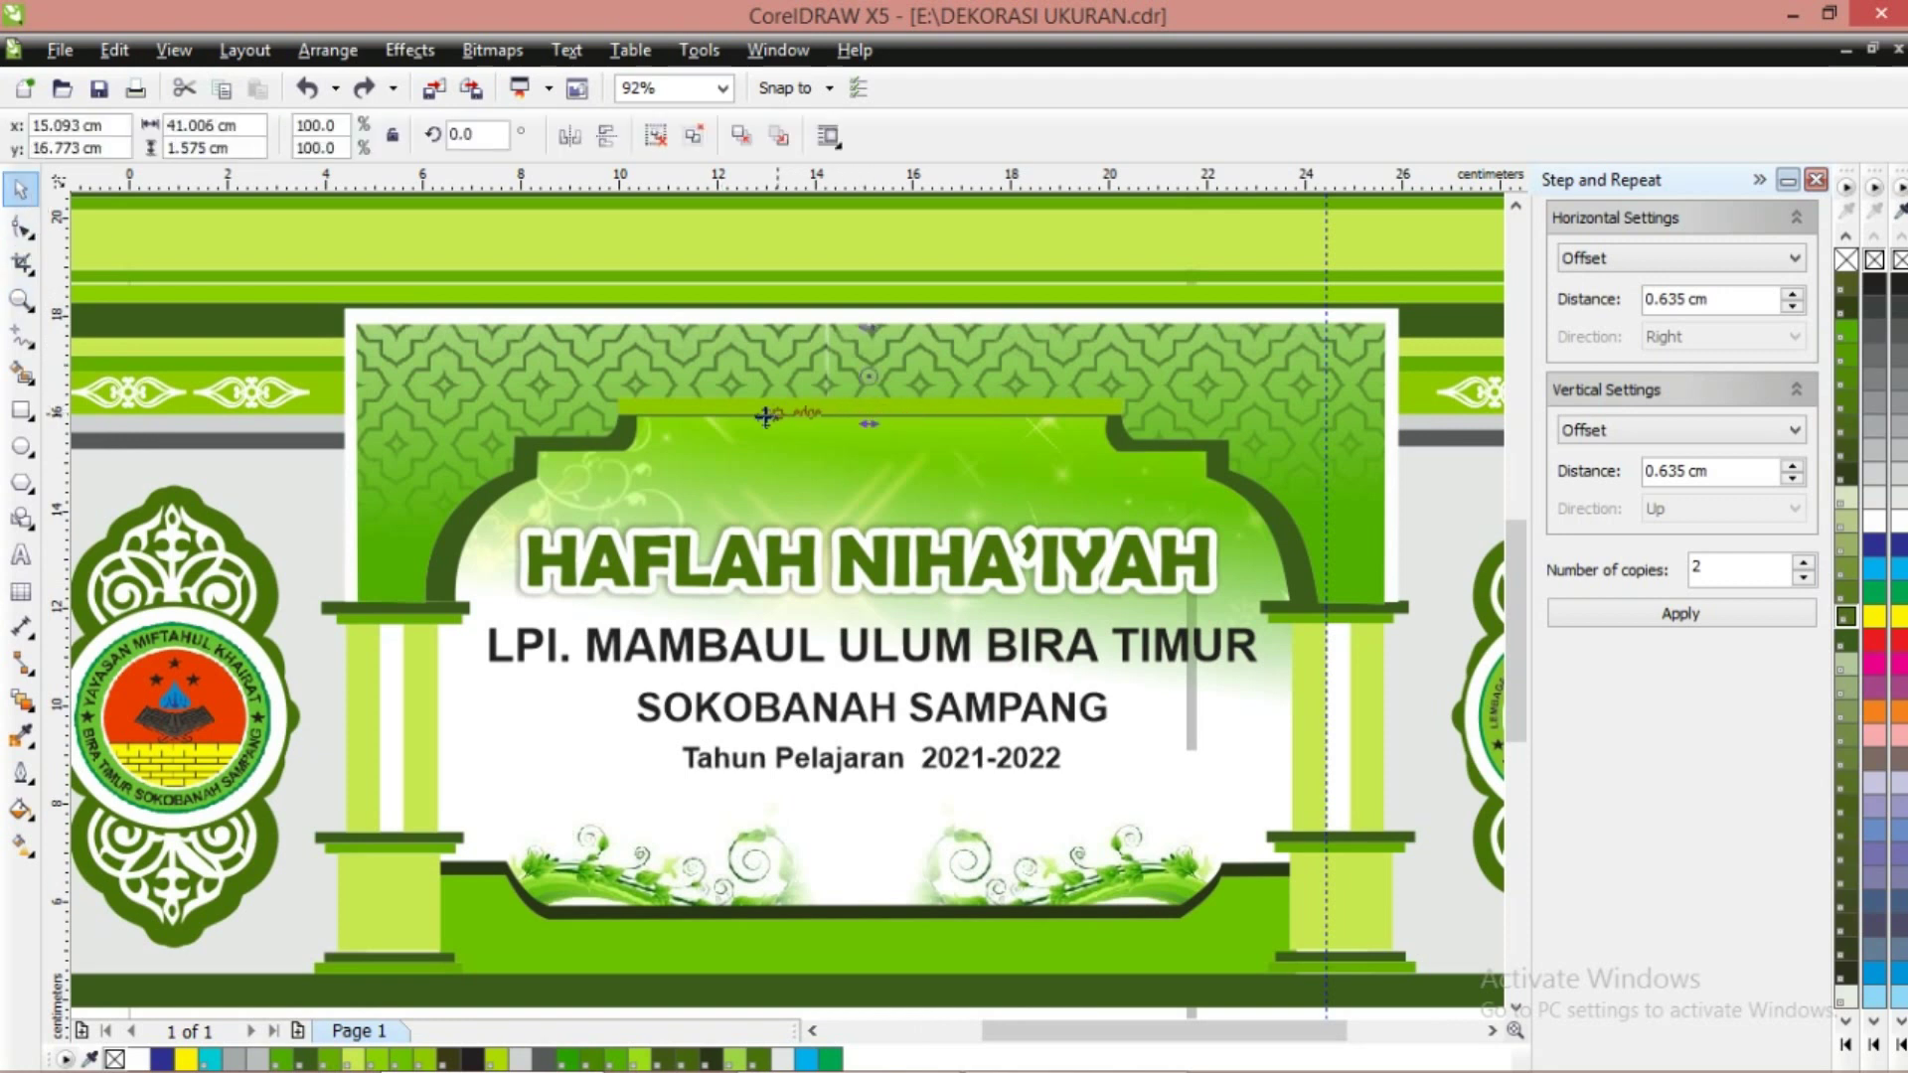
left_click(613, 440)
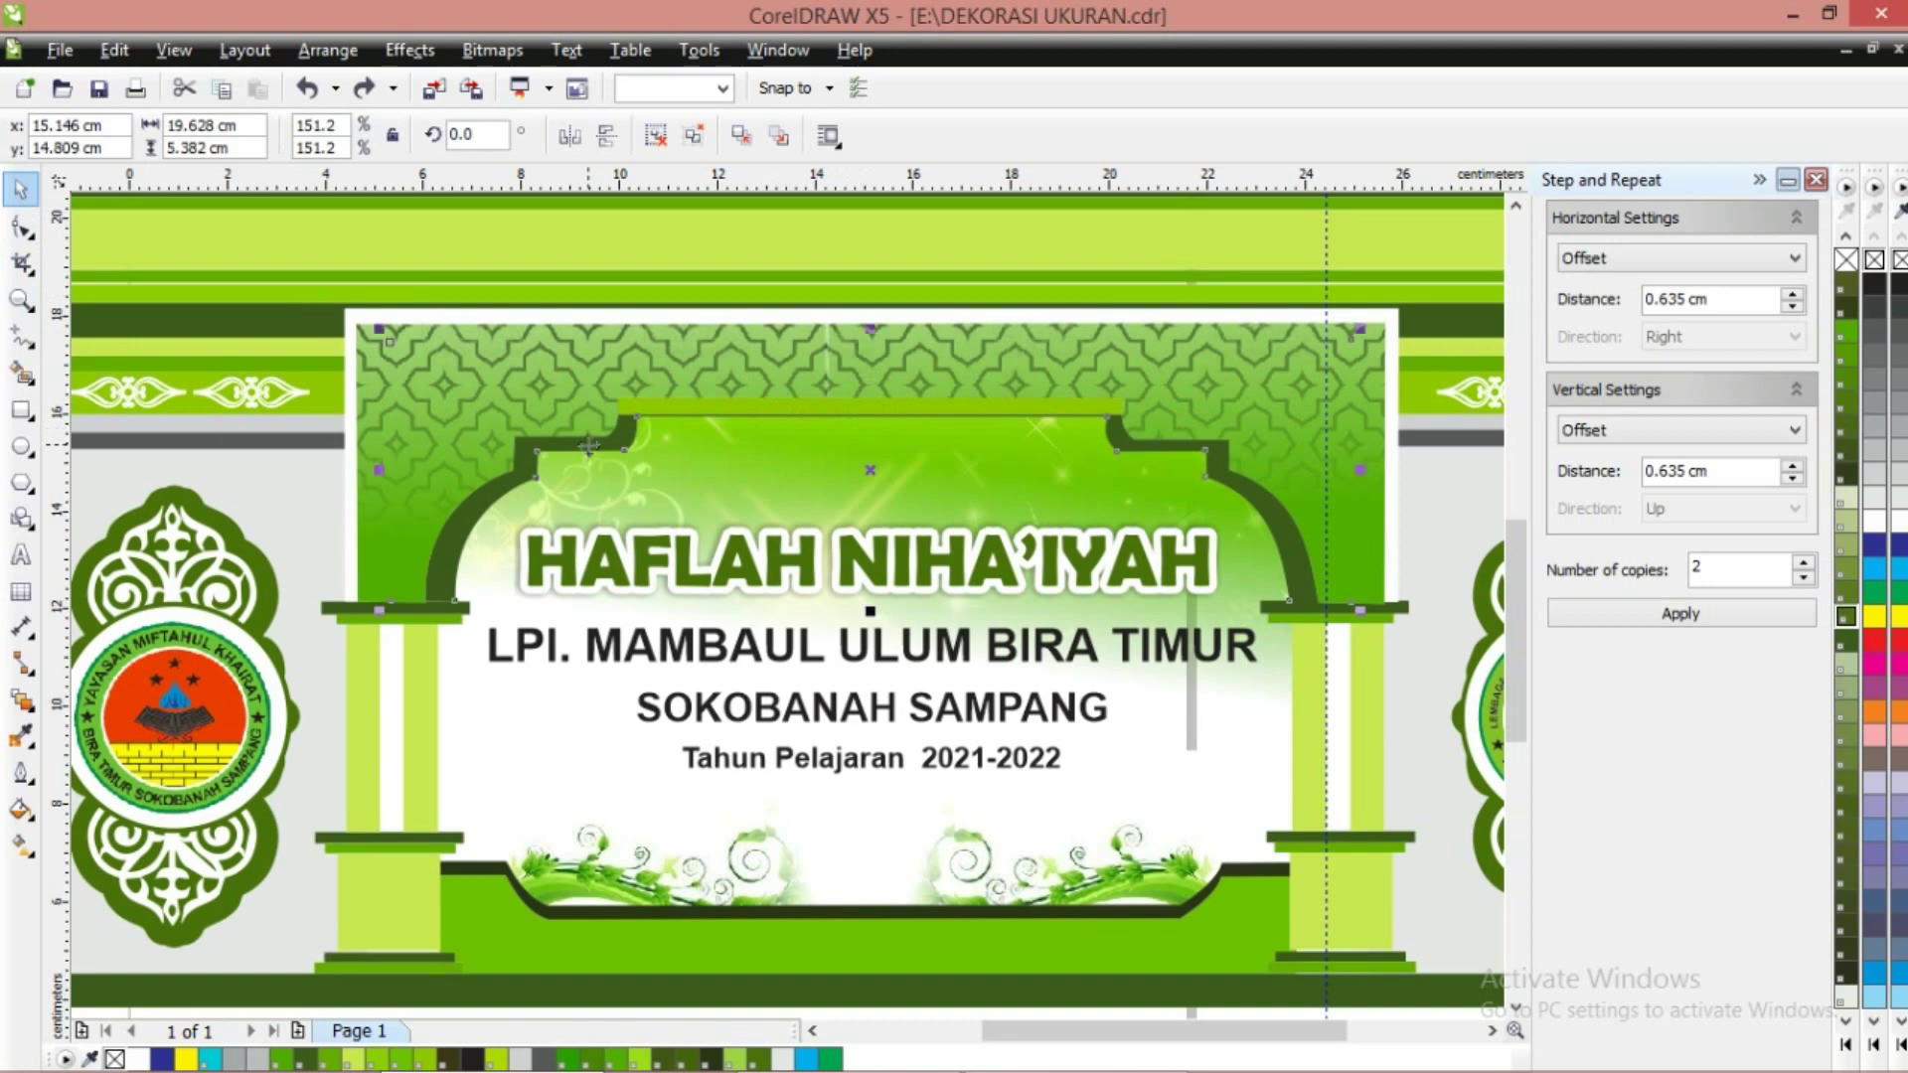
left_click(691, 407)
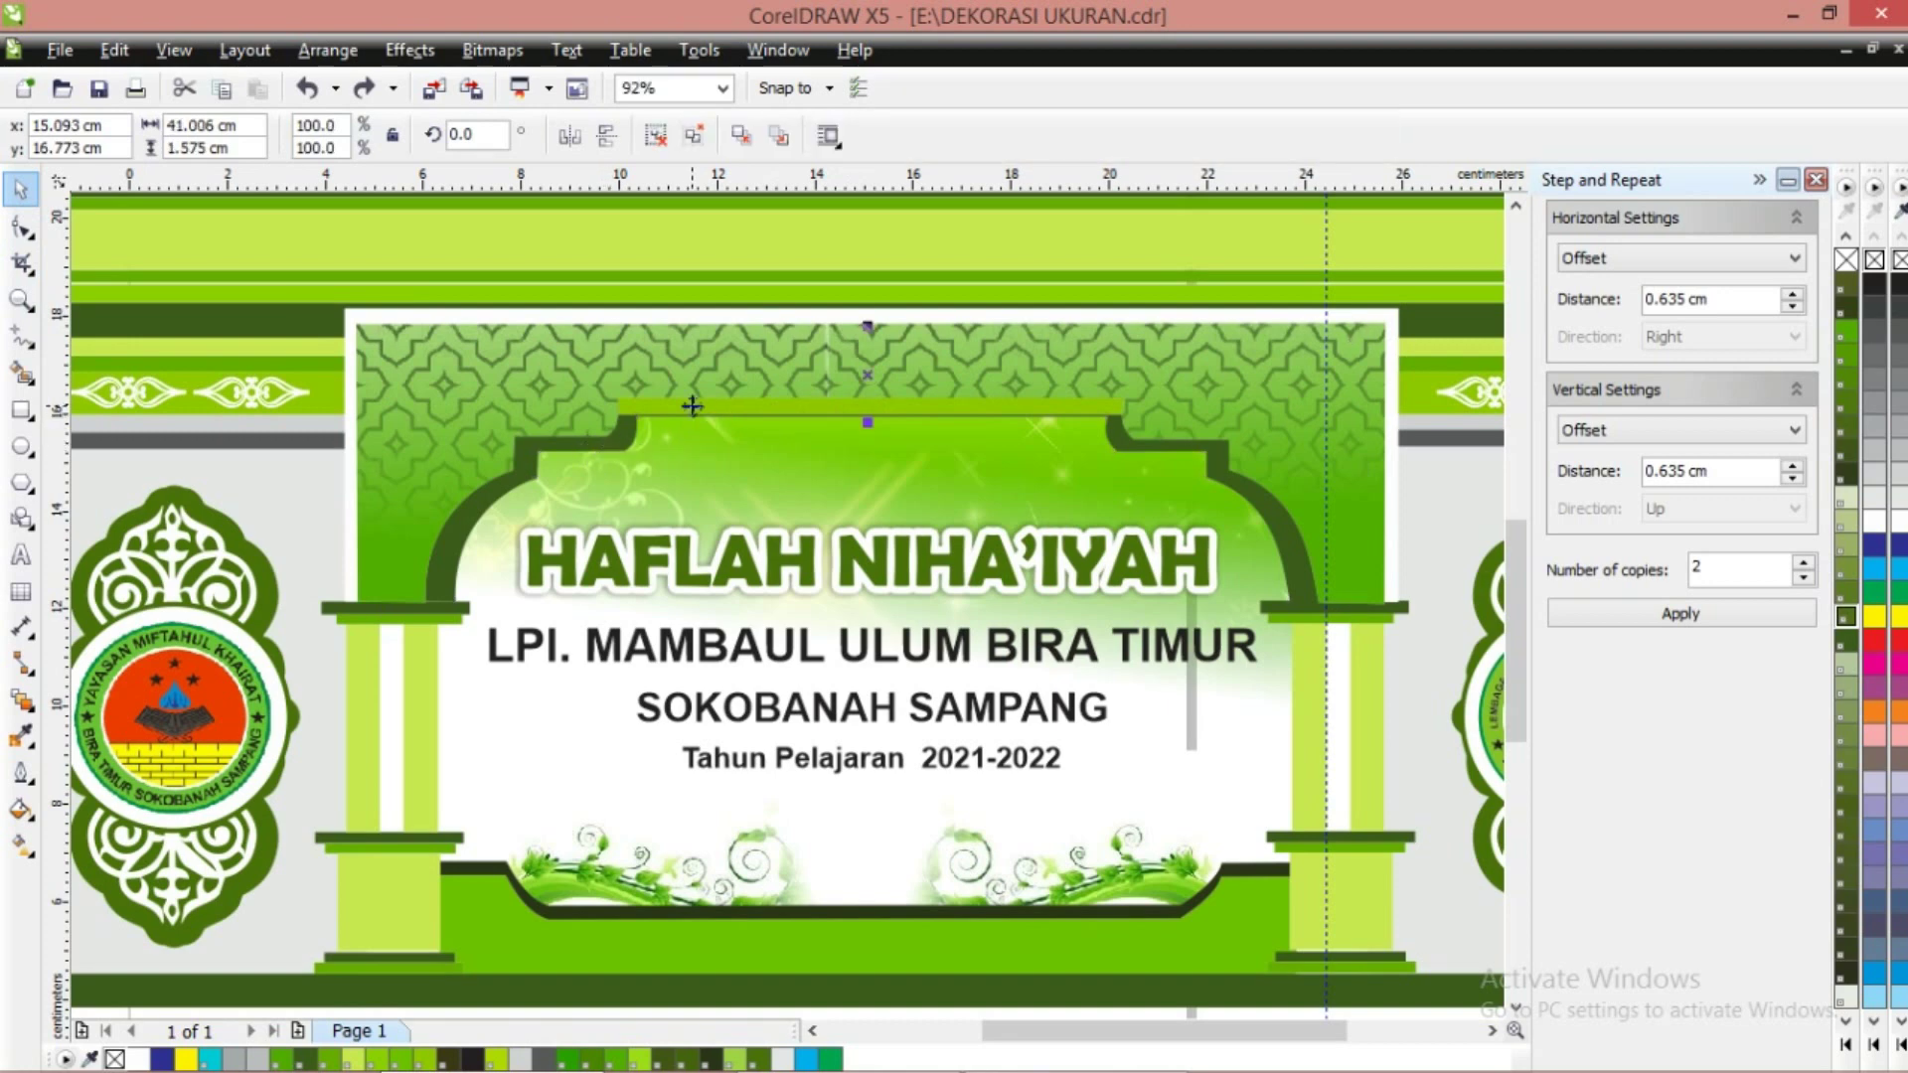
right_click(691, 406)
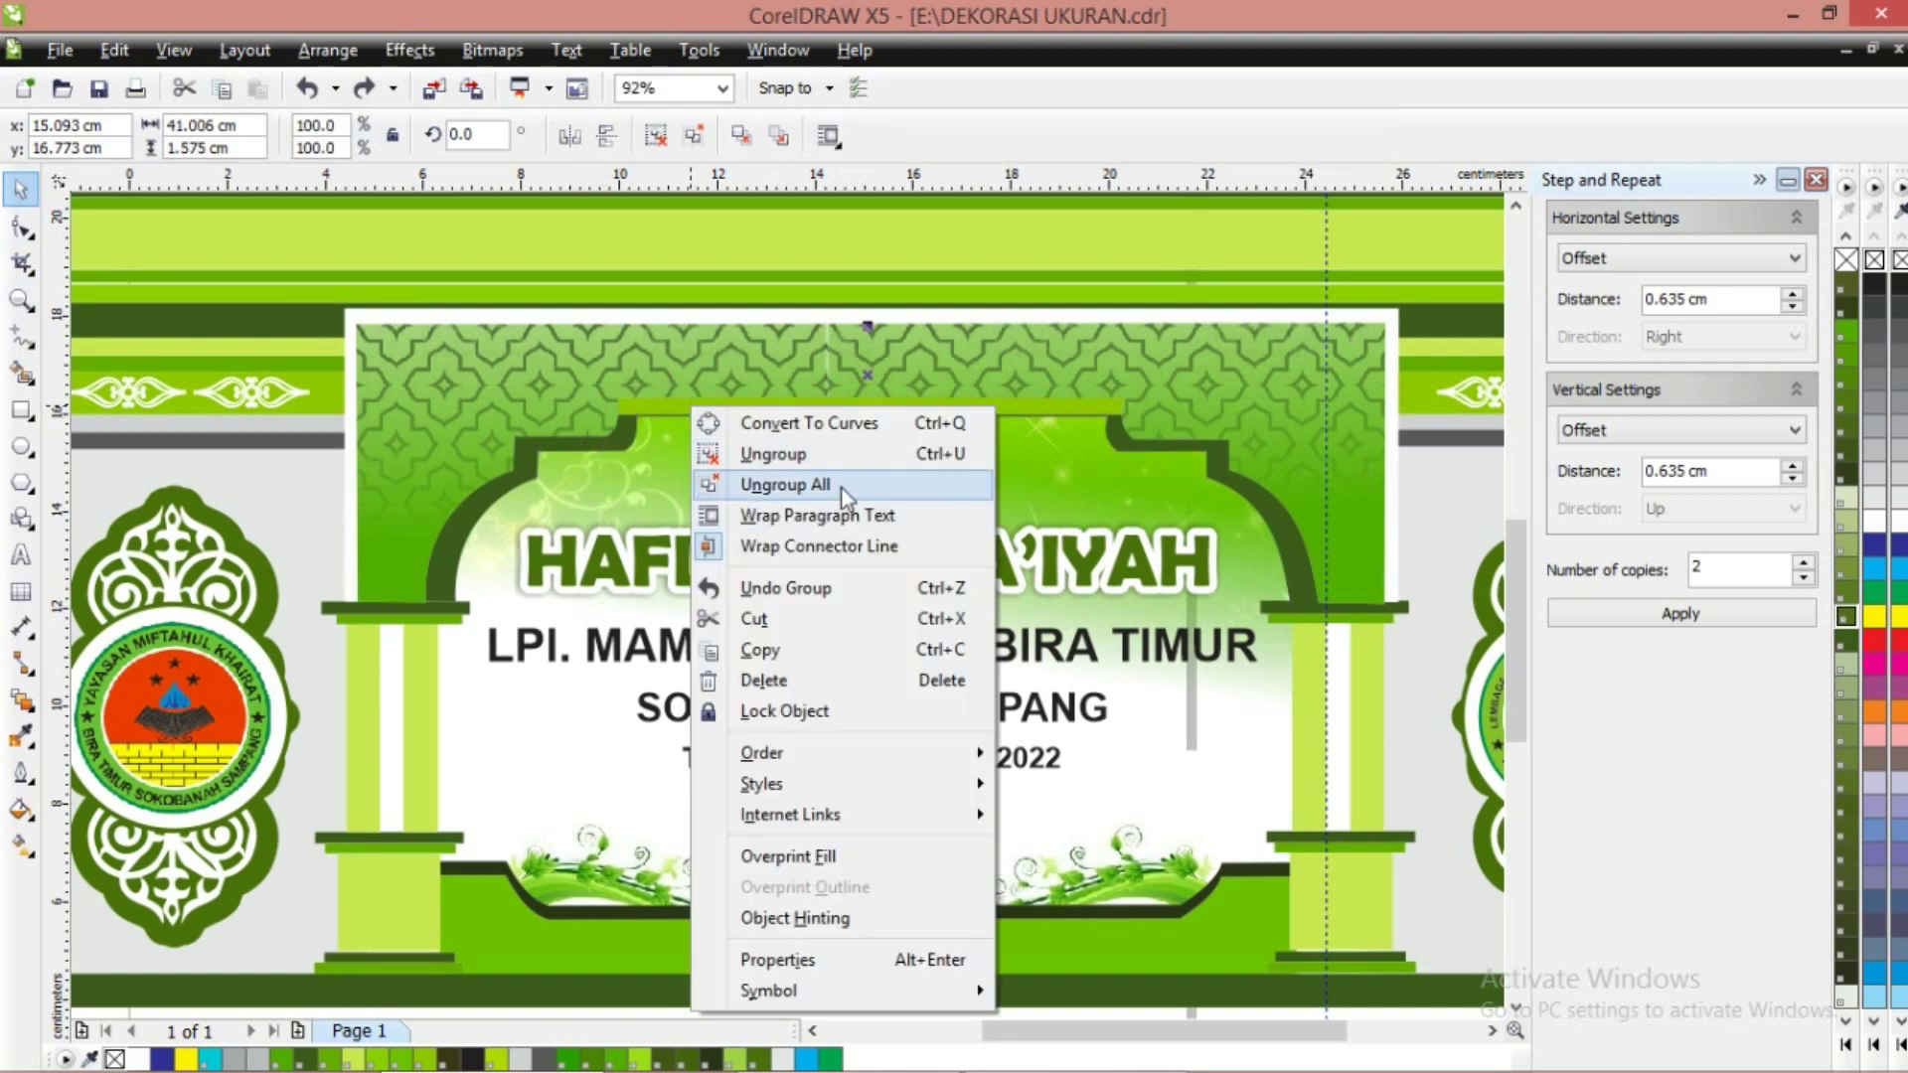
mouse_move(943, 755)
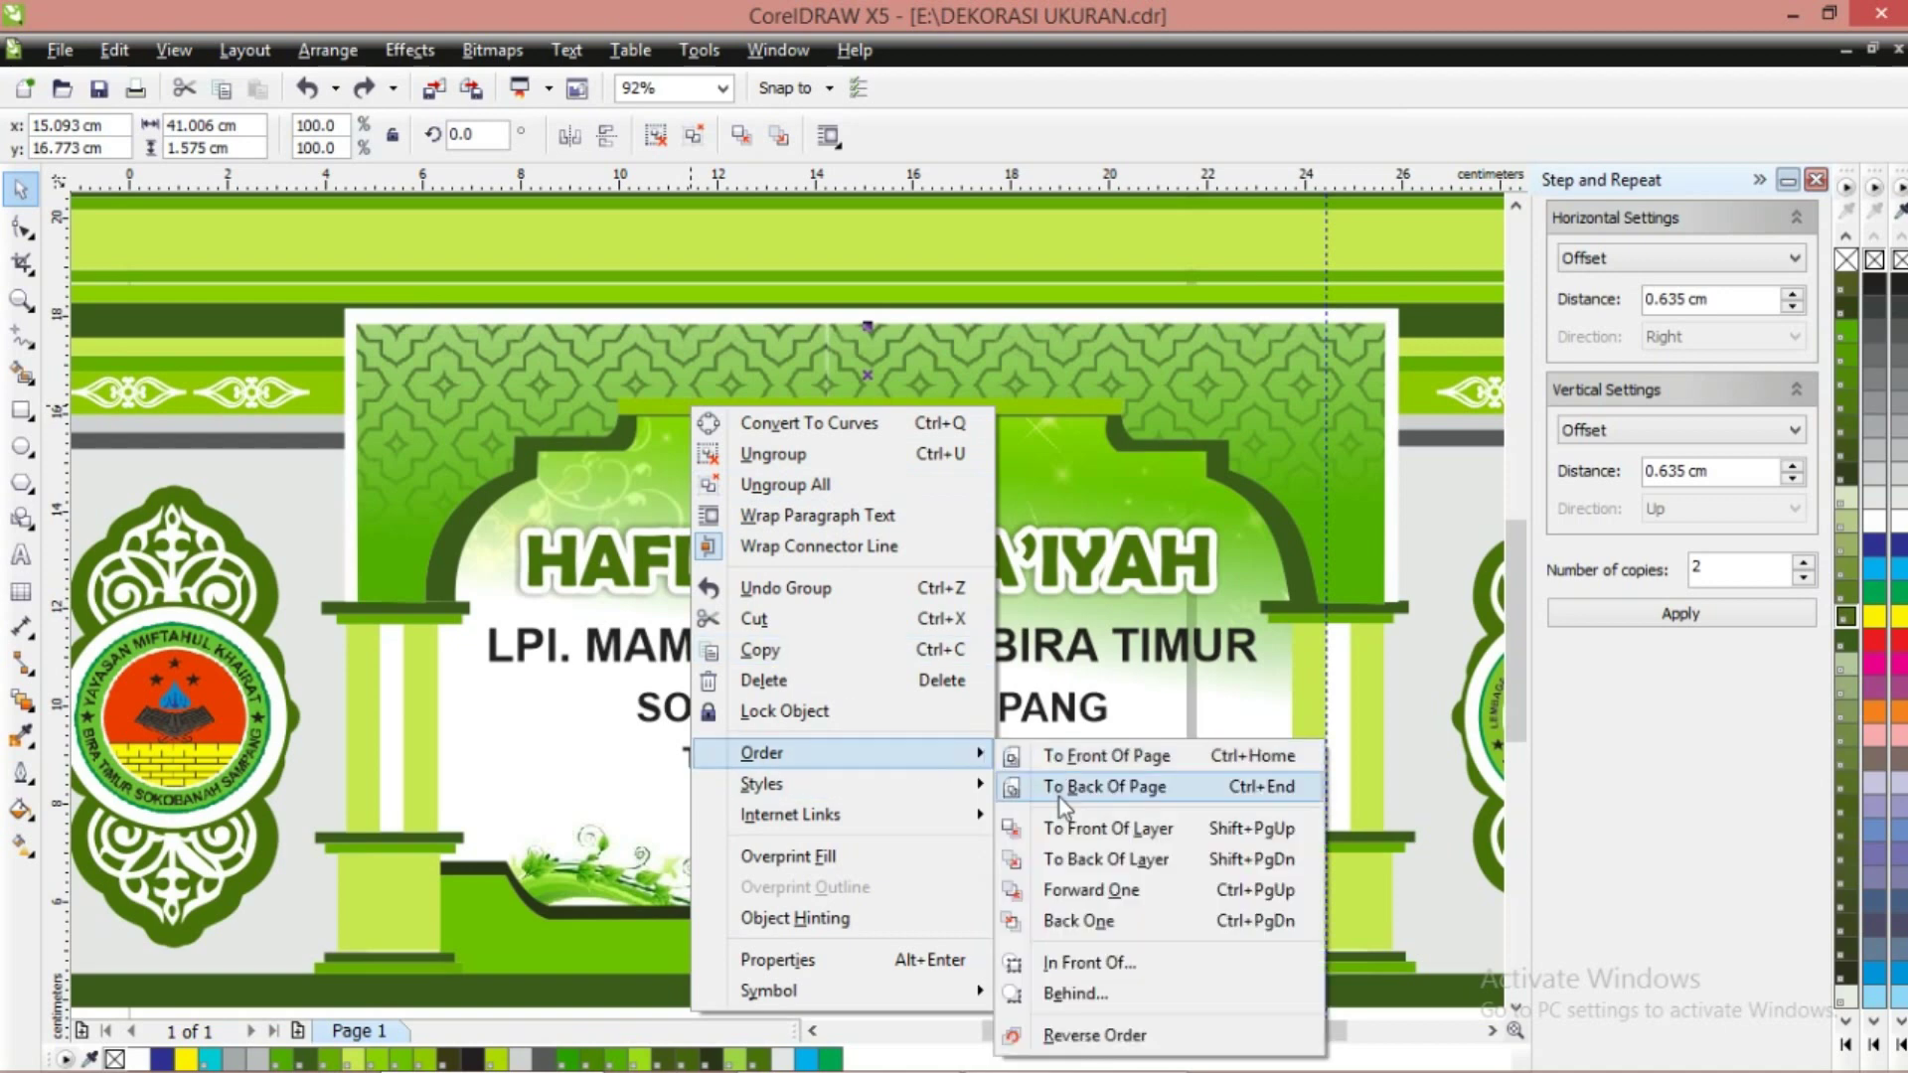
left_click(1078, 861)
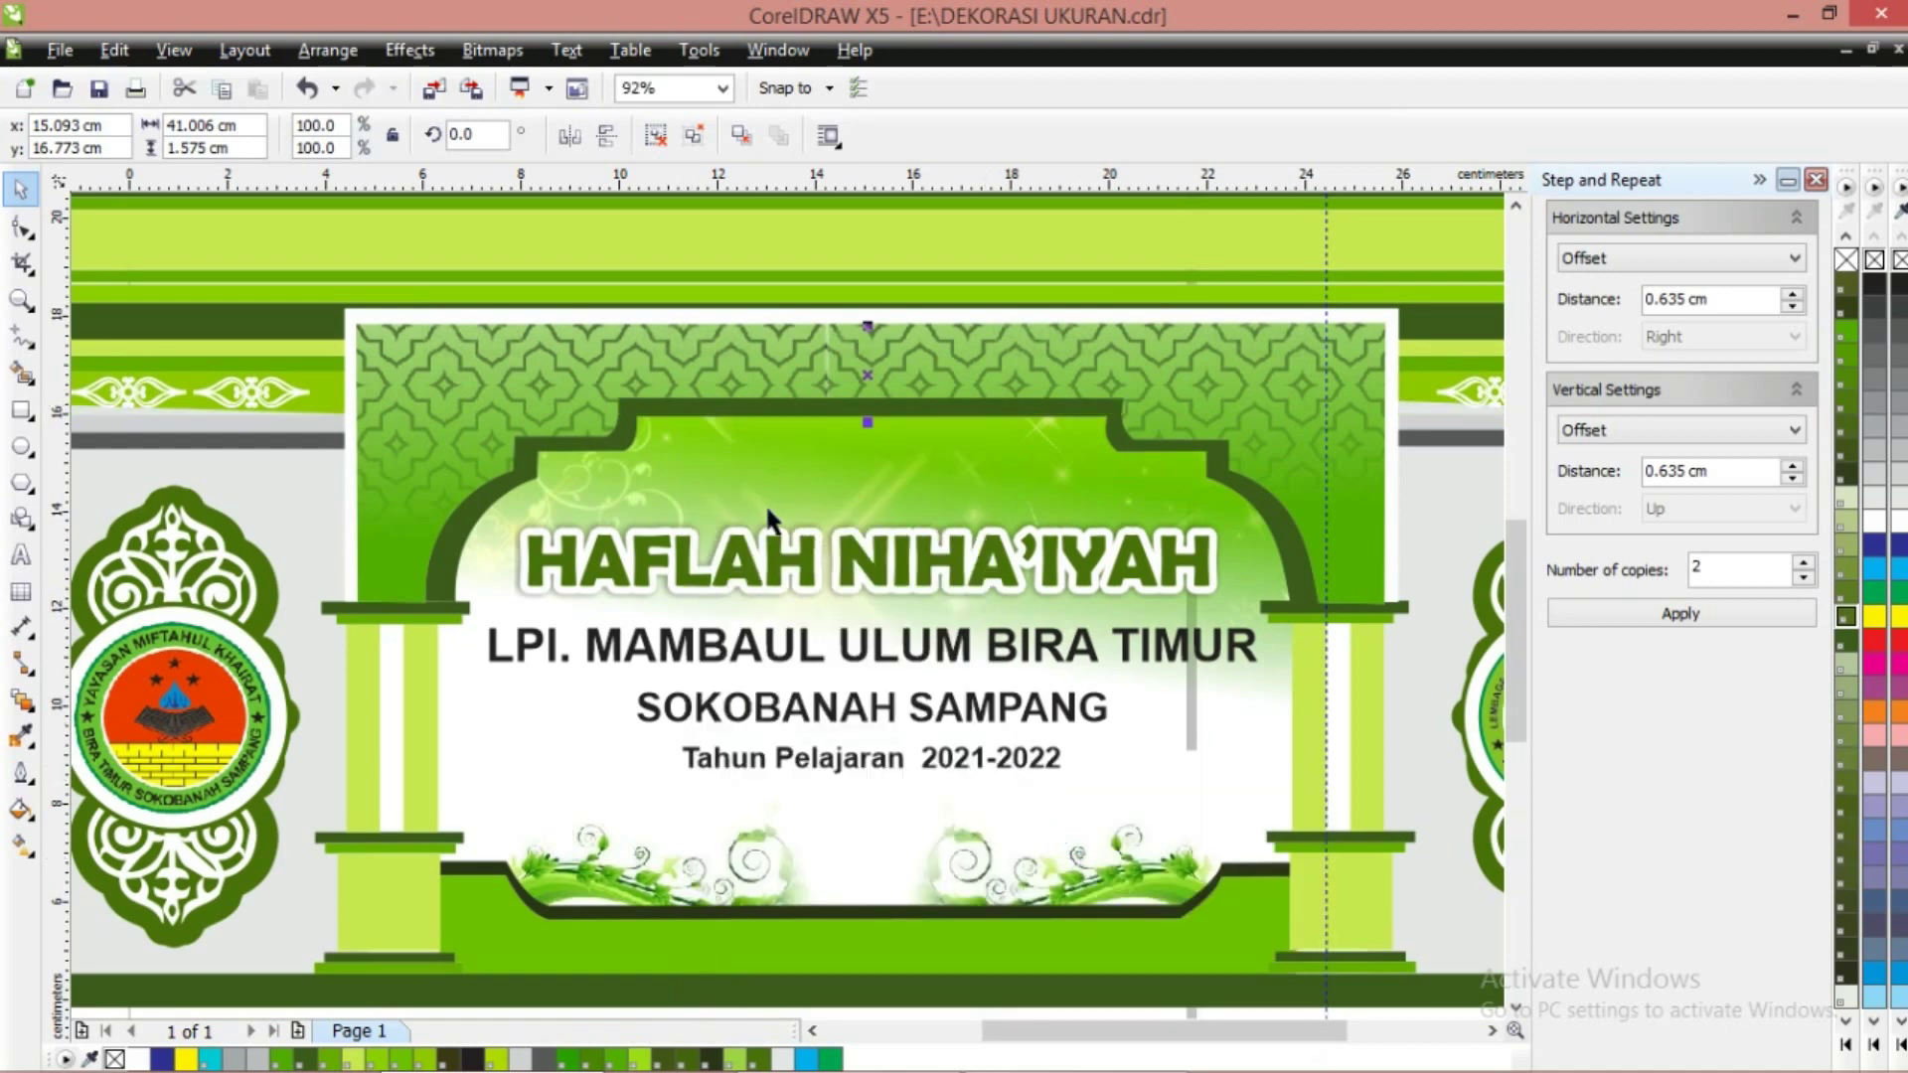
Examine the linear transparency applied to the floral ornament at the lower left of the central panel, and select its mirrored counterpart
left_click(833, 421)
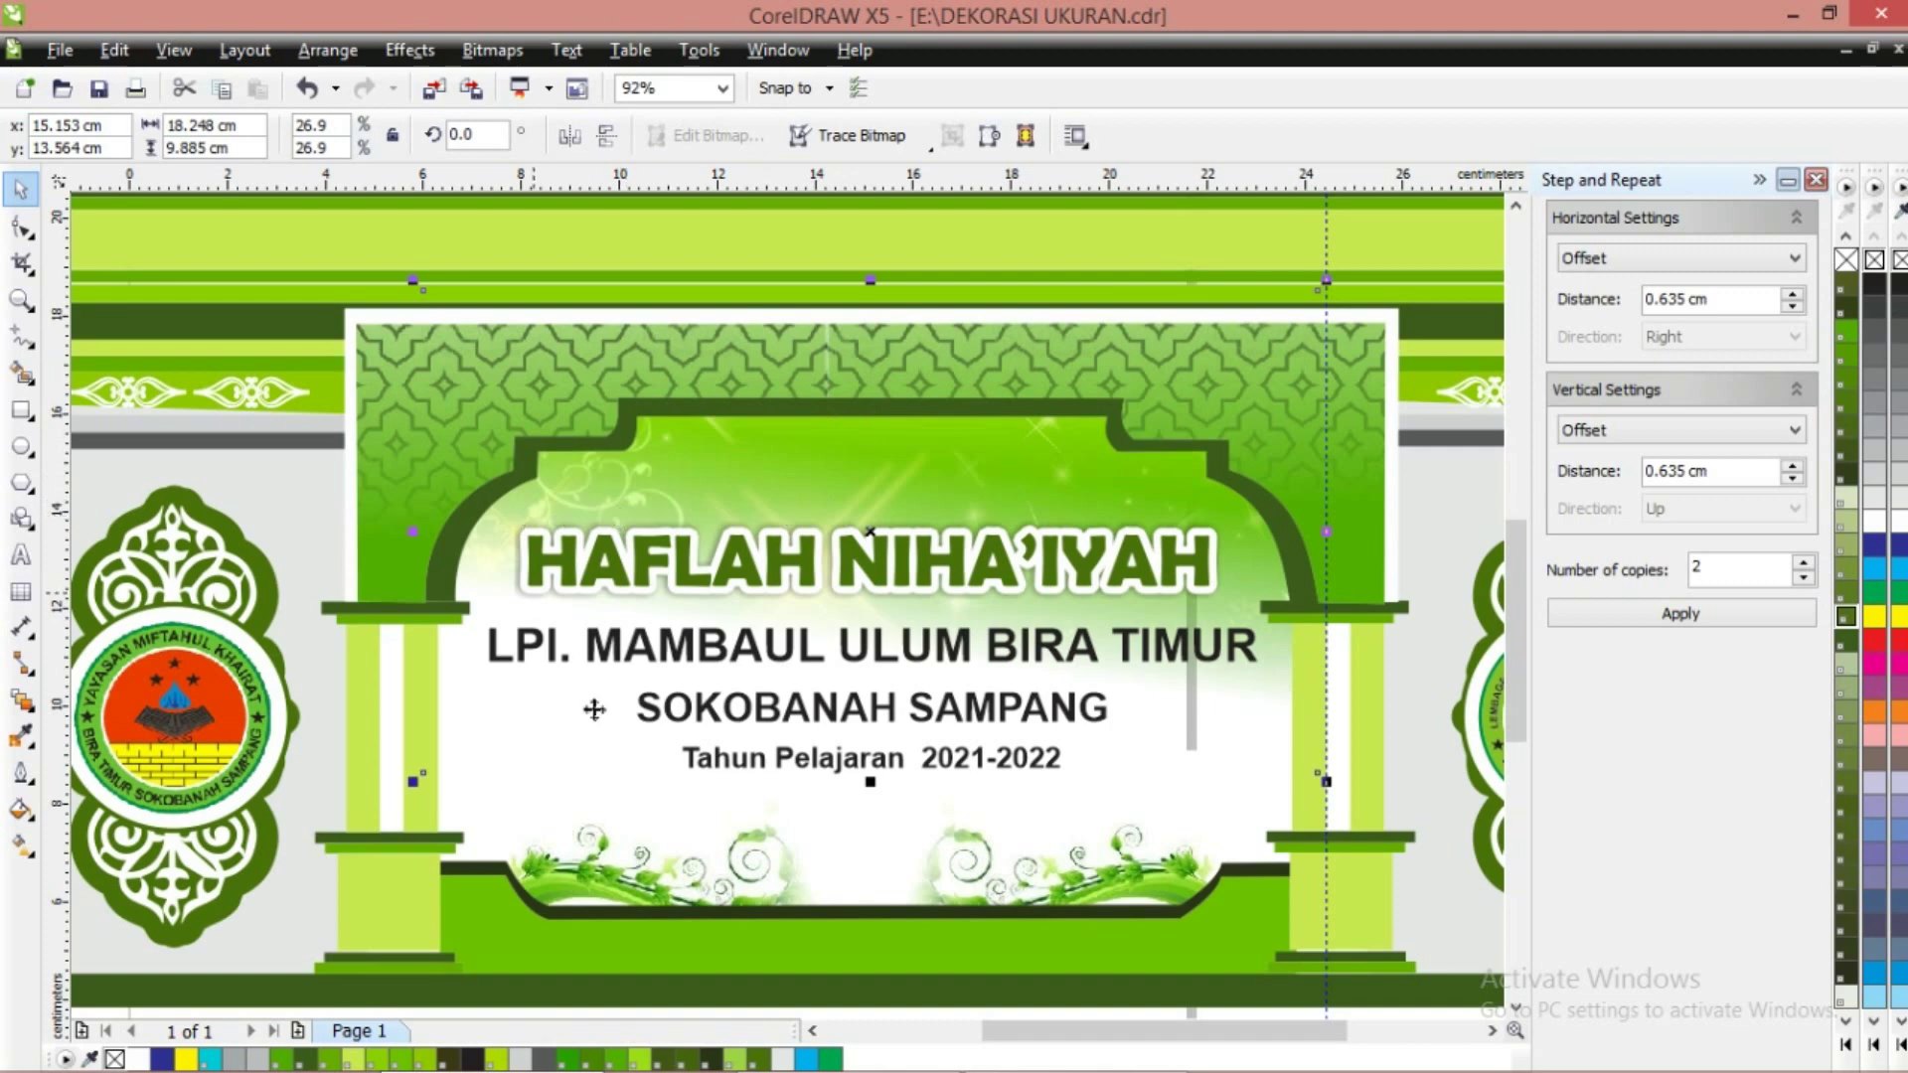
left_click(617, 878)
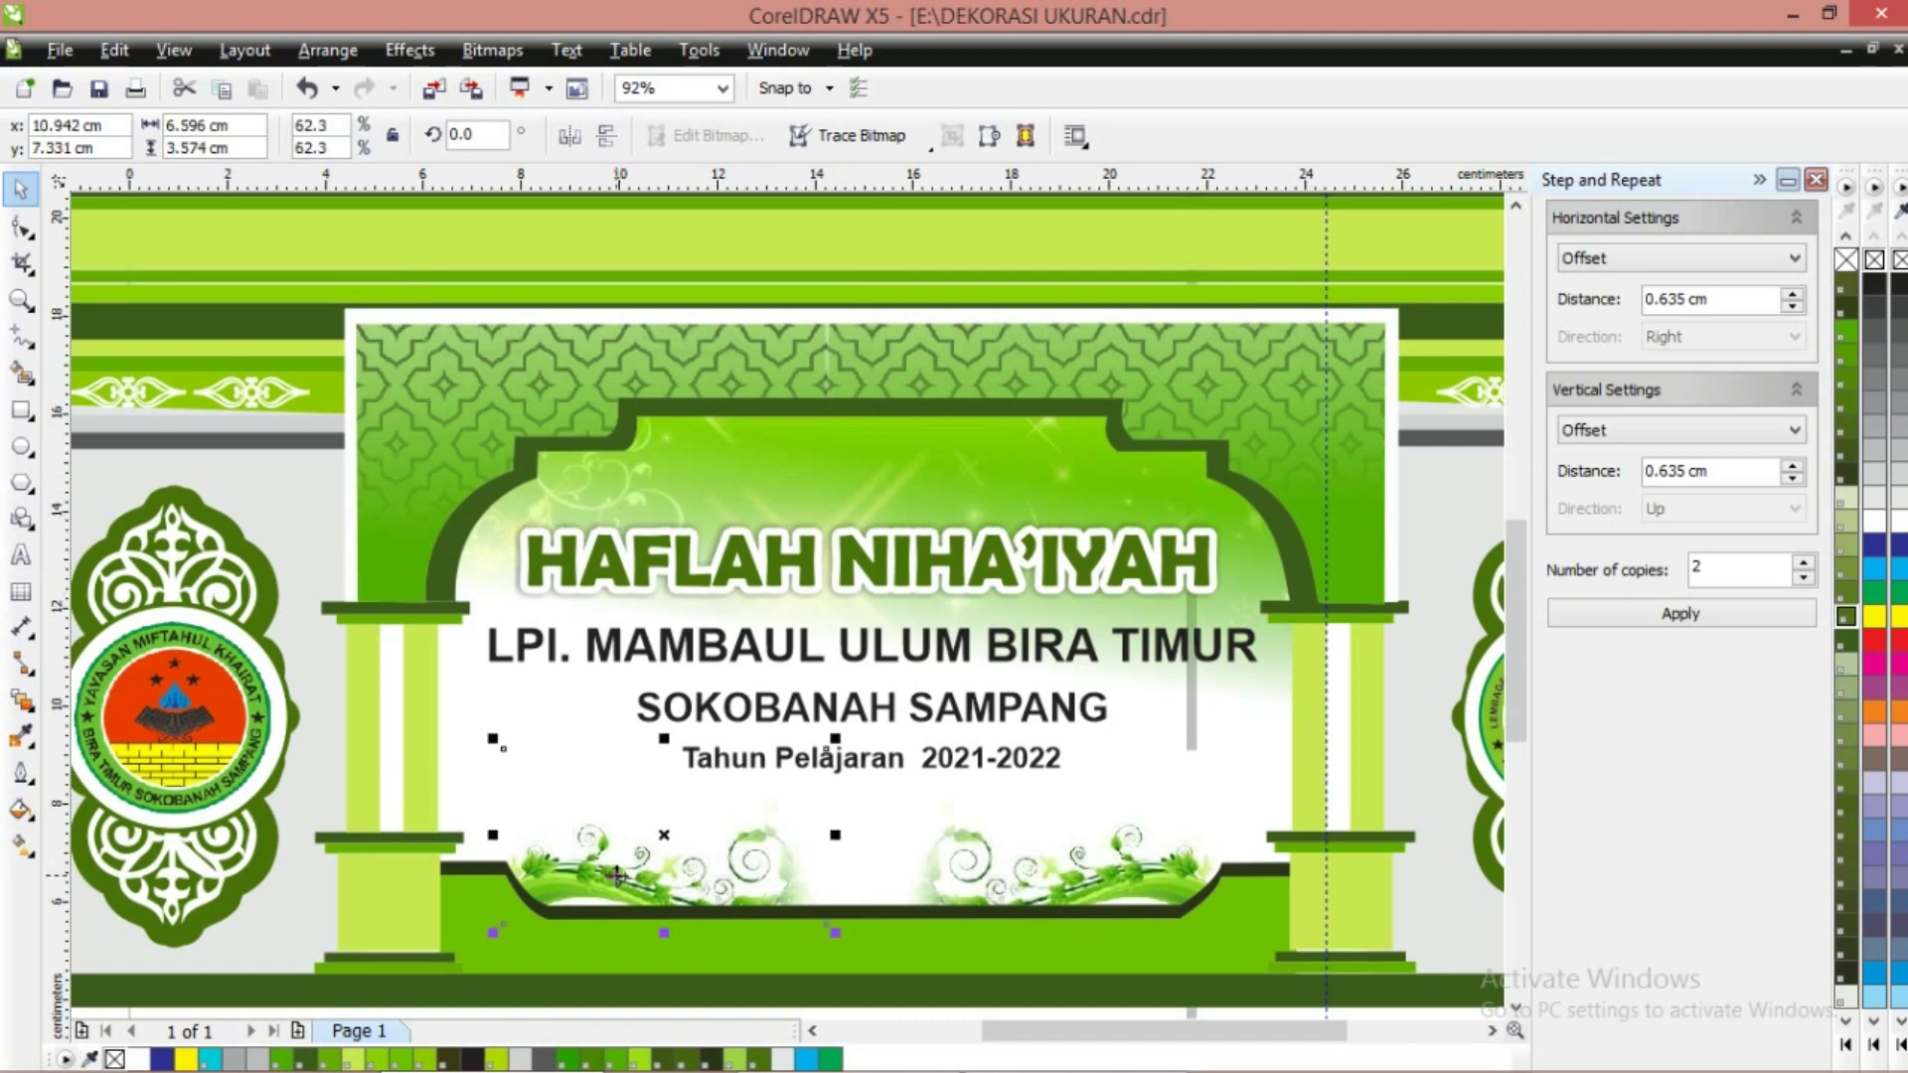
mouse_move(617, 873)
left_mouse_down()
mouse_move(726, 731)
mouse_move(636, 888)
left_mouse_up()
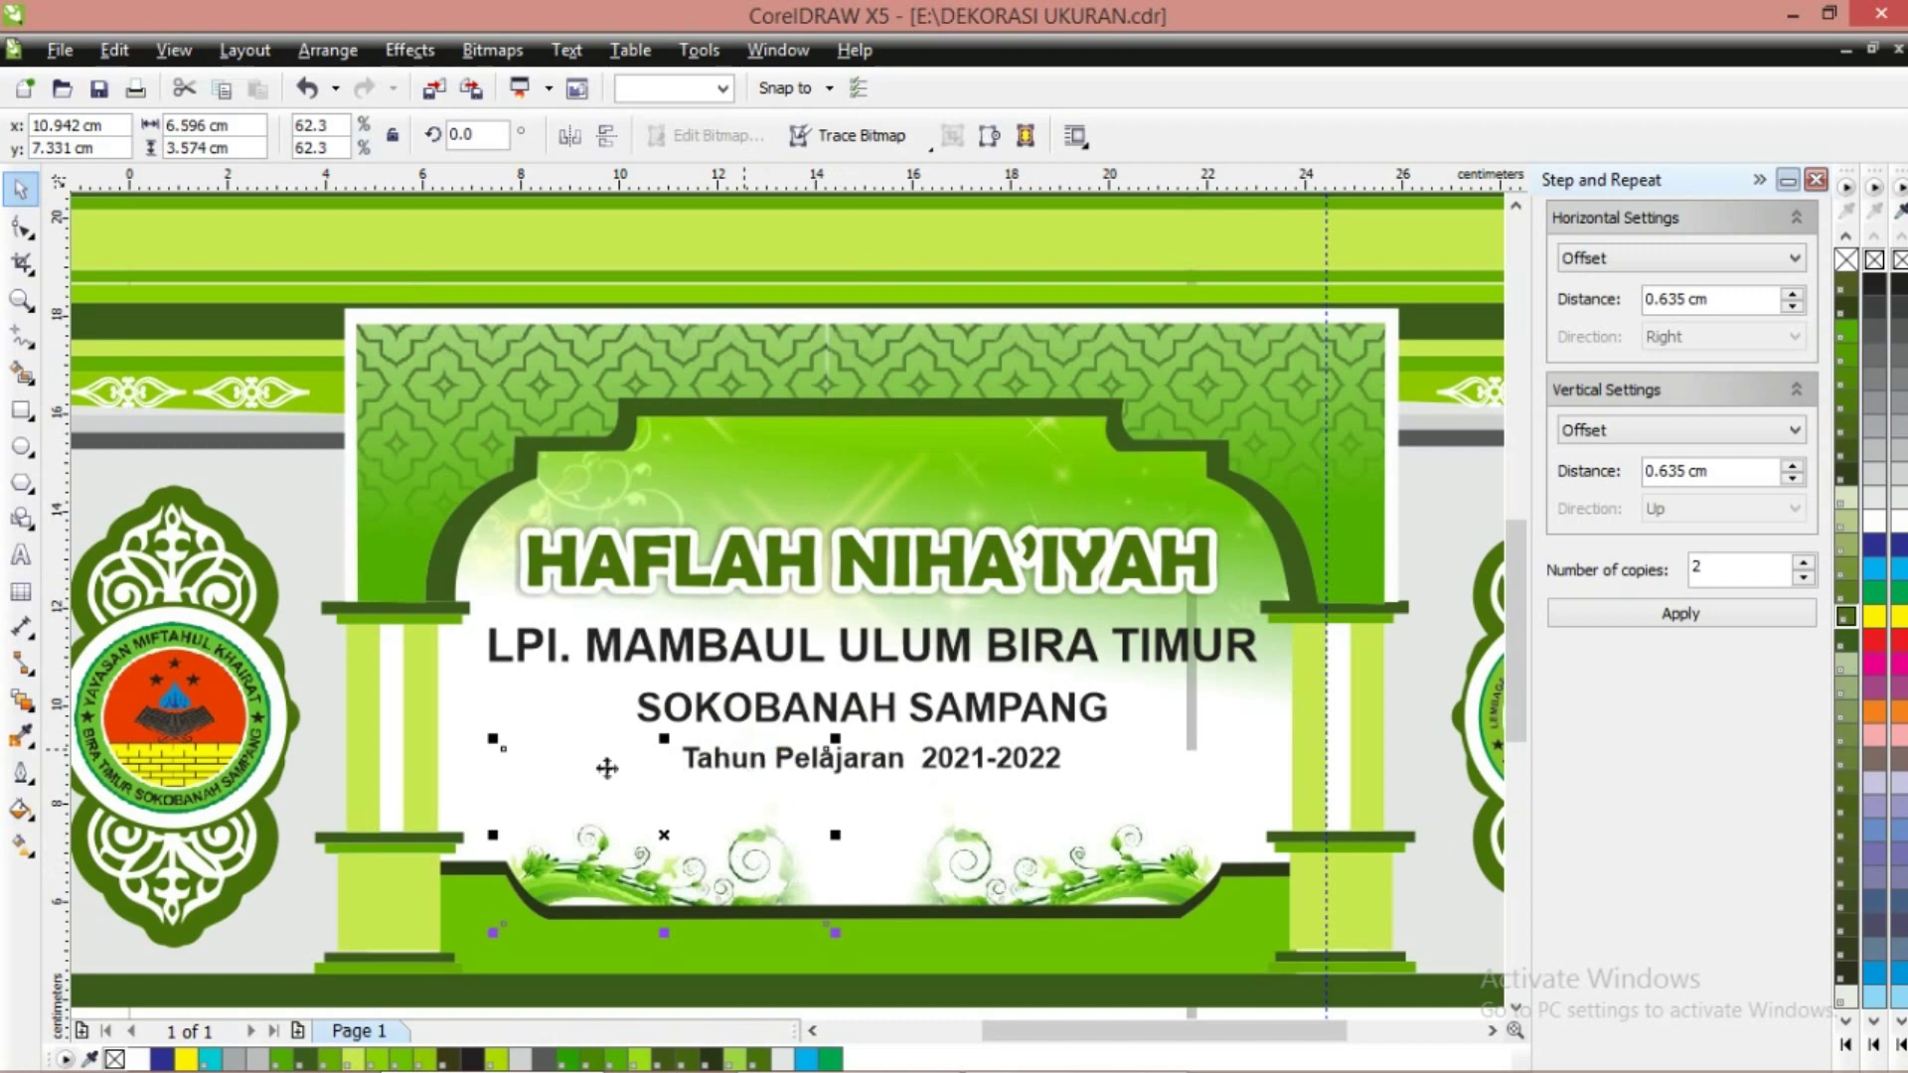
left_click(23, 662)
left_click(30, 705)
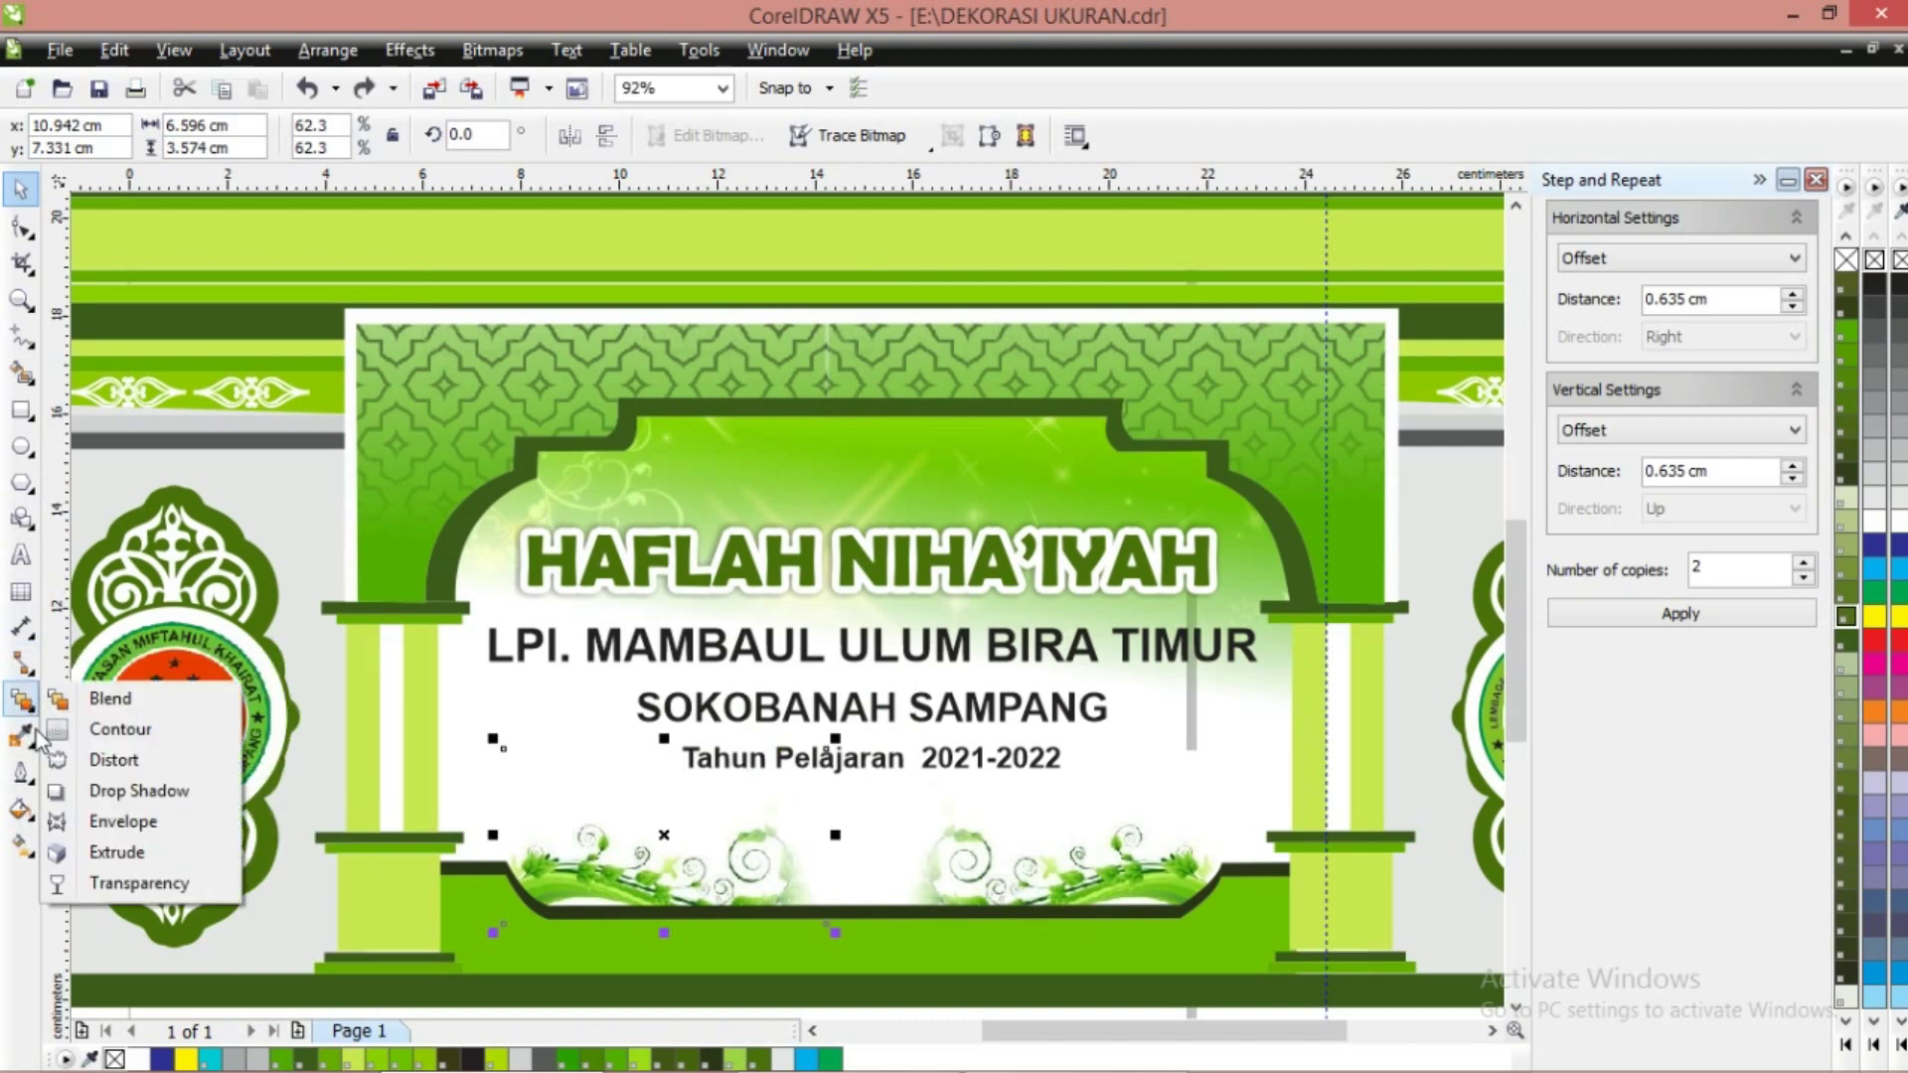
left_click(134, 879)
mouse_move(731, 865)
left_mouse_down()
mouse_move(795, 846)
mouse_move(715, 859)
left_mouse_up()
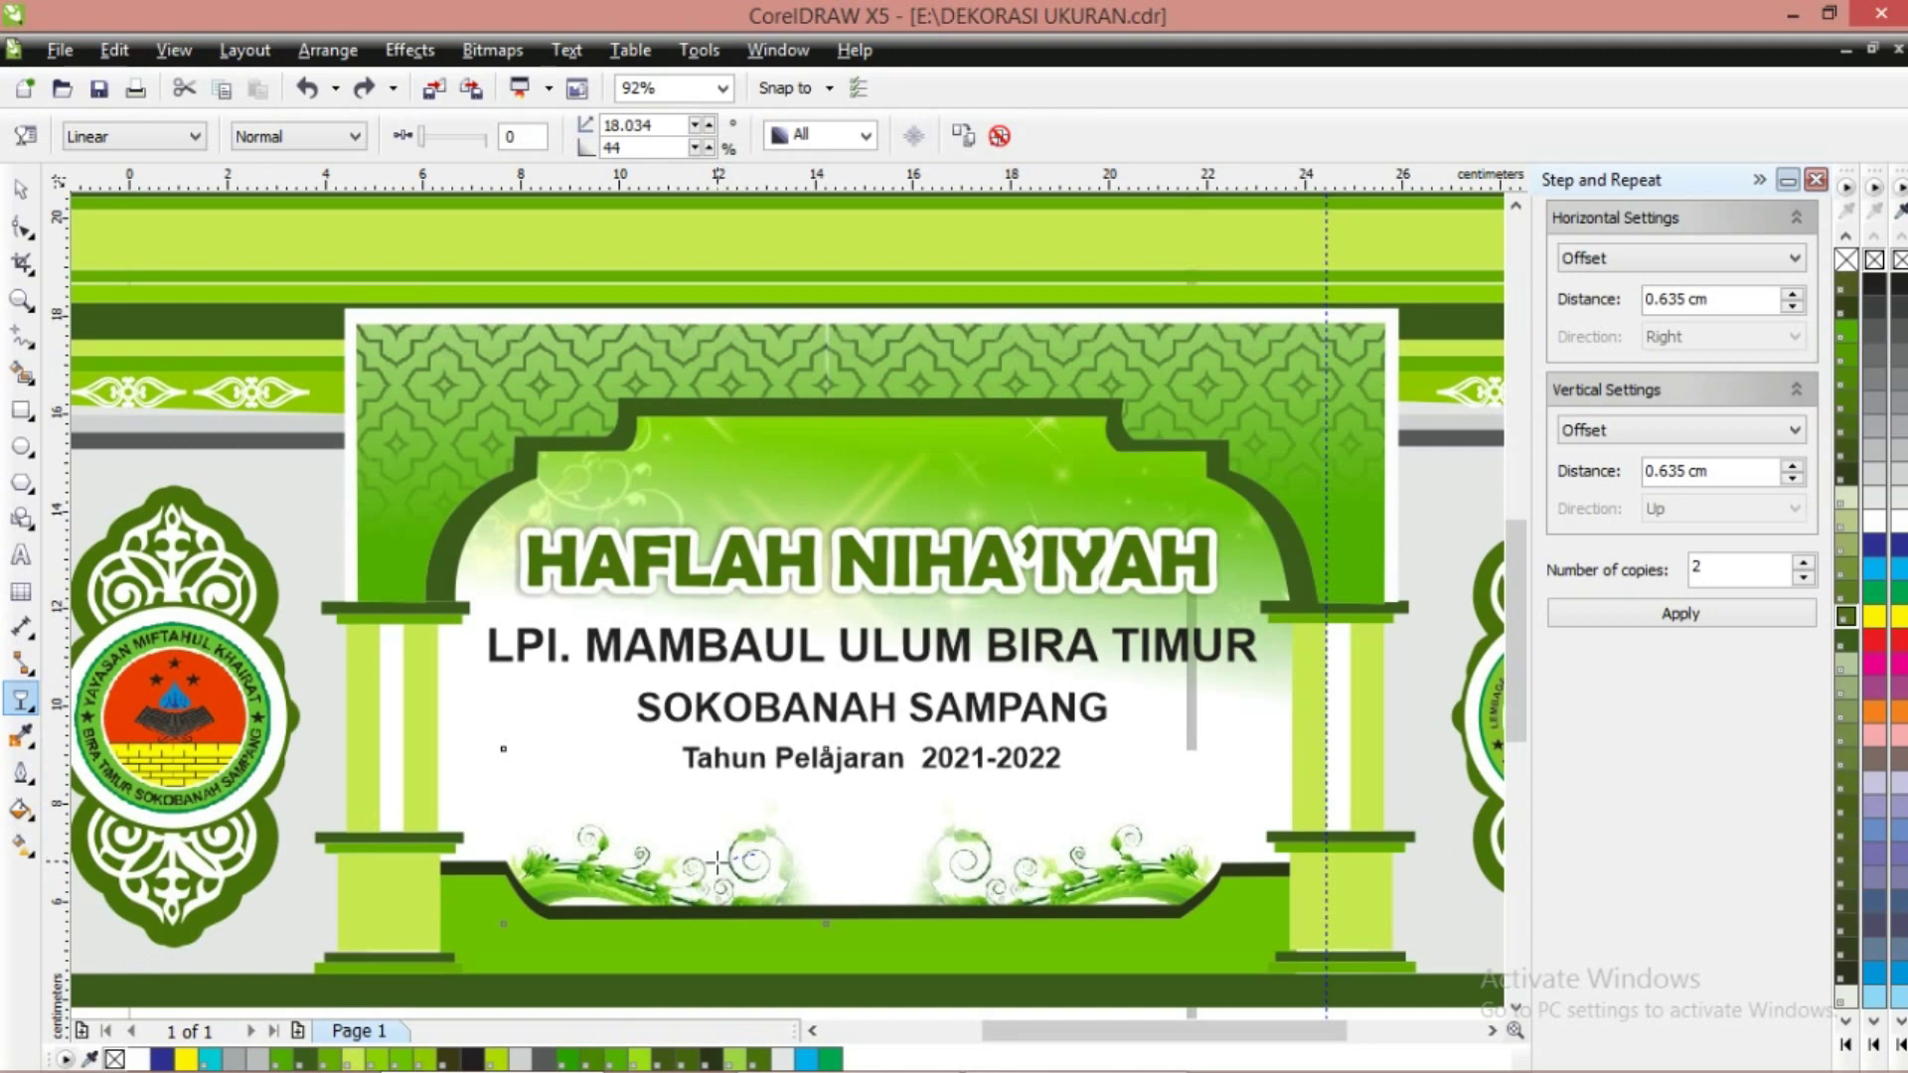
left_click(24, 191)
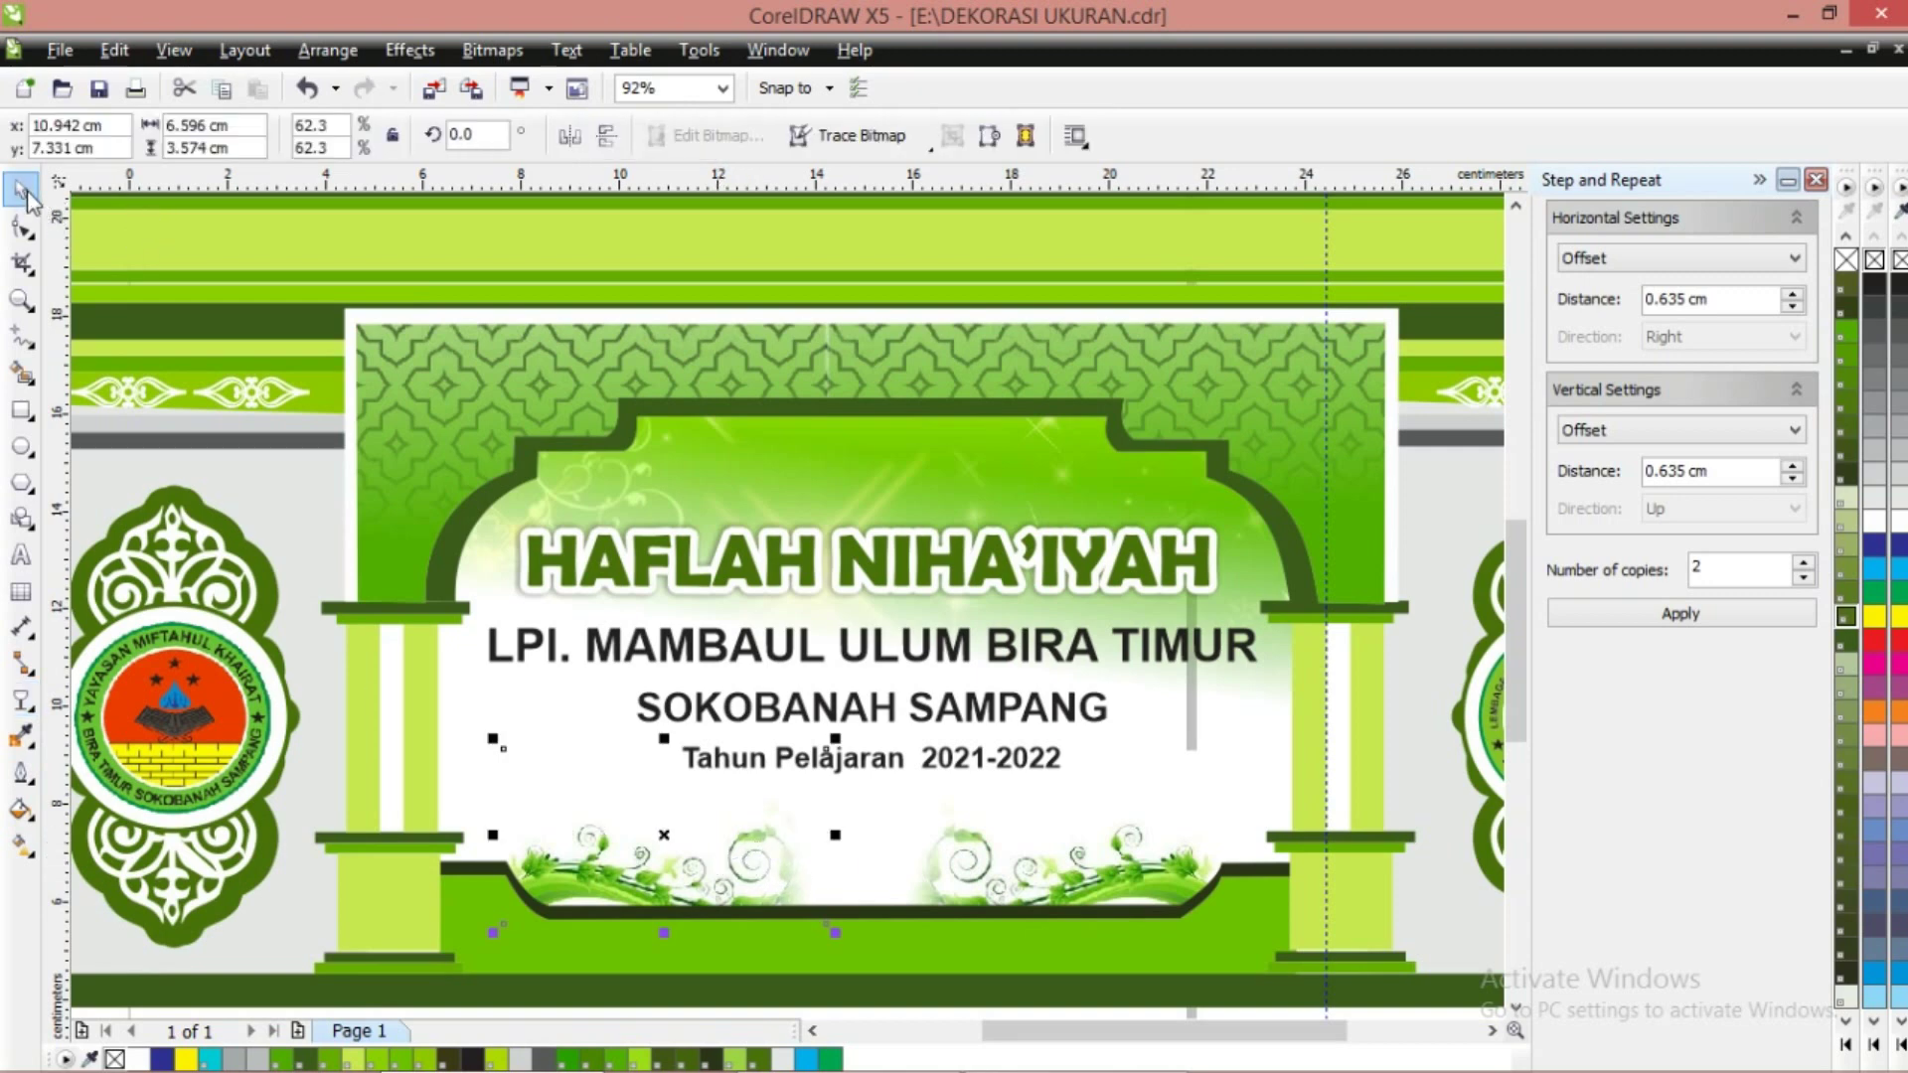
left_click(1155, 894)
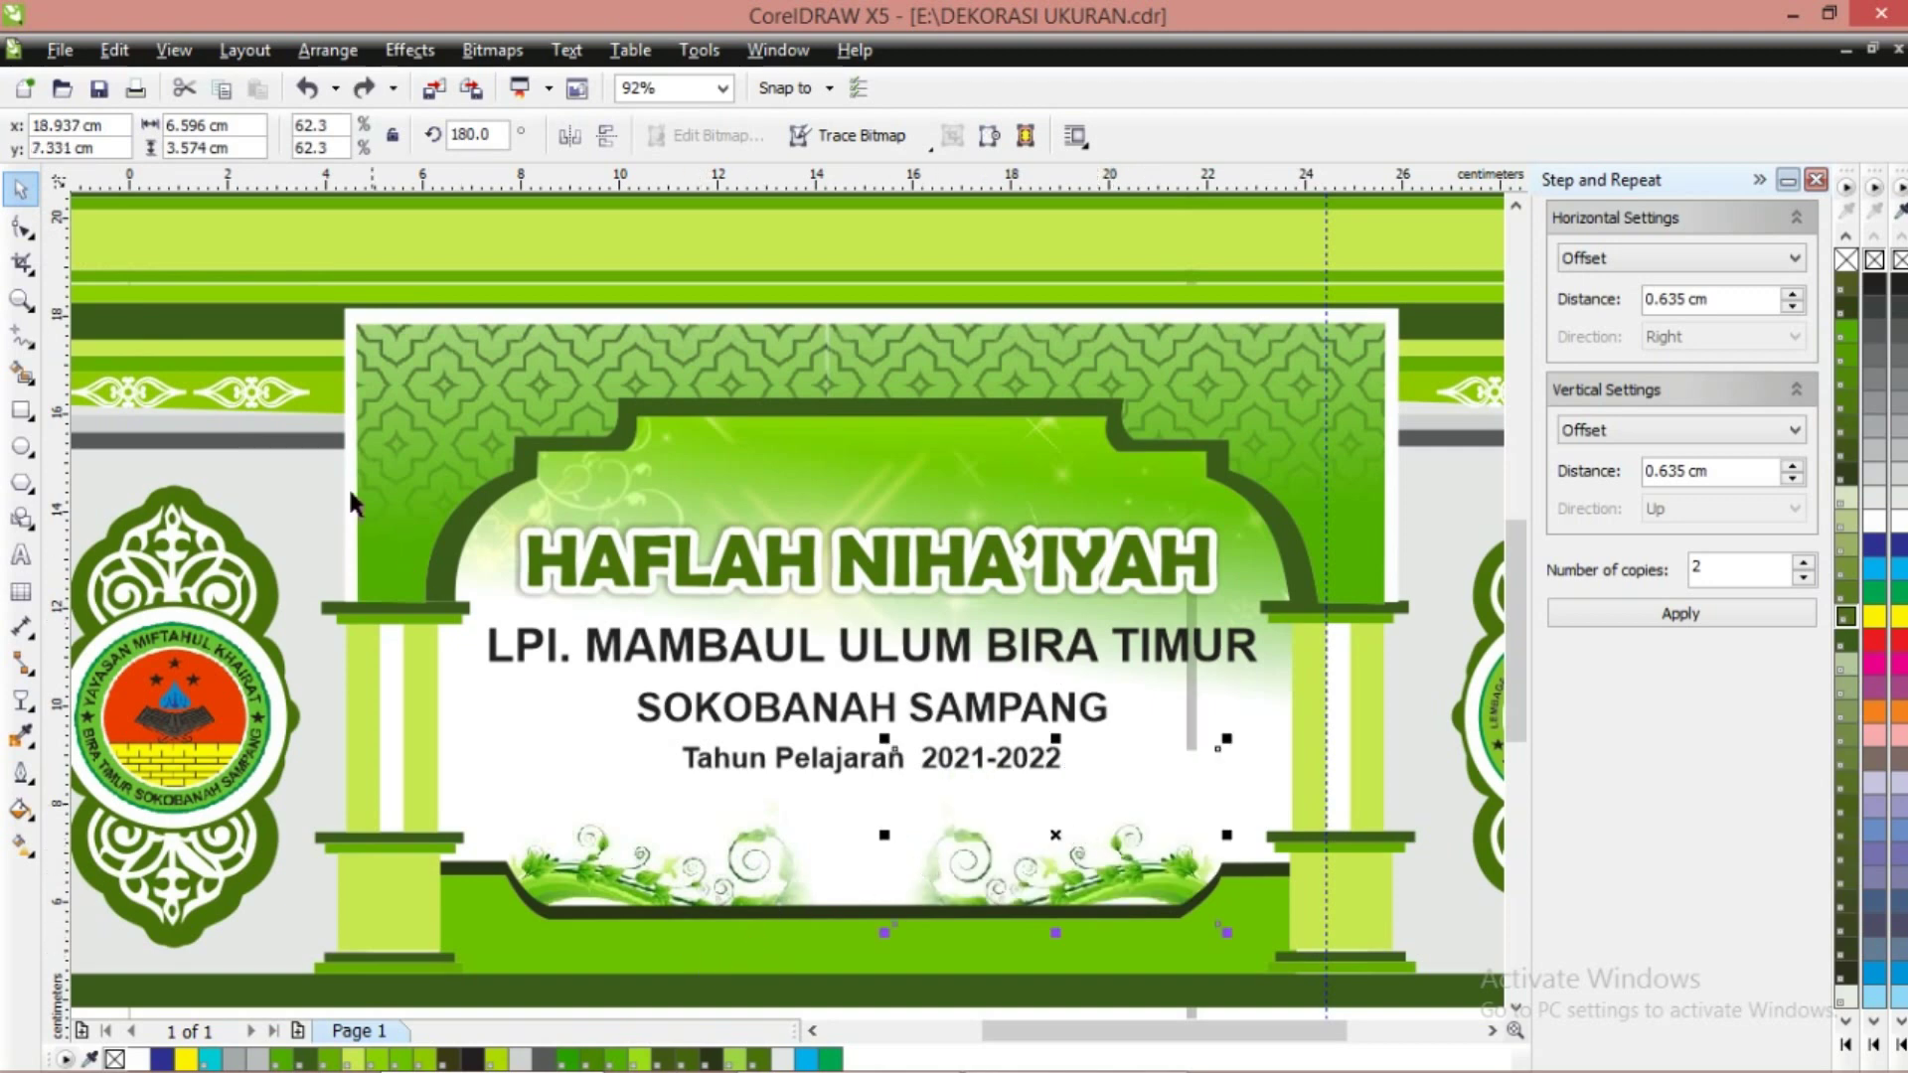
Open the contents of the patterned arch's PowerClip for editing and ungroup the geometric pattern
left_click(640, 362)
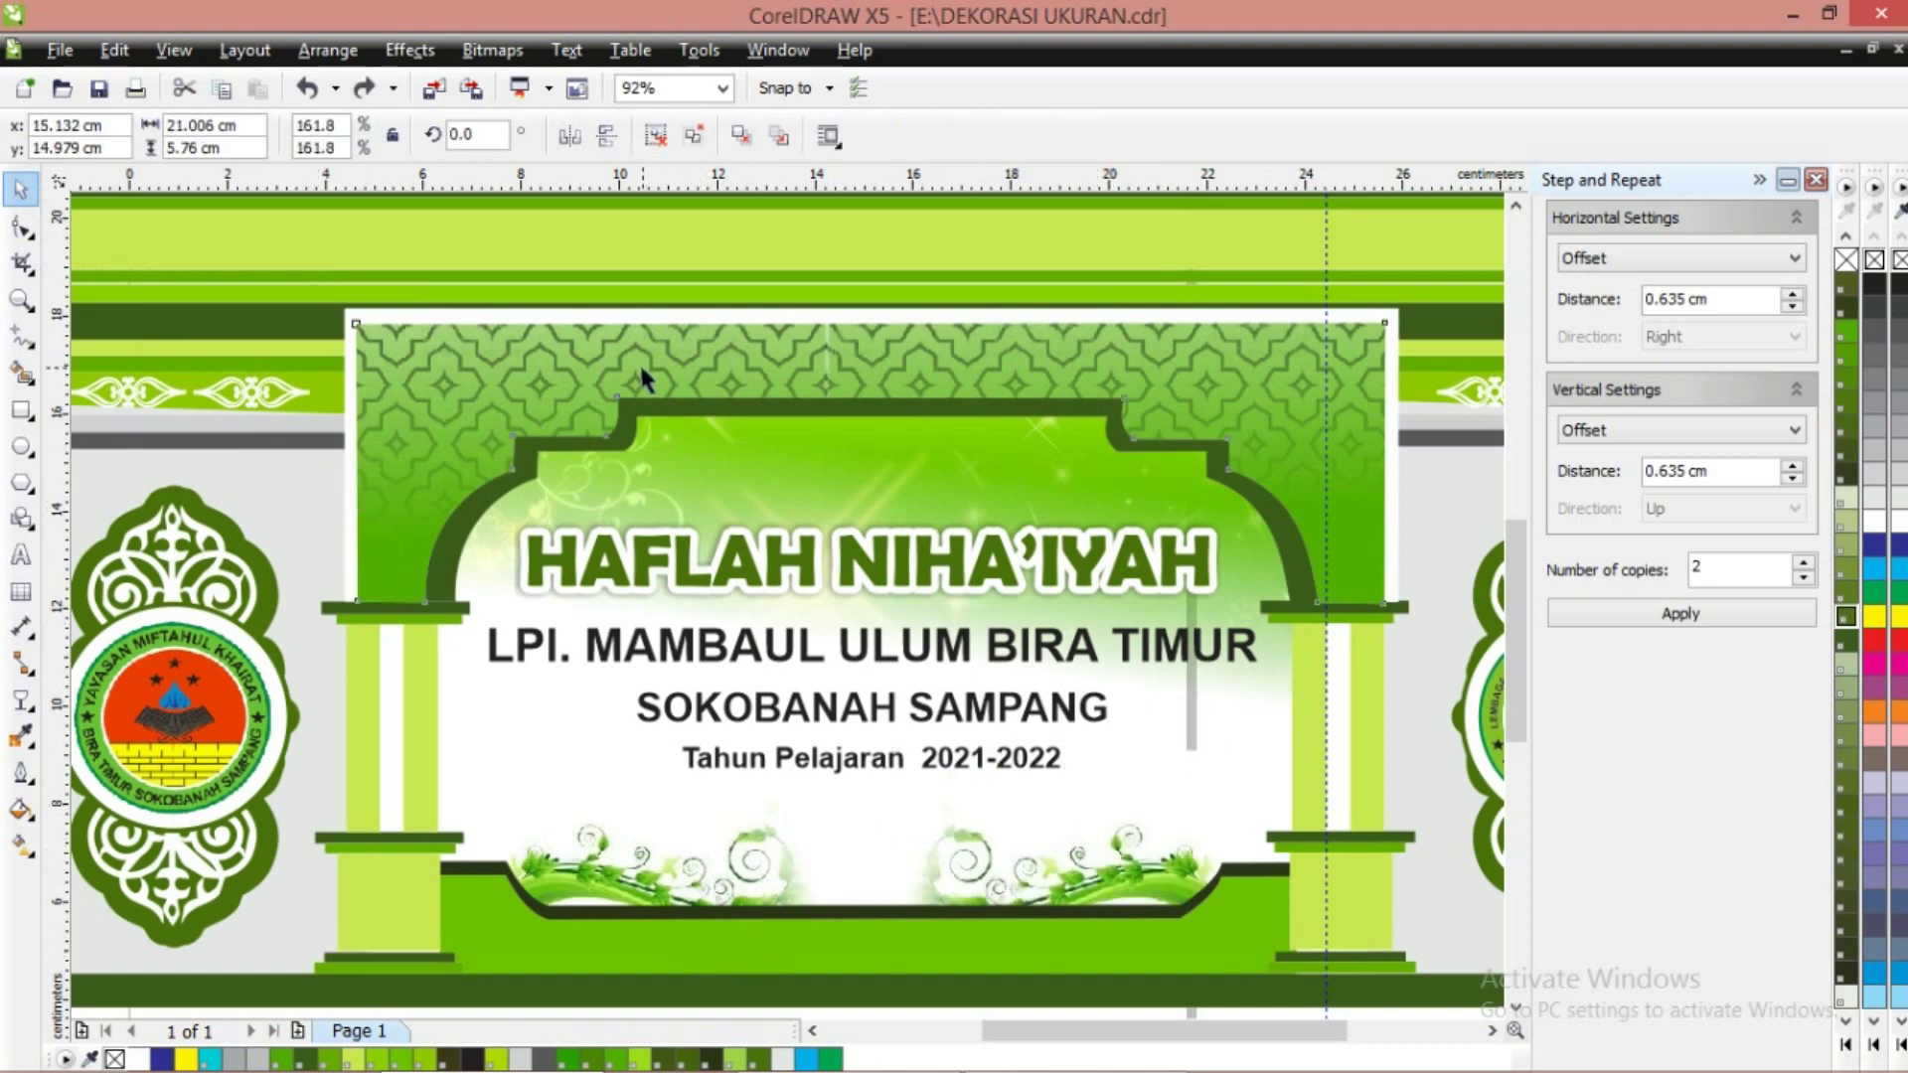
right_click(738, 370)
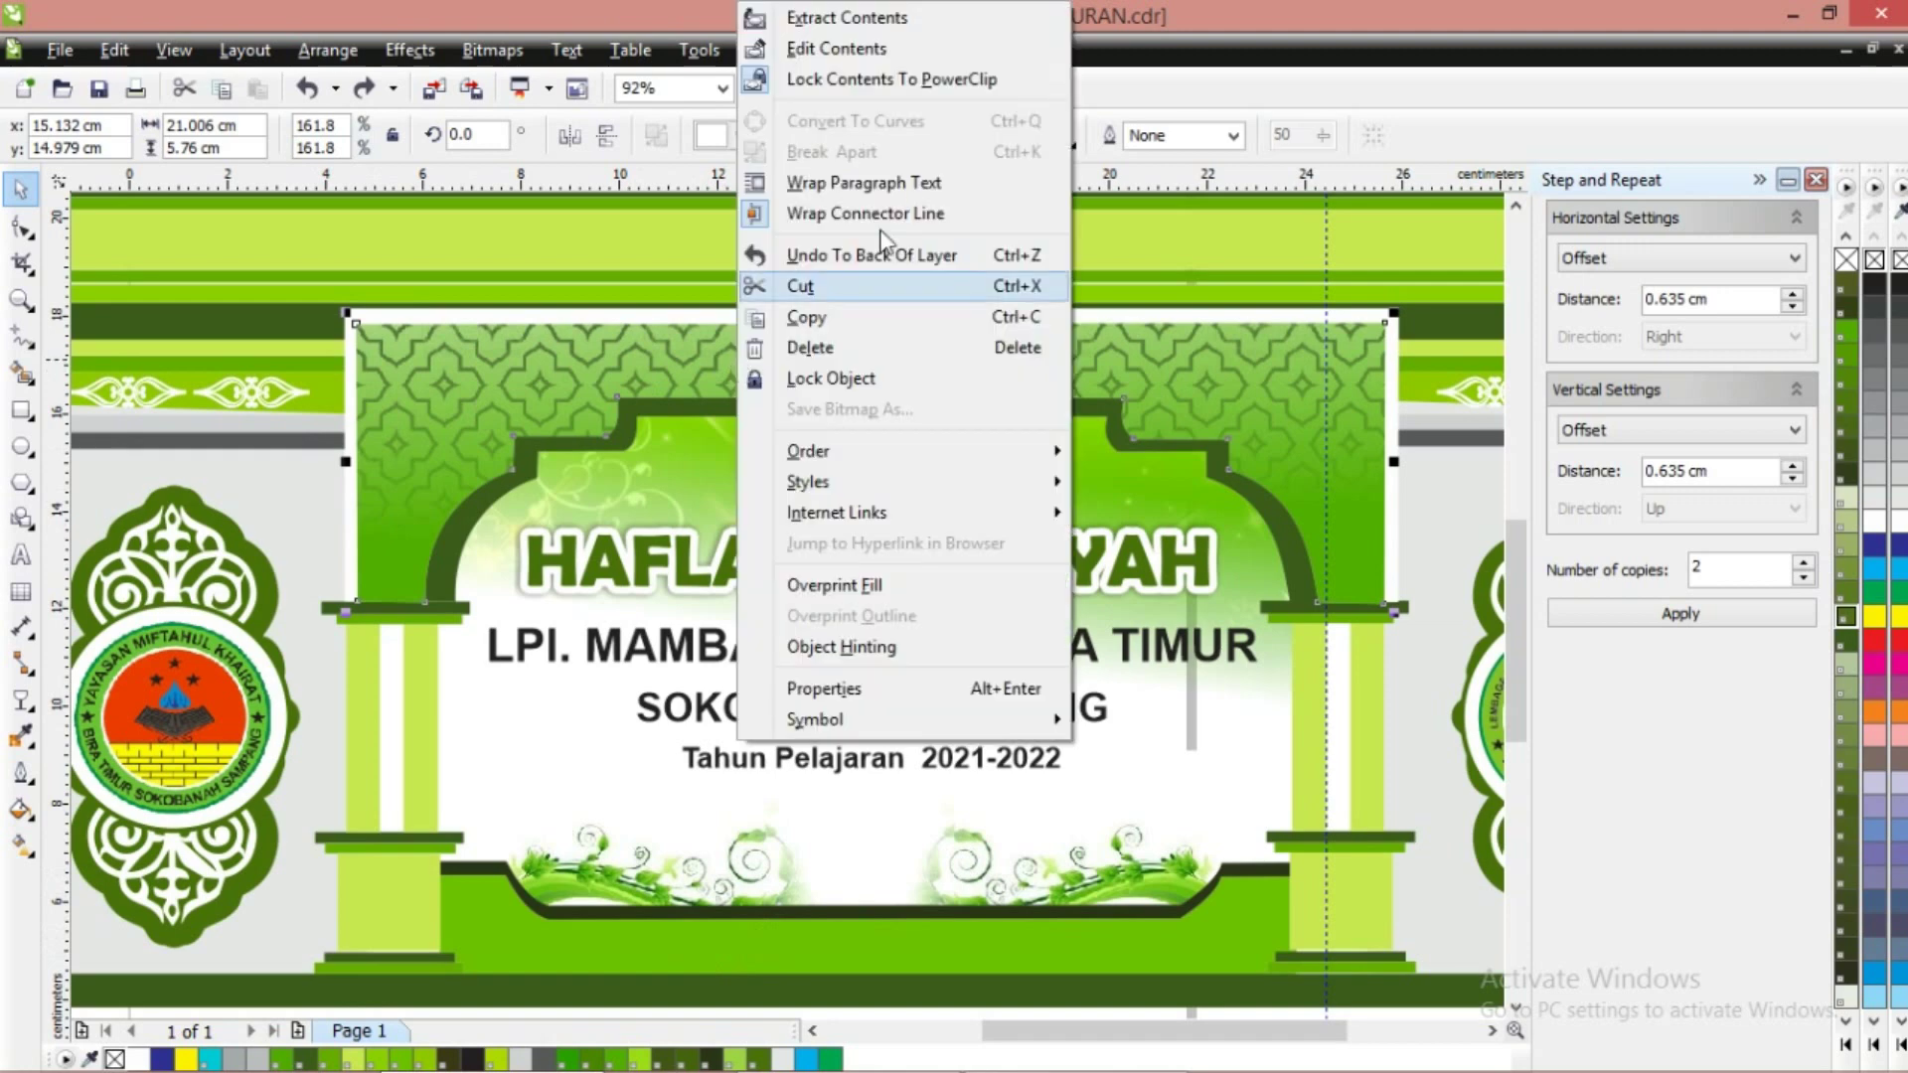
left_click(876, 50)
left_click(714, 320)
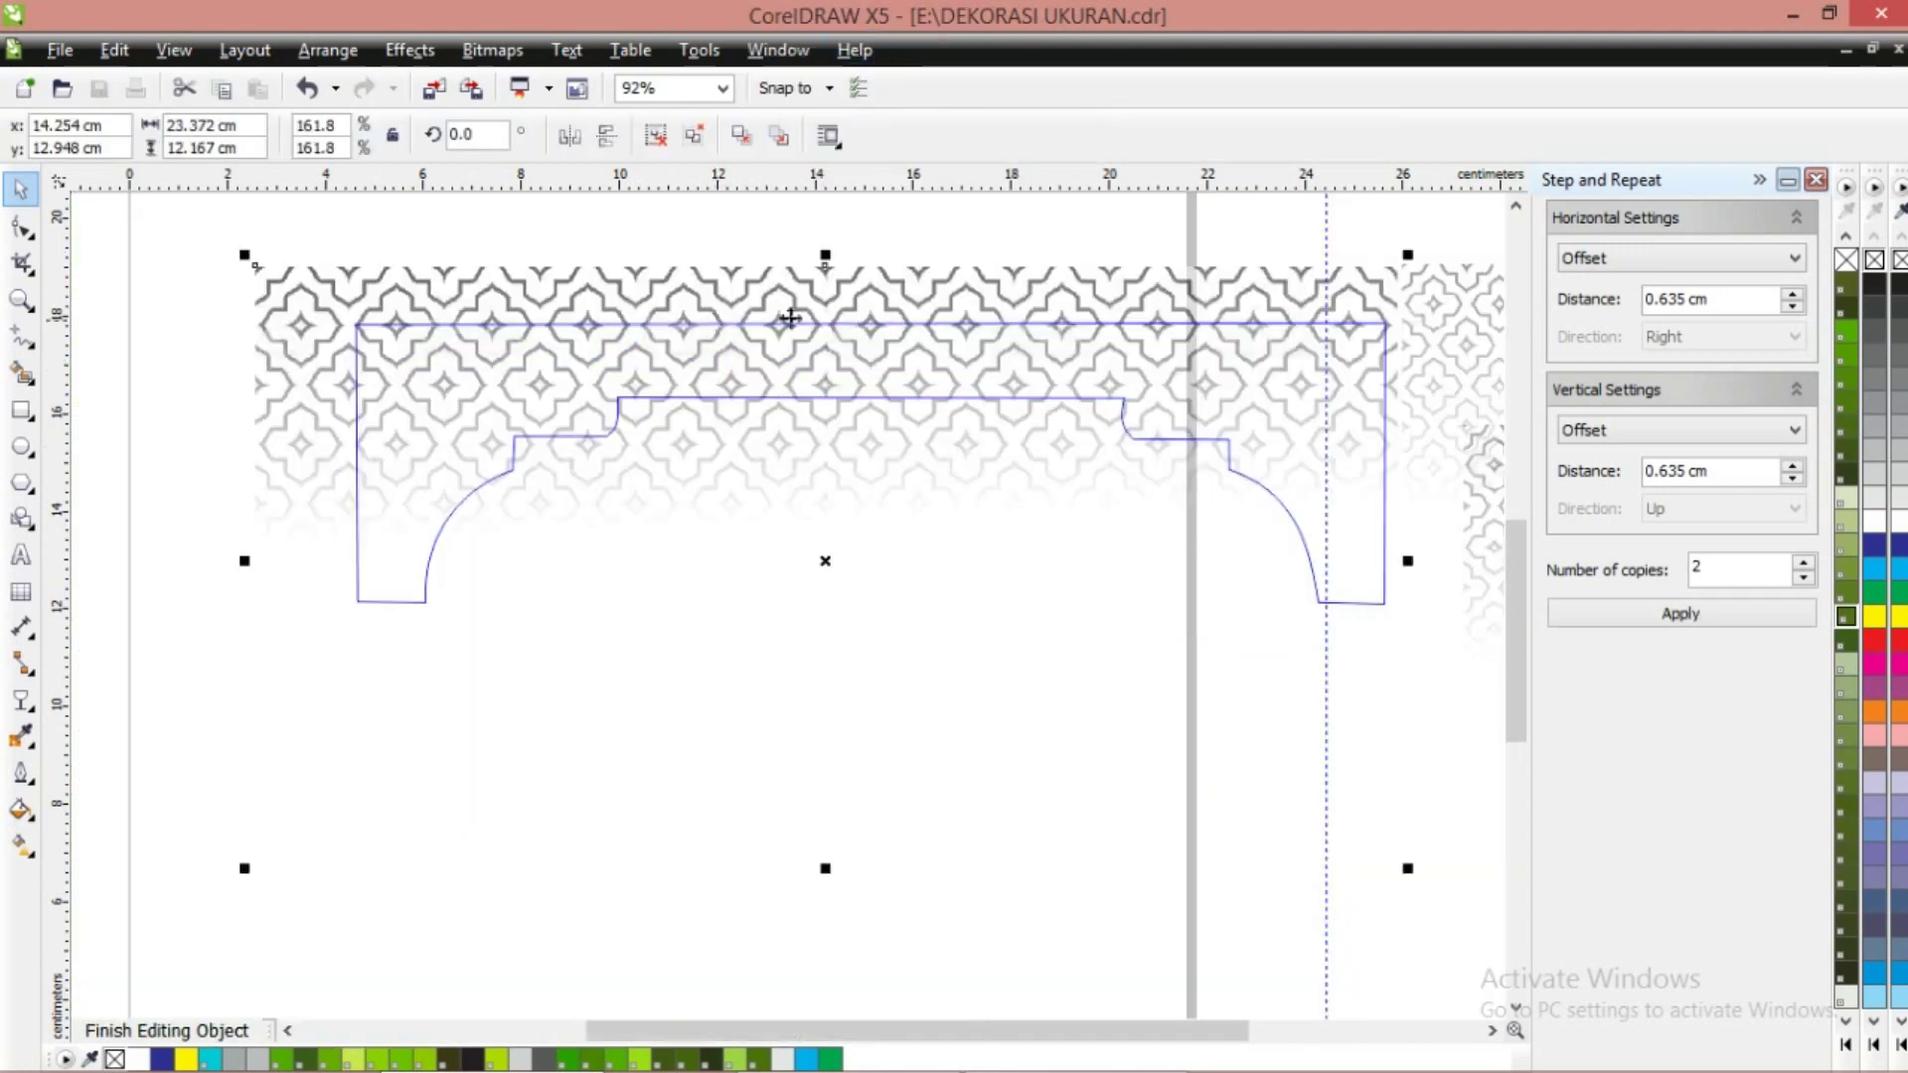
left_click(658, 139)
left_click(1084, 571)
left_click(1006, 260)
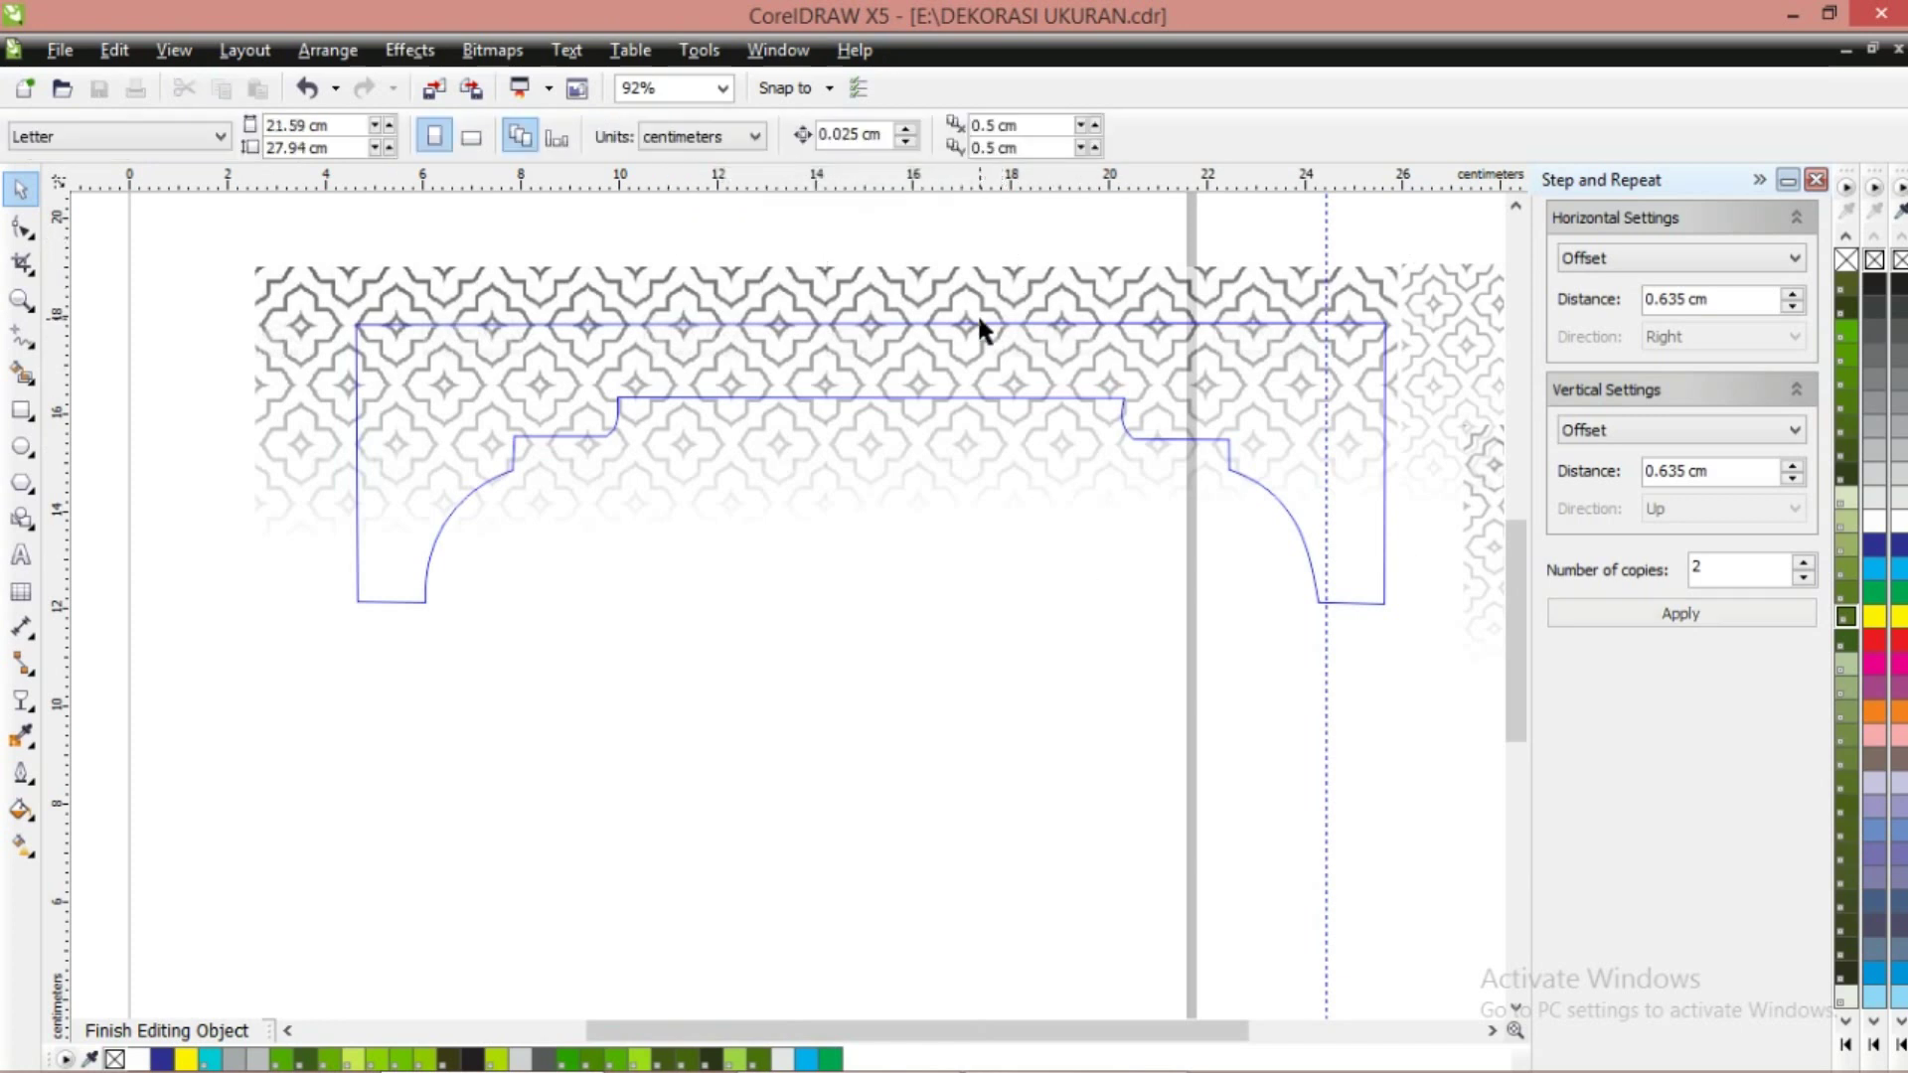
Pull the two halves of the geometric pattern apart sideways and undo both moves
left_click_drag(980, 319, 1167, 289)
left_click(650, 370)
left_click_drag(644, 363, 440, 384)
key("ctrl+z")
key("ctrl+z")
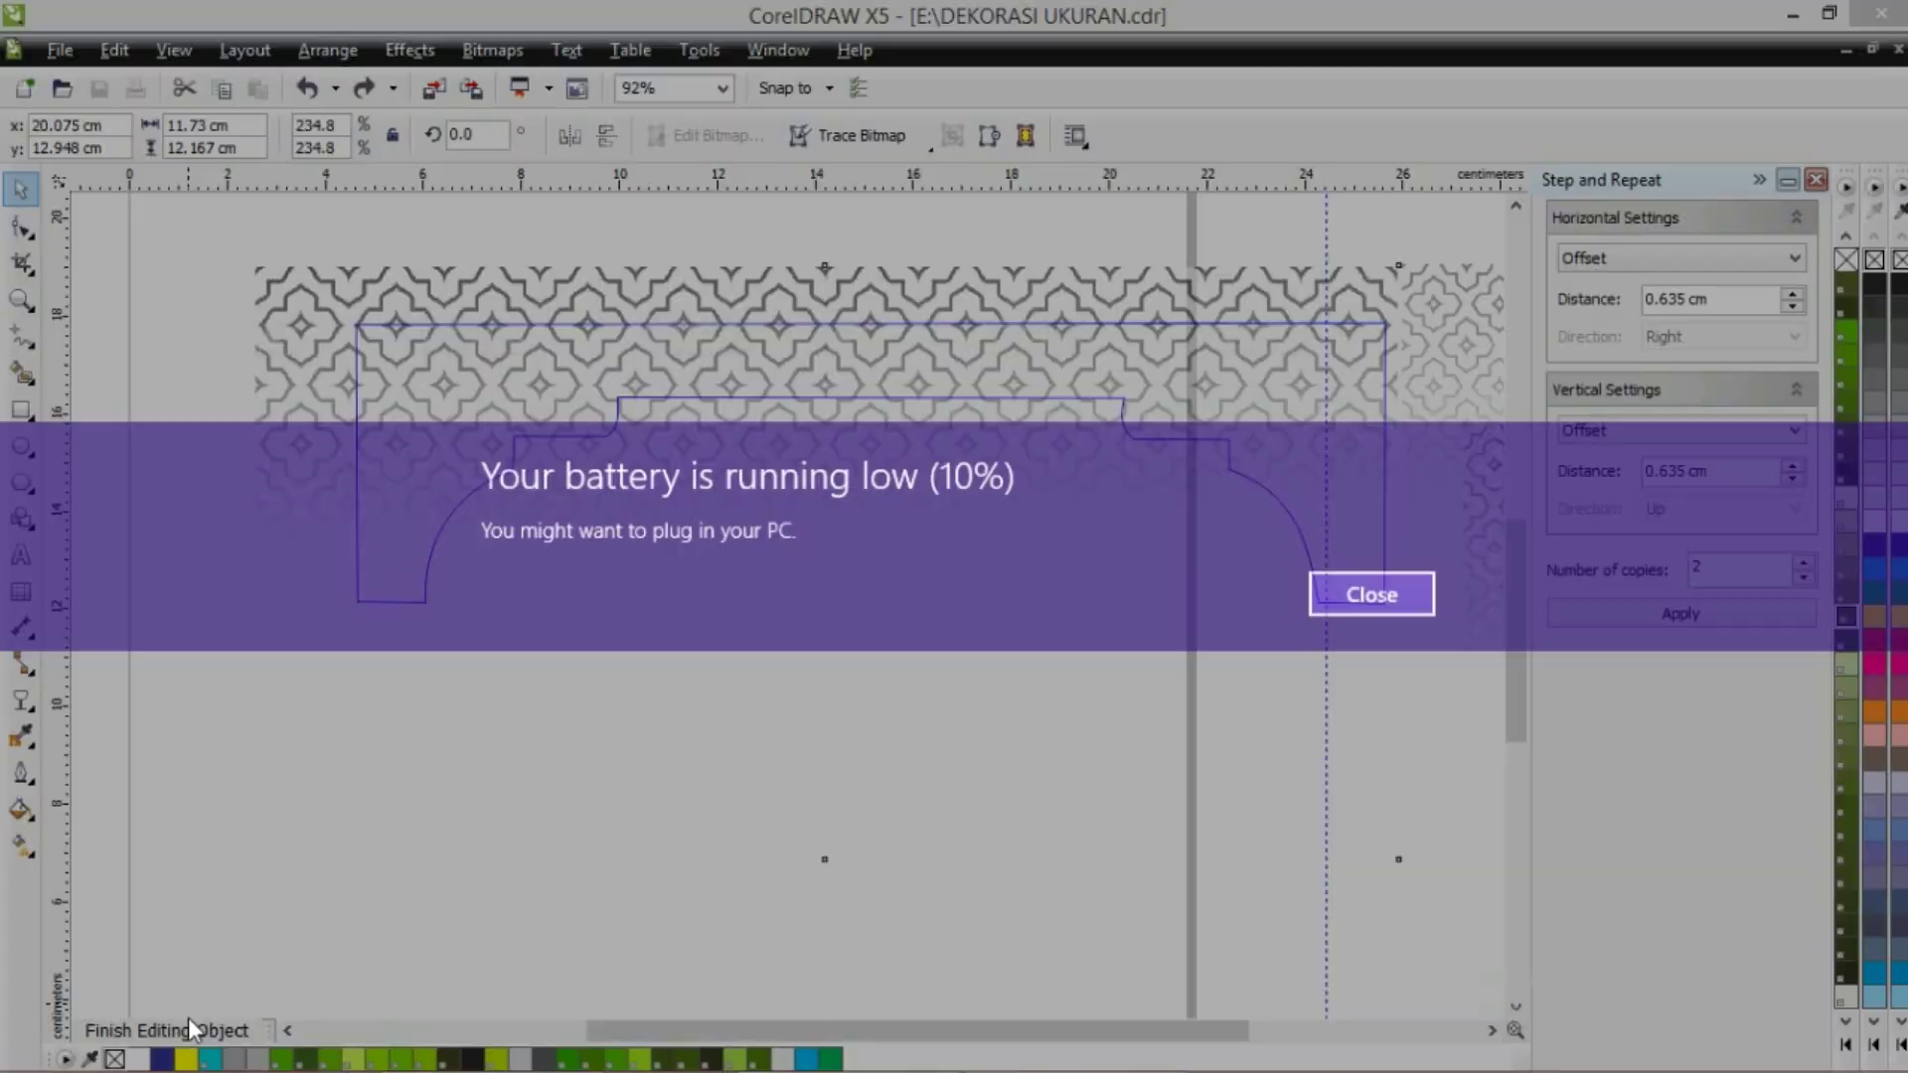
Finish editing the arch's PowerClip contents and return to the full stage design
left_click(188, 1024)
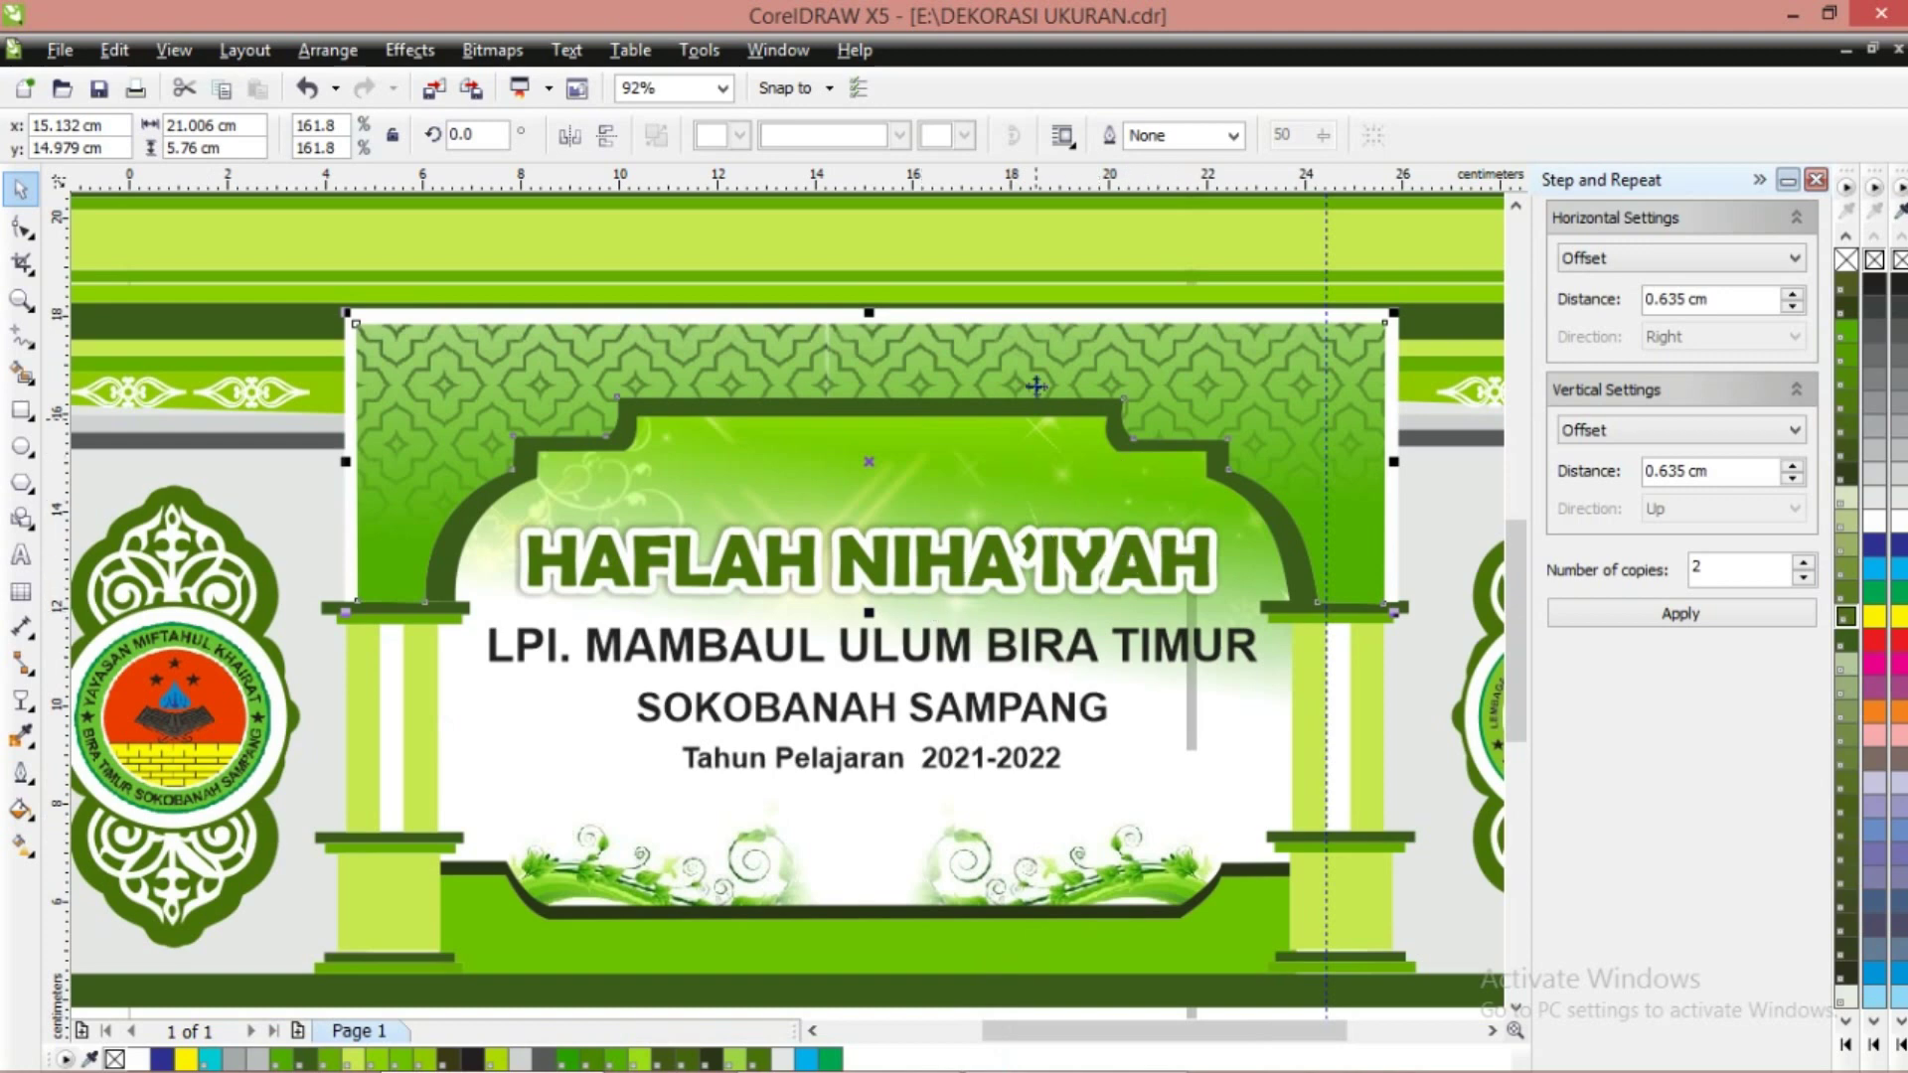
left_click(1123, 262)
left_click(1177, 411)
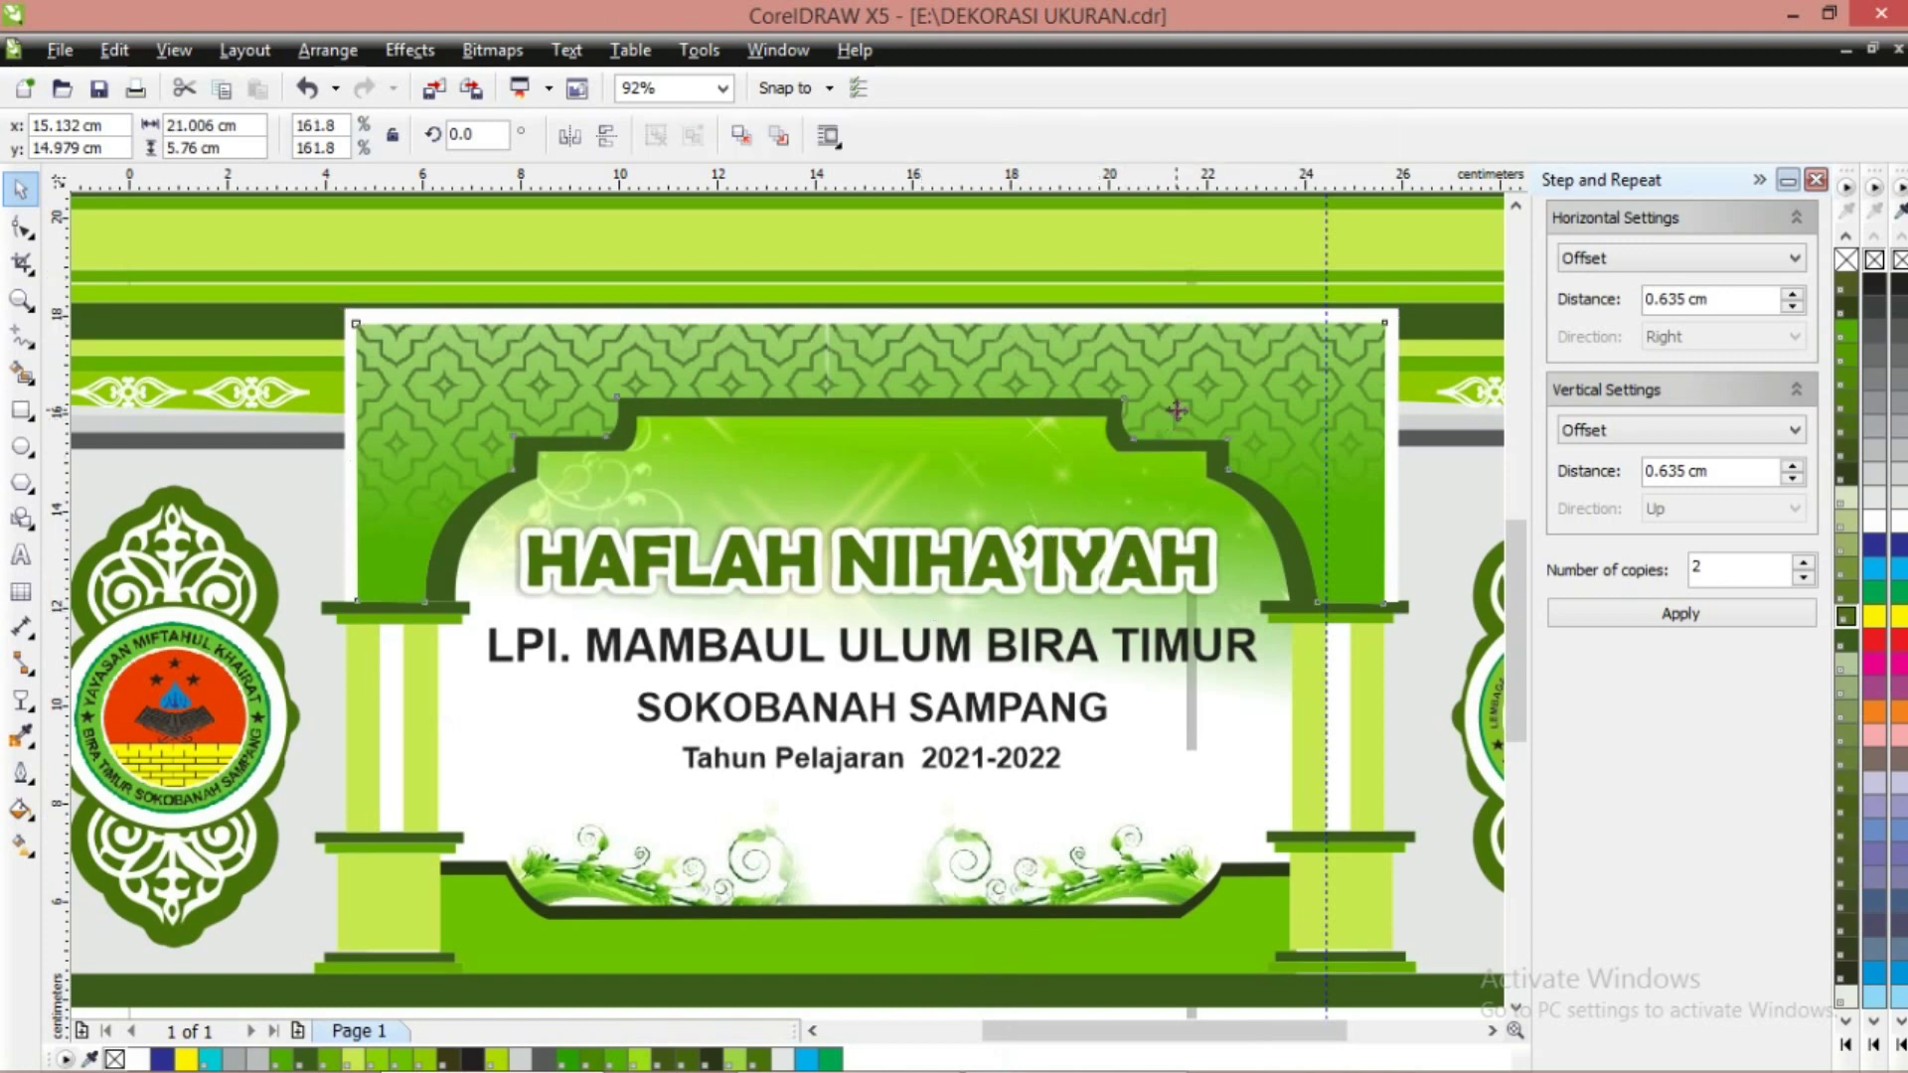
left_click(1371, 205)
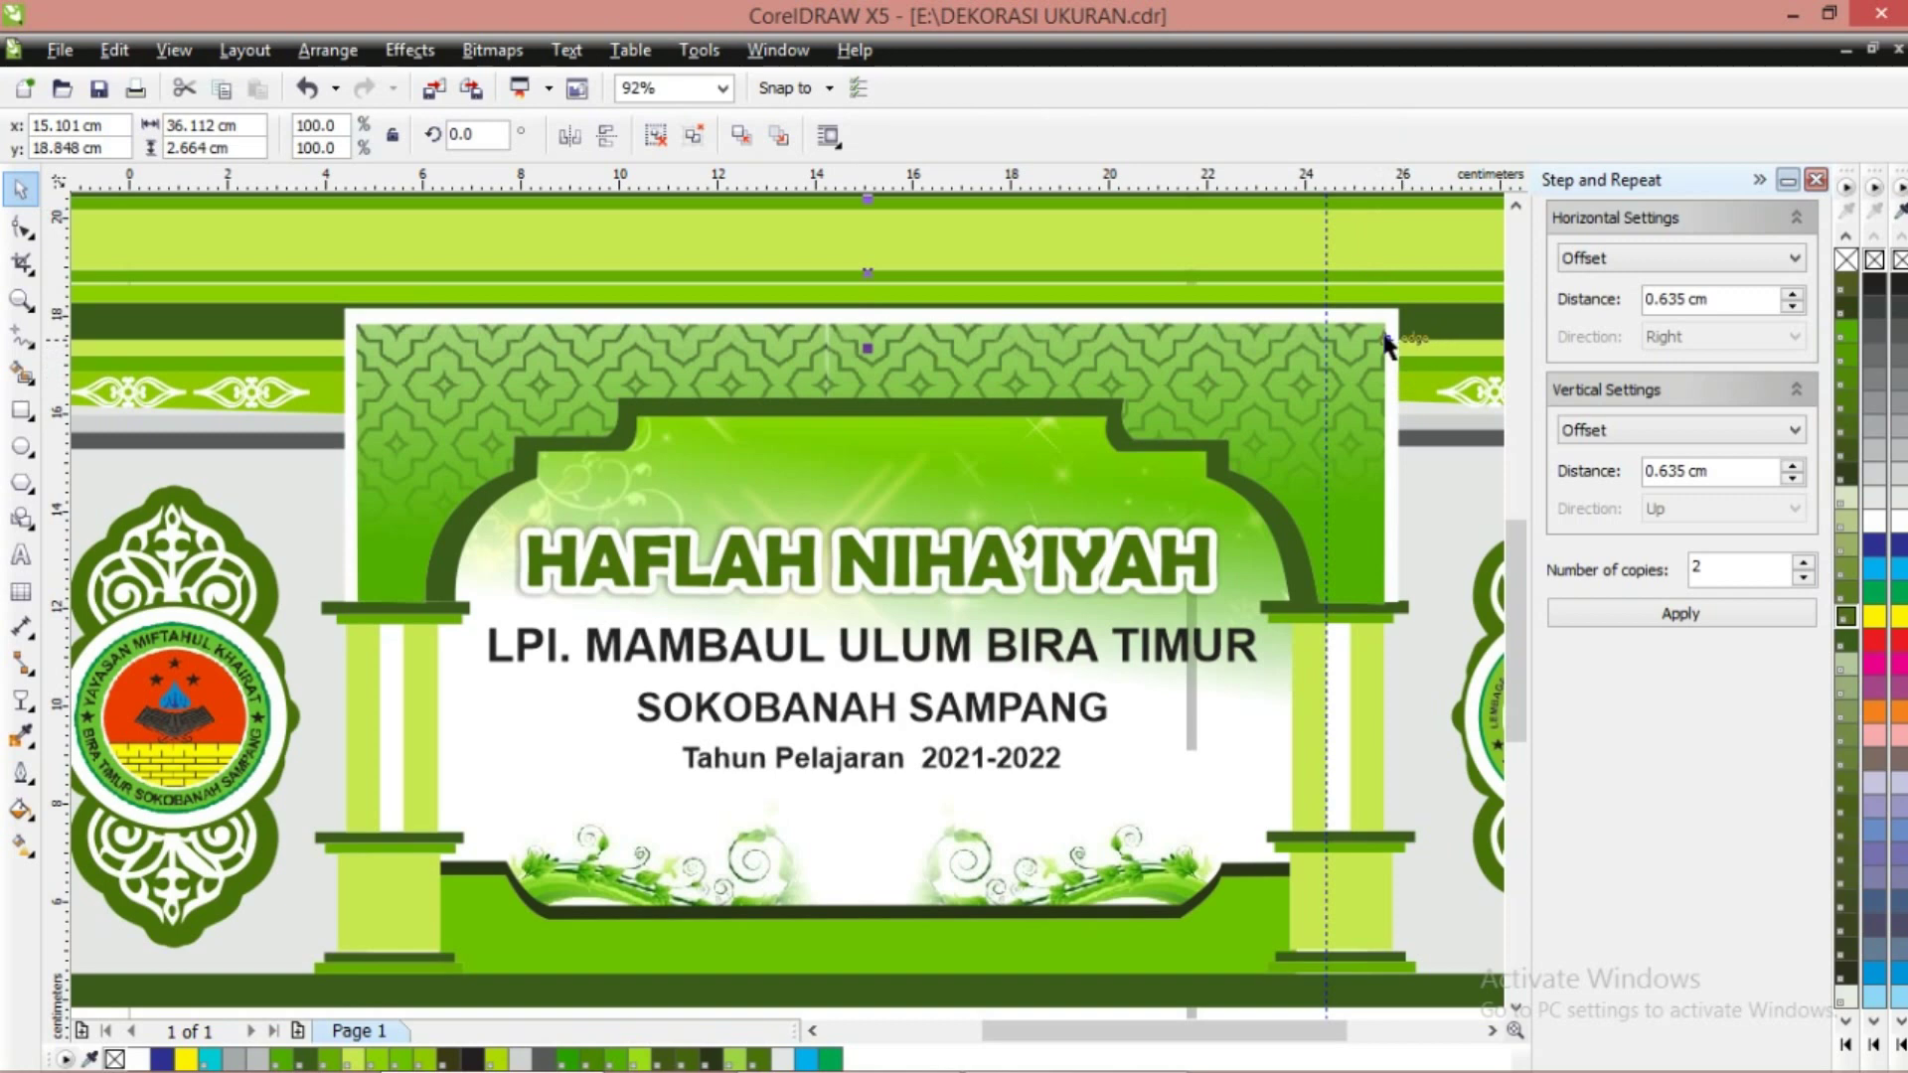
Move the white frame off the patterned arch, ungroup it and shift its top bar upward away from the side bars
left_click(1387, 343)
left_click_drag(1391, 315, 1347, 240)
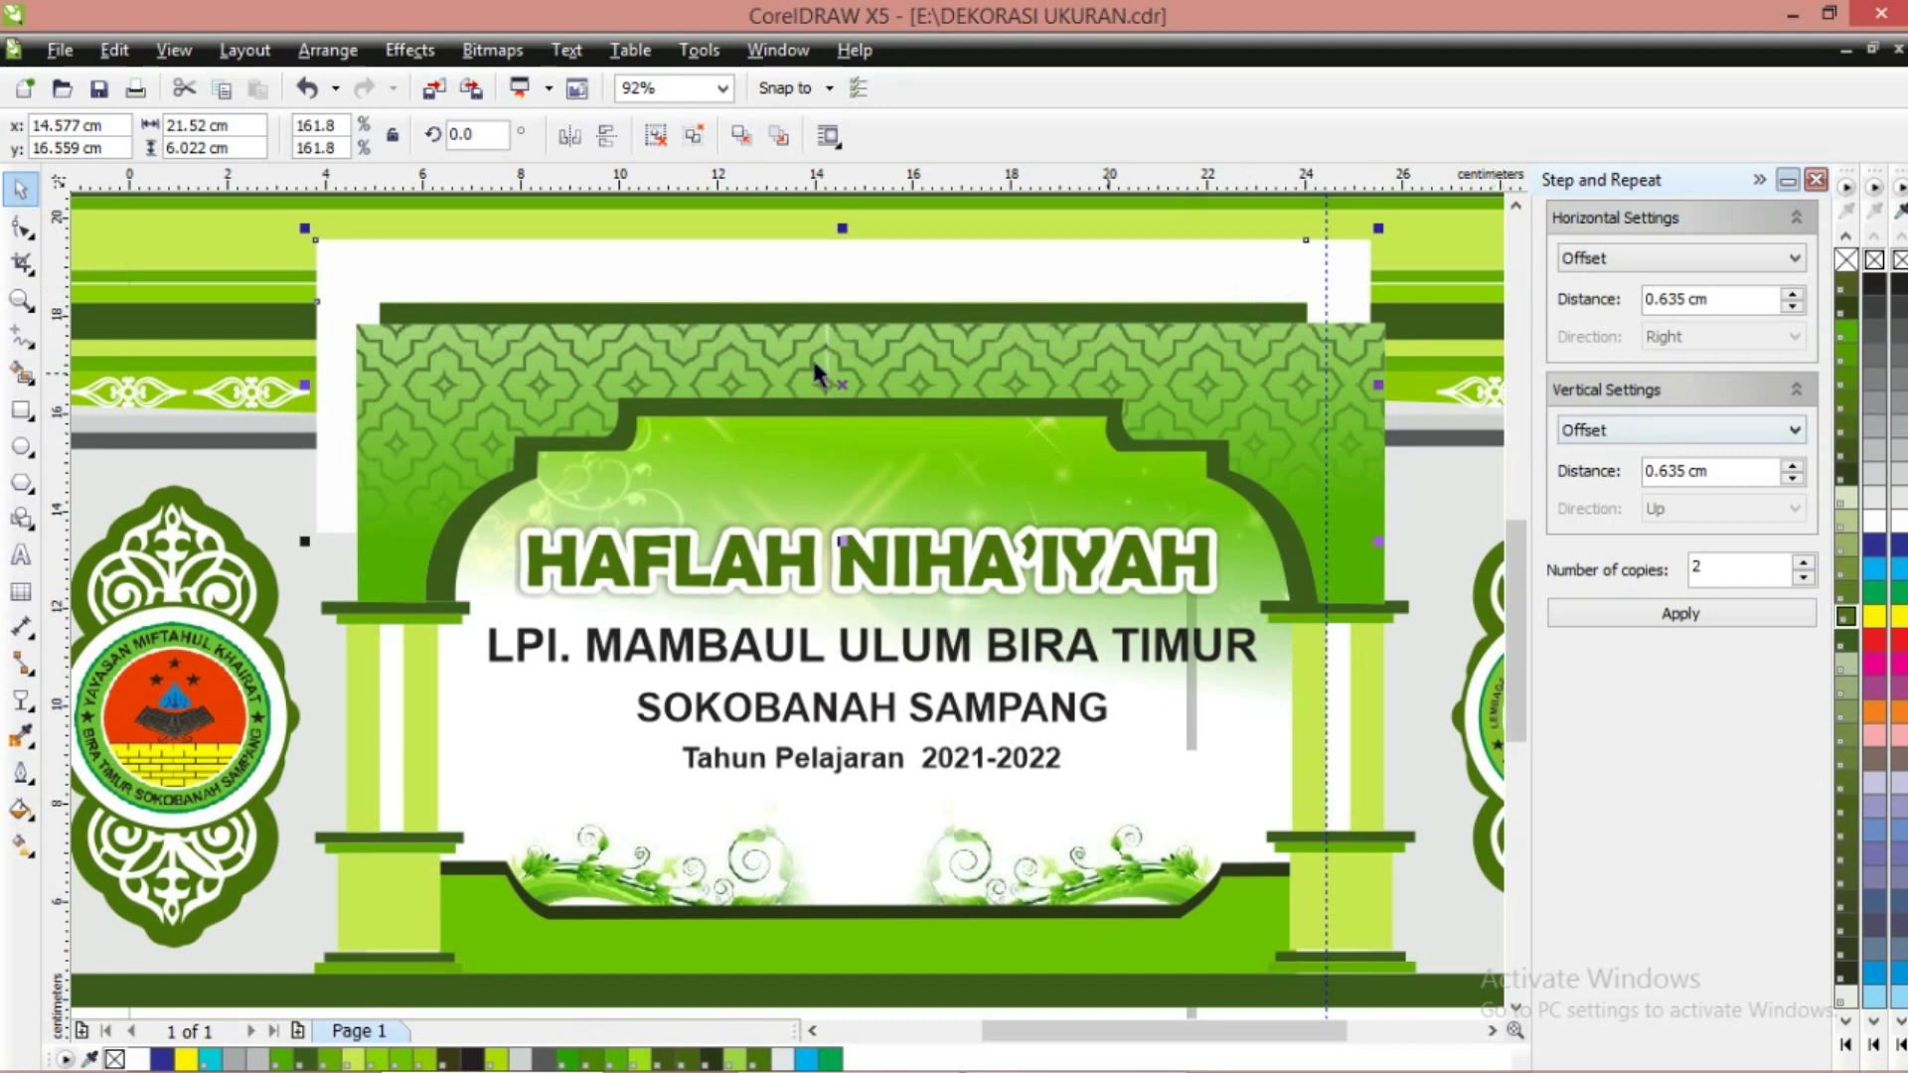
left_click_drag(795, 287, 686, 285)
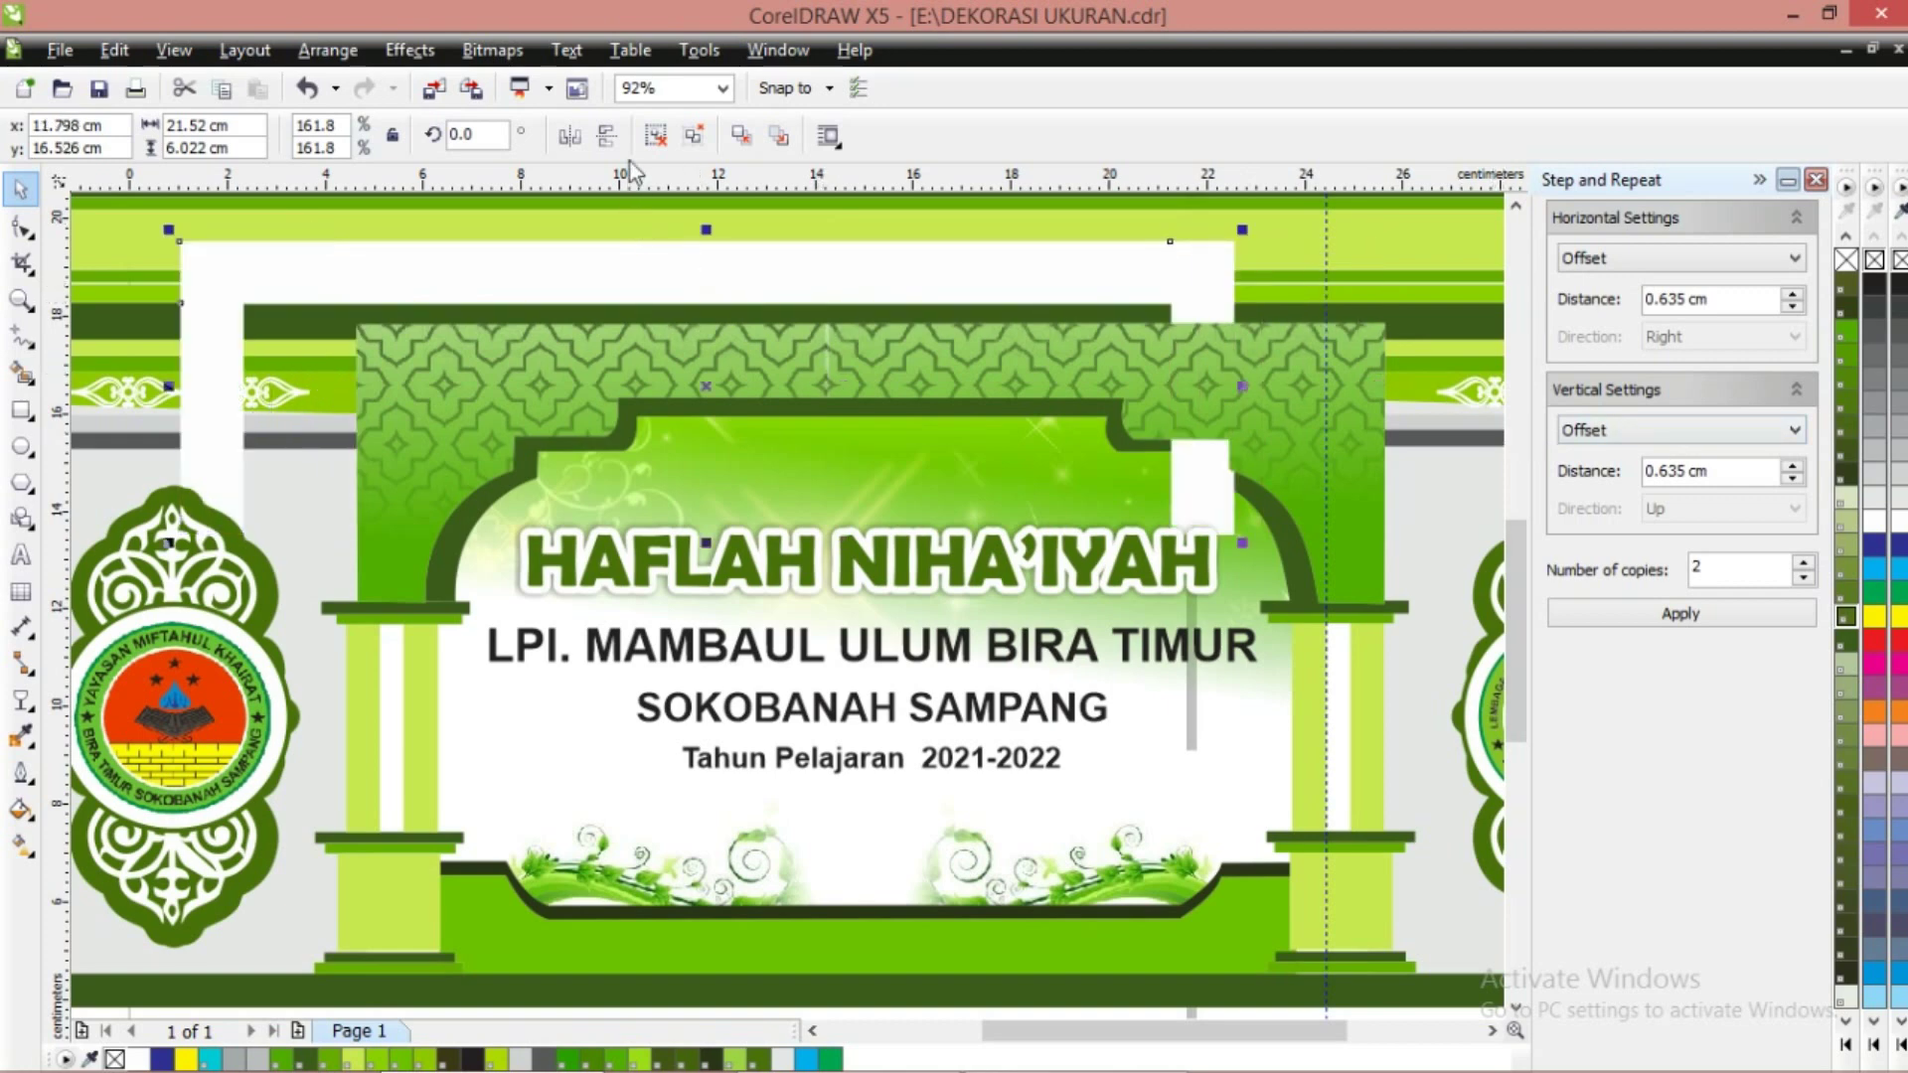
left_click(1212, 270)
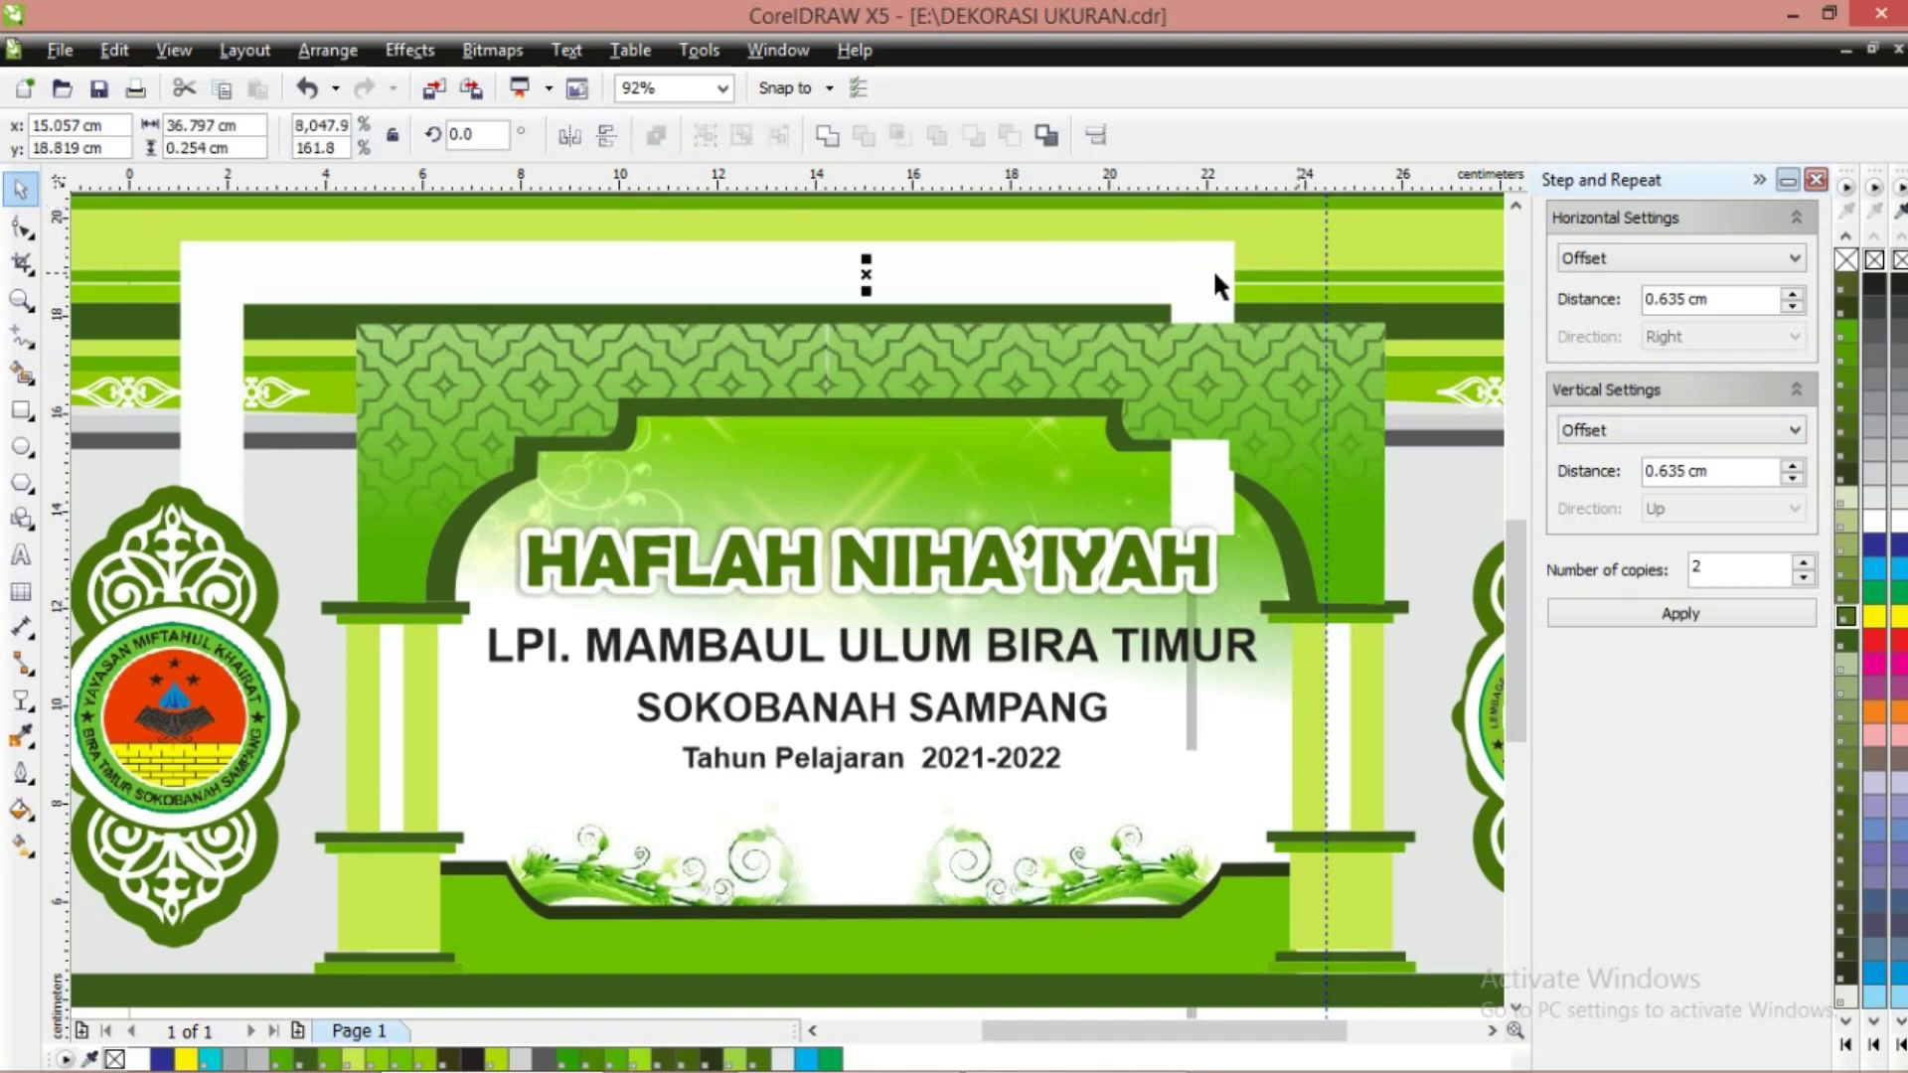
key("ctrl+z")
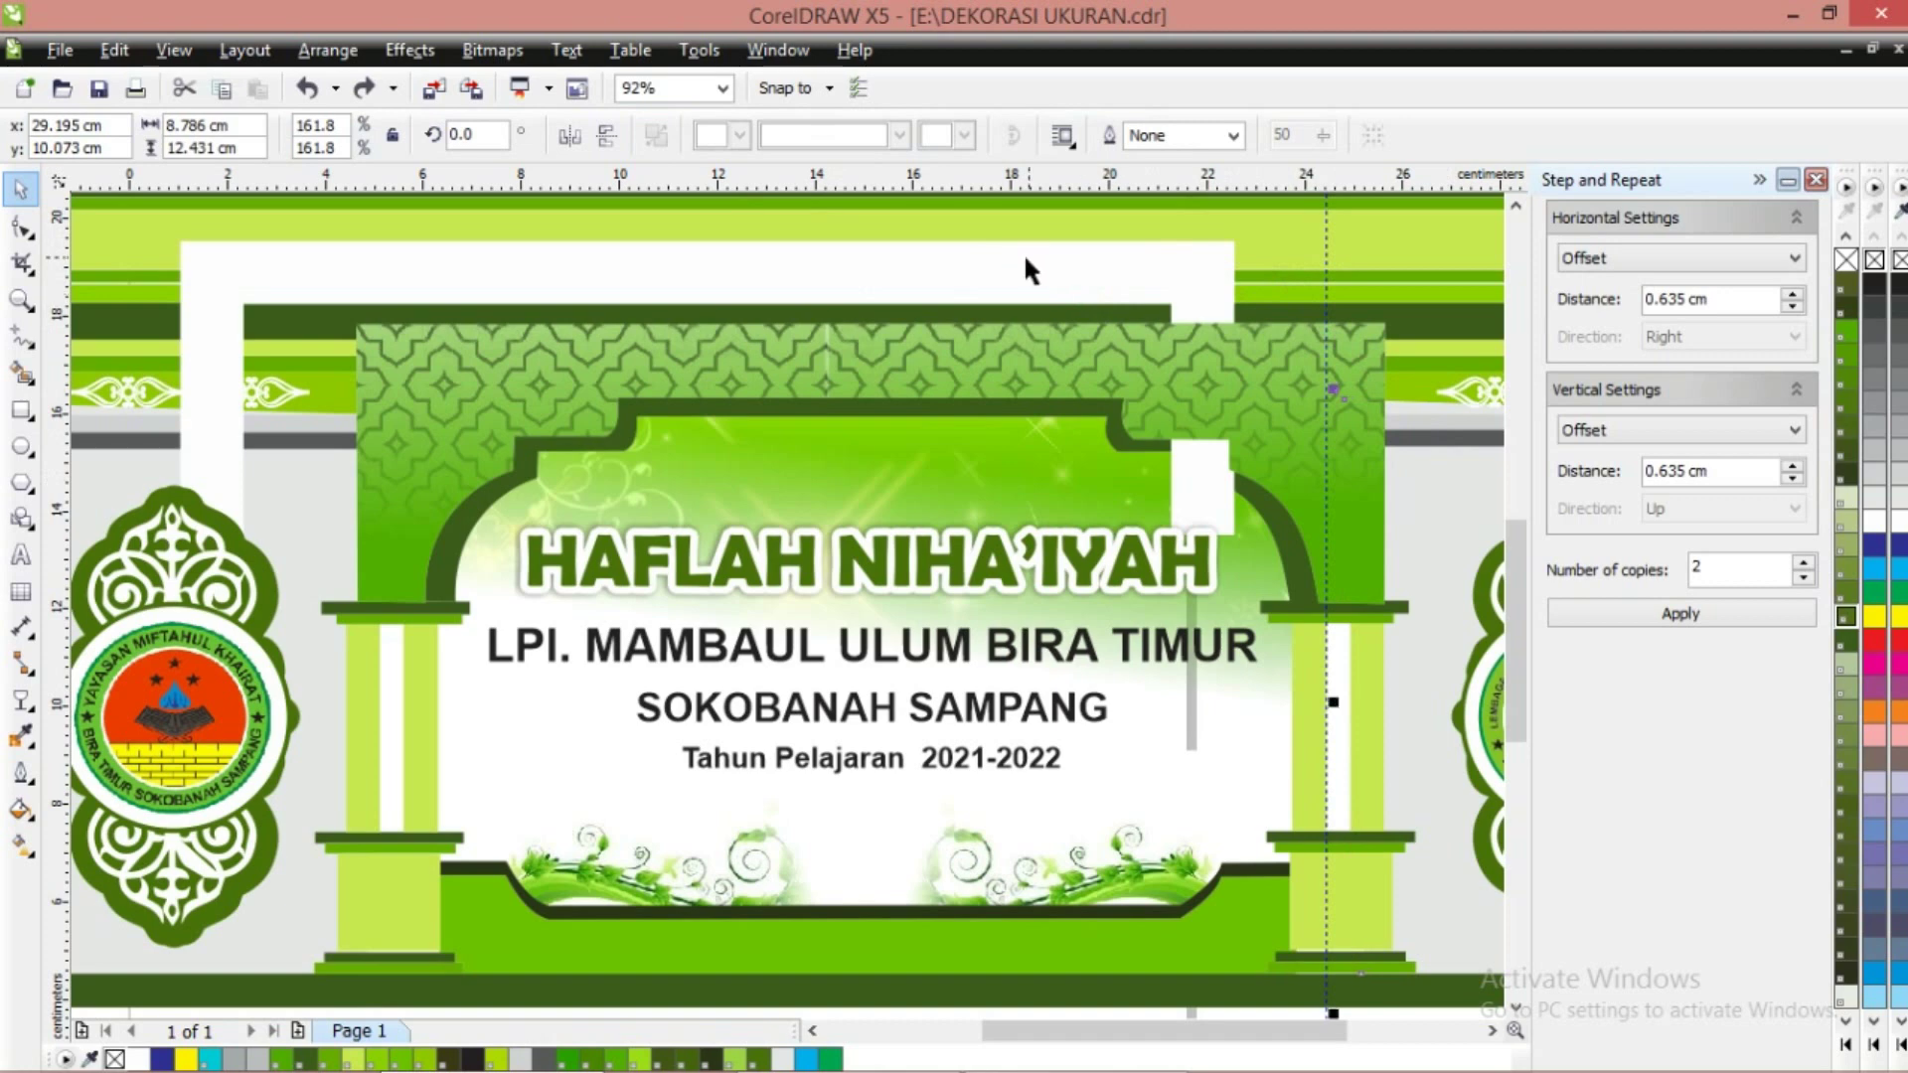
key("ctrl+shift+z")
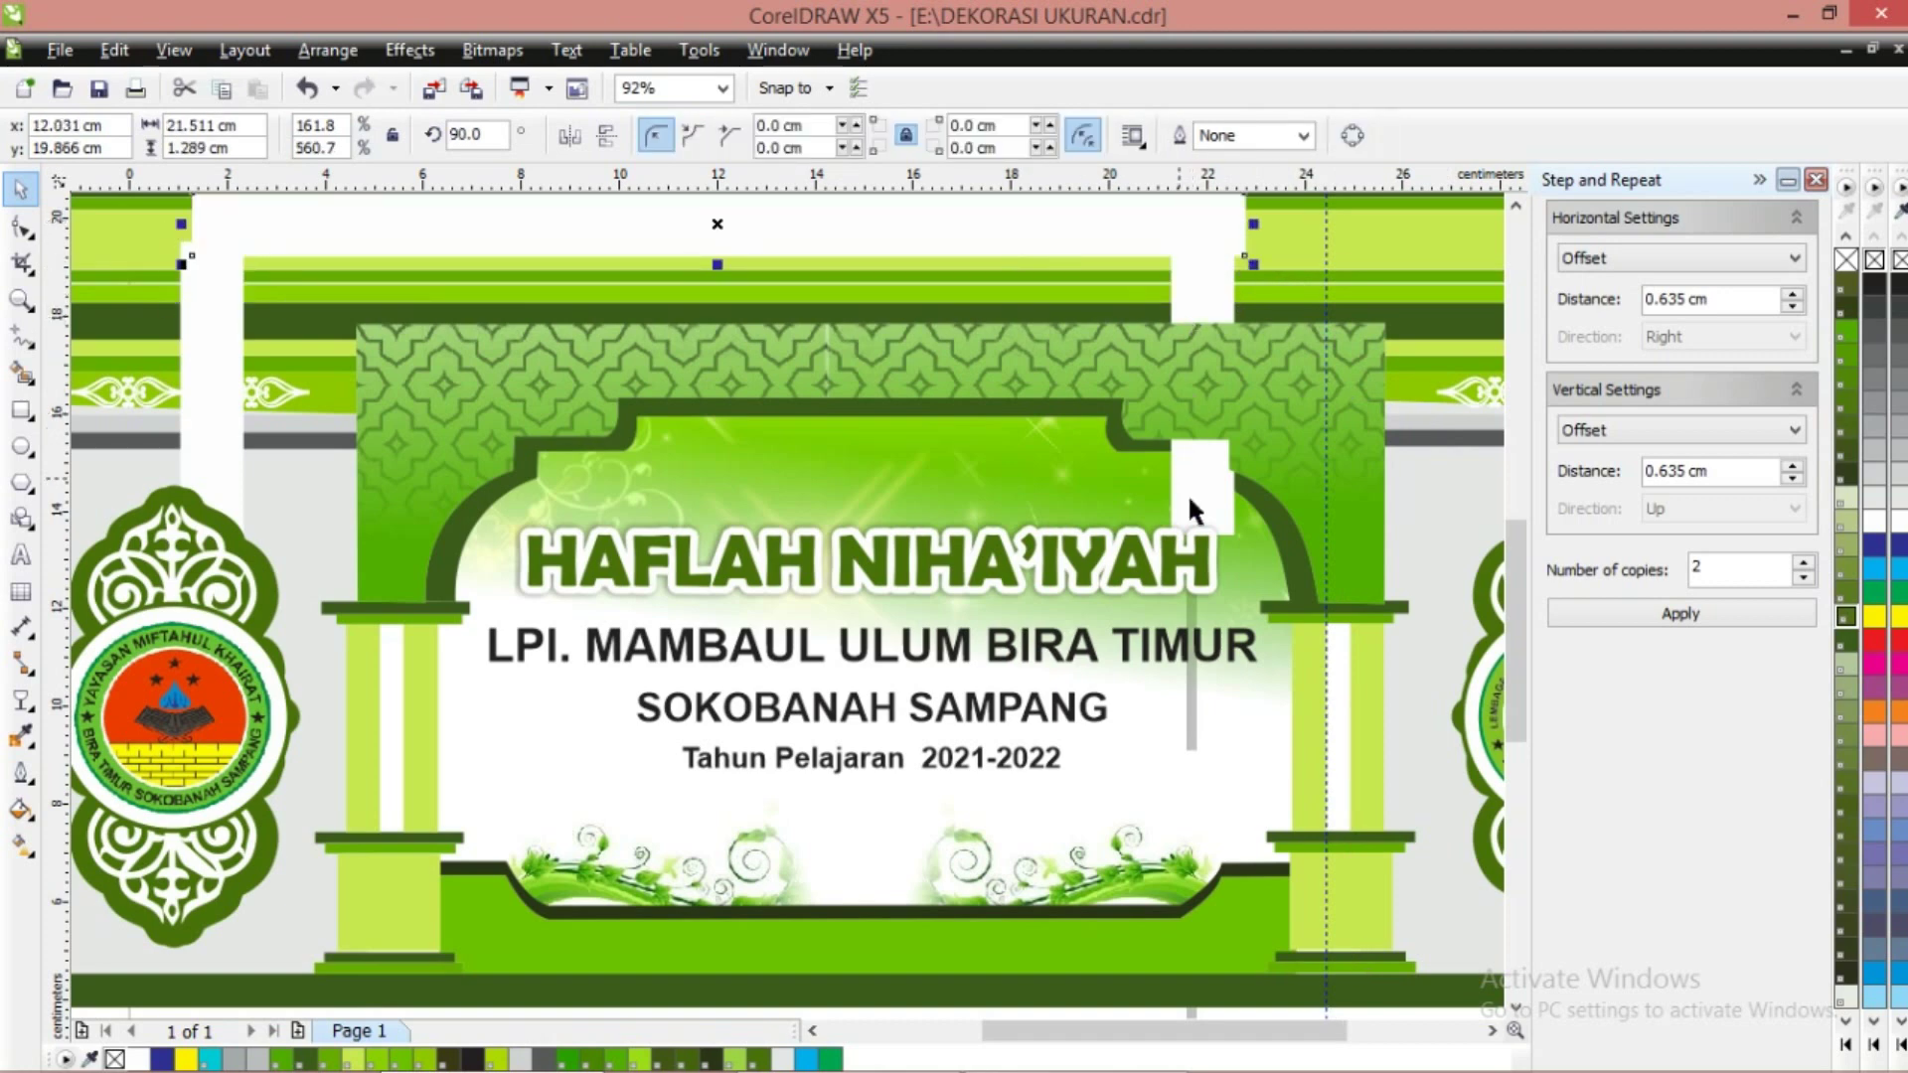
left_click(1188, 492)
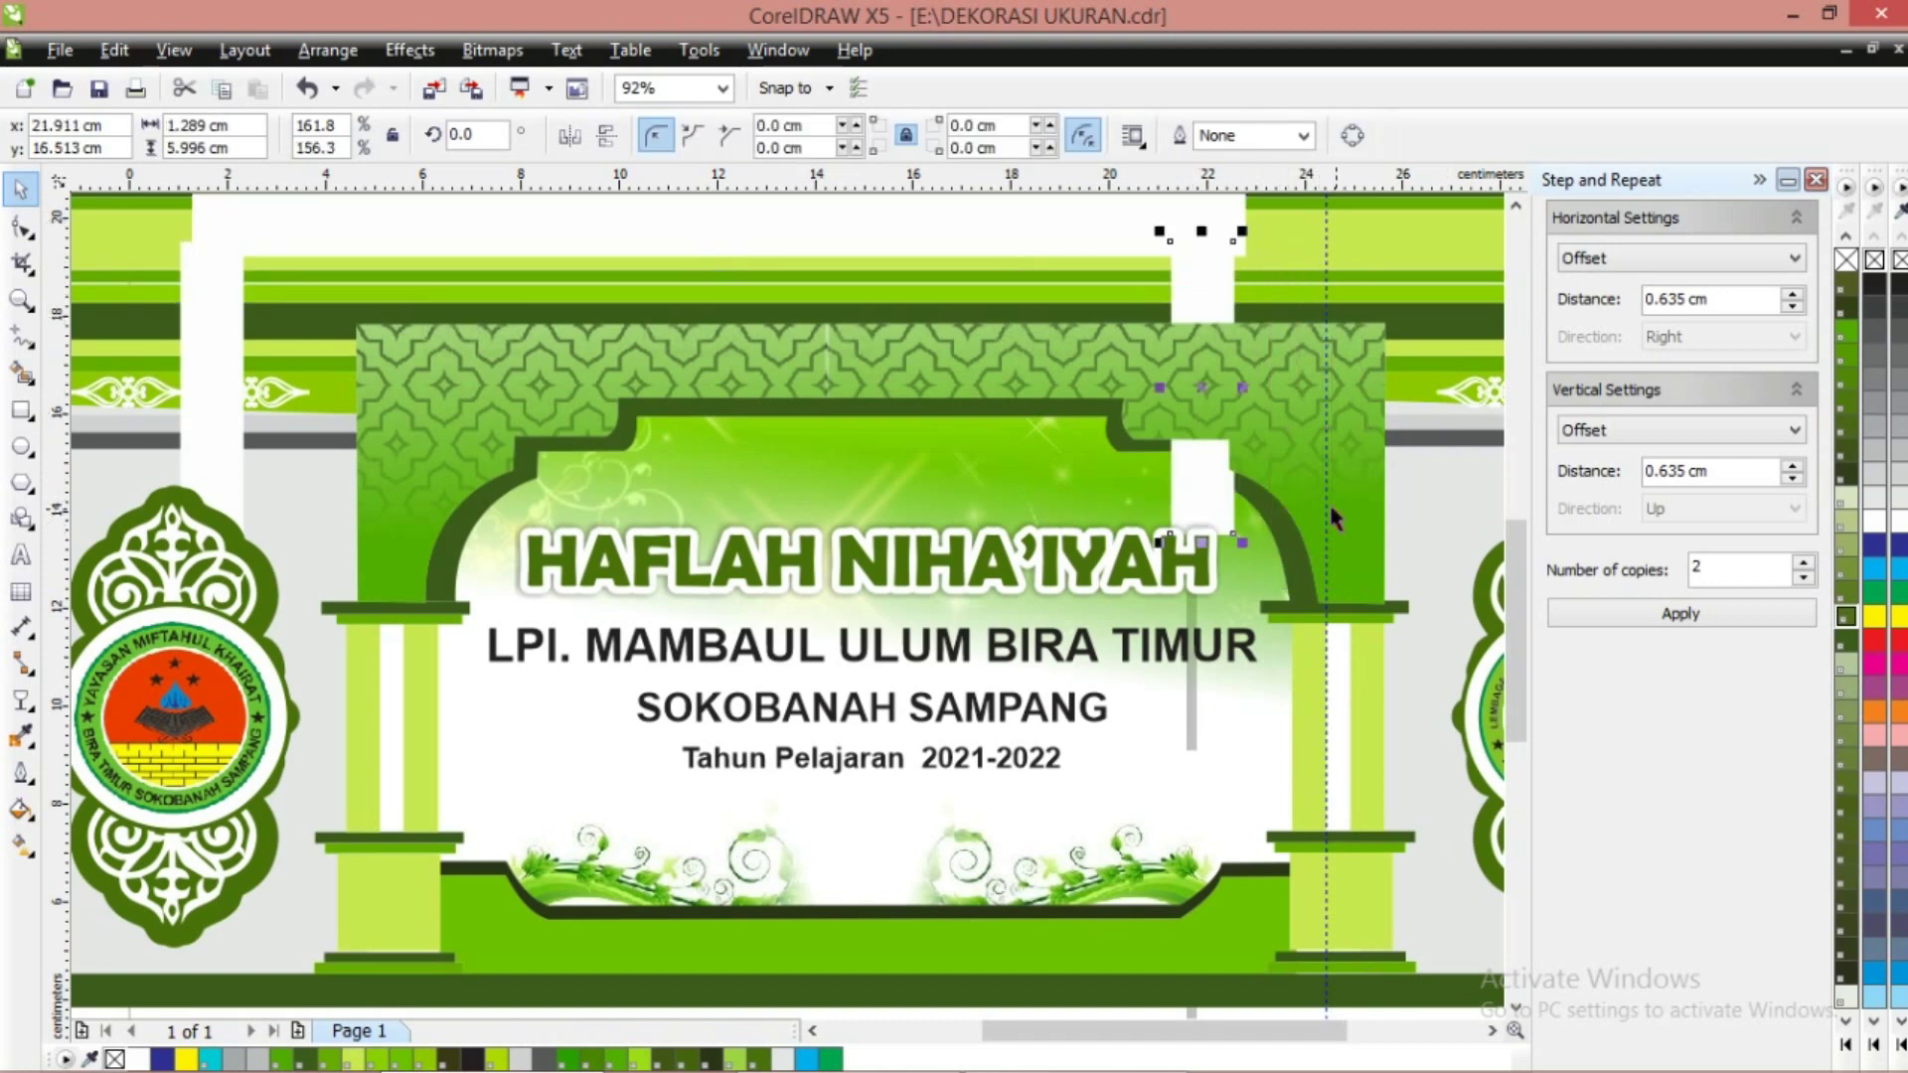
Undo the moves and ungrouping of the white frame around the arch, and leave the reopened PowerClip contents
key("ctrl+z")
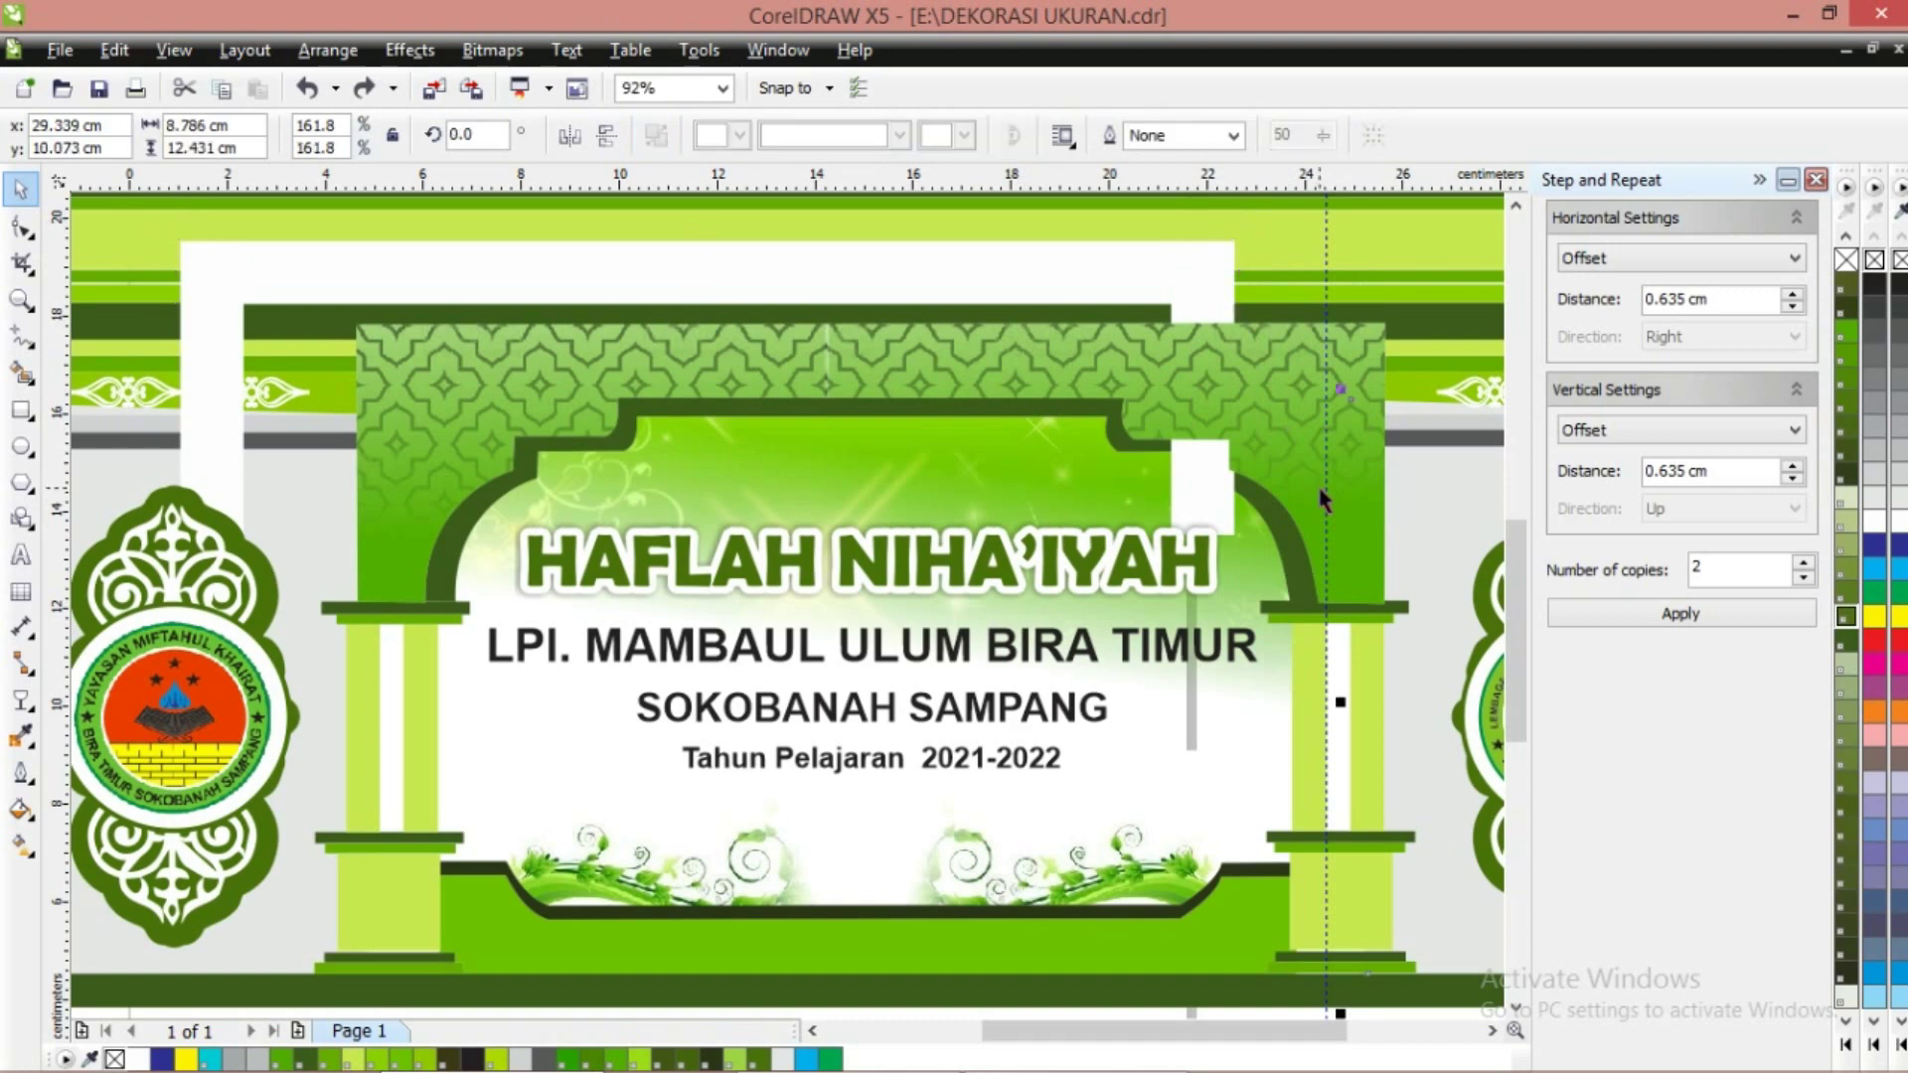
left_click(1244, 463)
key("ctrl+shift+z")
key("ctrl+z")
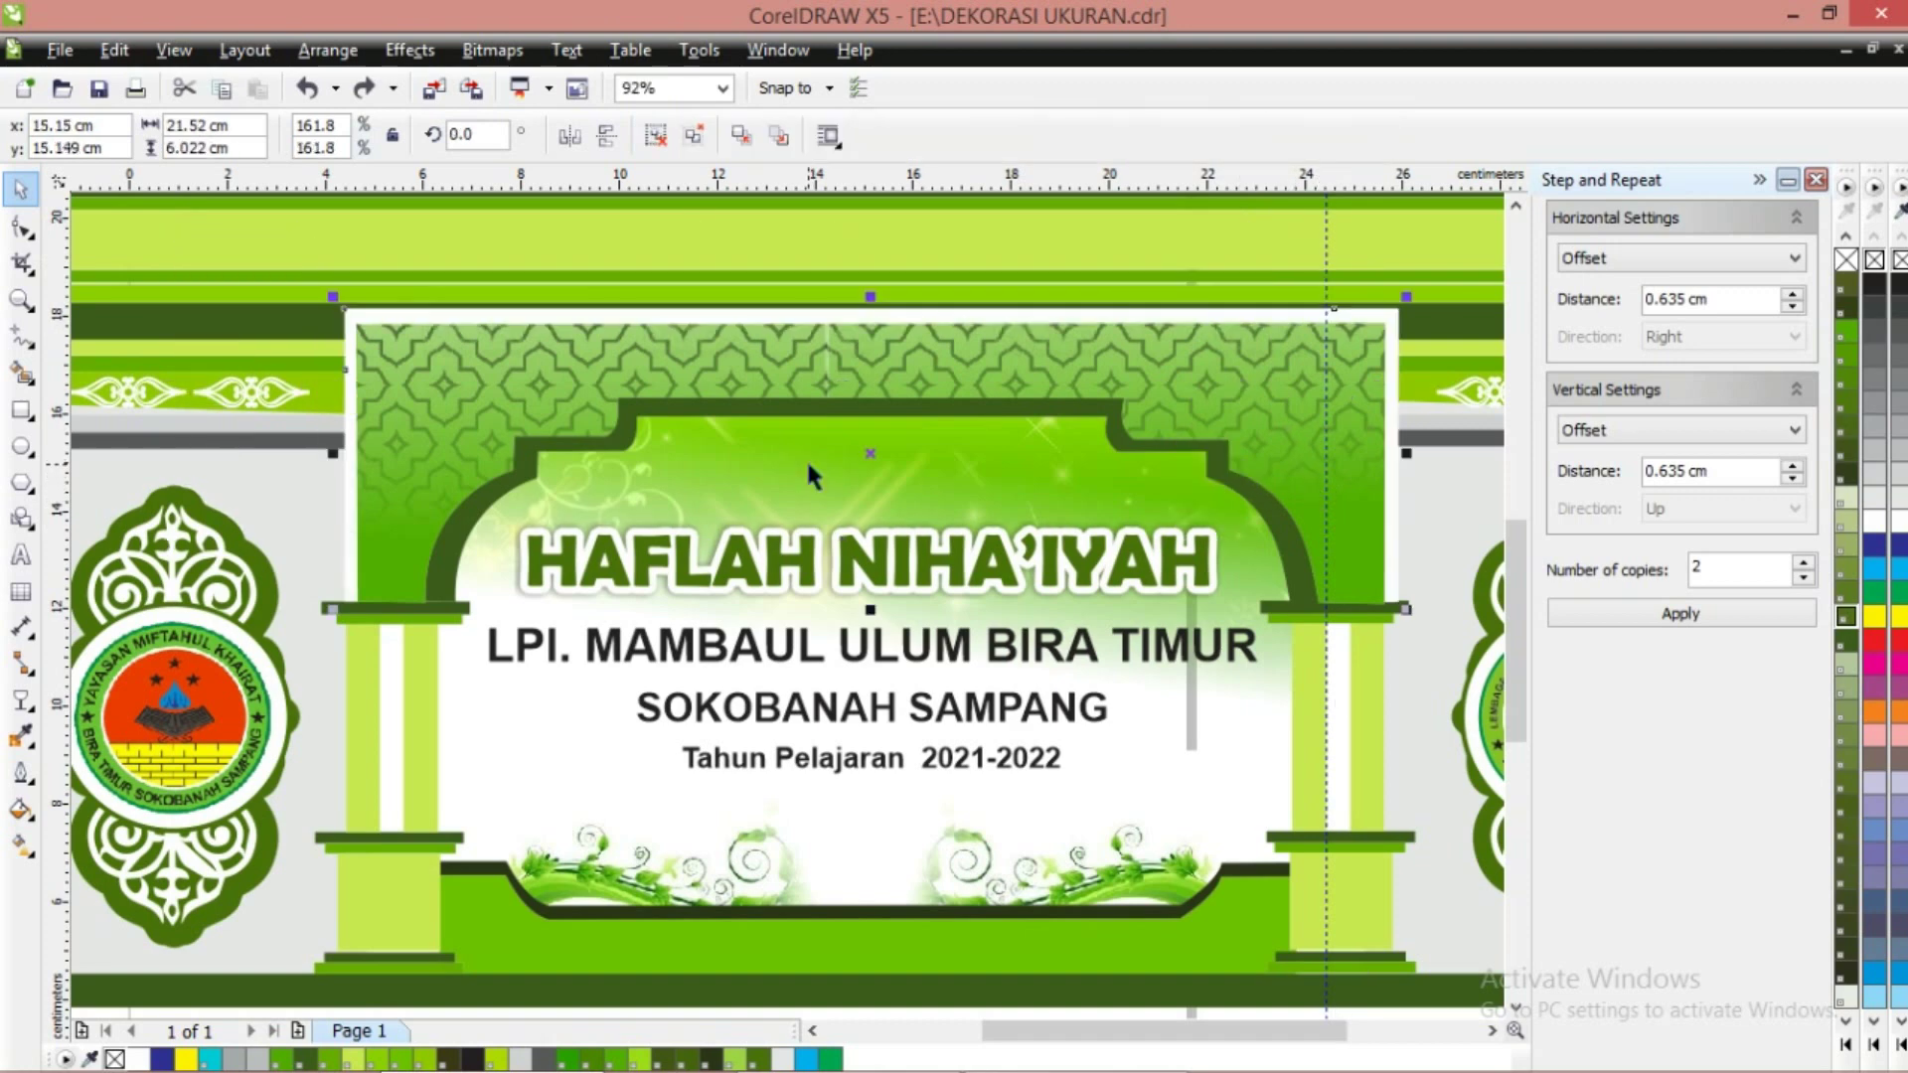
key("ctrl+z")
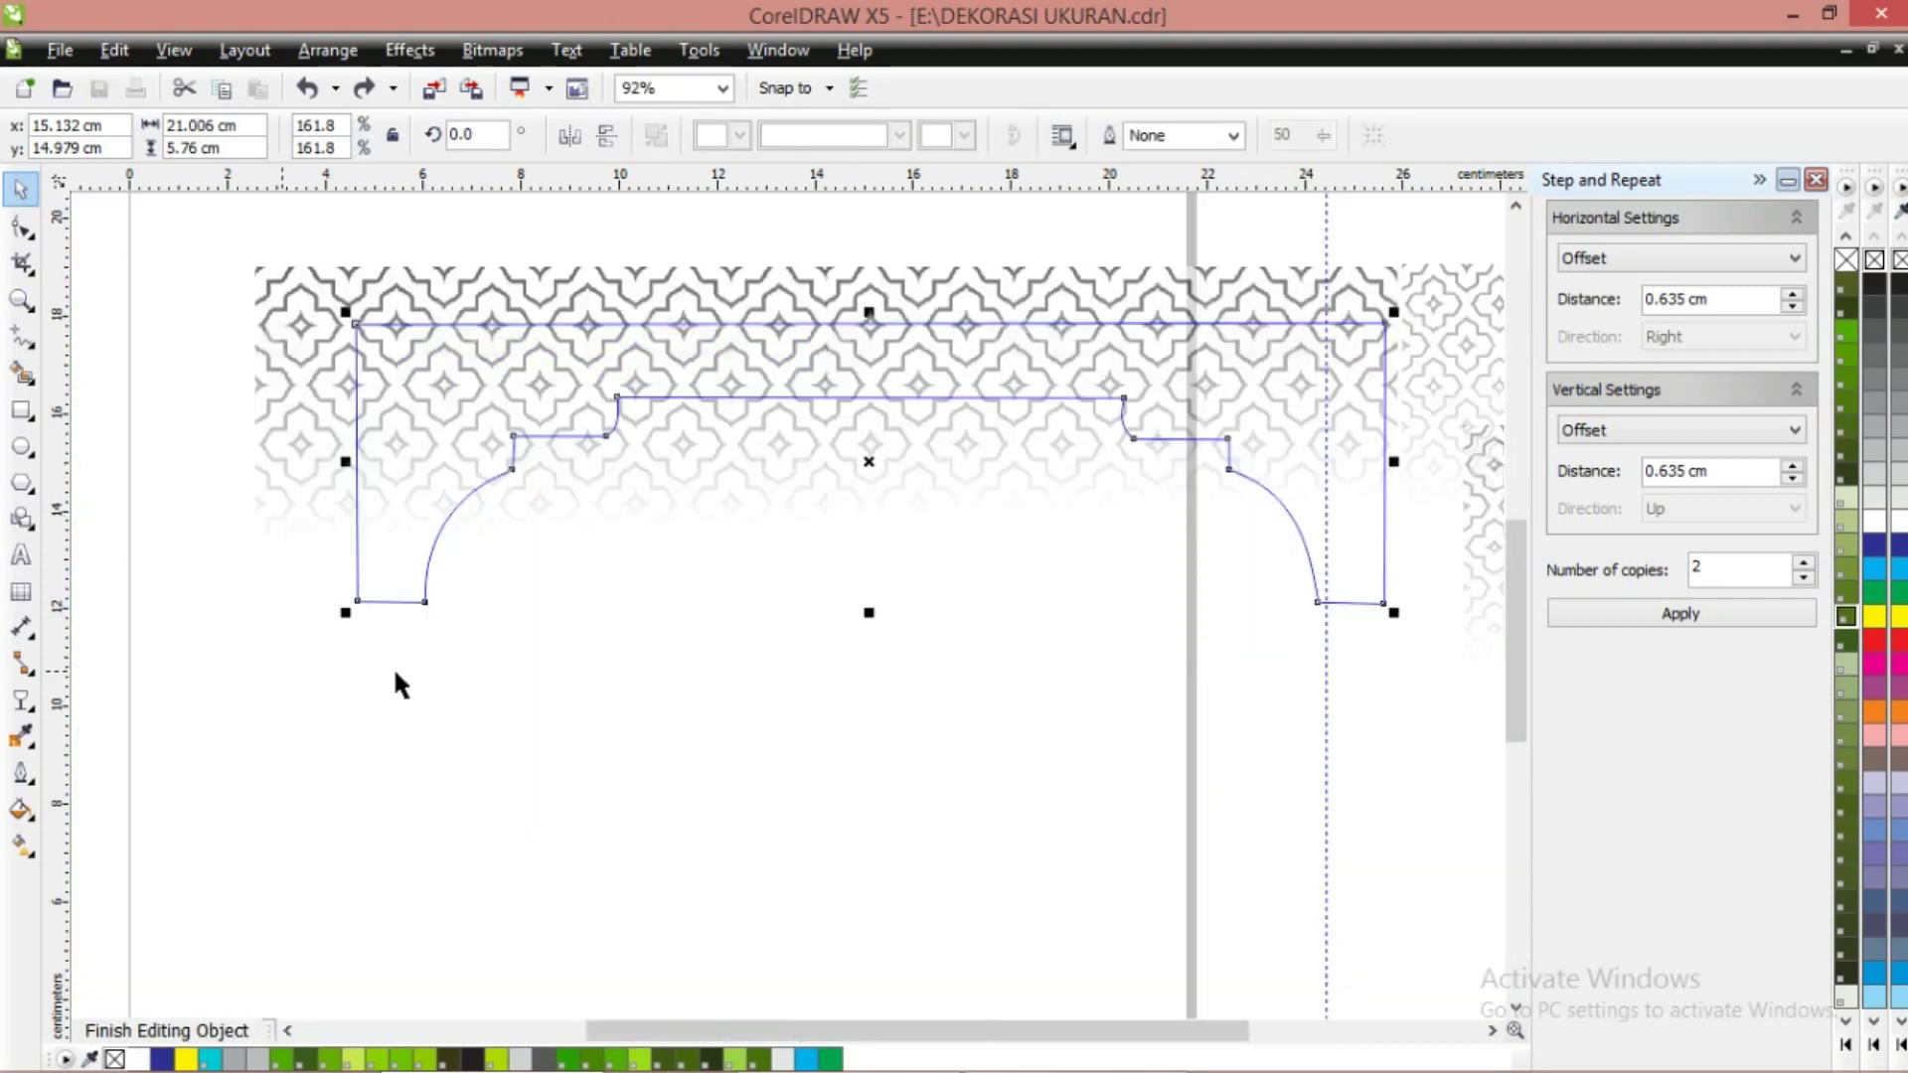
left_click(428, 637)
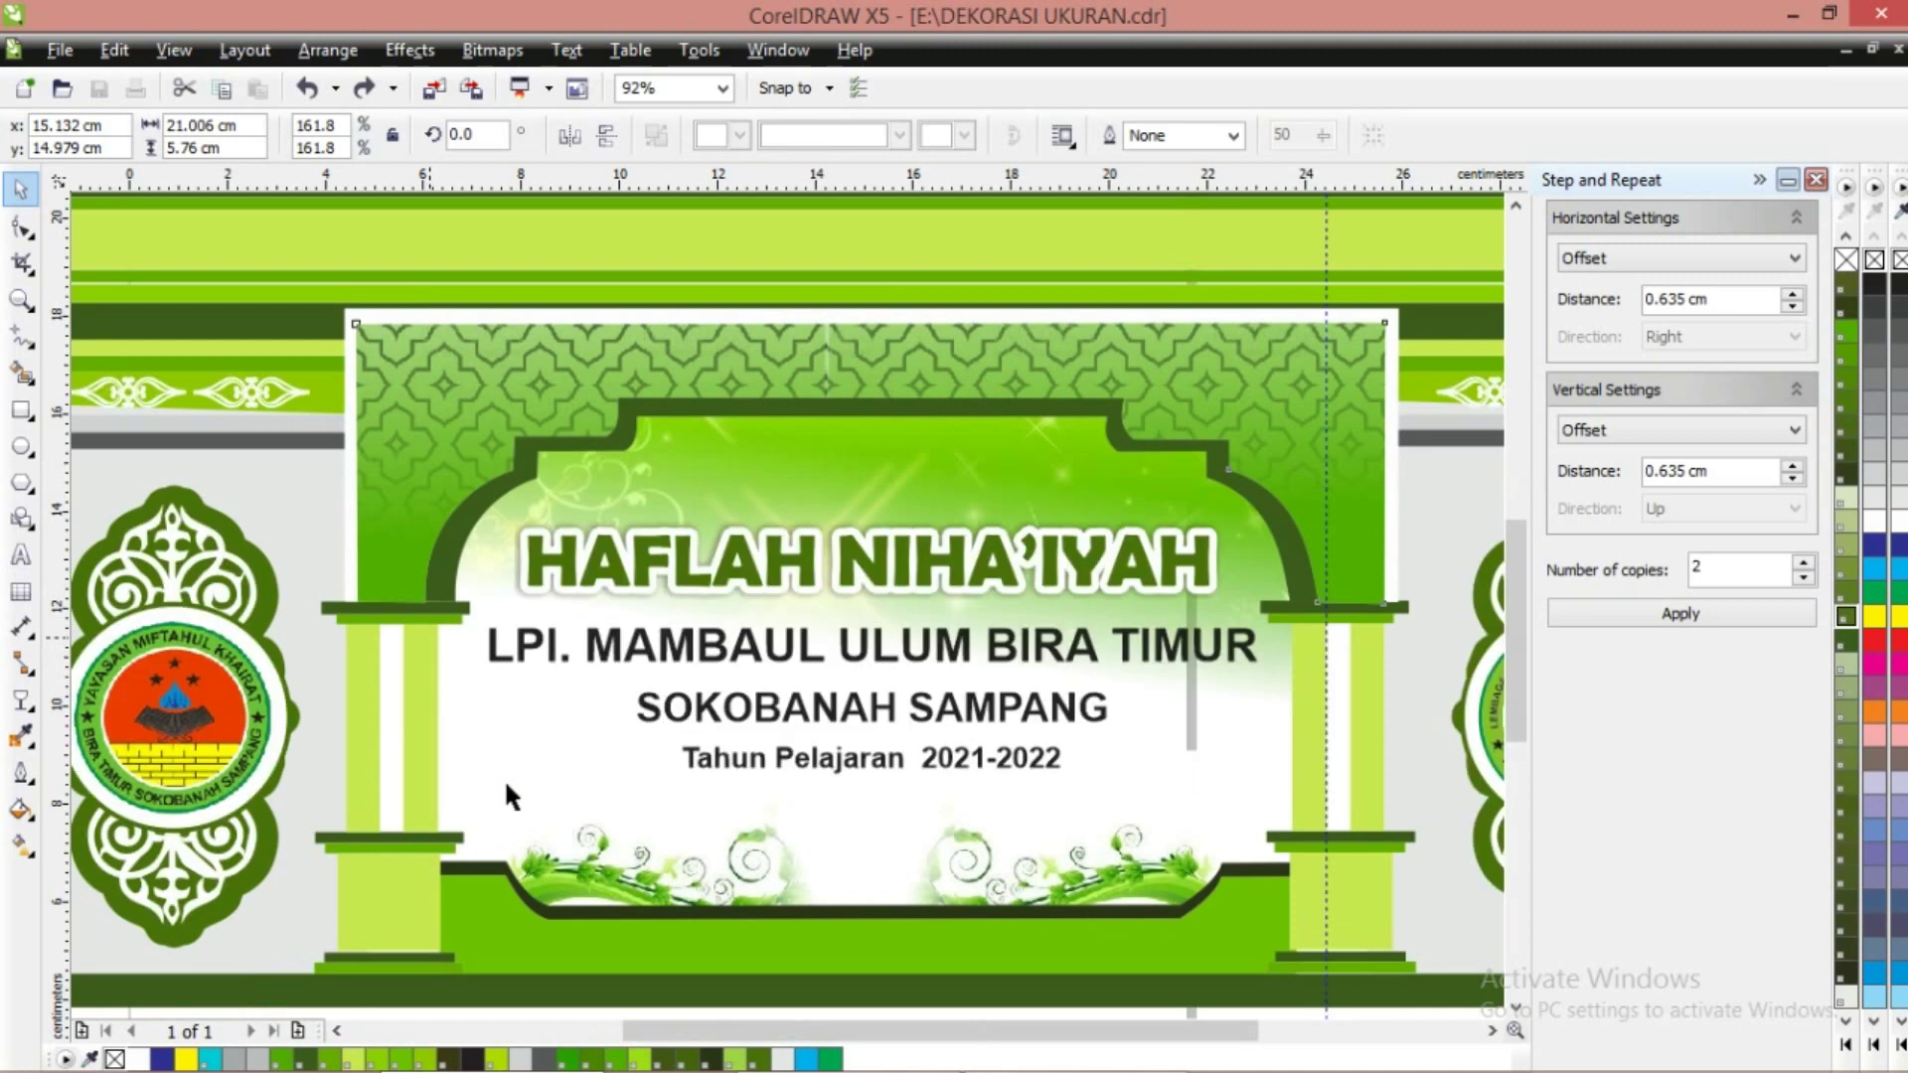
Move the dark green arch border down over the title text and undo the move
left_click(475, 517)
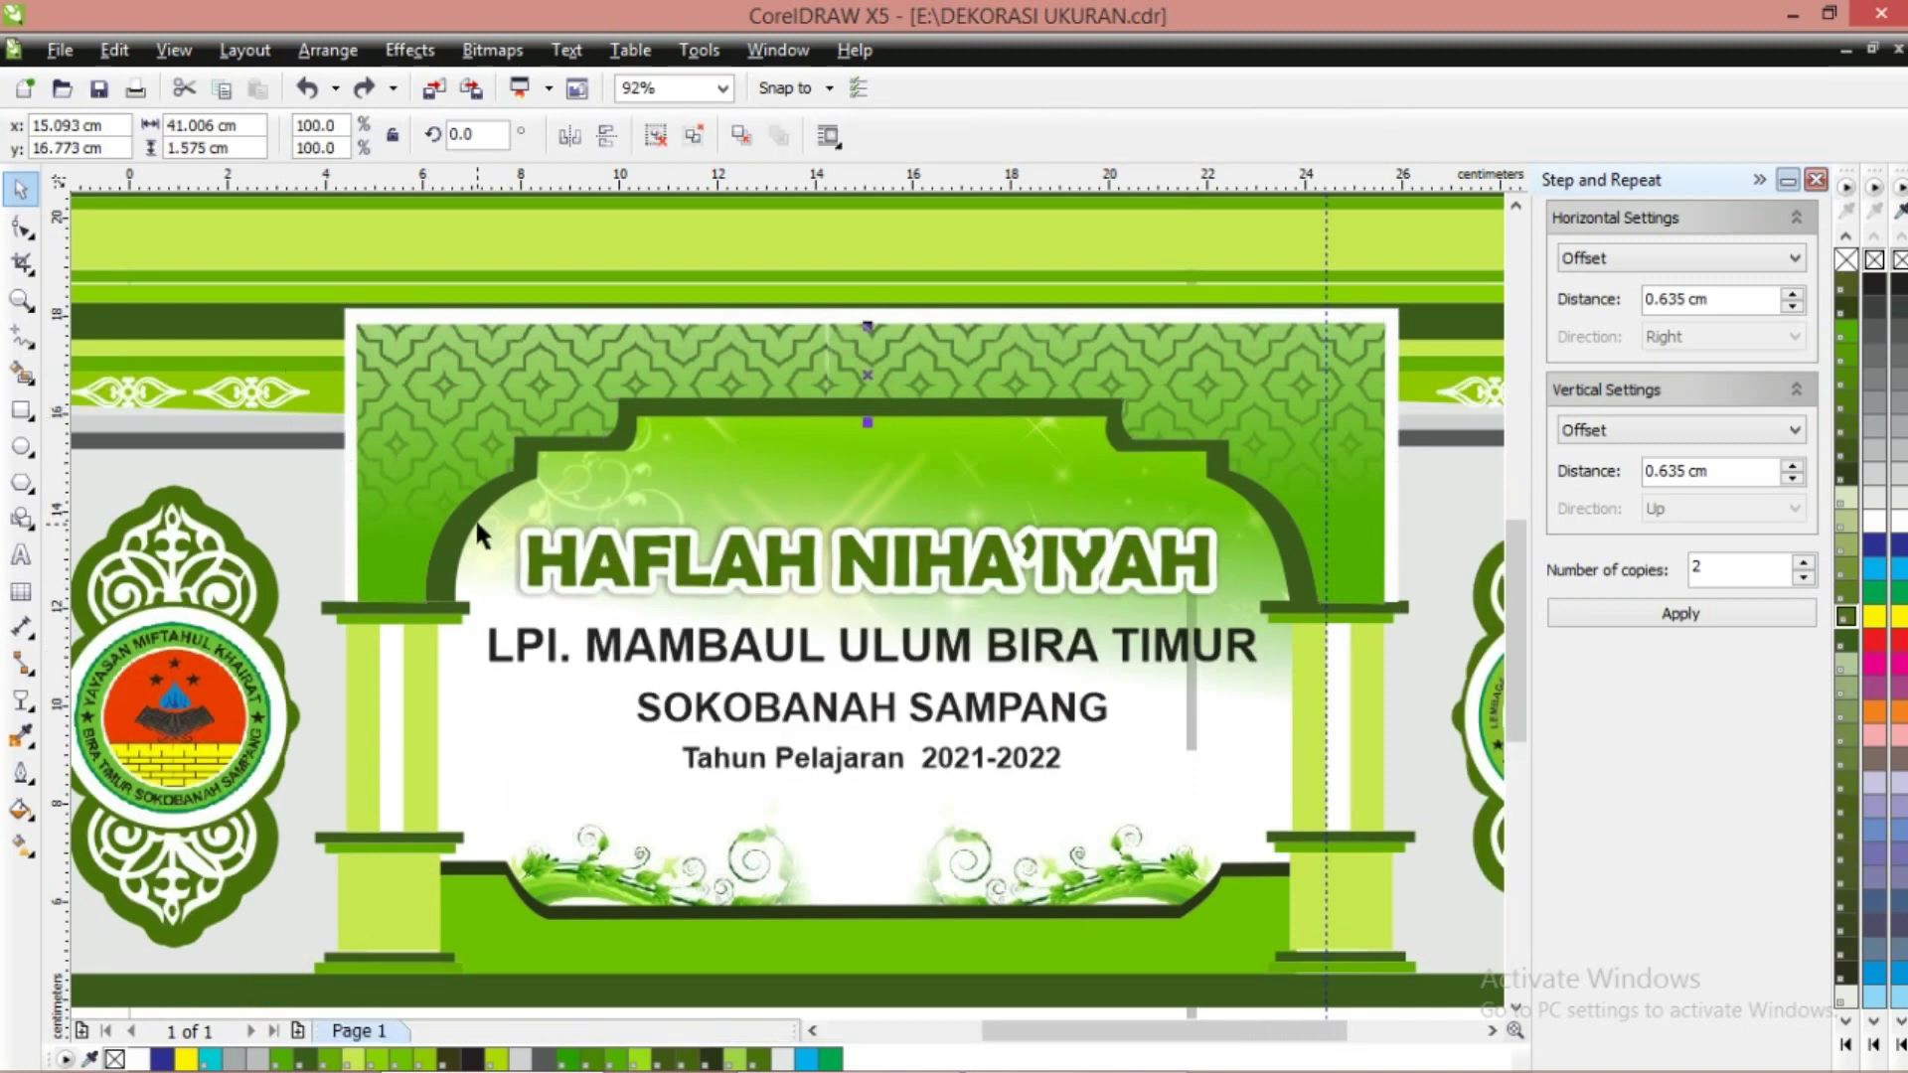
left_click(466, 519)
left_click_drag(466, 520, 516, 683)
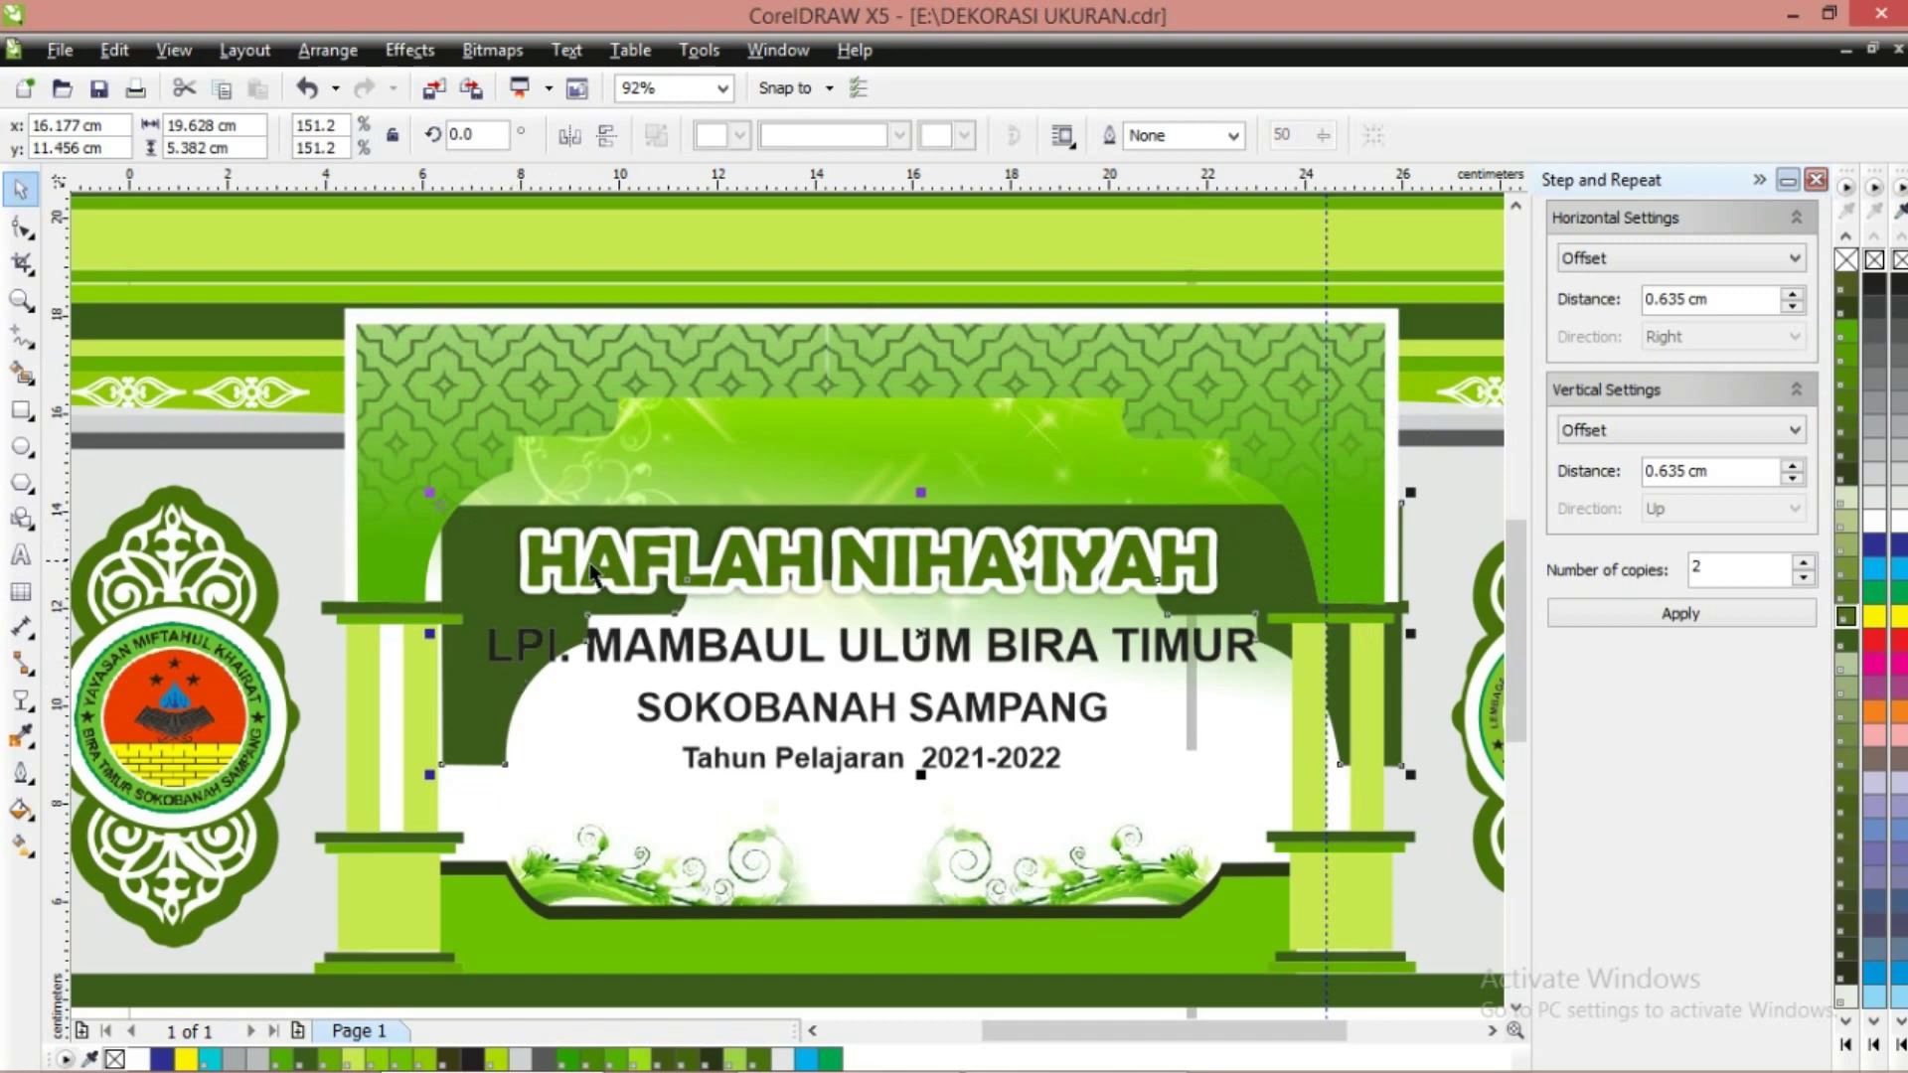
key("ctrl+z")
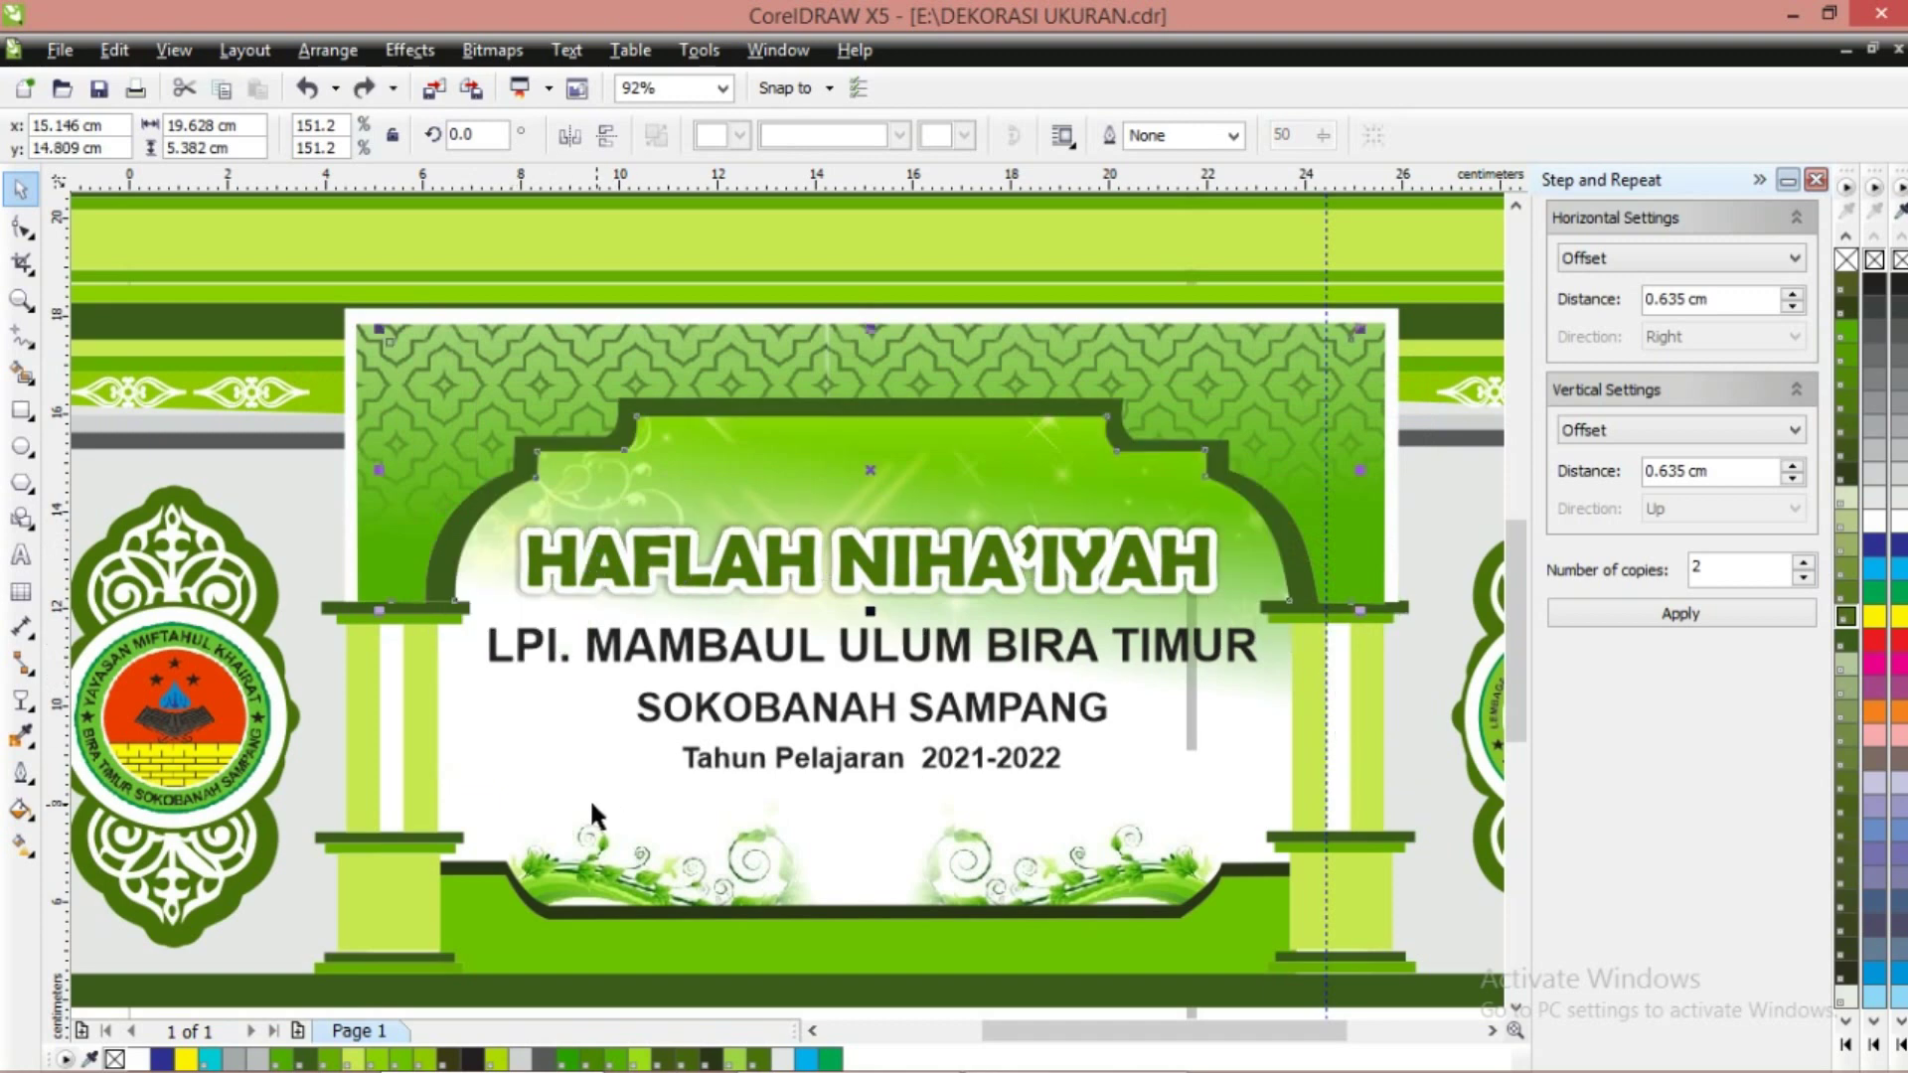
Move the sparkling green background bitmap off the centre panel and put it back in place
left_click(571, 775)
left_click(735, 500)
mouse_move(744, 506)
left_mouse_down()
mouse_move(747, 604)
mouse_move(501, 365)
left_mouse_up()
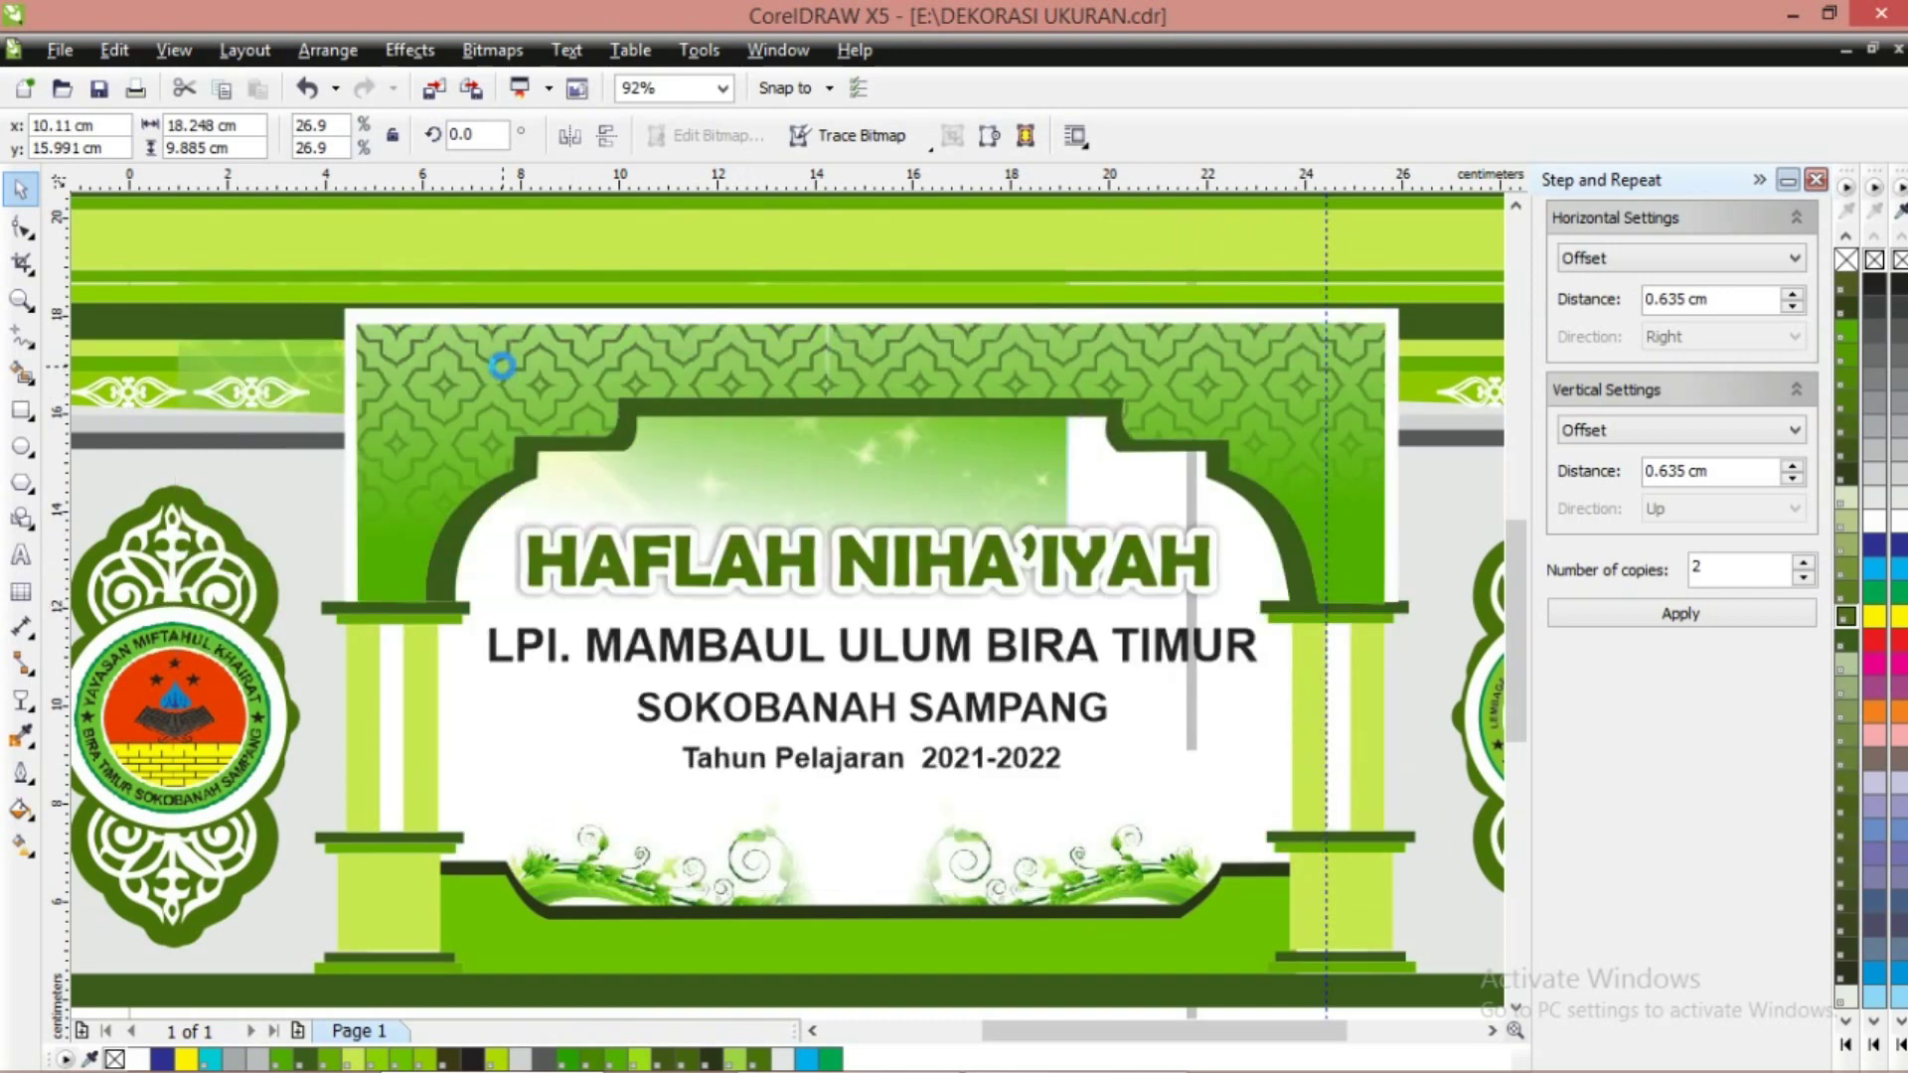
left_click_drag(502, 370, 672, 490)
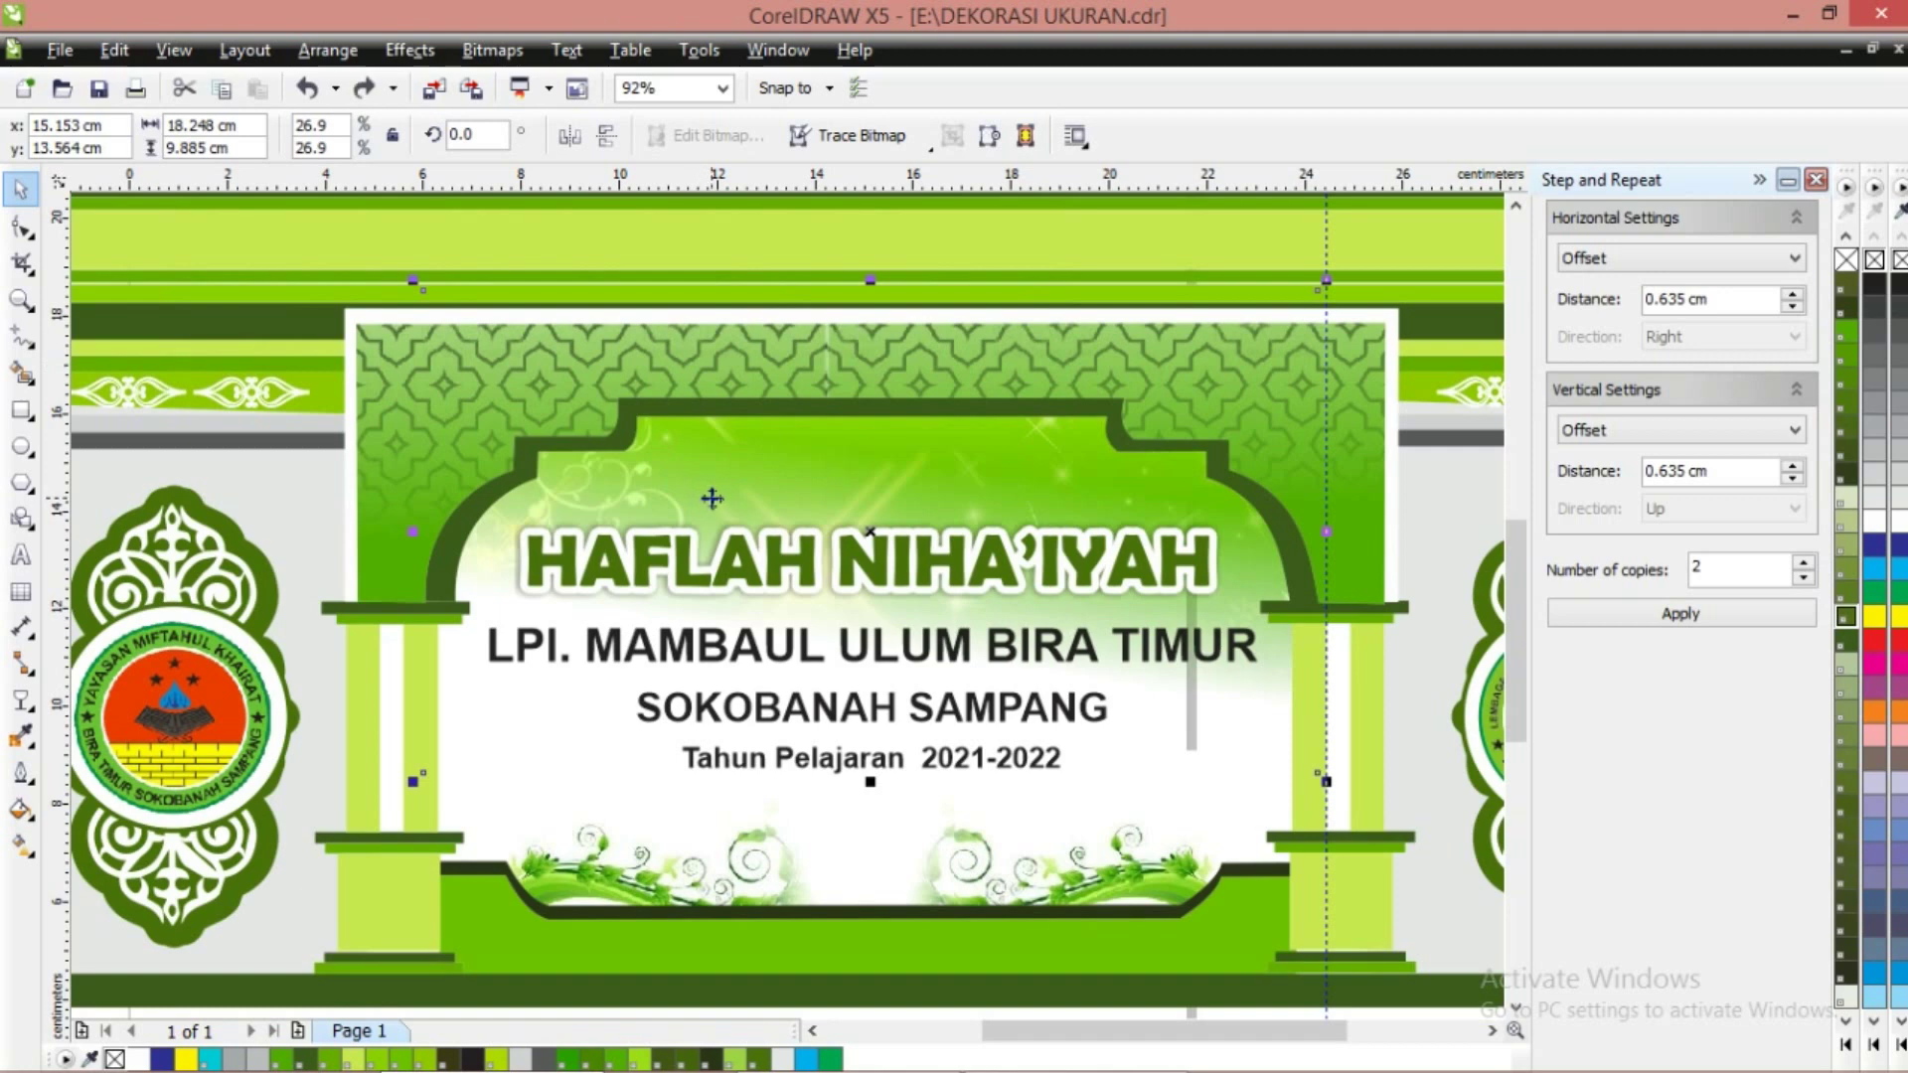
Bring the sparkling green background bitmap to the front of the layer and send it to the back of the layer again
right_click(709, 496)
mouse_move(832, 460)
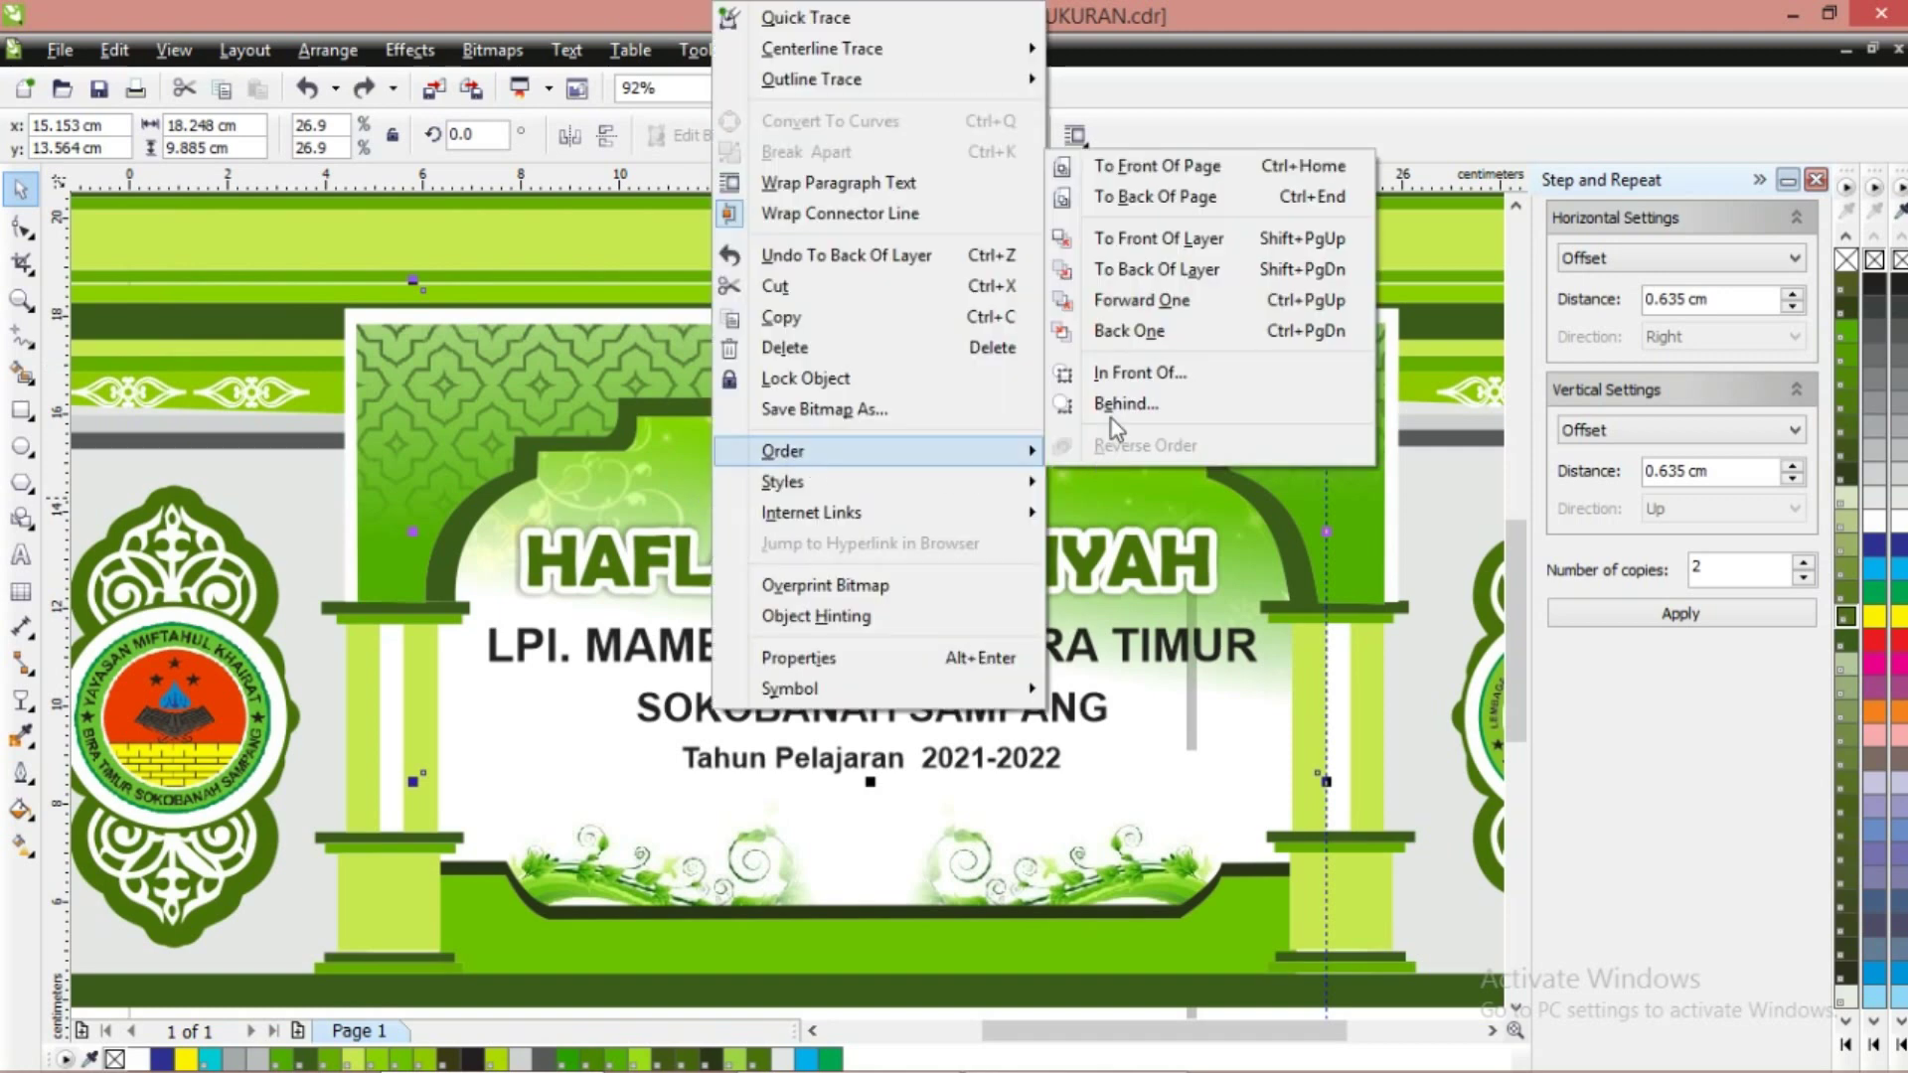
left_click(1155, 239)
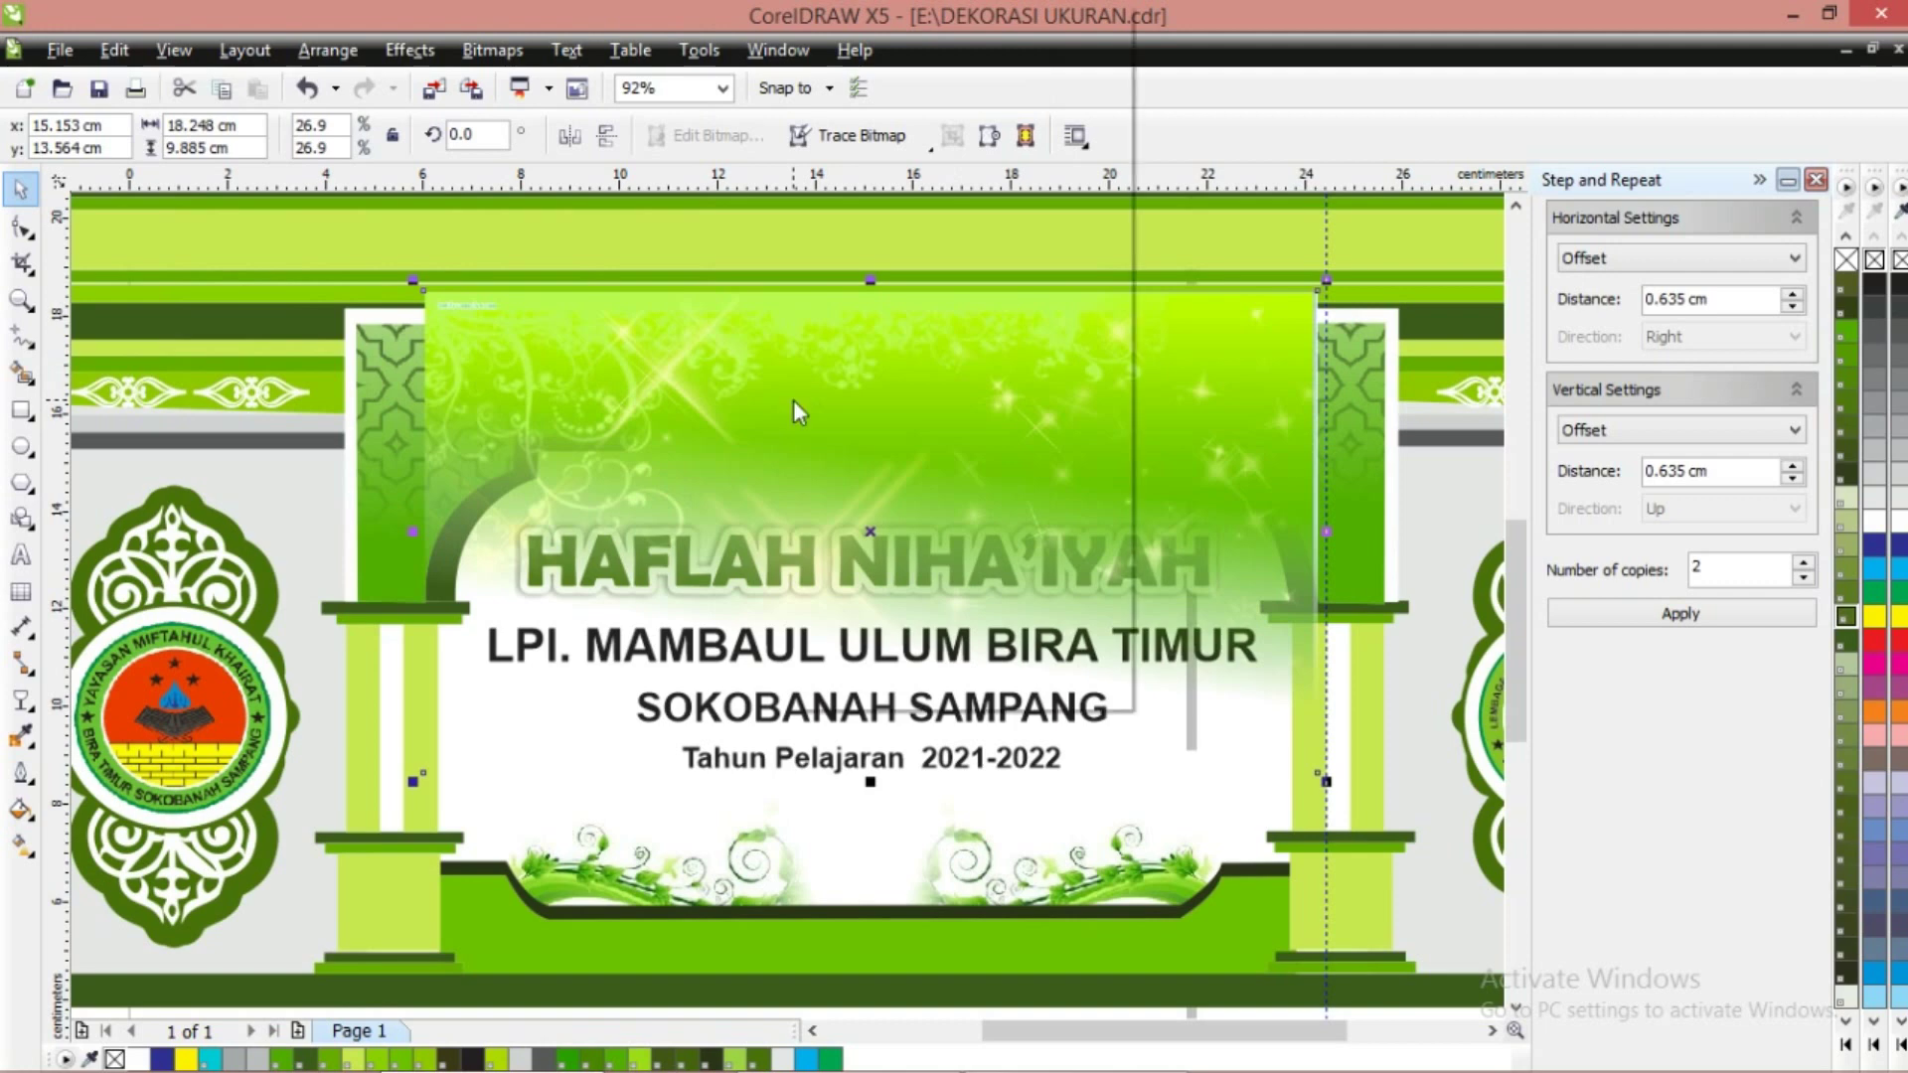
right_click(793, 401)
mouse_move(864, 450)
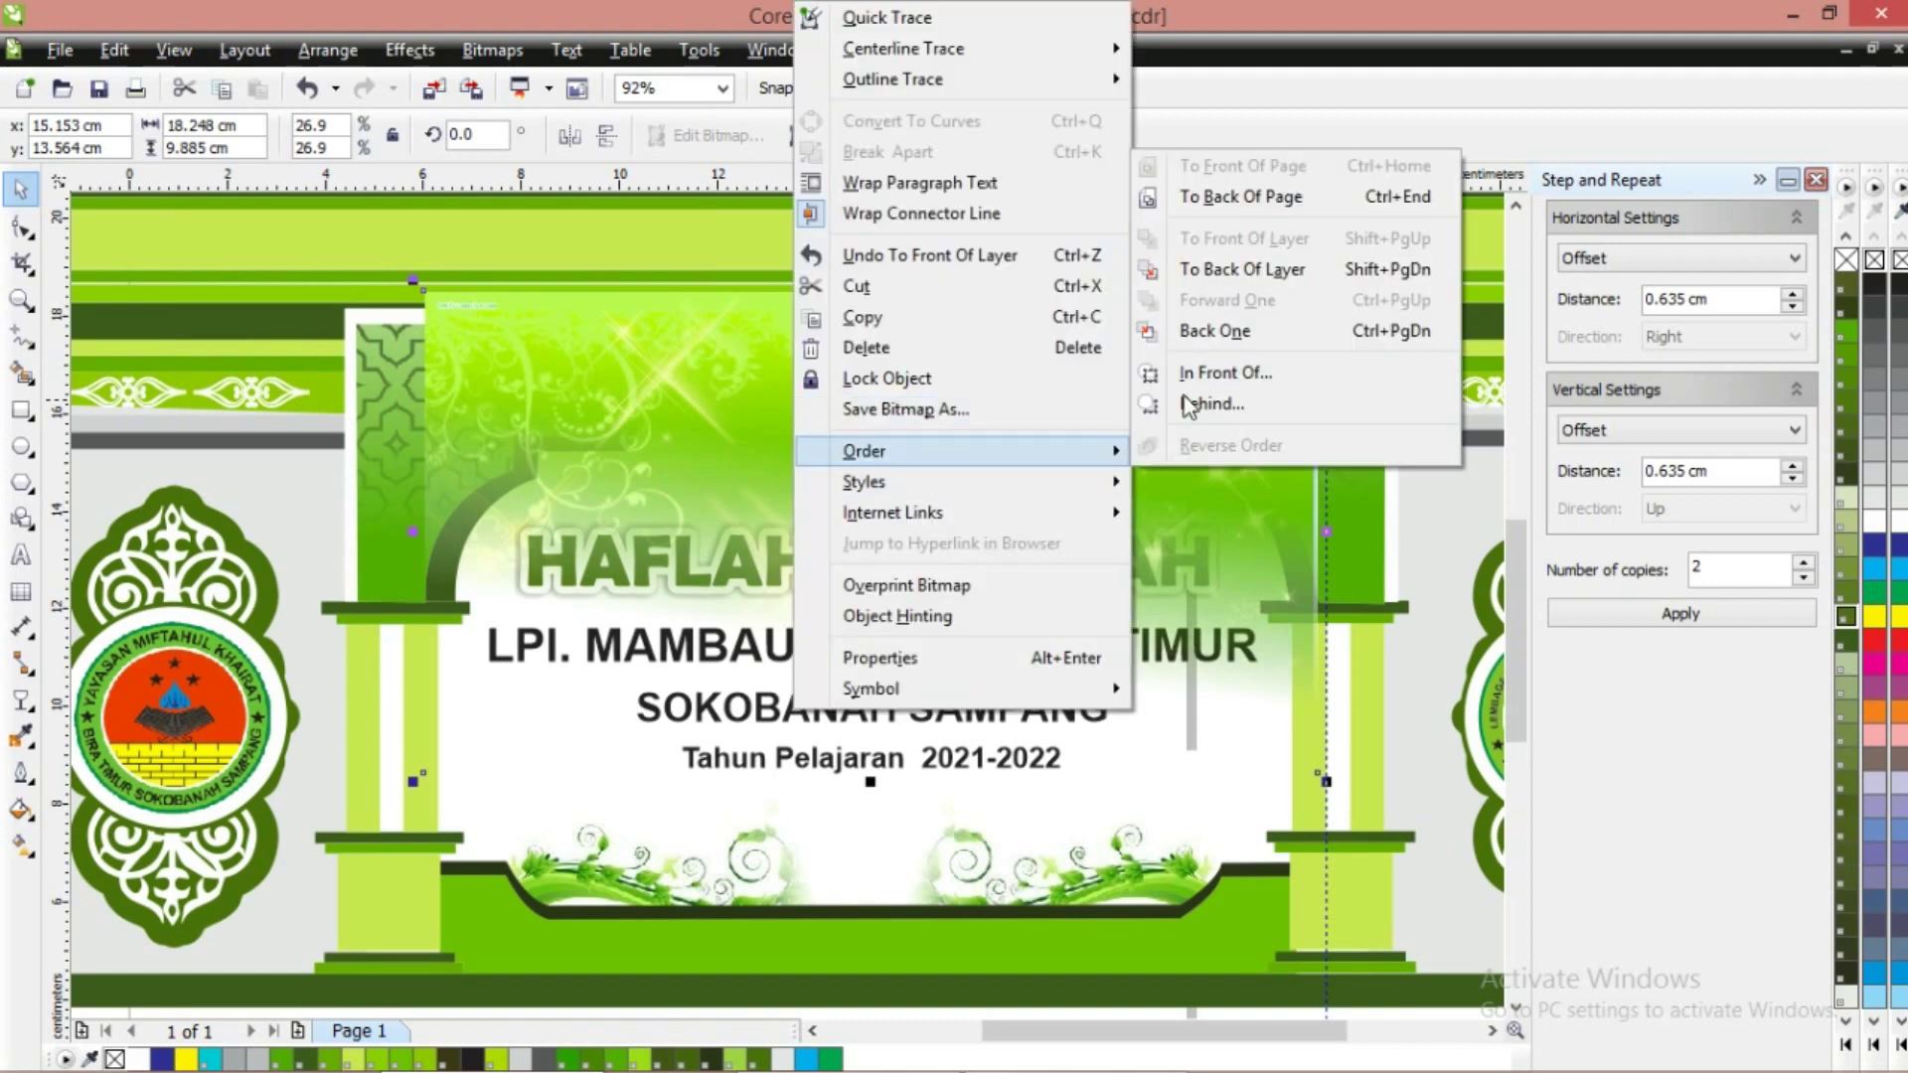
left_click(1190, 260)
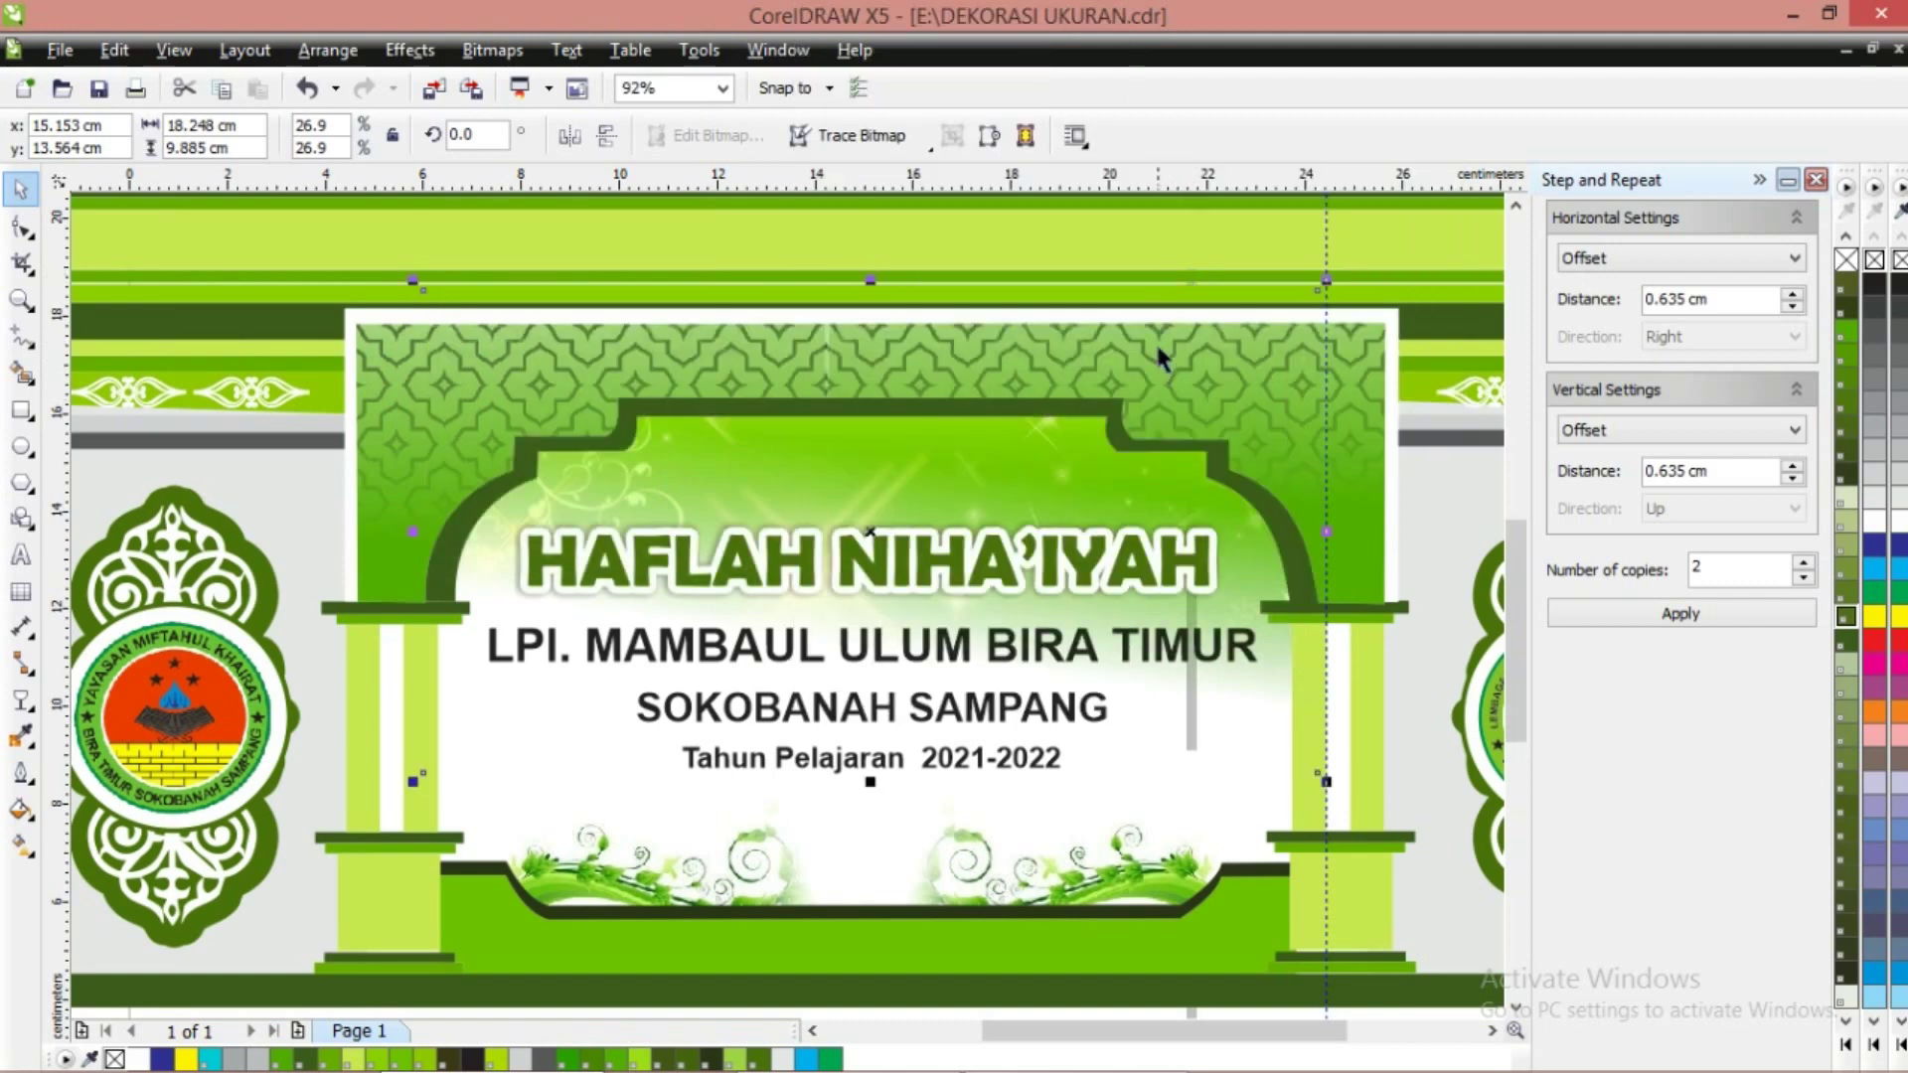
Check the Outline Pen settings of the HAFLAH NIHA'IYAH title, including the Behind fill and Scale with image options
left_click(713, 759)
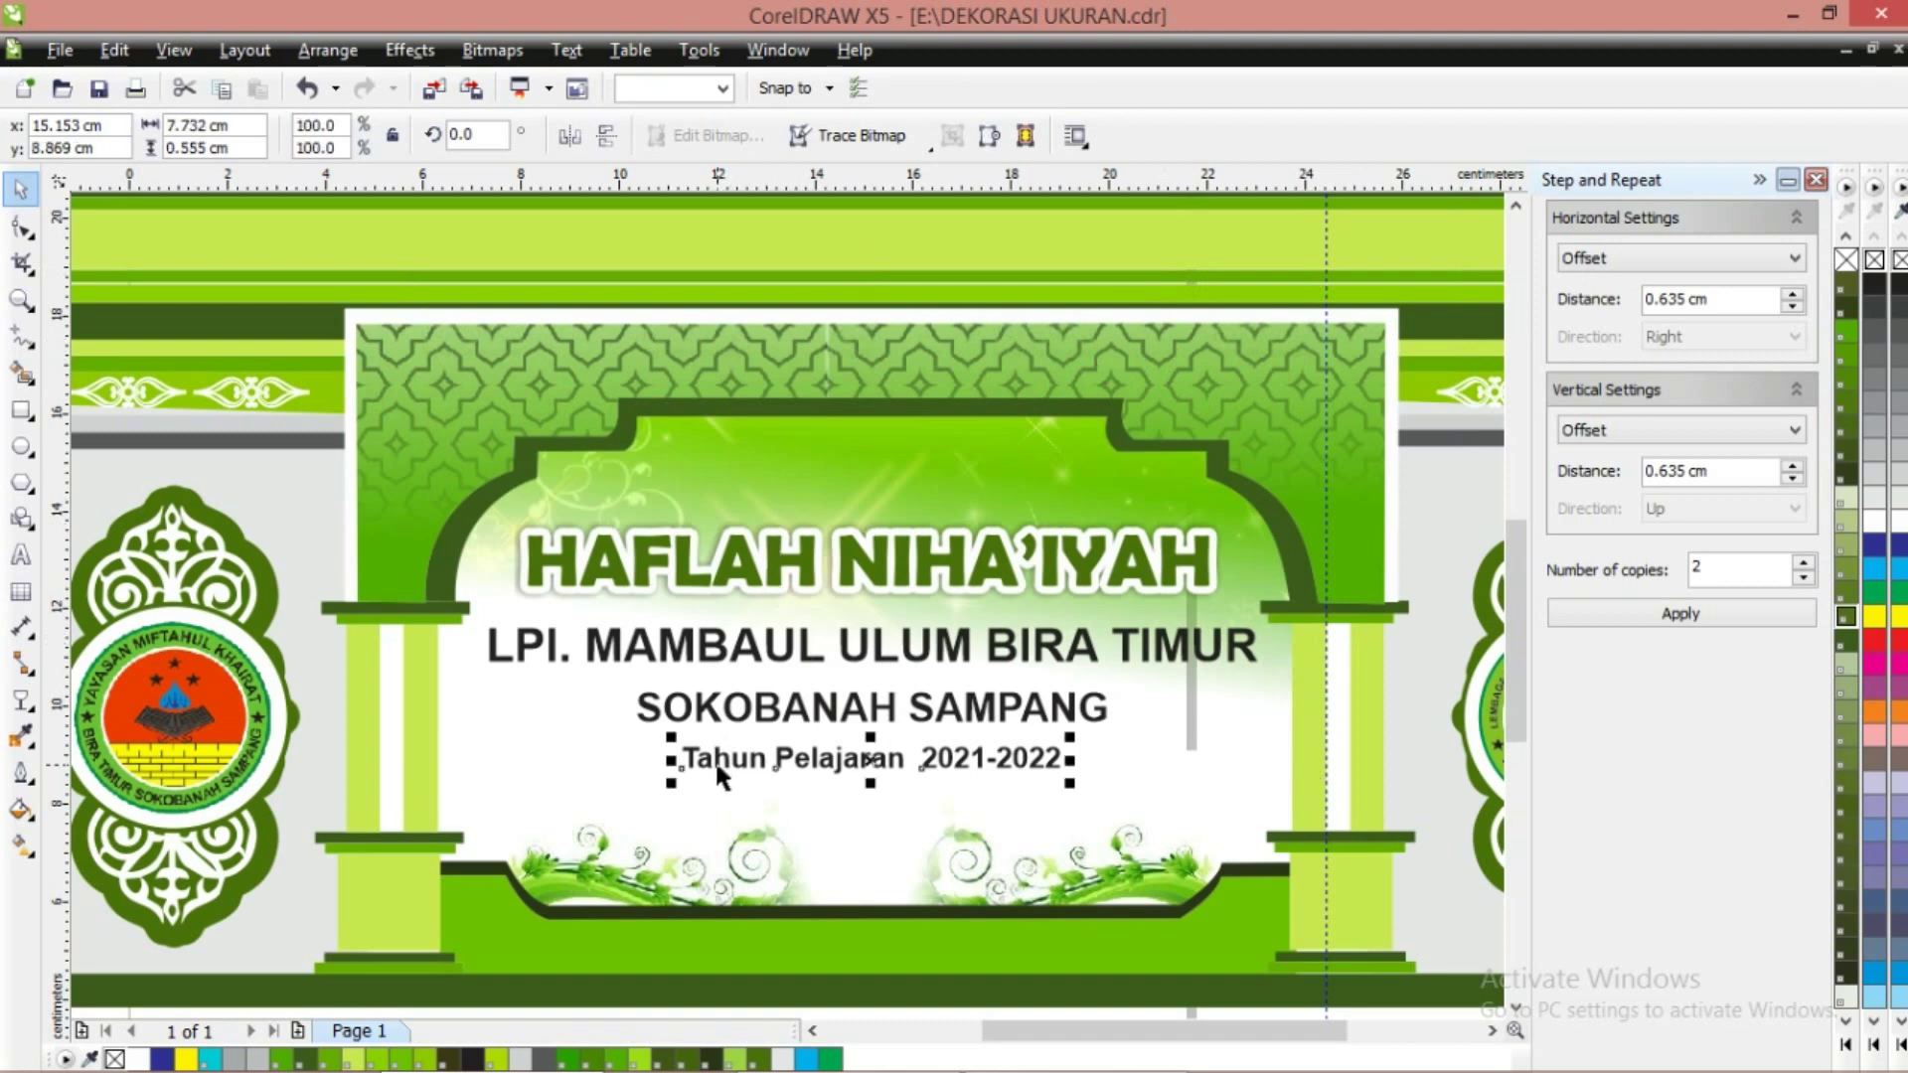
left_click(737, 563)
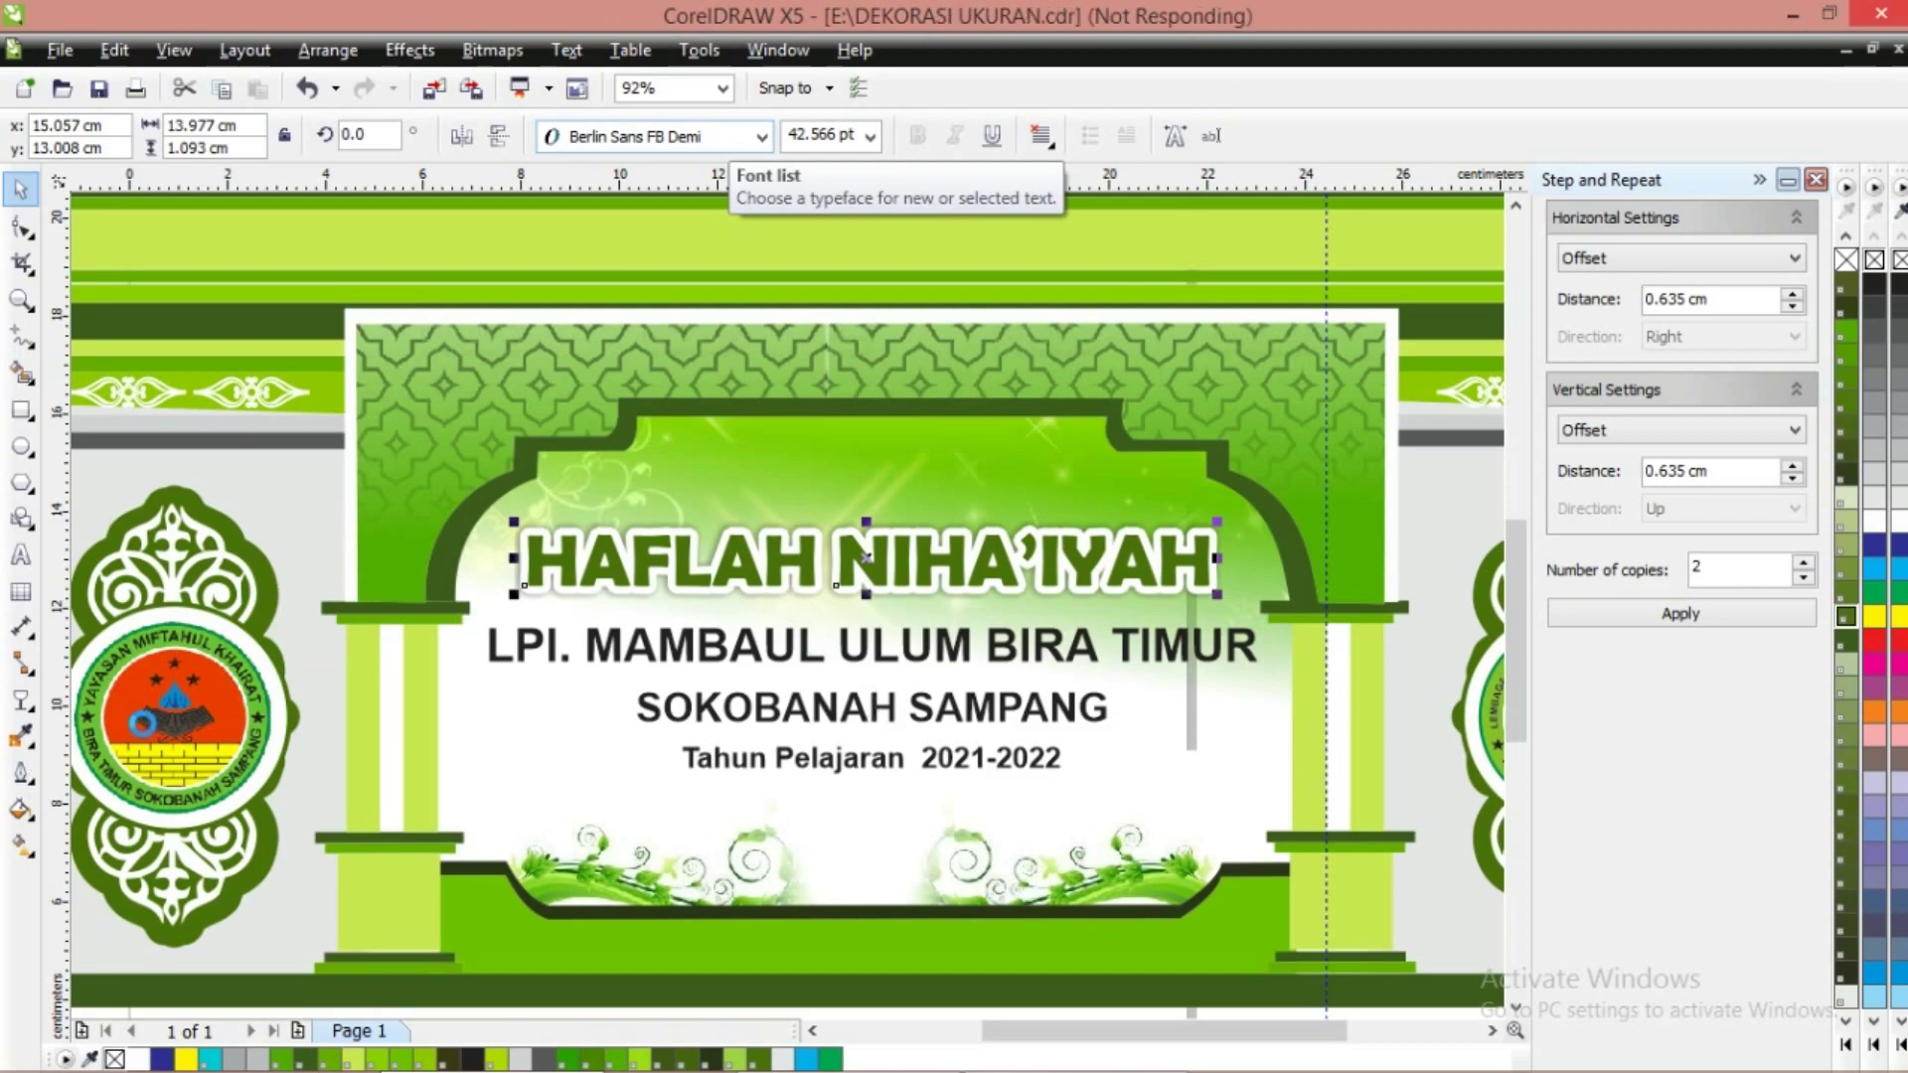
left_click(22, 737)
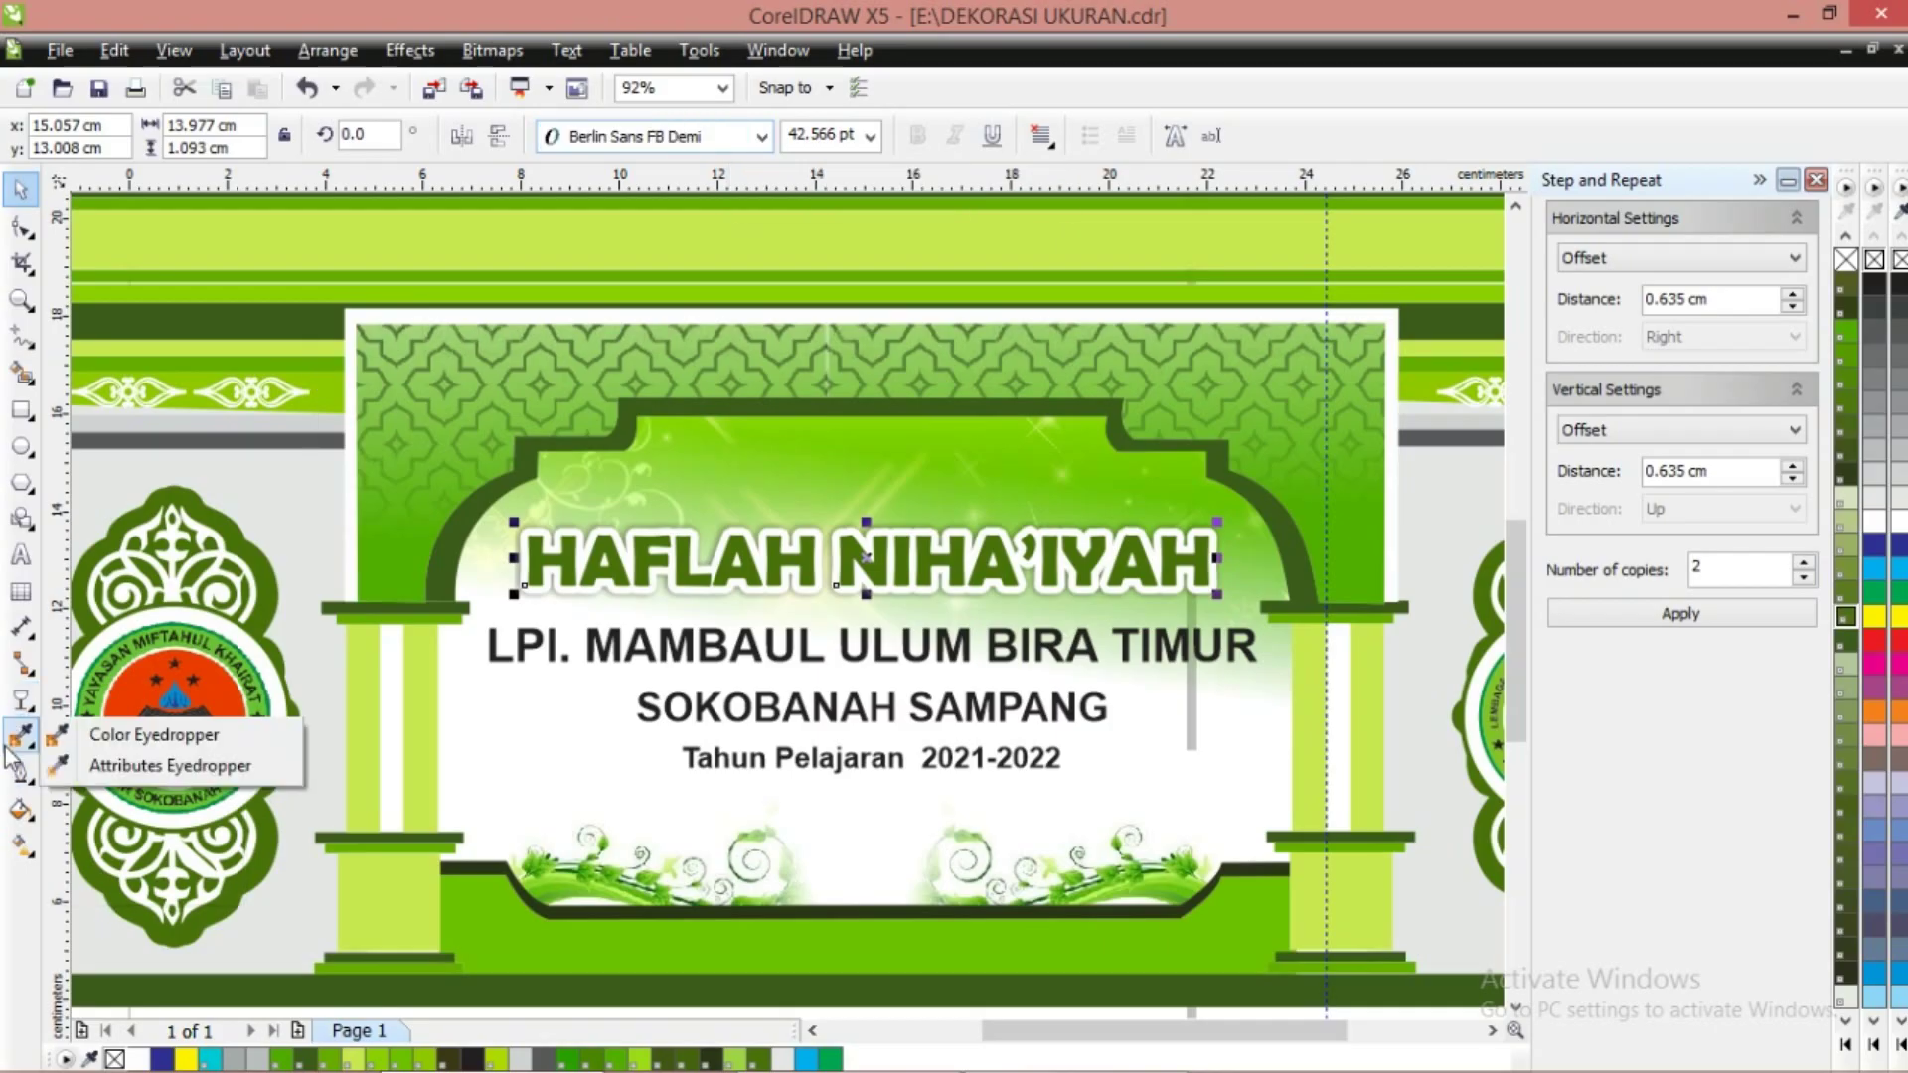
left_click(24, 704)
mouse_move(22, 772)
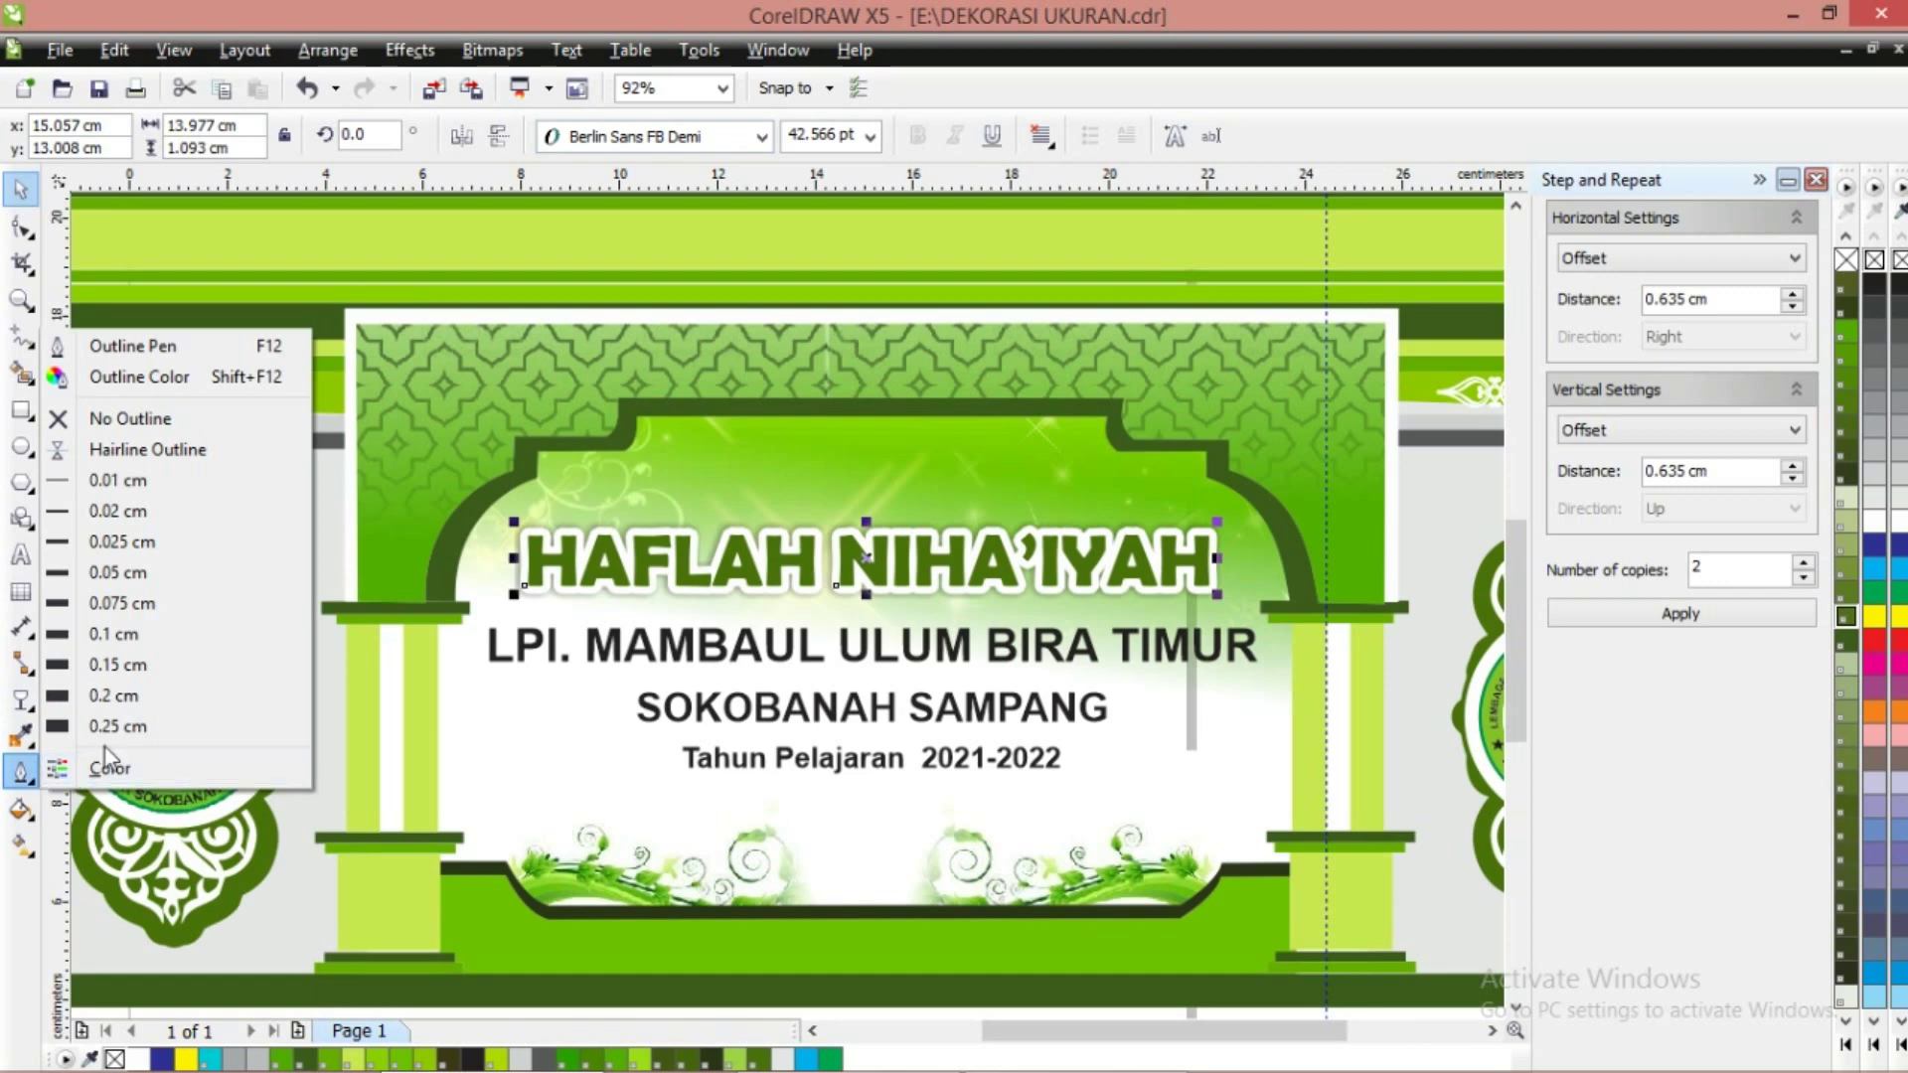
left_click(200, 348)
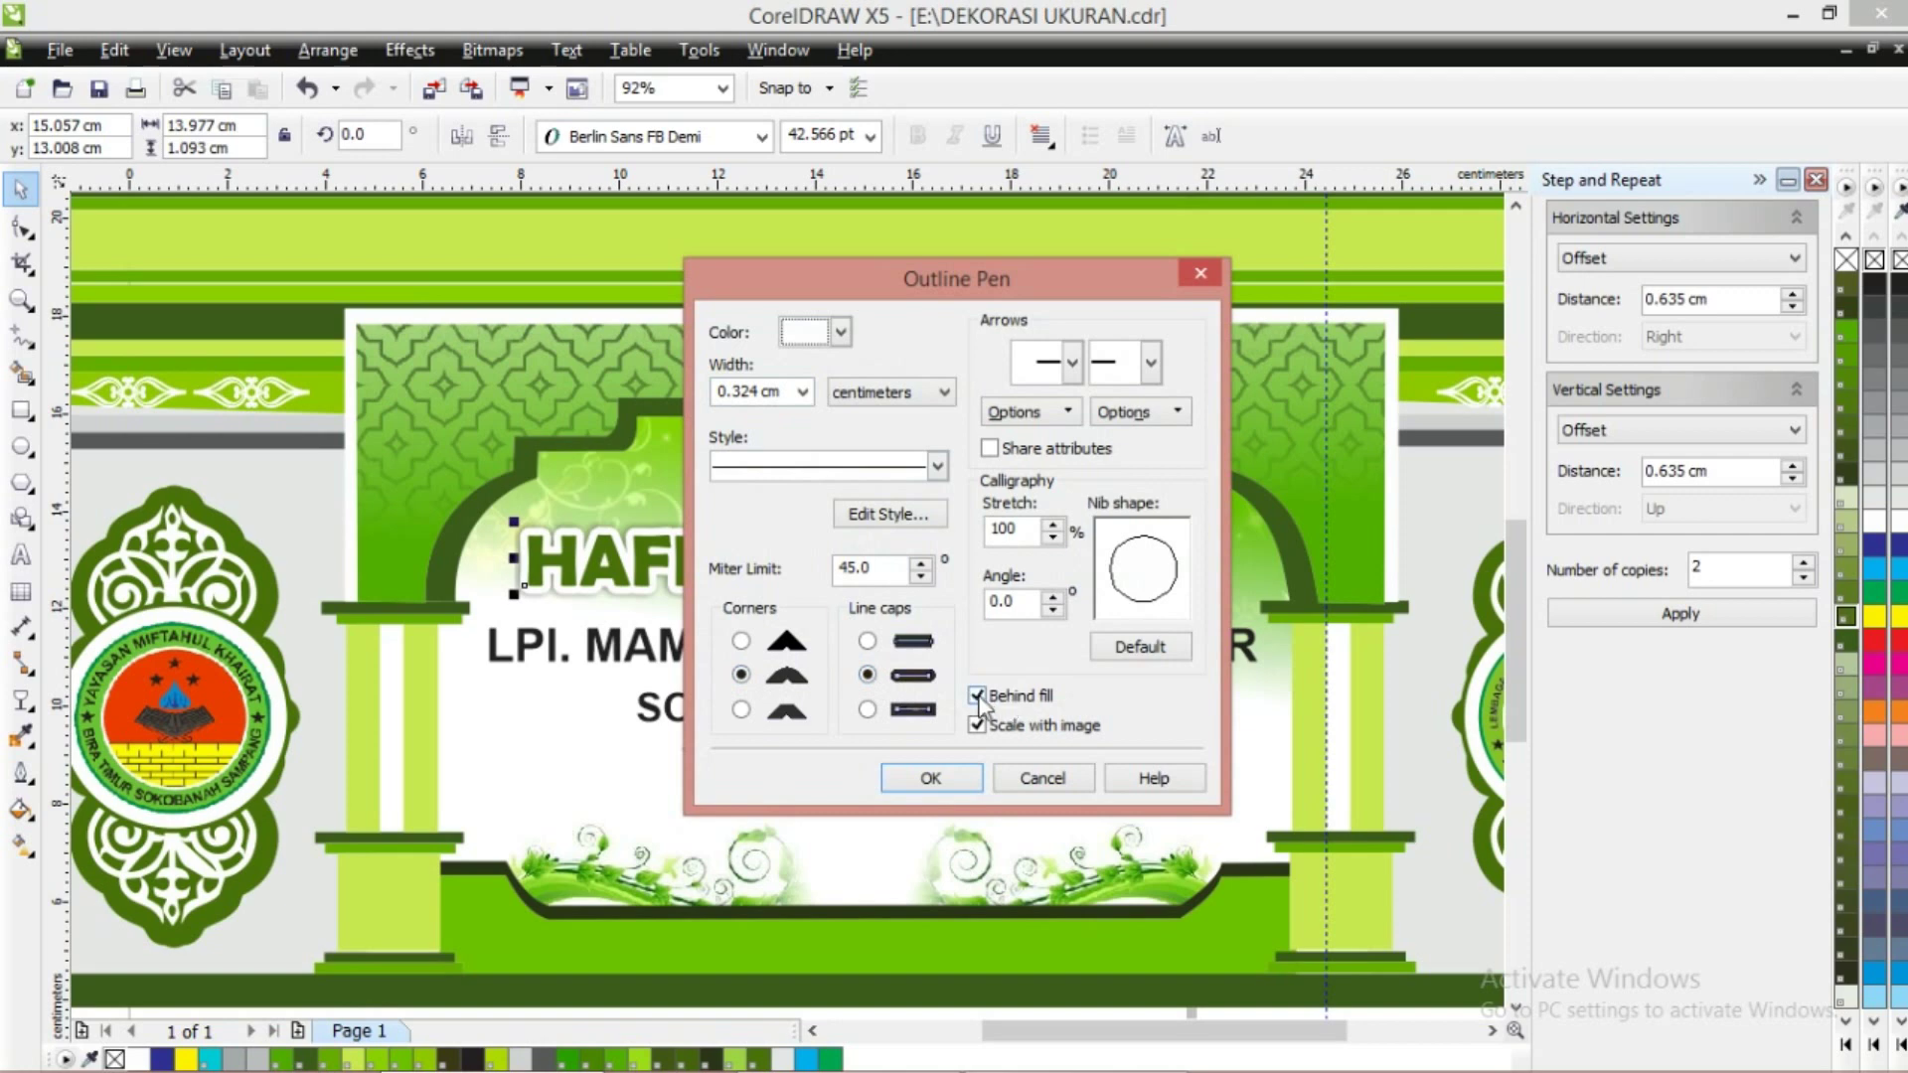
left_click(956, 777)
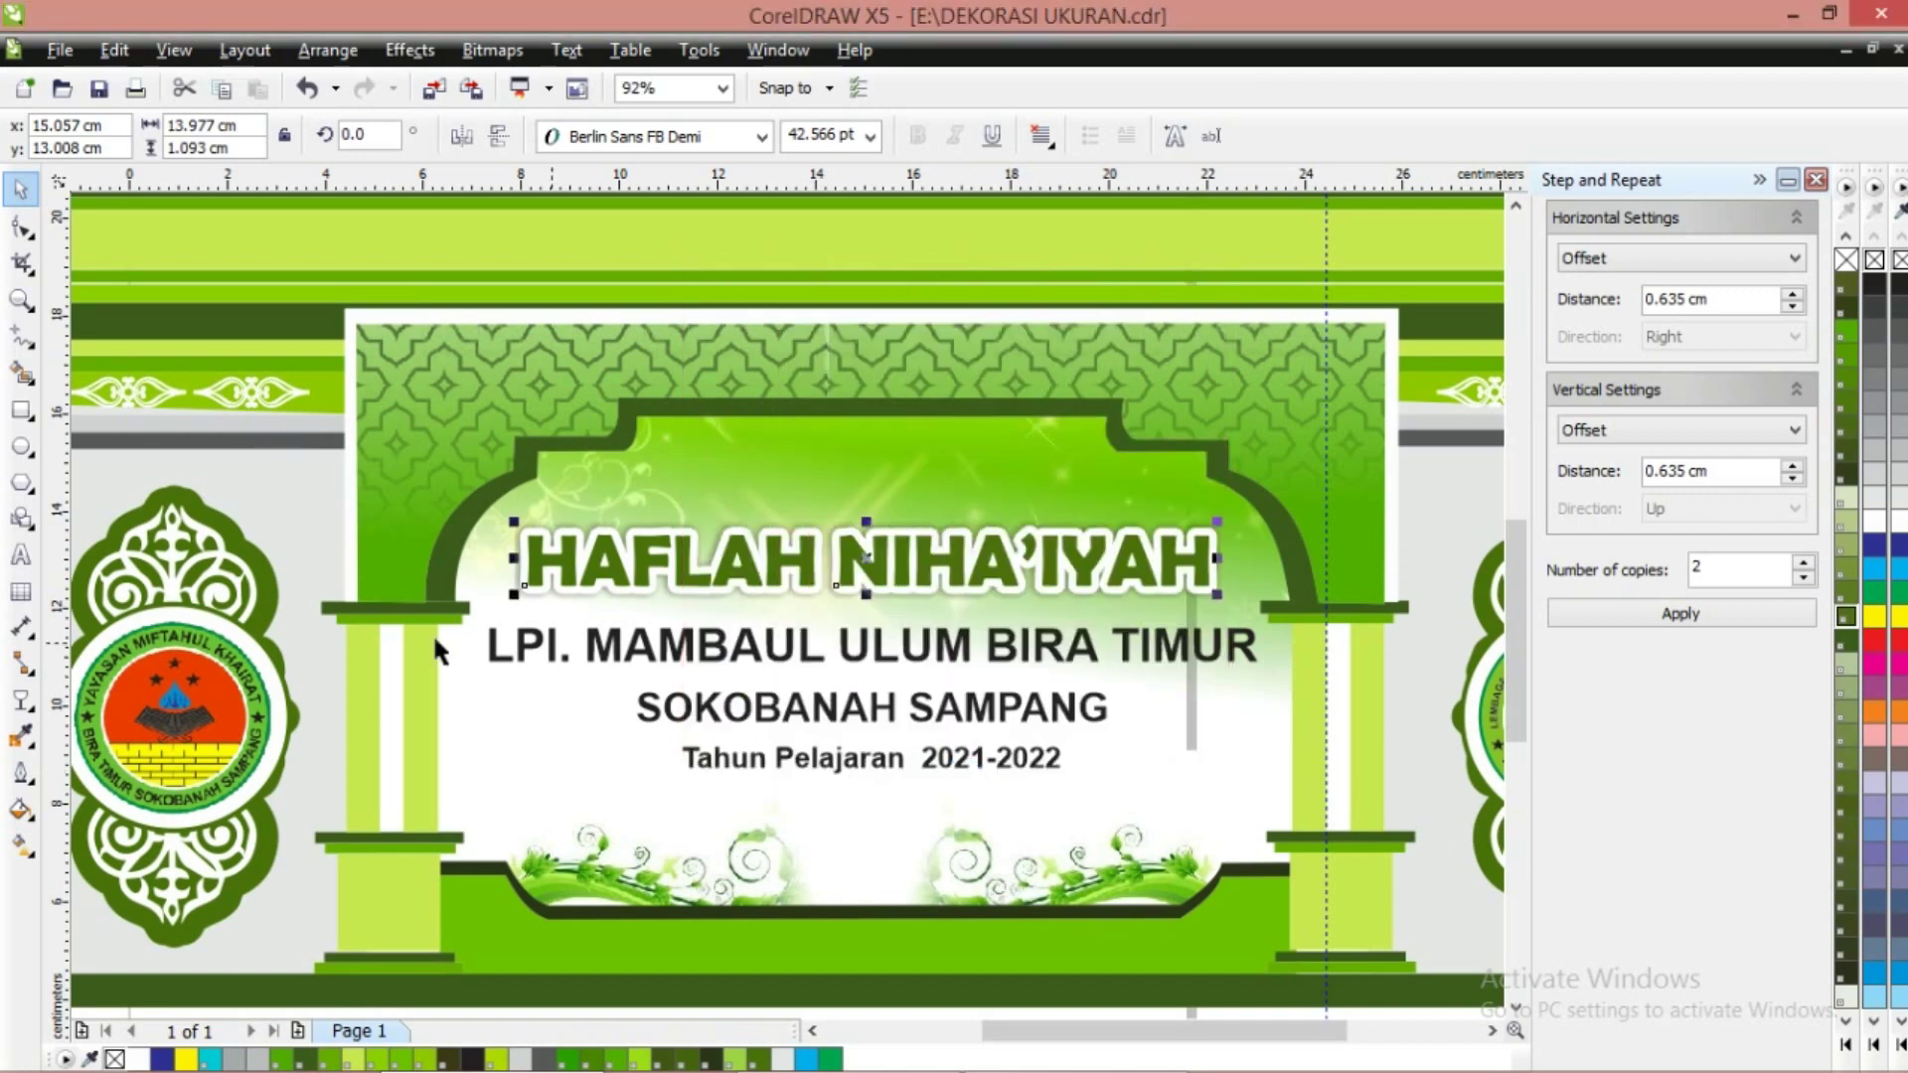
Try to shift the drop shadow of the HAFLAH NIHA'IYAH title with the Drop Shadow tool and undo the change
left_click(22, 666)
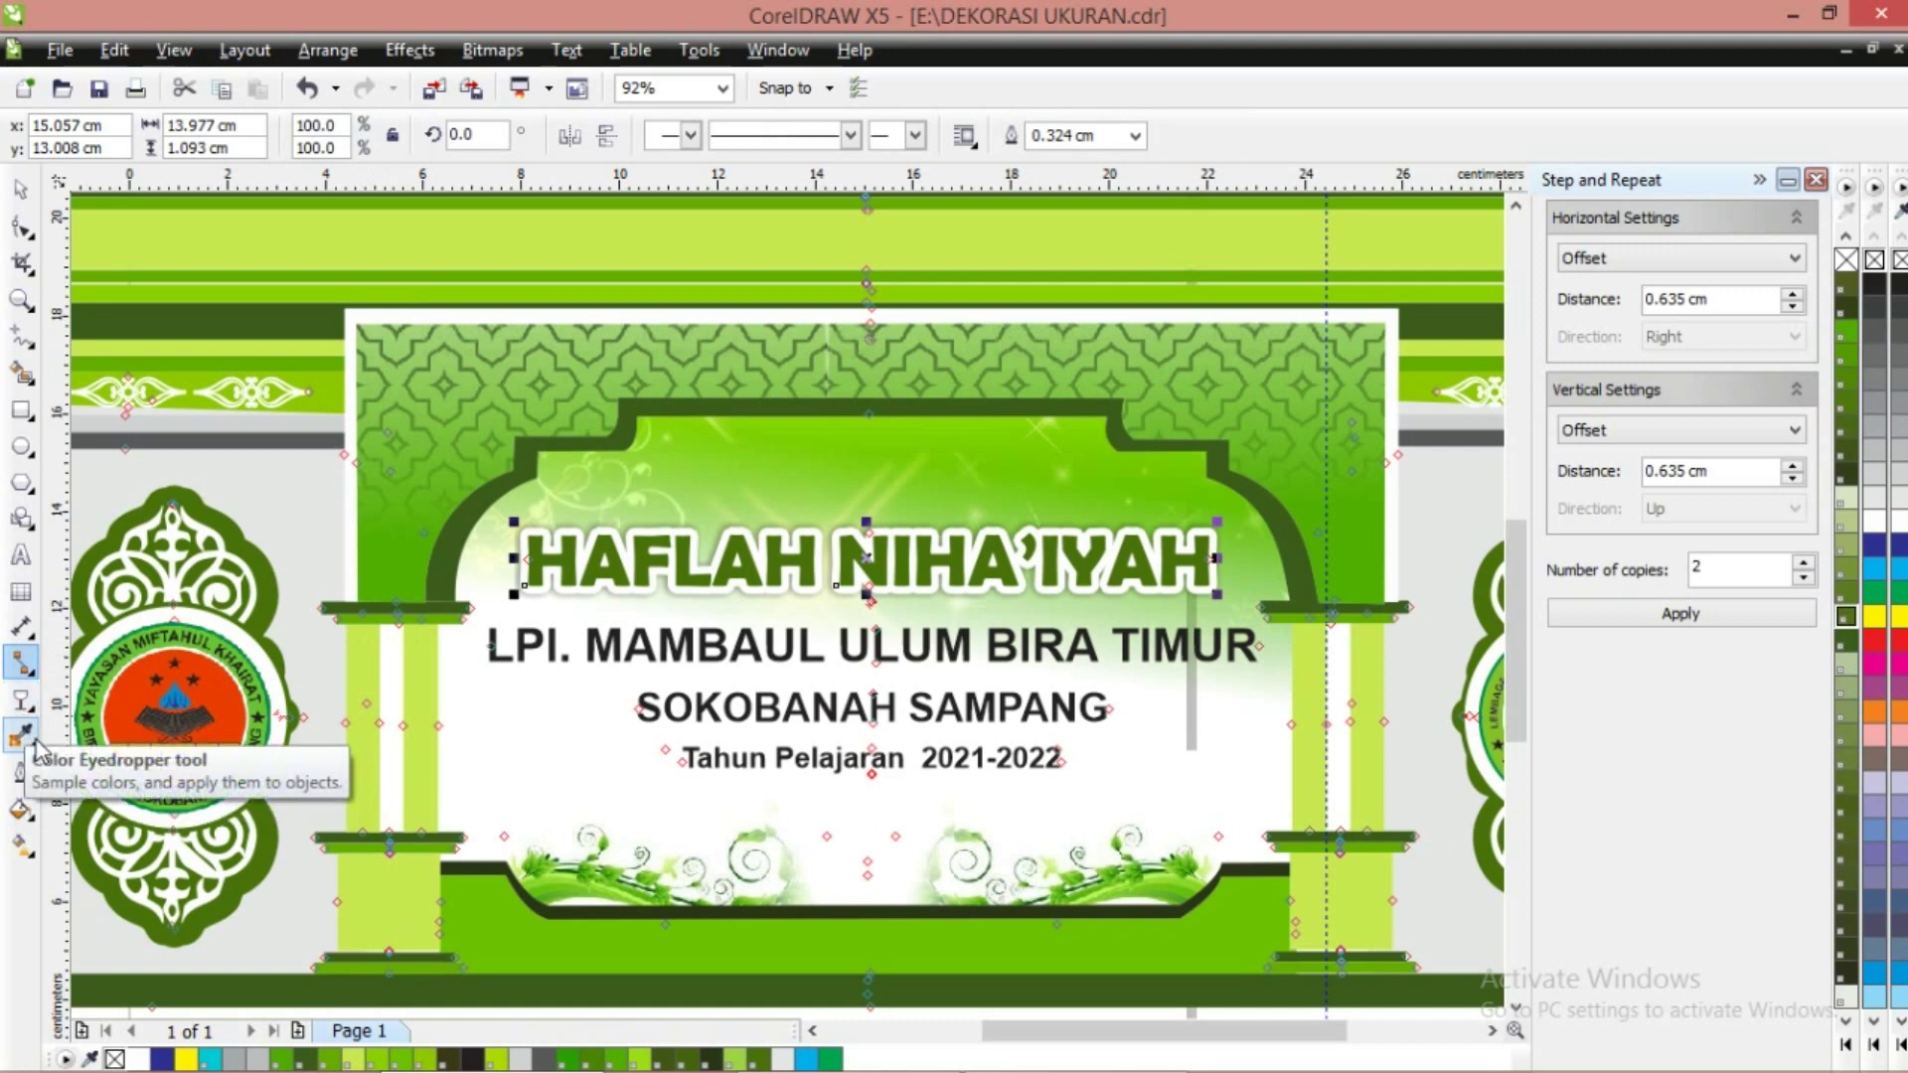
left_click(28, 738)
left_click(32, 779)
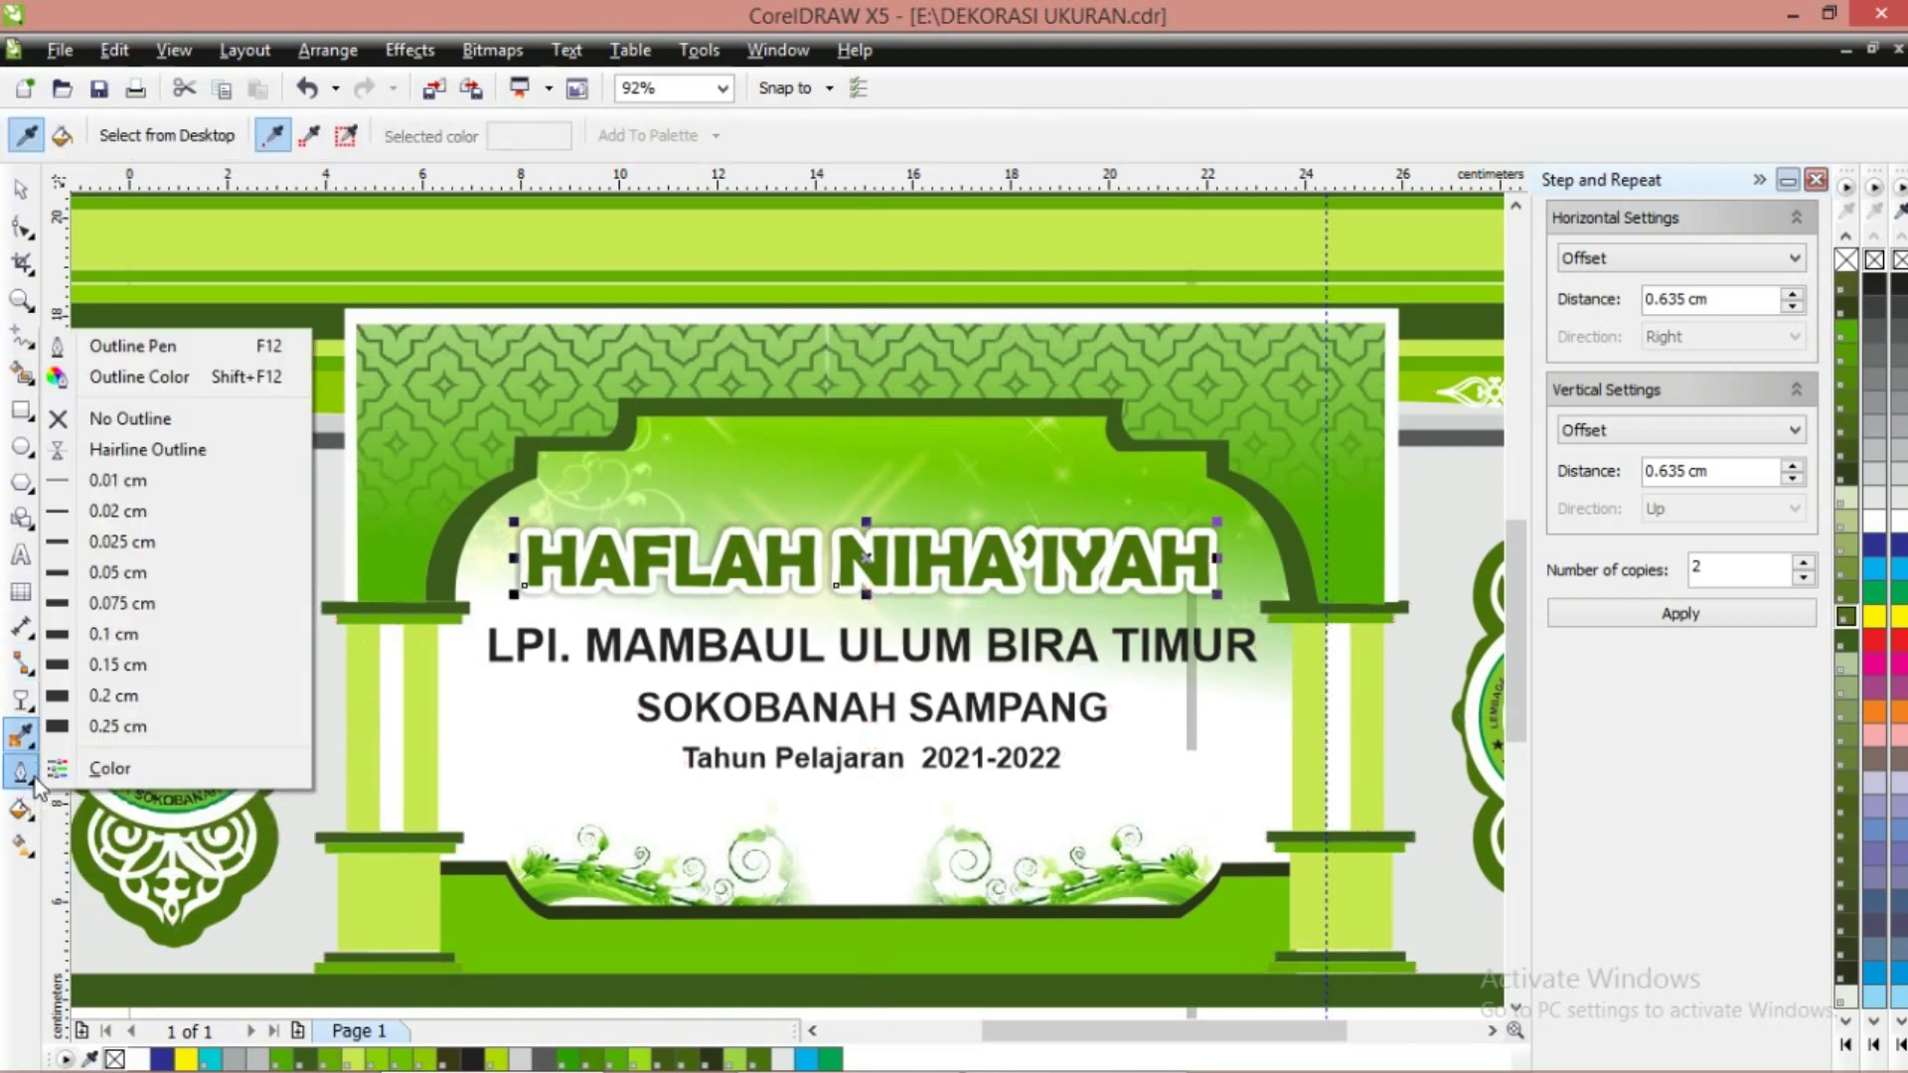
left_click(32, 711)
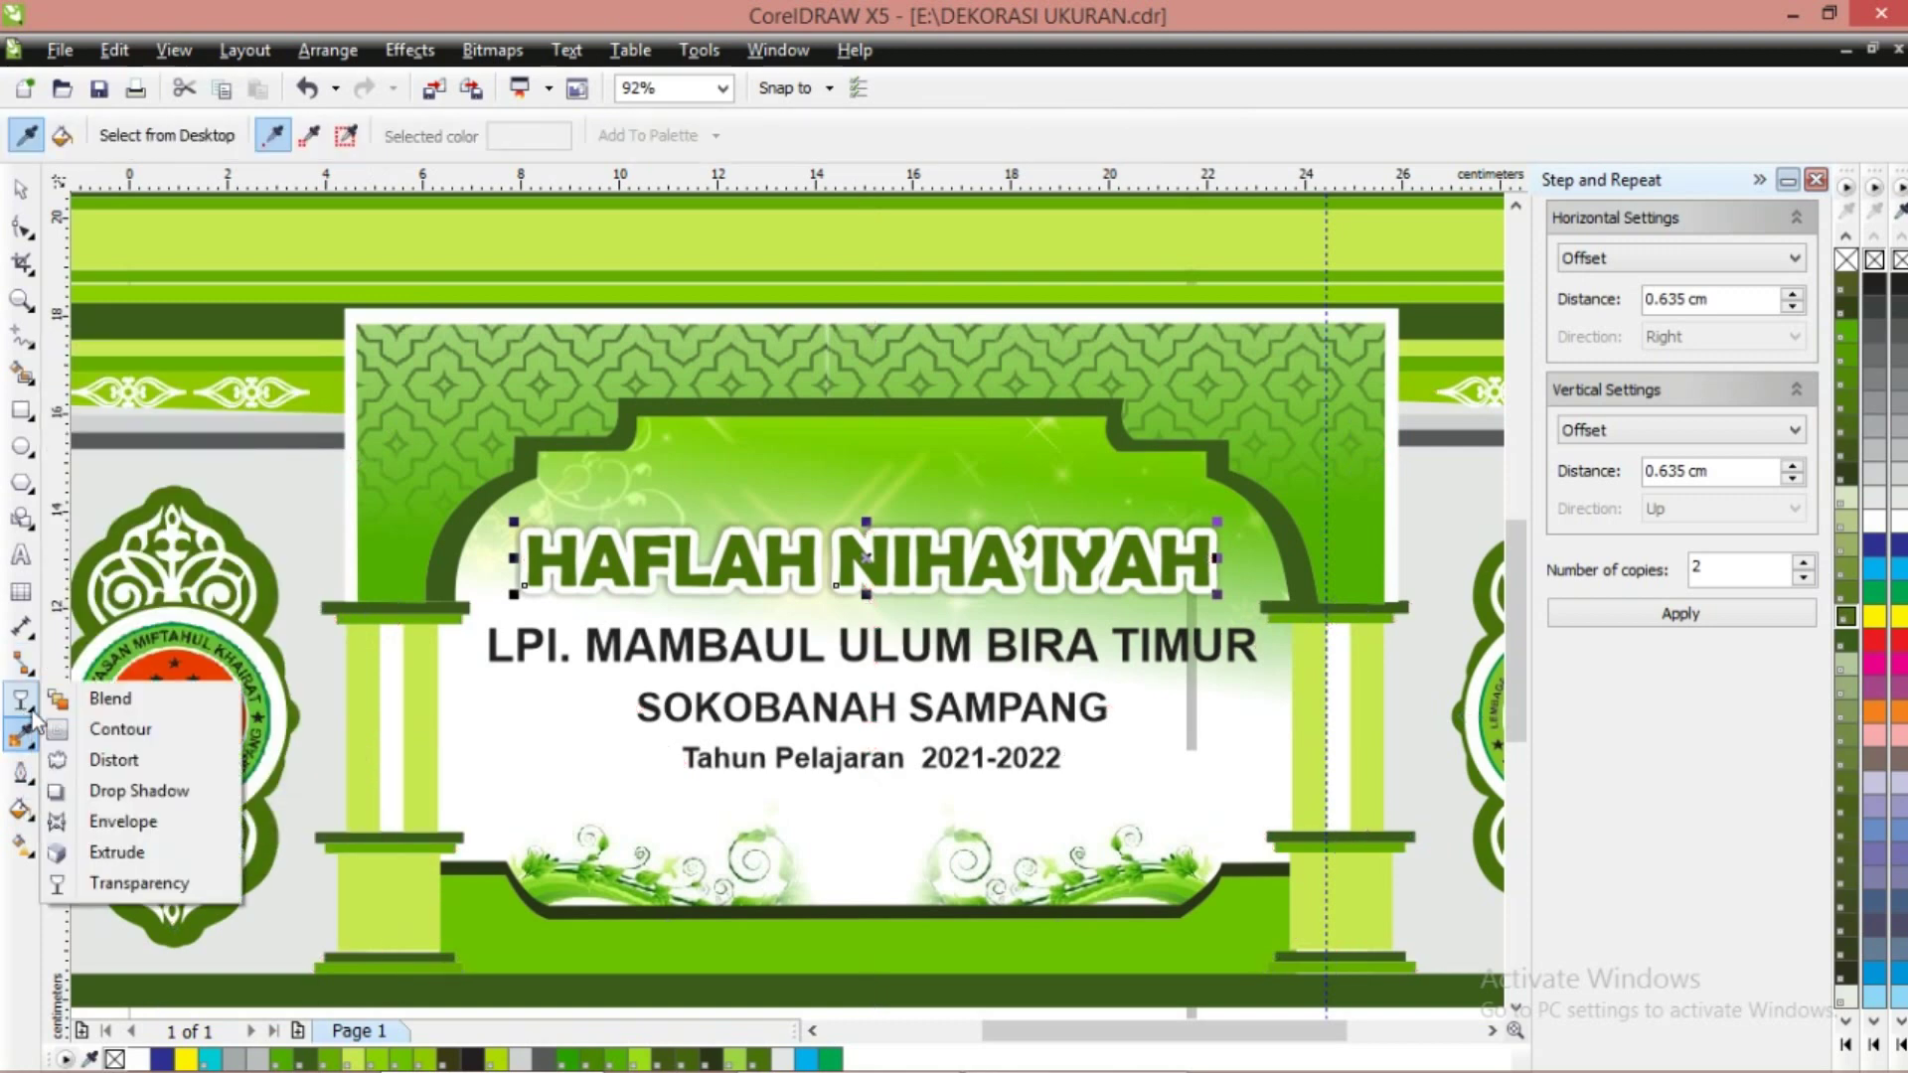
left_click(117, 790)
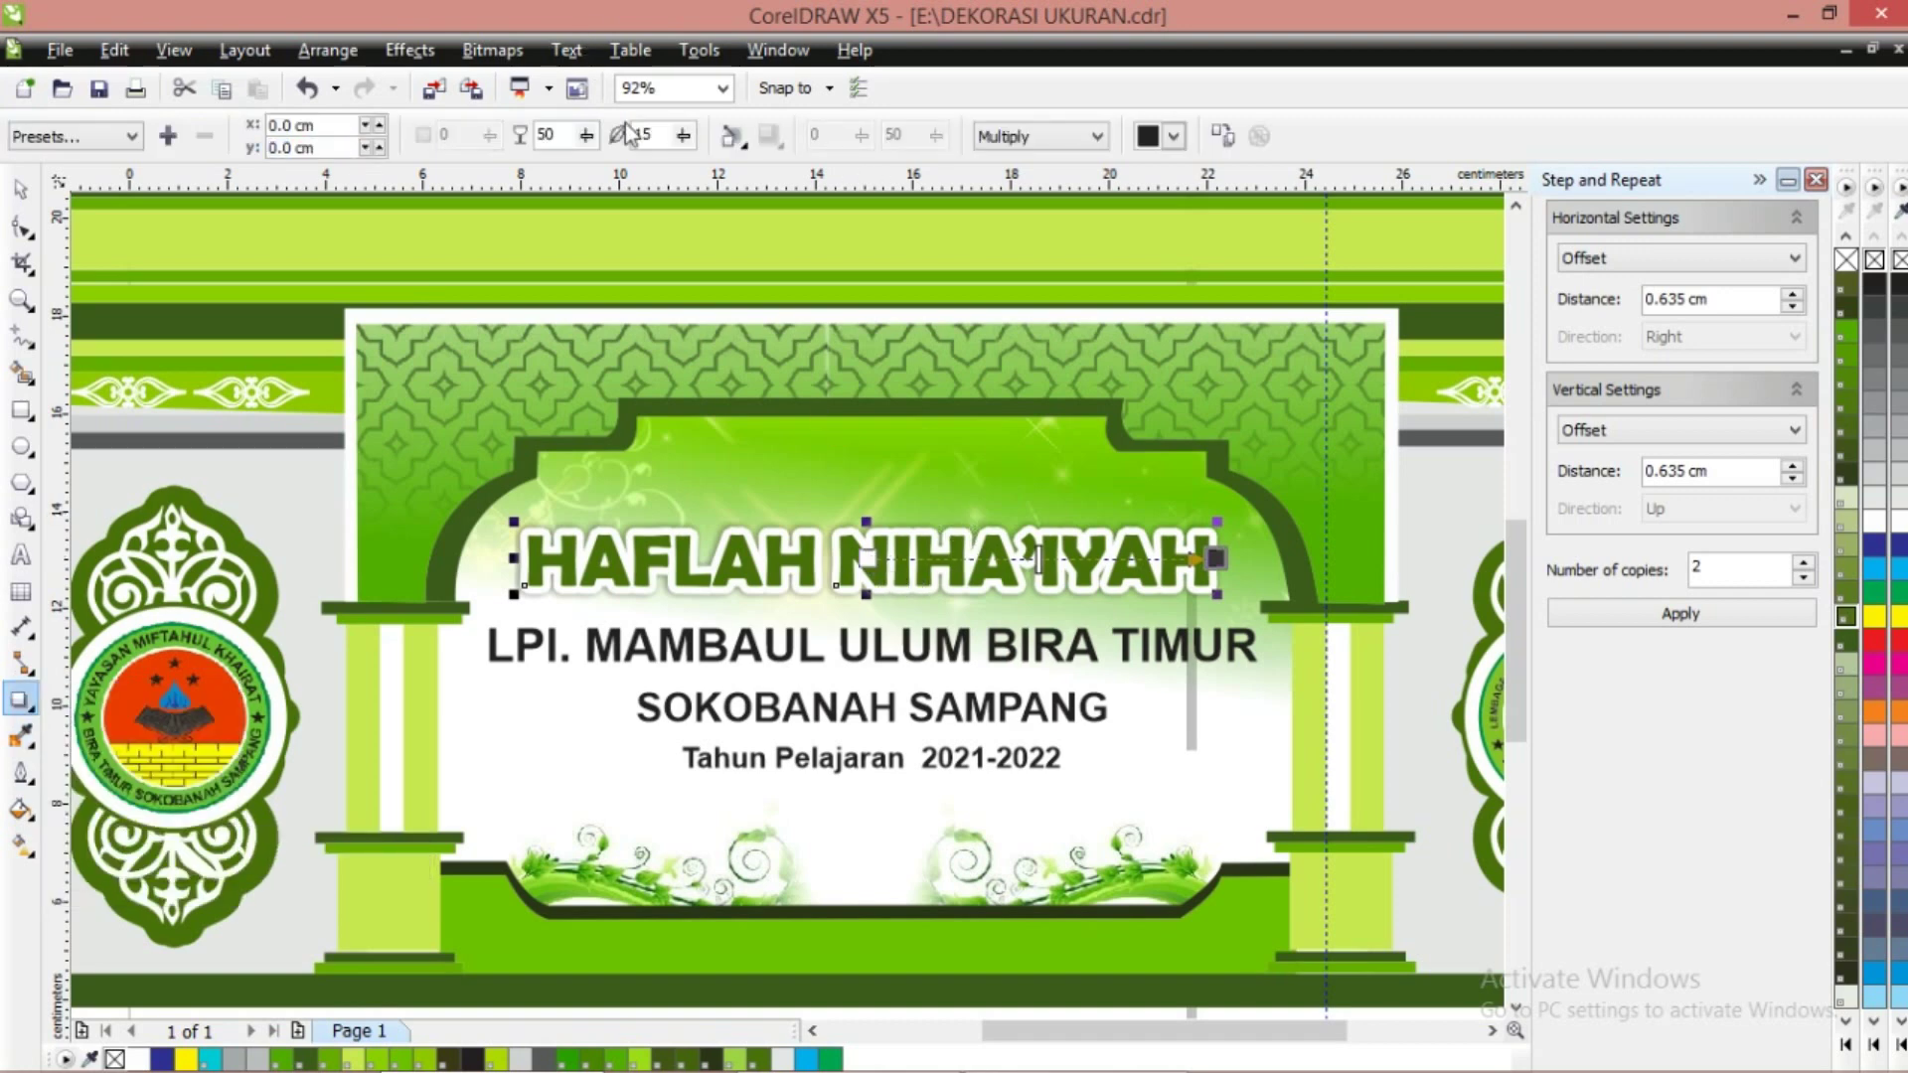
left_click_drag(655, 134, 536, 134)
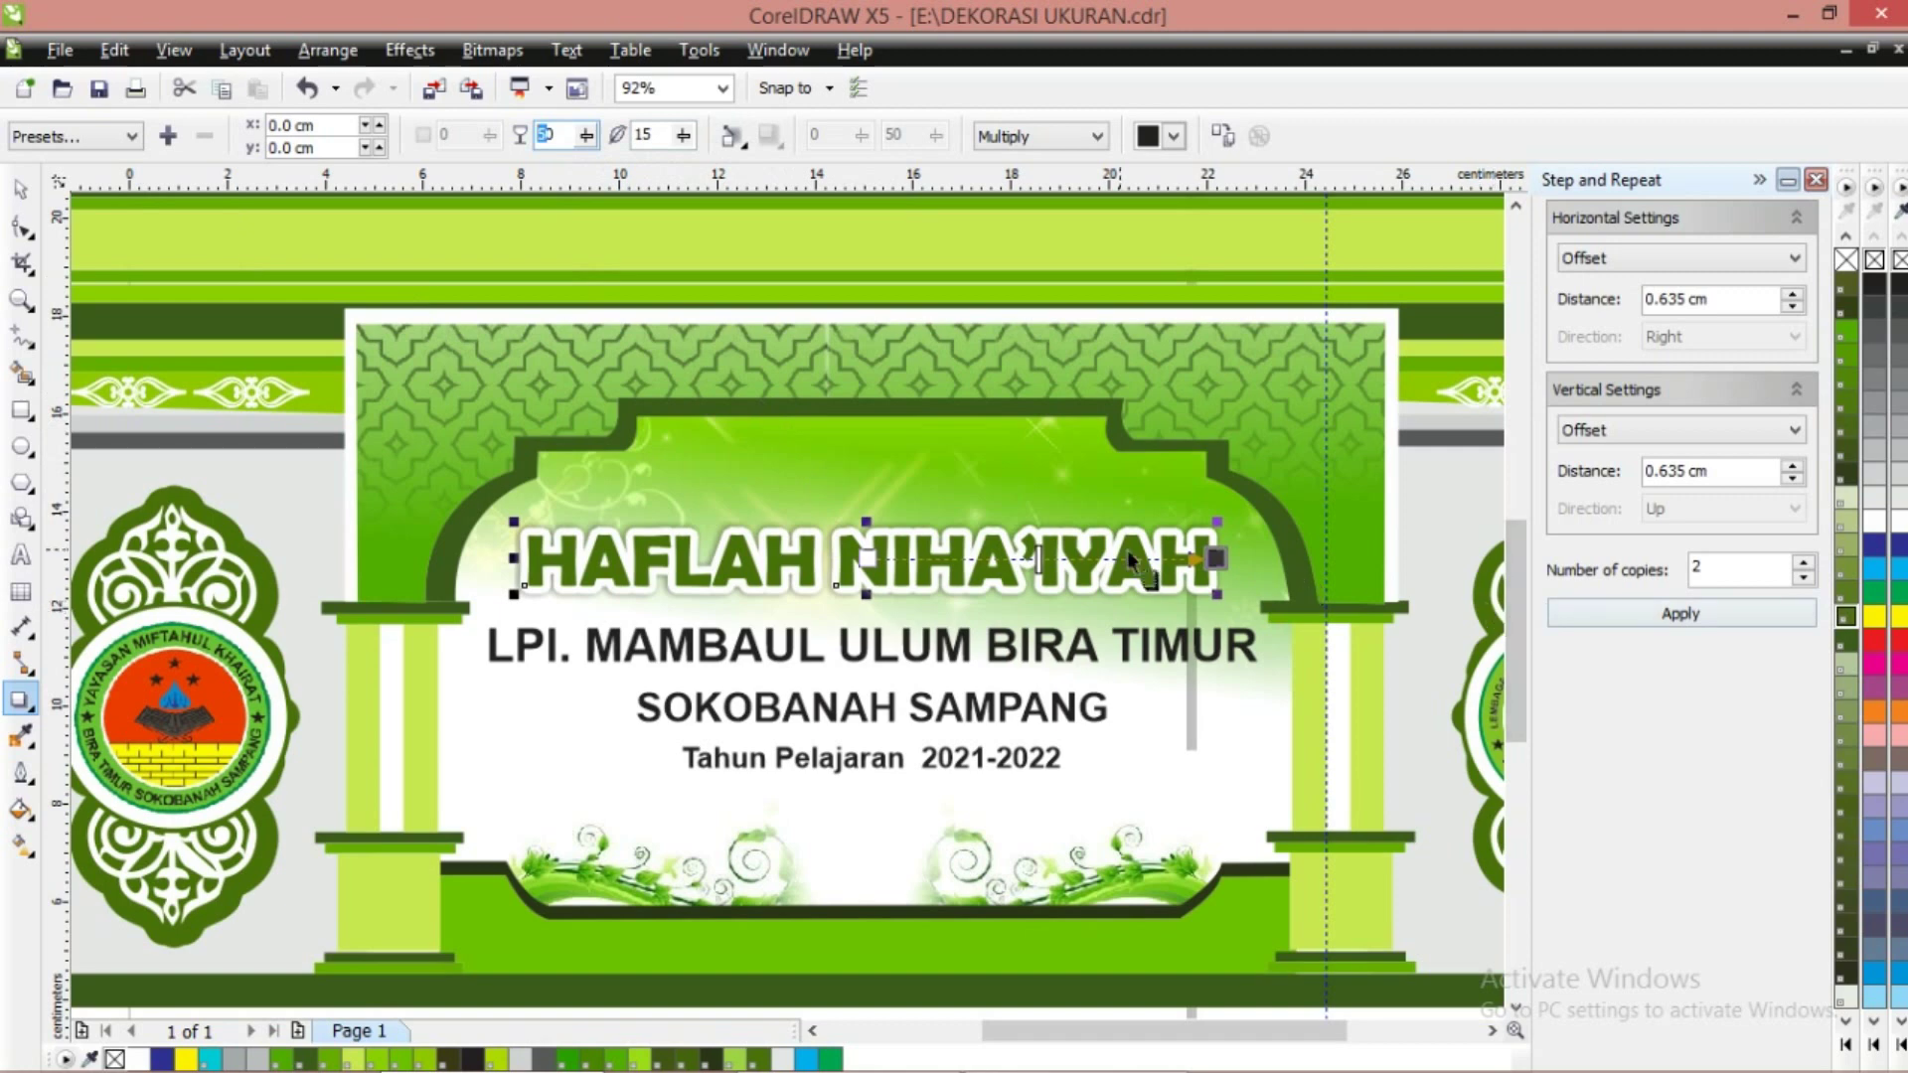
left_click_drag(1214, 558, 1147, 464)
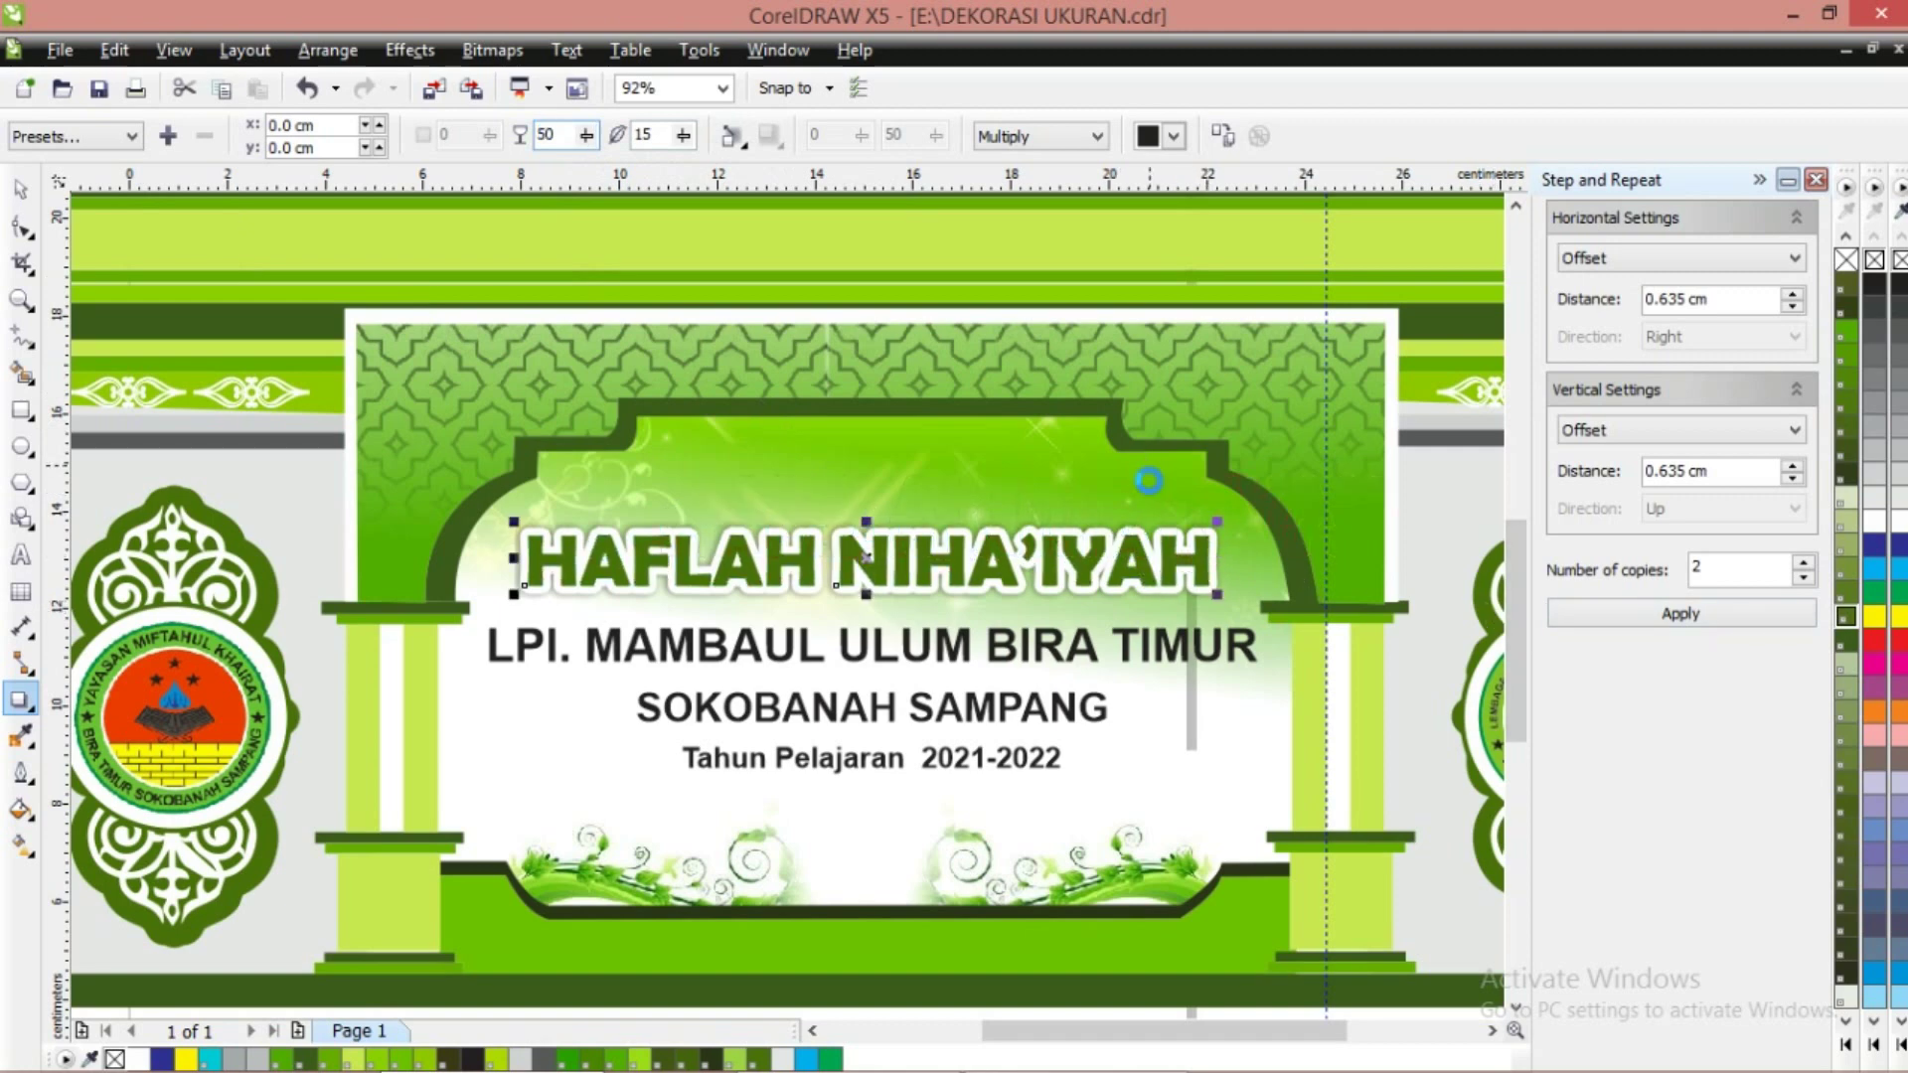
key("ctrl+z")
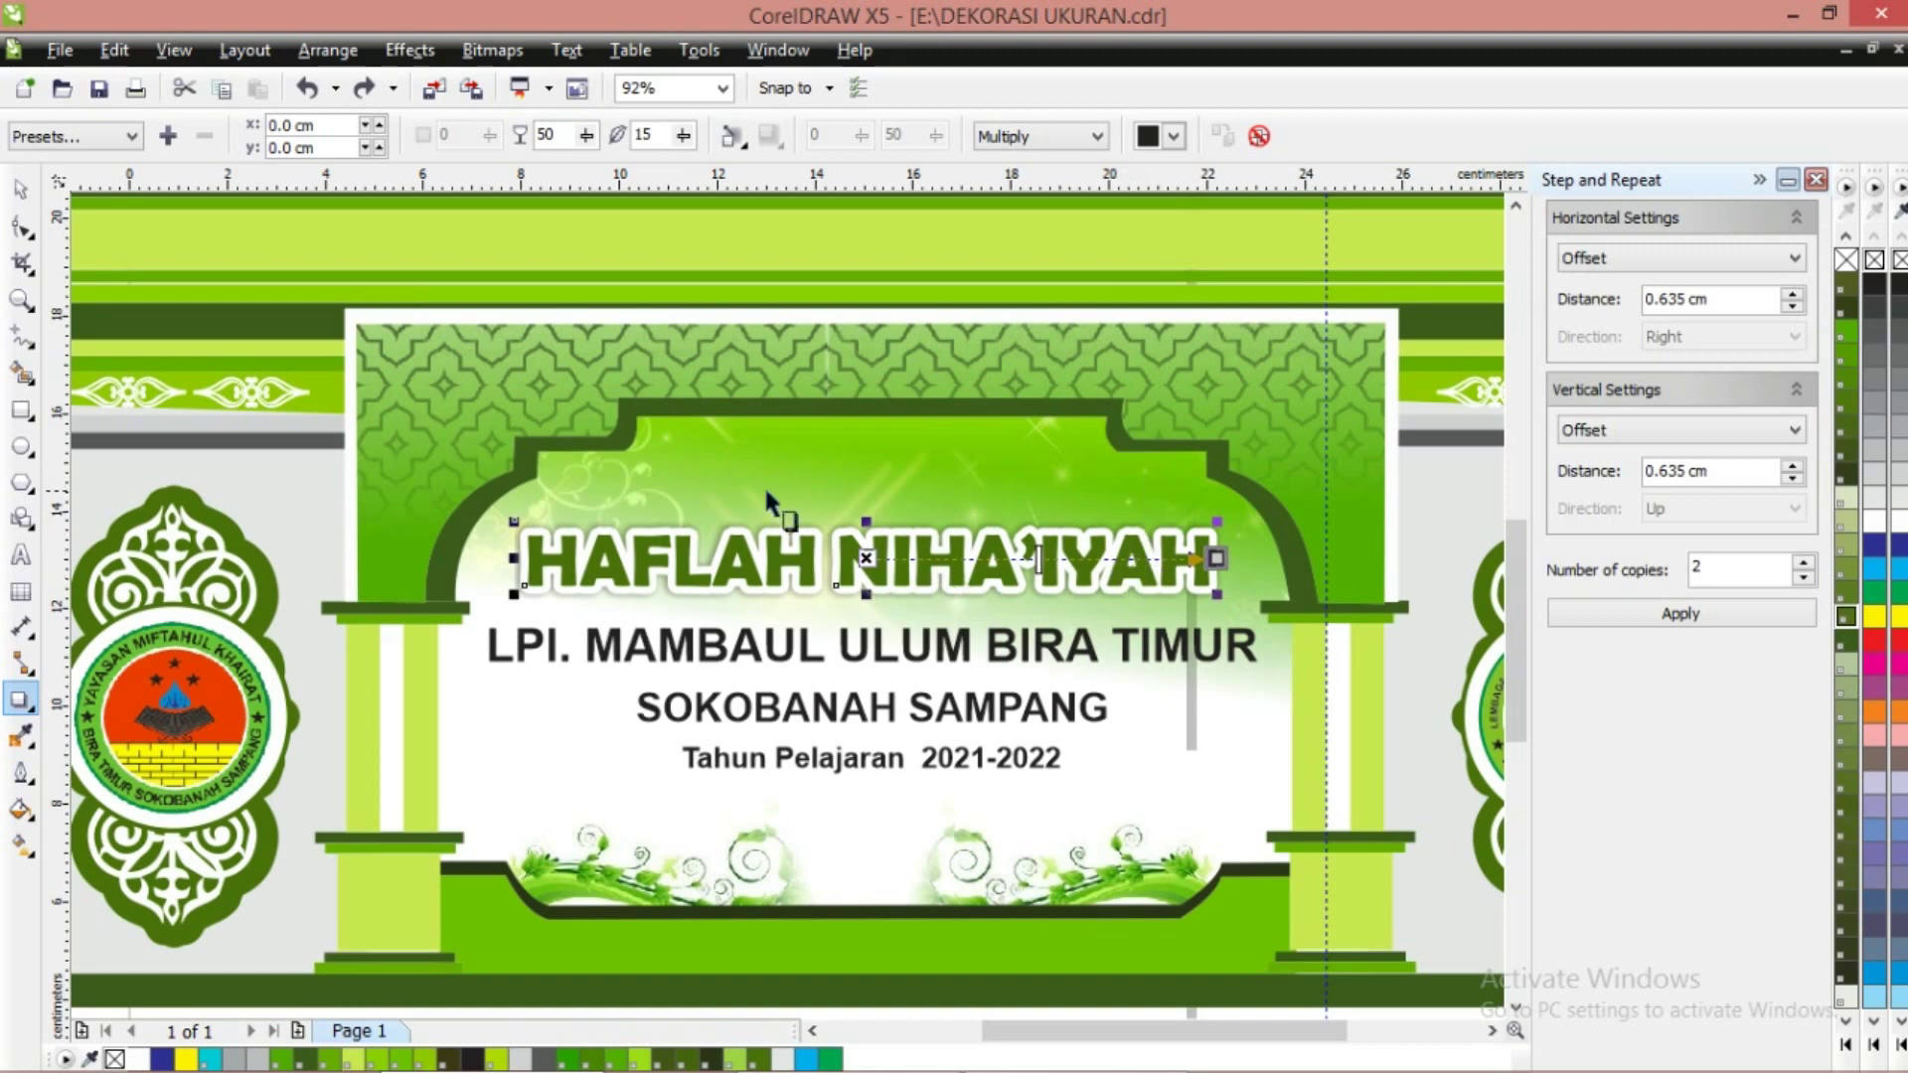
left_click(20, 189)
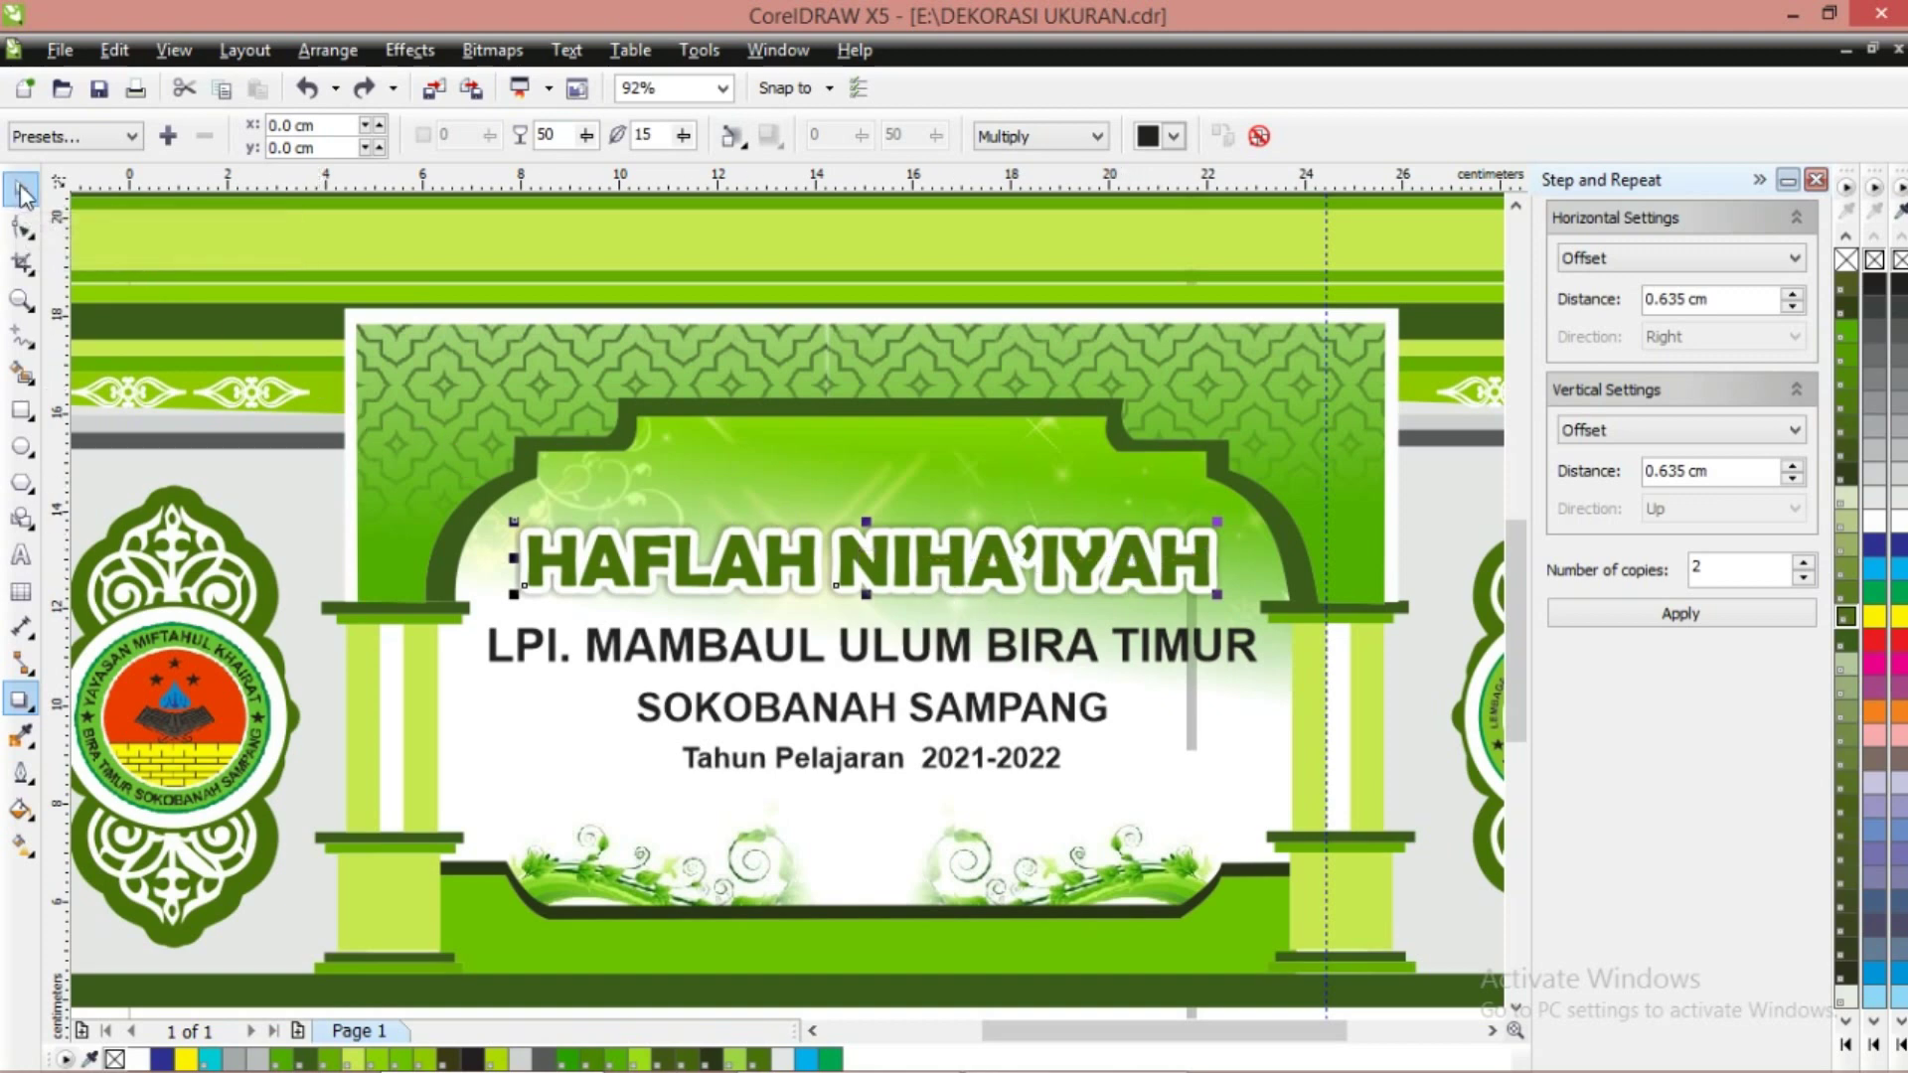
Examine the right wing of the stage and the white floral ornament strip on its cornice
left_click(723, 90)
left_click(715, 121)
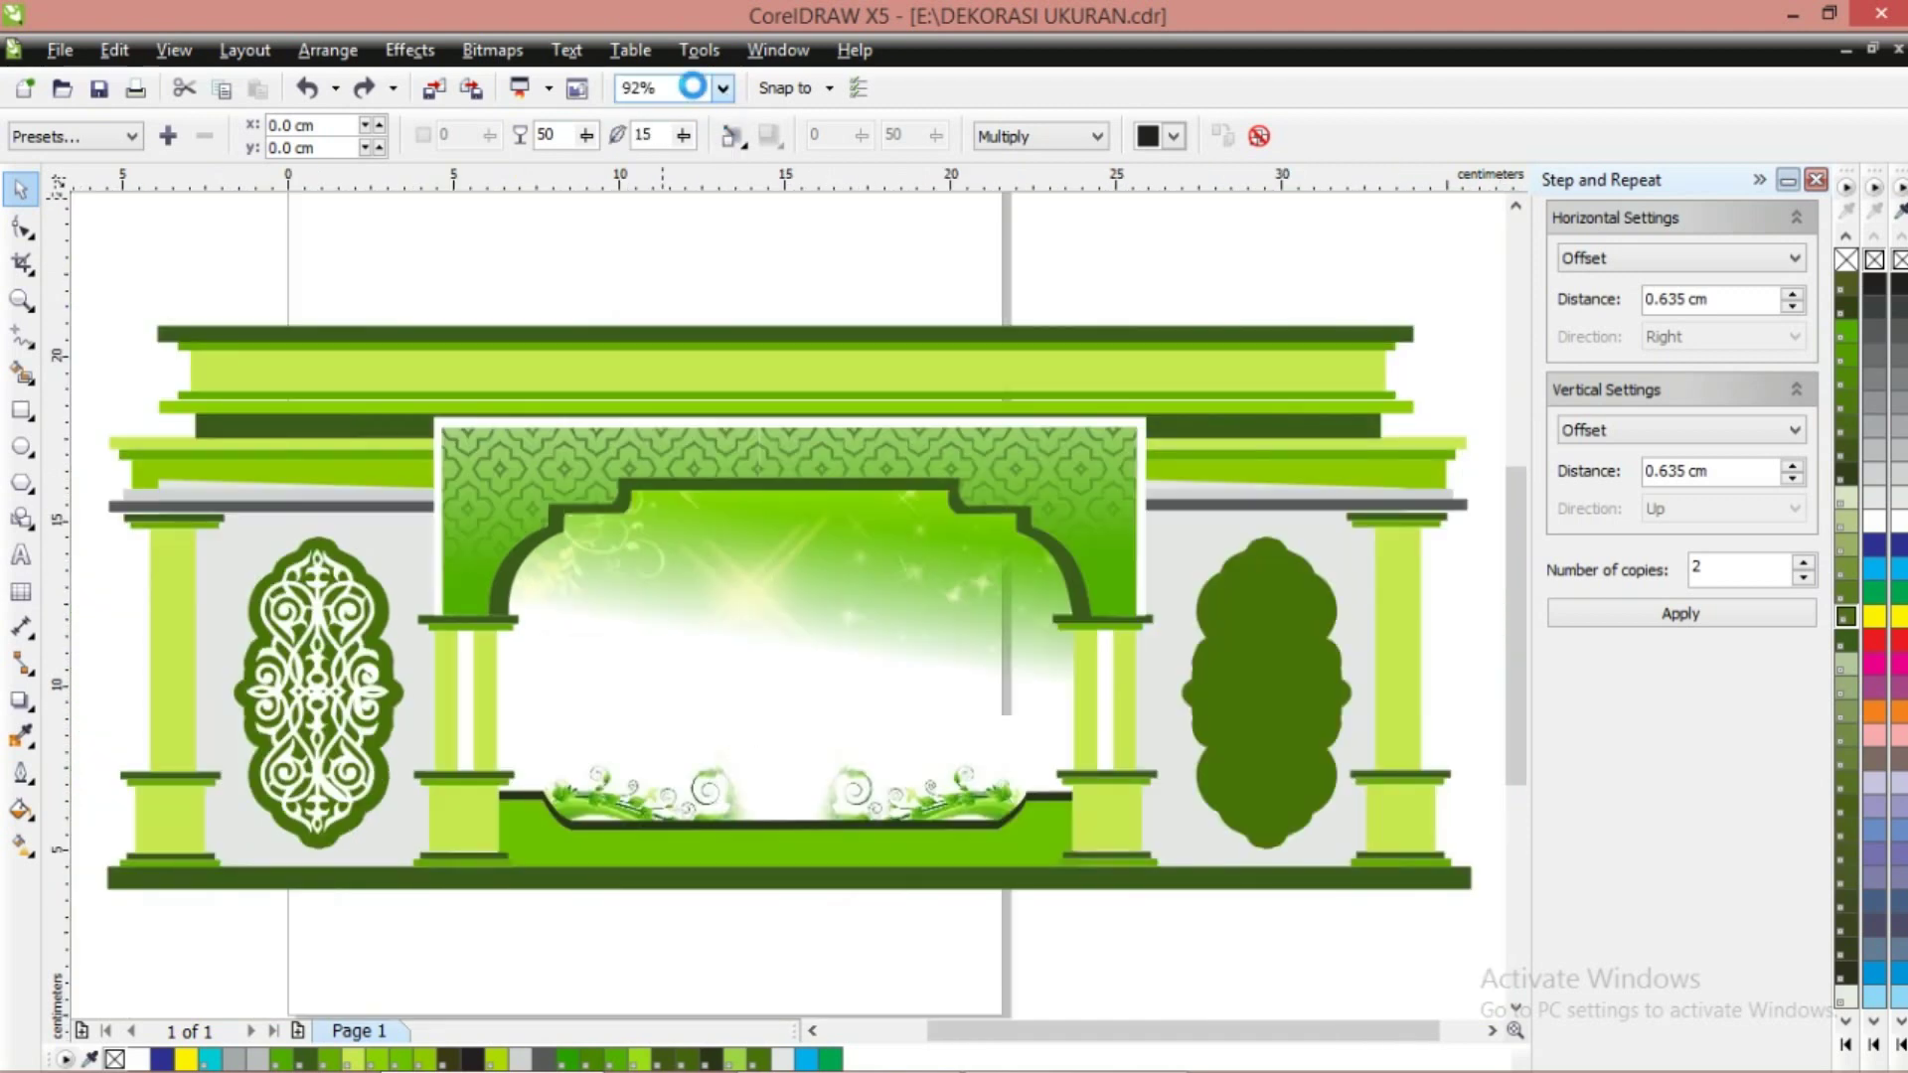
left_click(21, 298)
left_click_drag(1160, 603, 1285, 852)
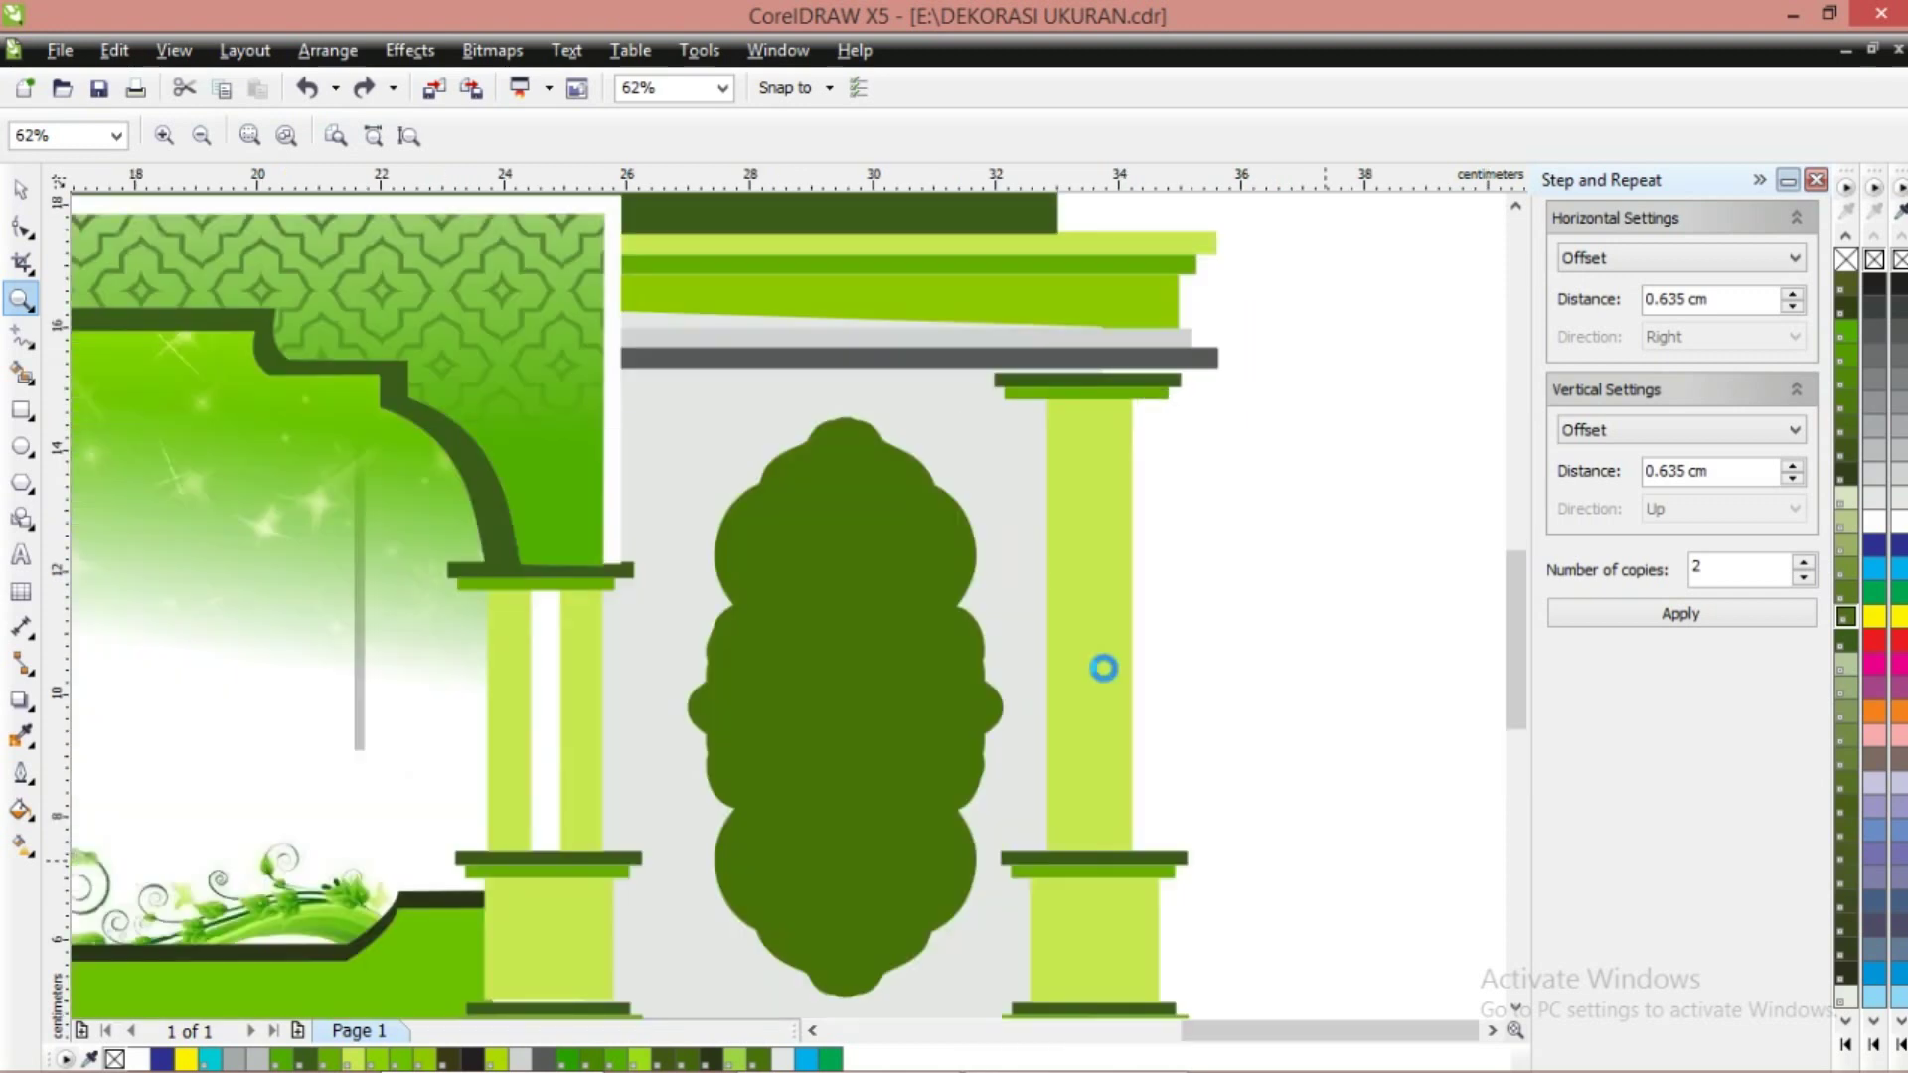
left_click(19, 191)
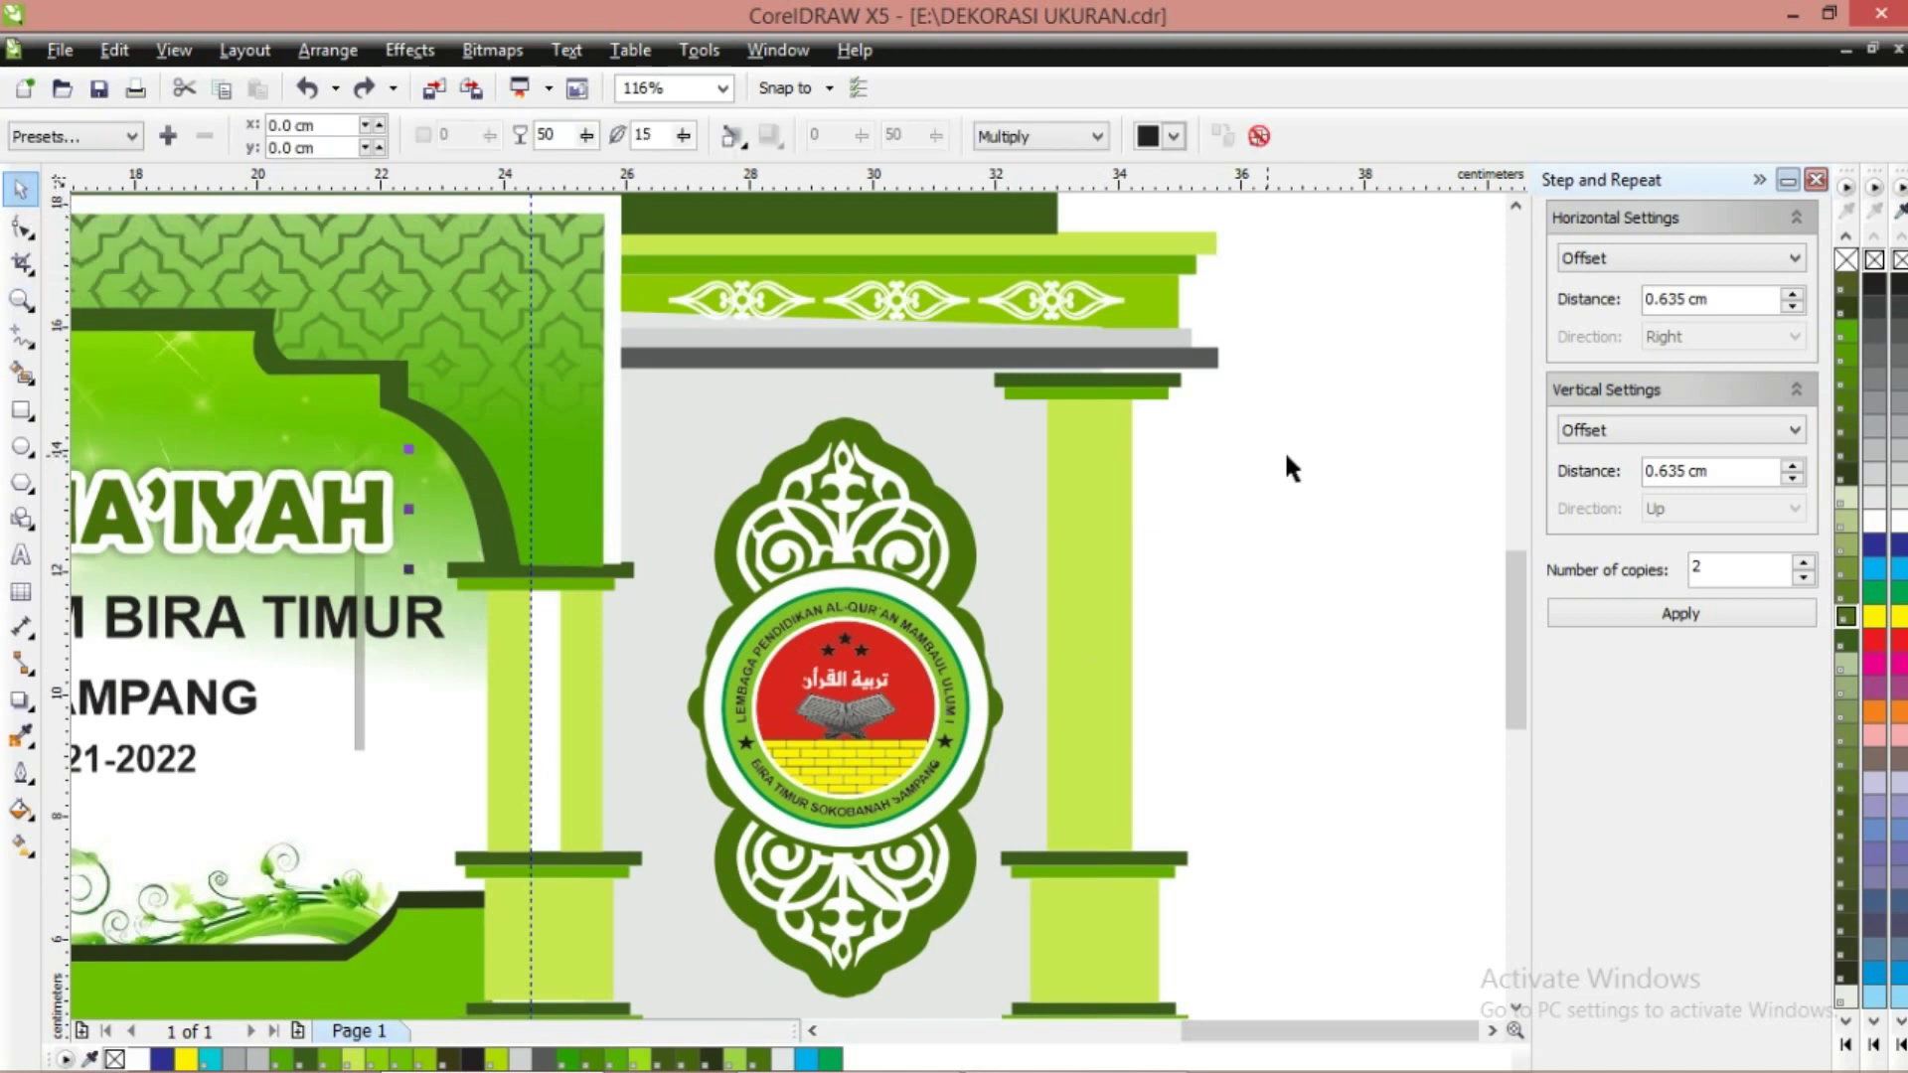
left_click(1034, 294)
left_click_drag(1038, 298, 1037, 298)
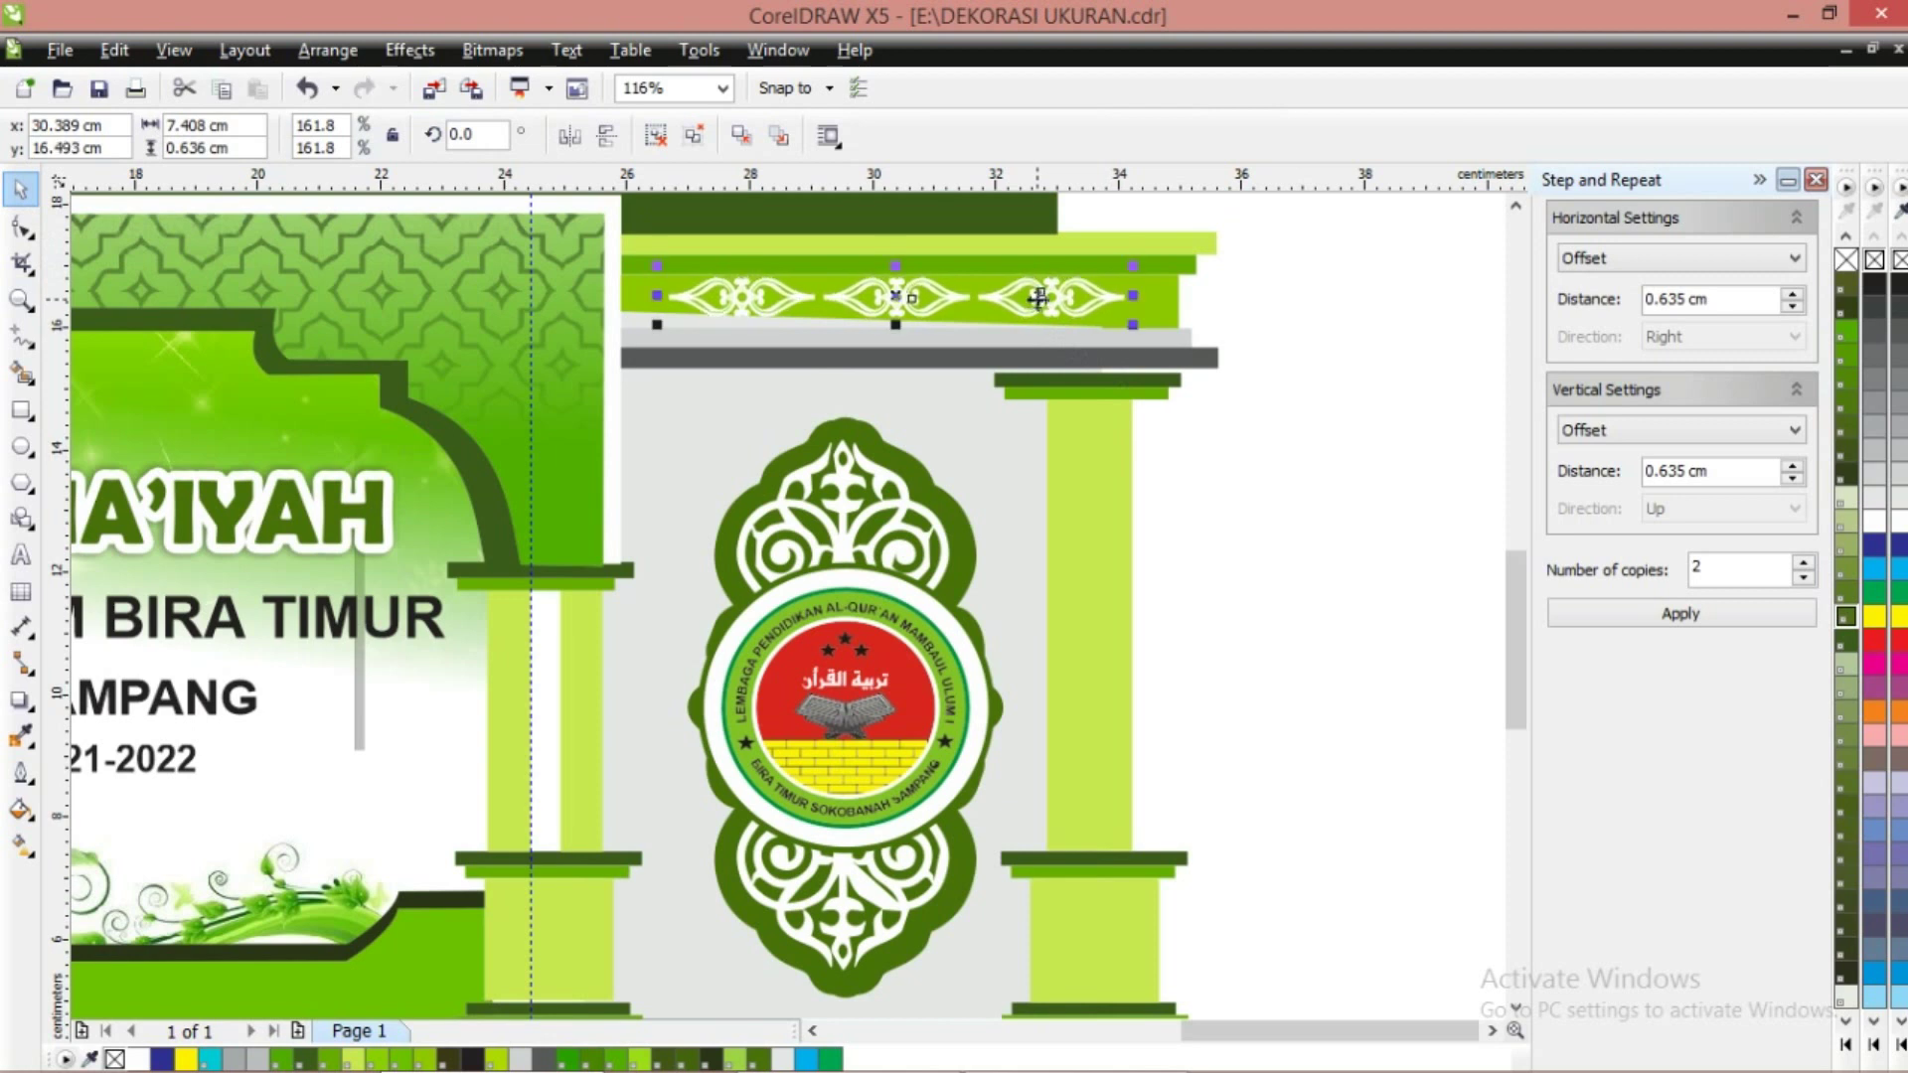
left_click(1246, 379)
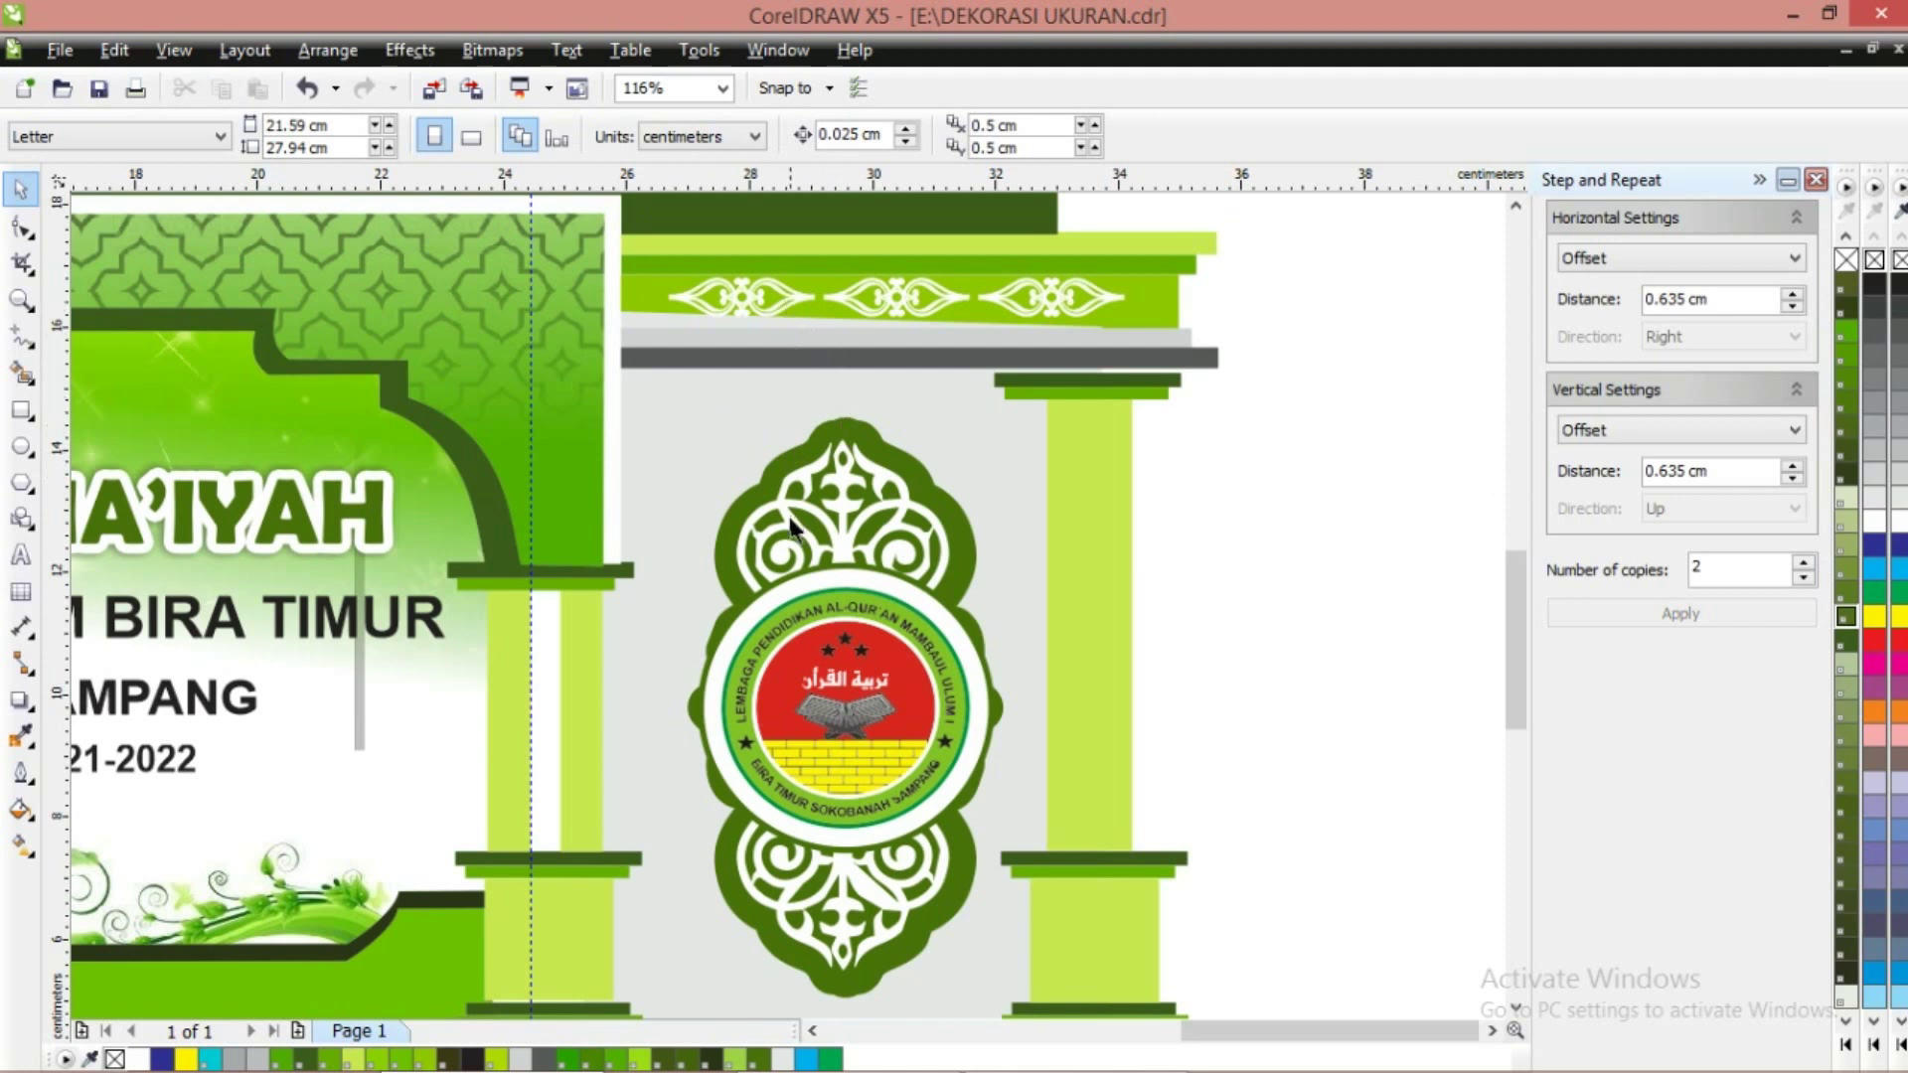
Move the light green shaft of the outer right column sideways and undo the move
left_click(993, 554)
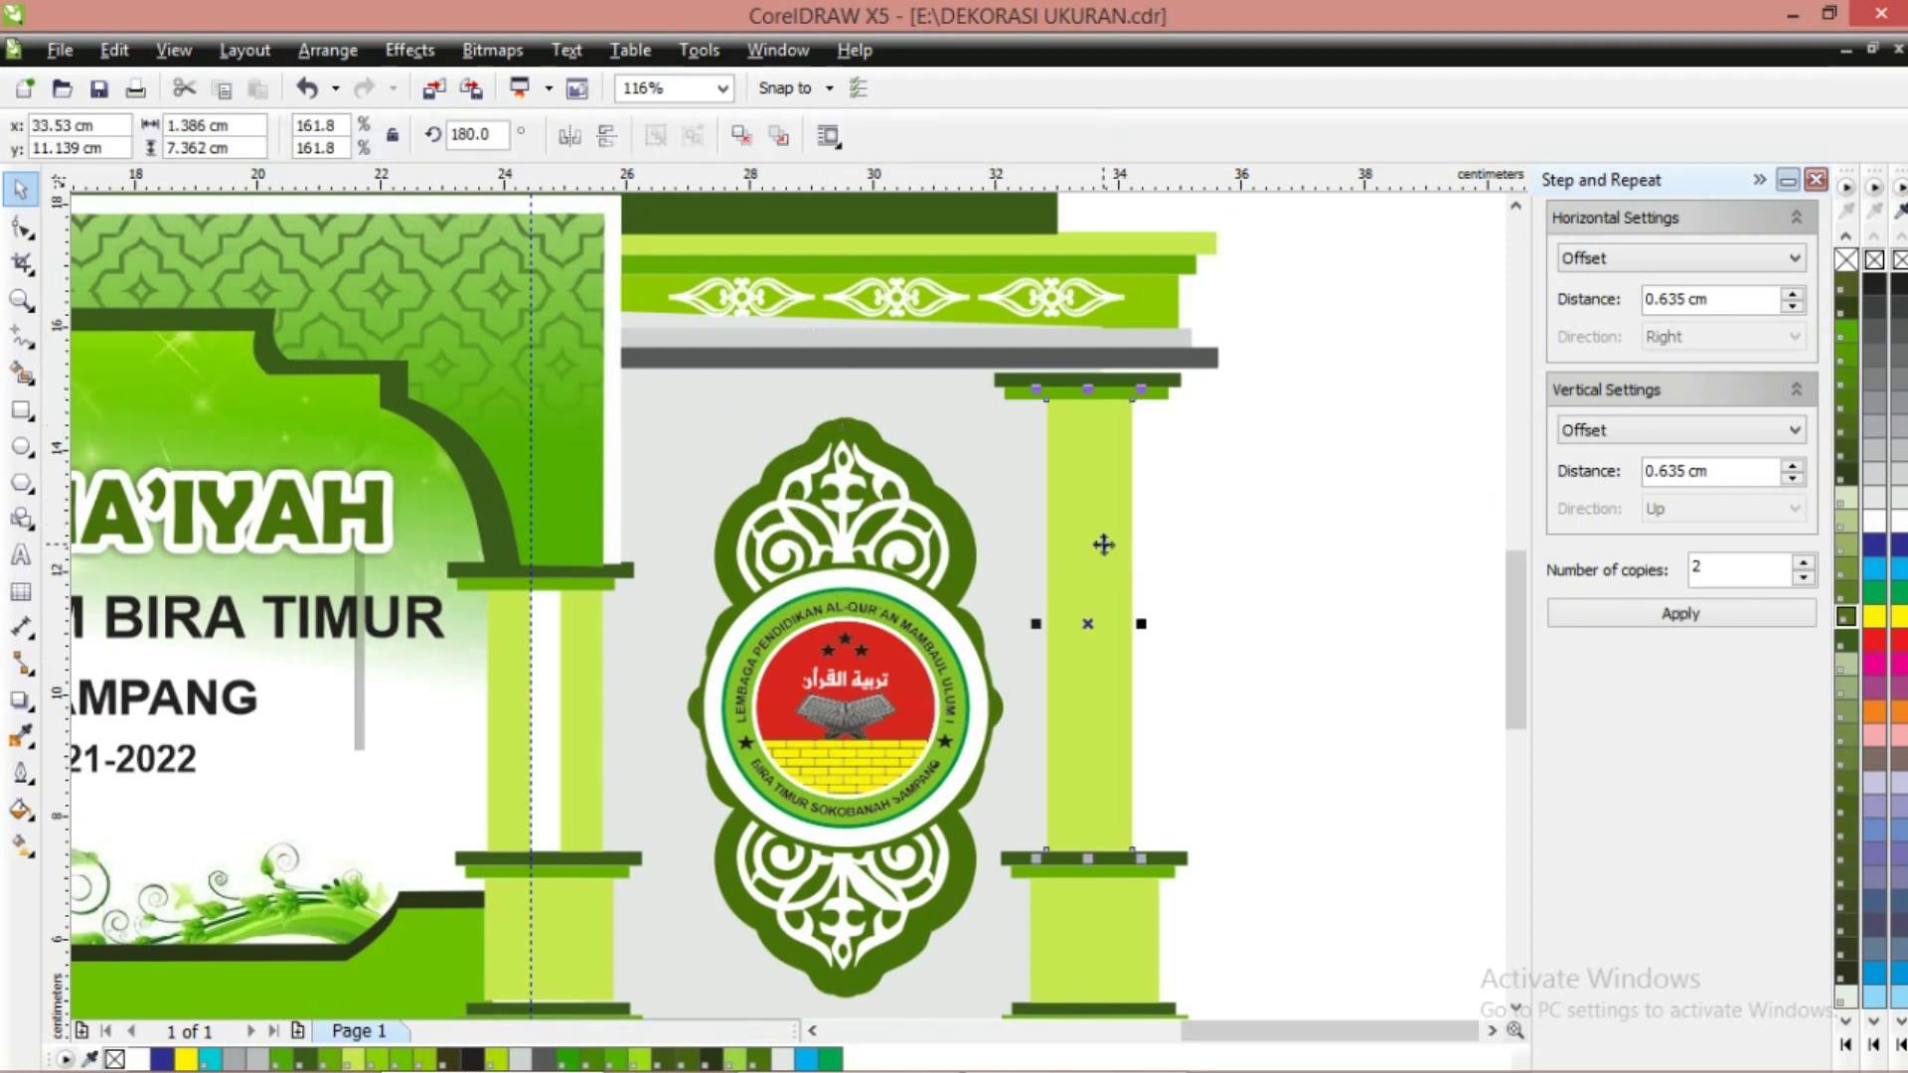
left_click_drag(1100, 546, 1128, 535)
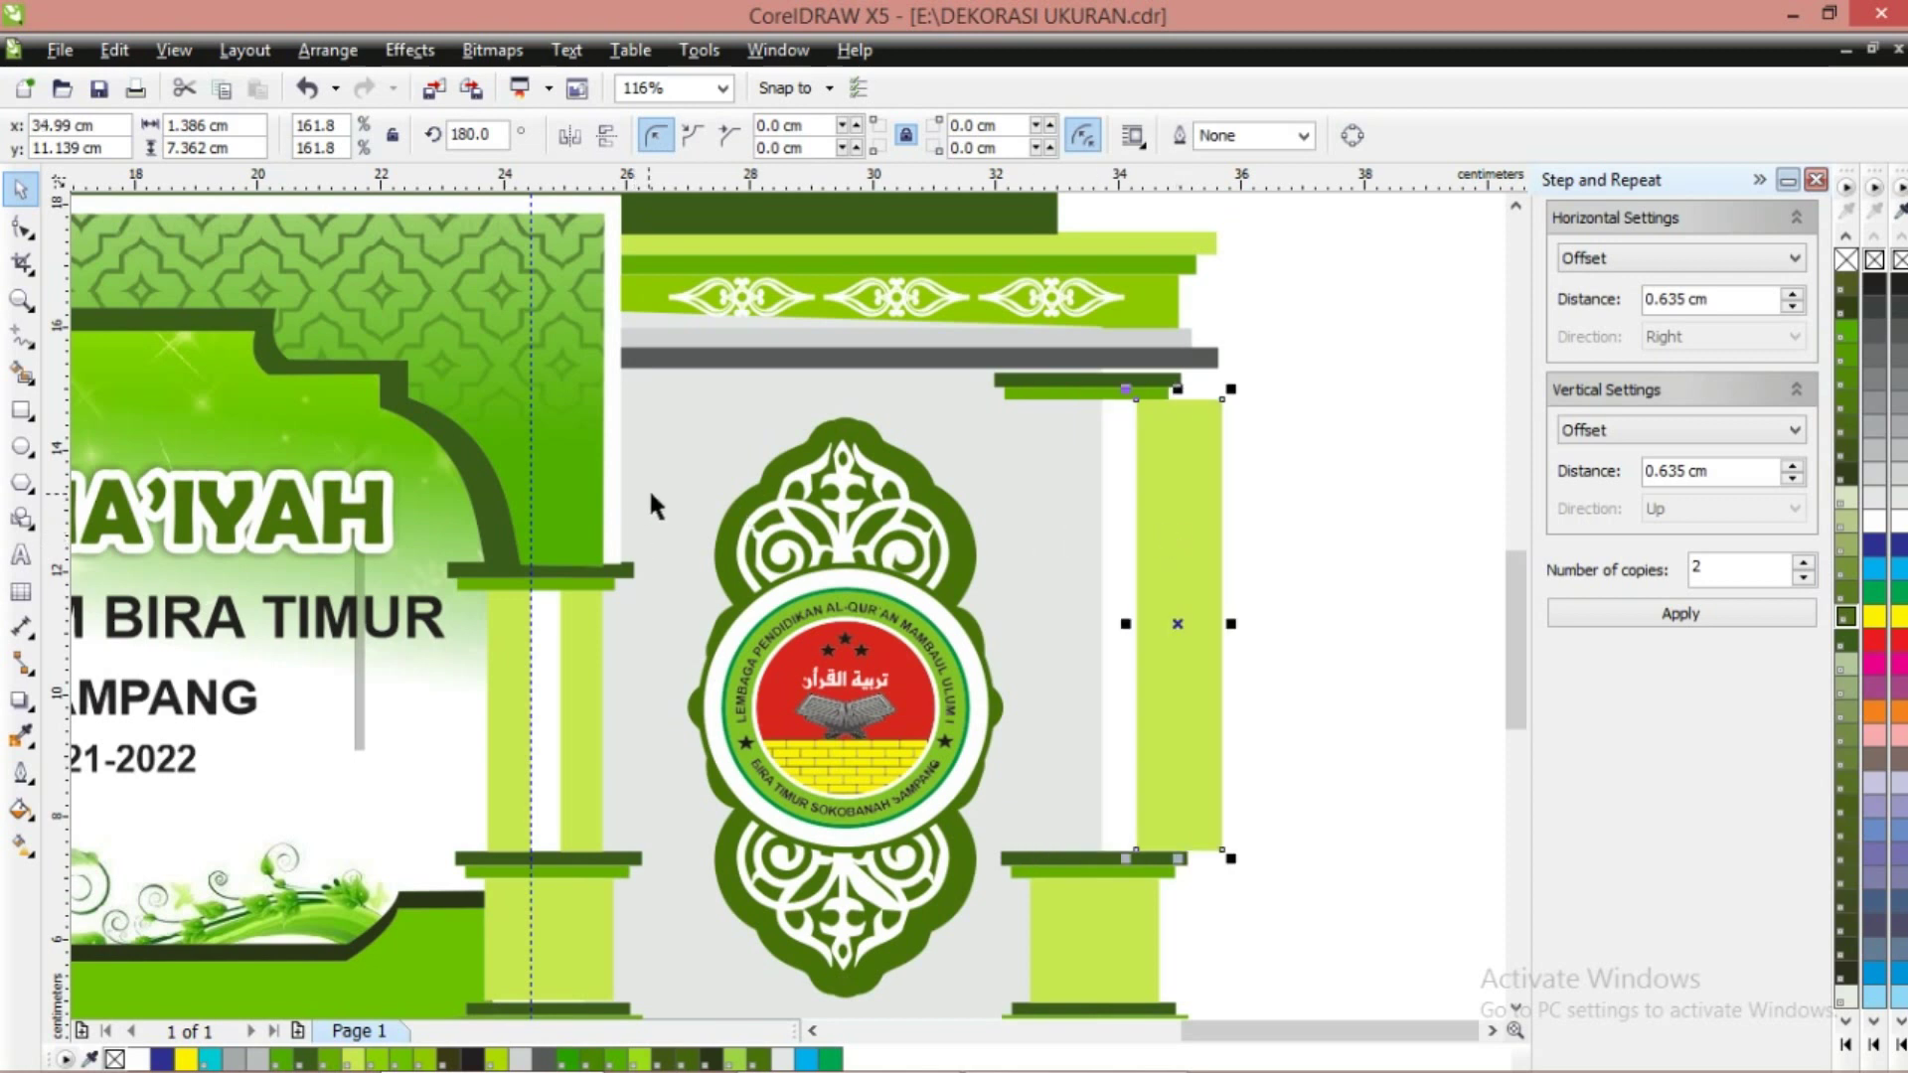
key("ctrl+z")
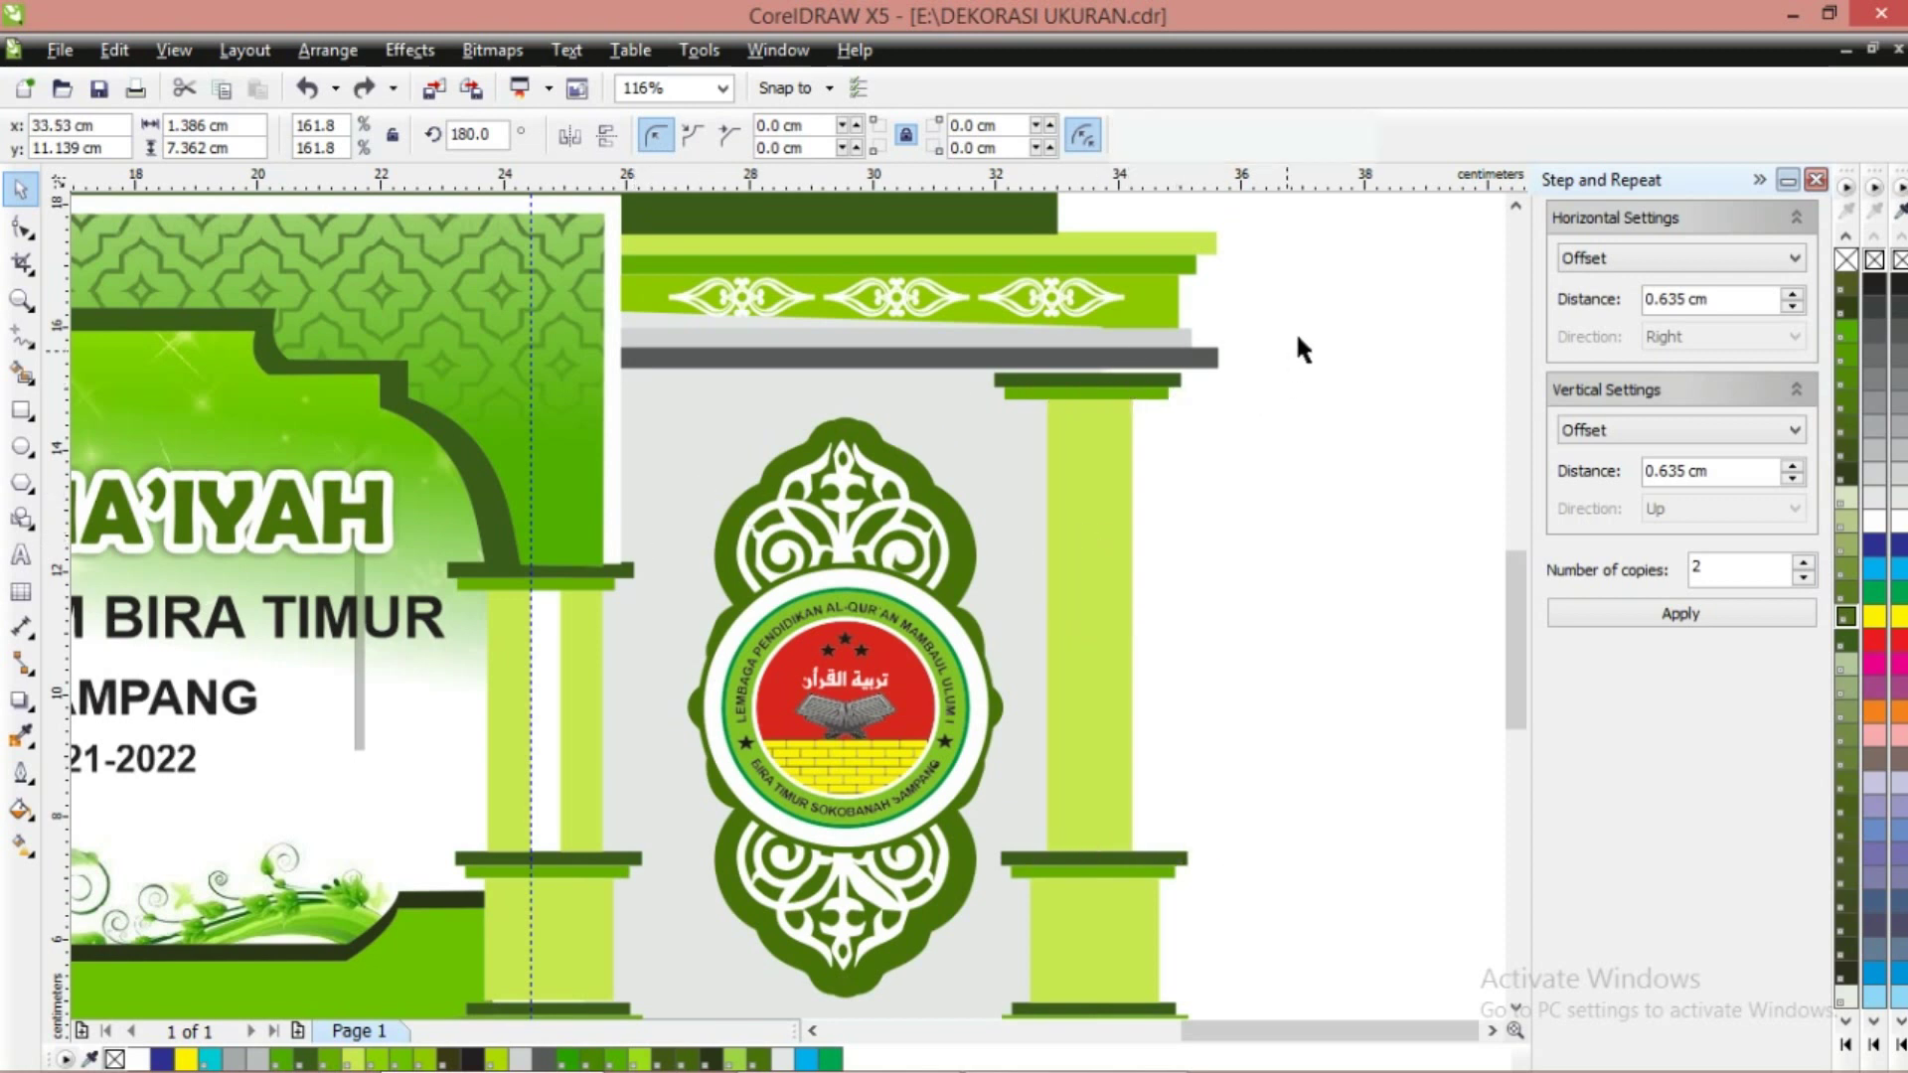
Group the parts of the outer right column, move the column sideways off the stage, and undo the move and grouping
left_click_drag(1298, 348, 862, 936)
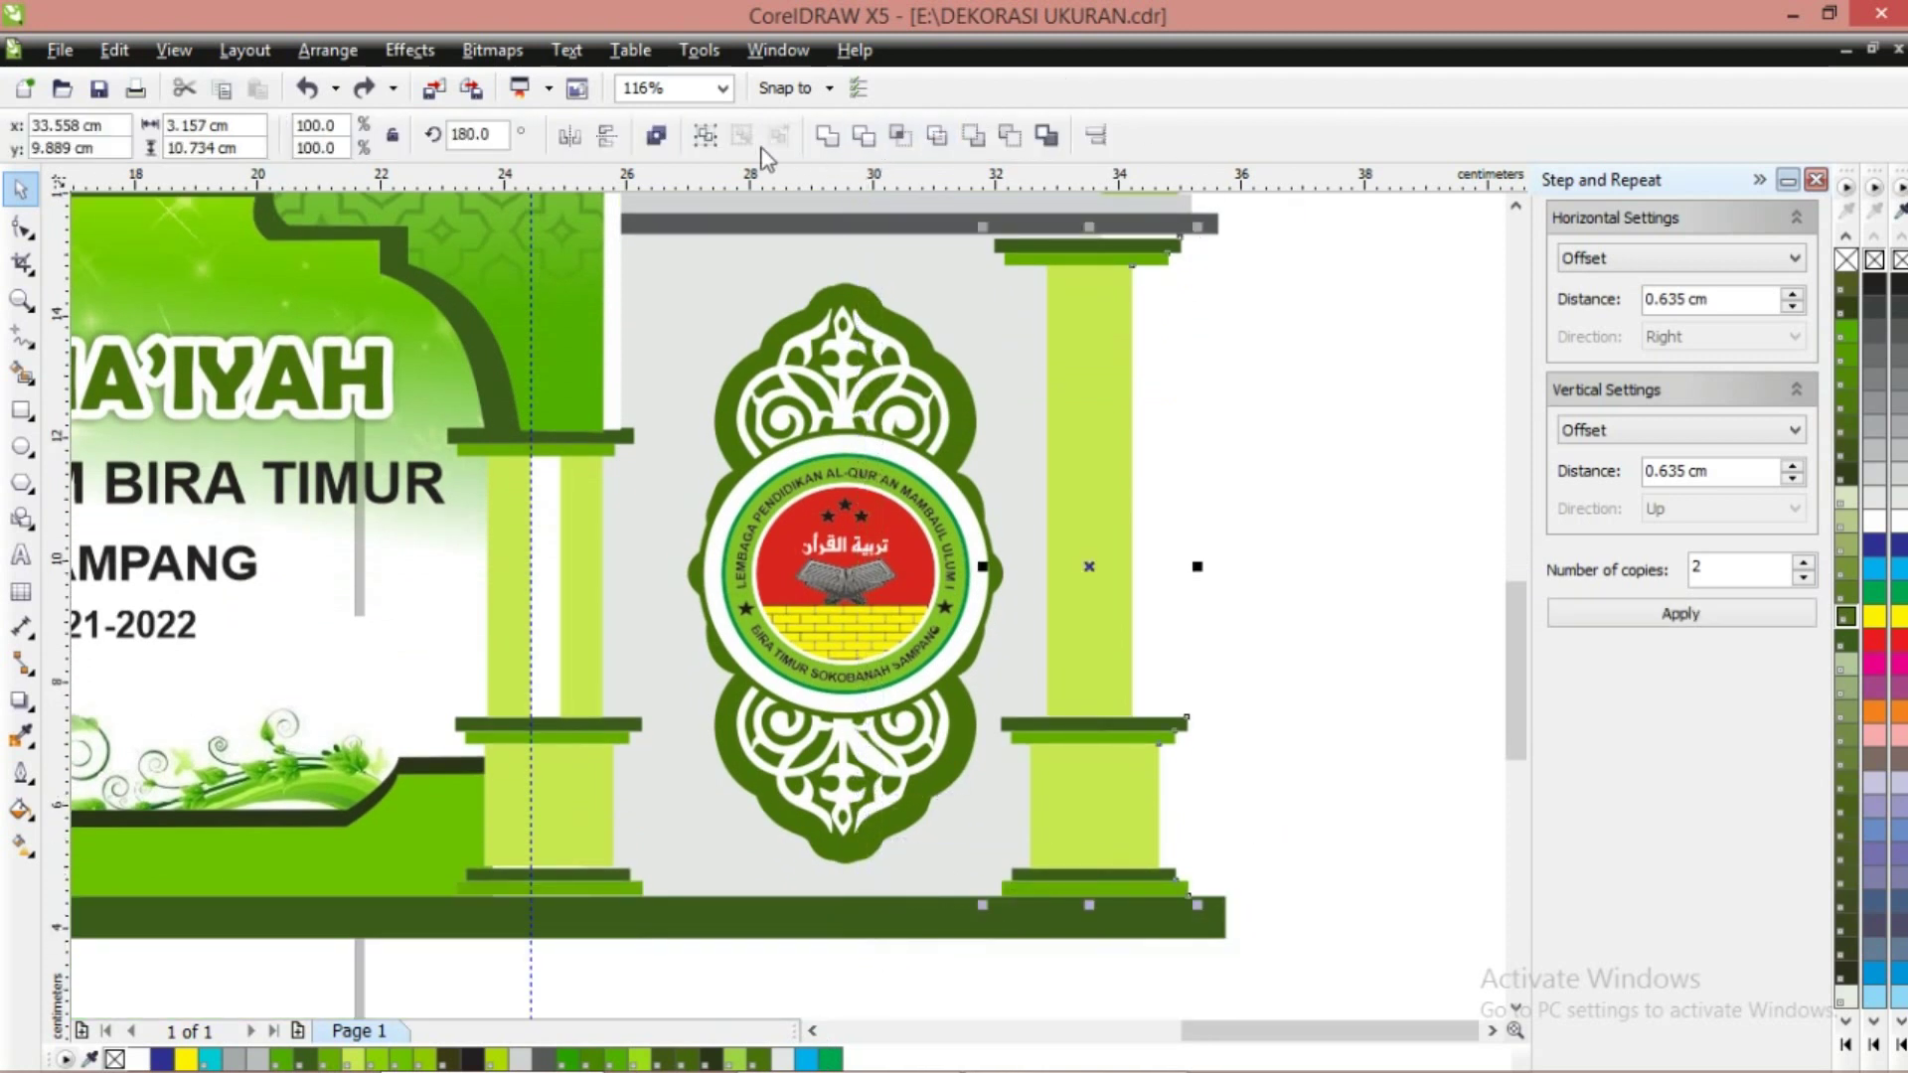
left_click(1224, 336)
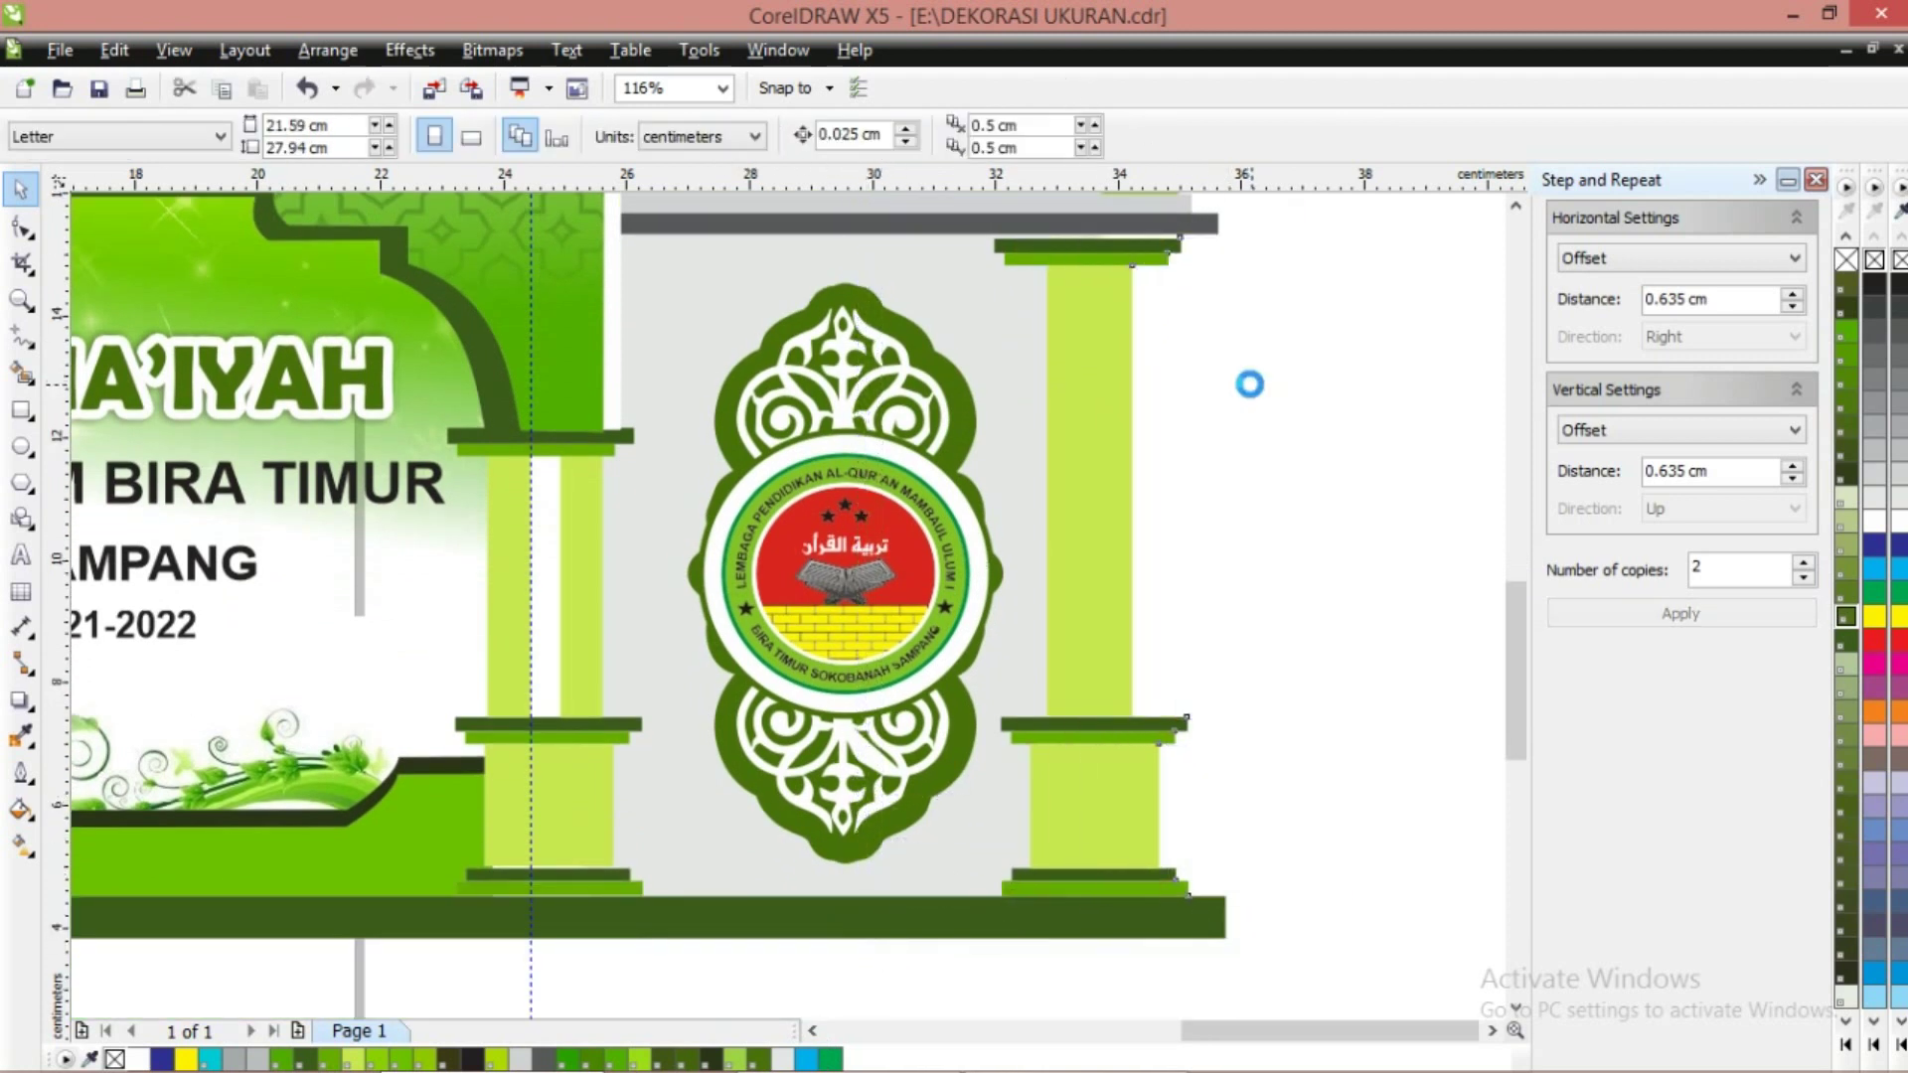
key("ctrl+z")
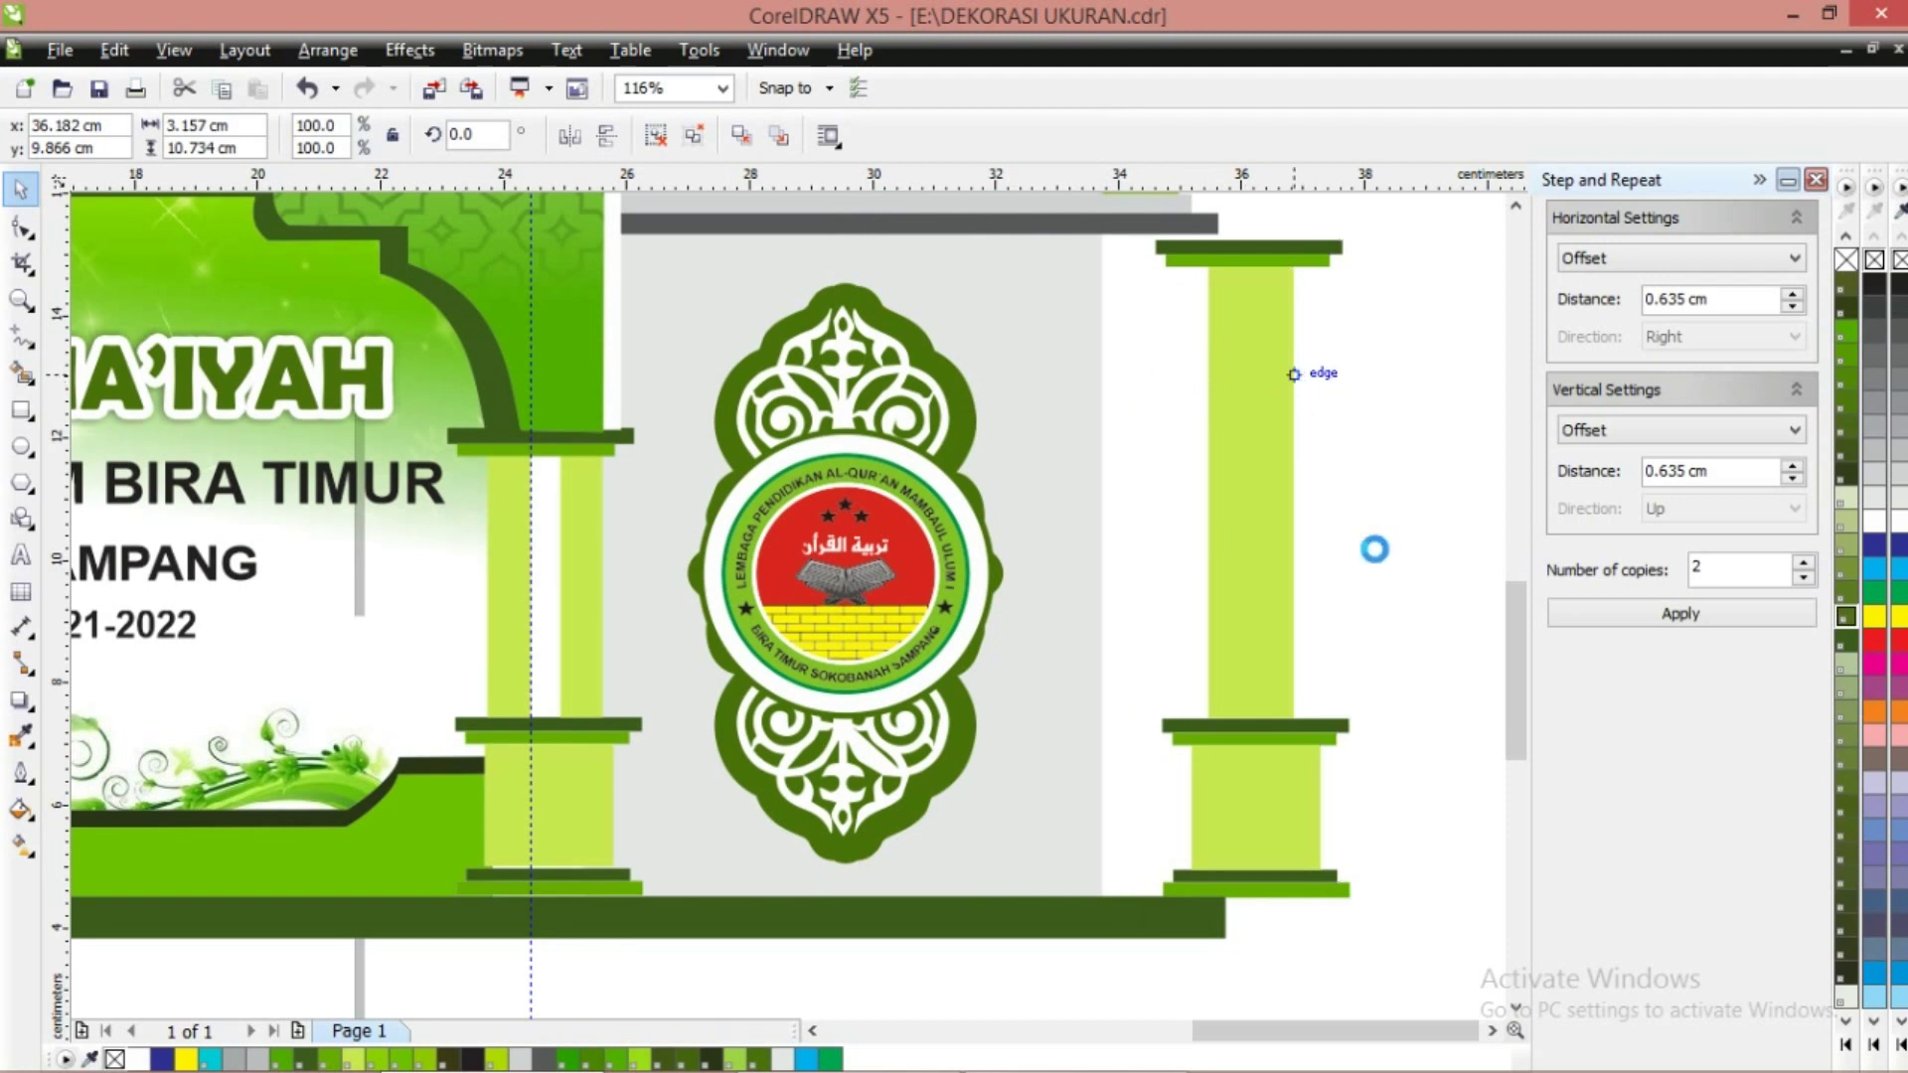
key("ctrl+z")
Move the dark green base strip down away from the bottom of the stage
left_click(1392, 583)
left_click(894, 934)
left_click_drag(894, 934, 890, 971)
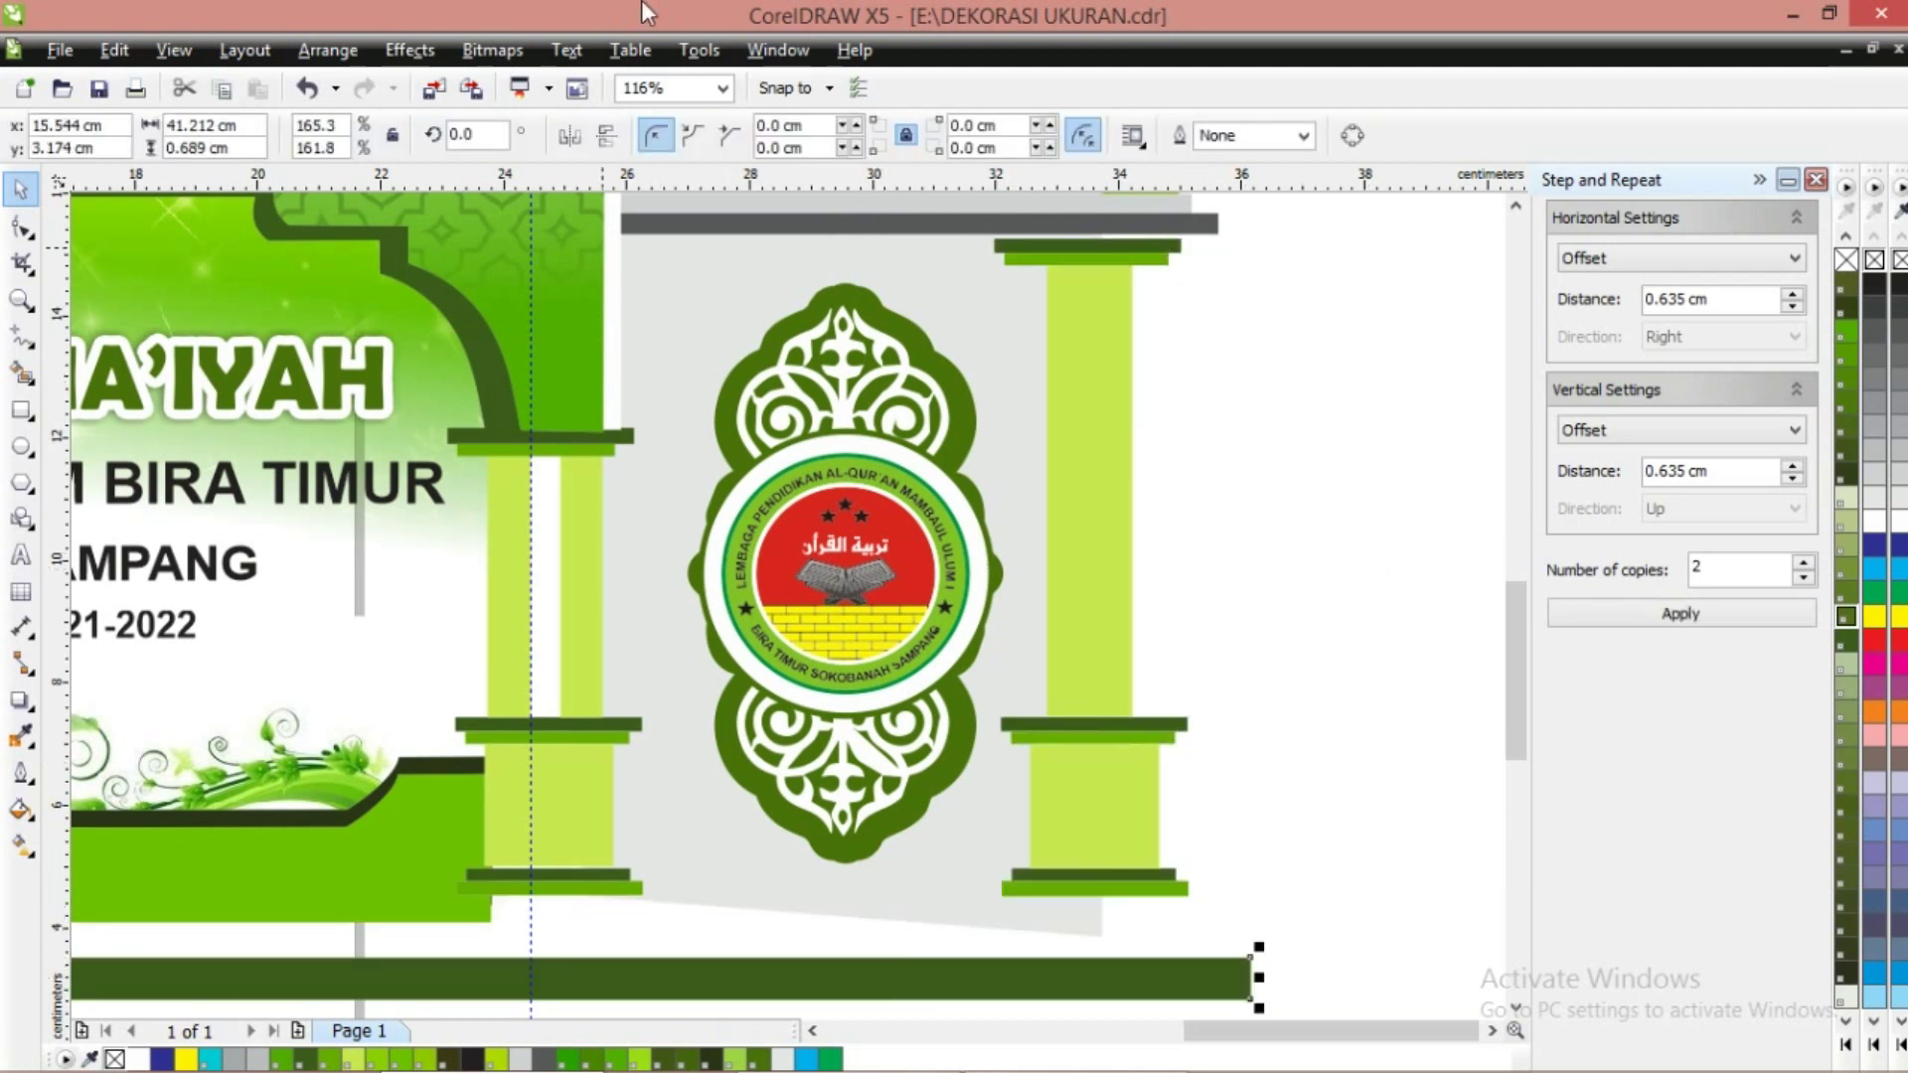
Shift the dark green base strip slightly and undo its moves back to the bottom edge of the stage
left_click(723, 88)
left_click(713, 107)
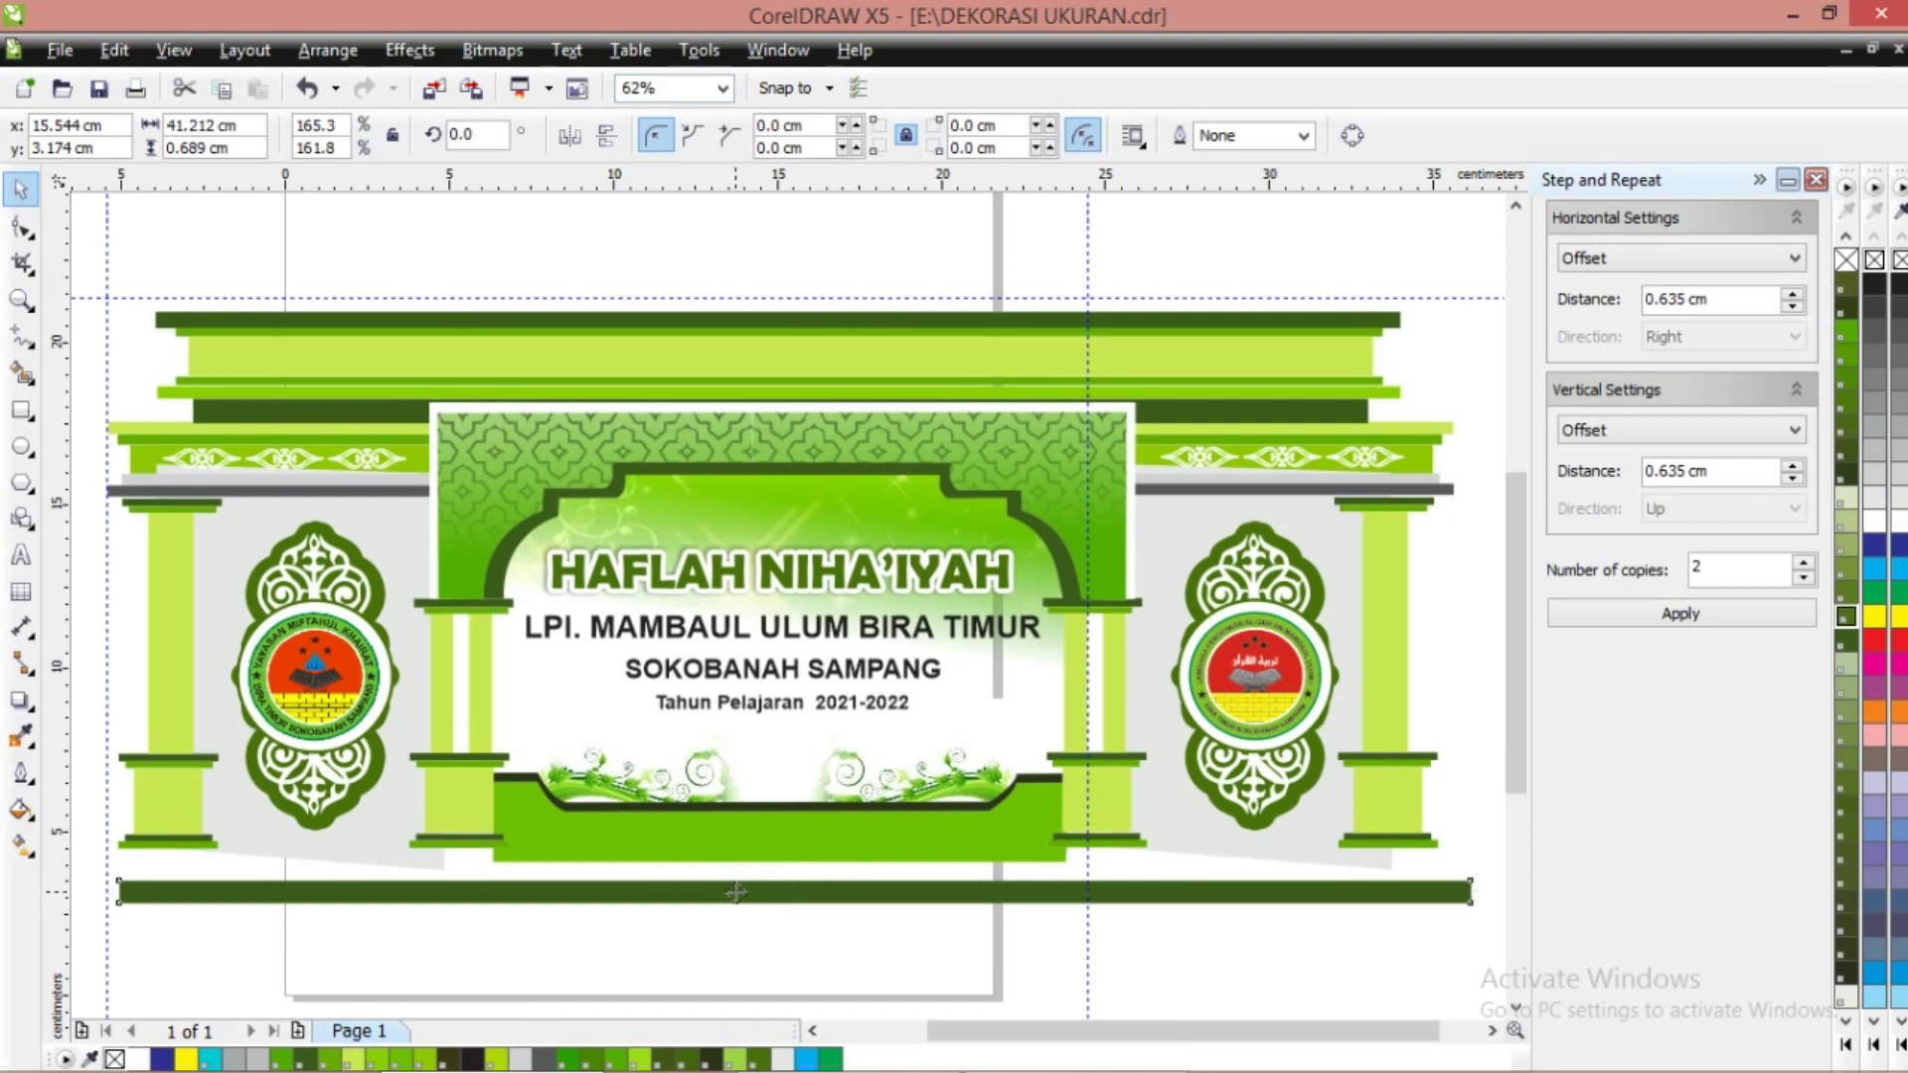
mouse_move(736, 882)
left_mouse_down()
mouse_move(749, 915)
mouse_move(741, 879)
left_mouse_up()
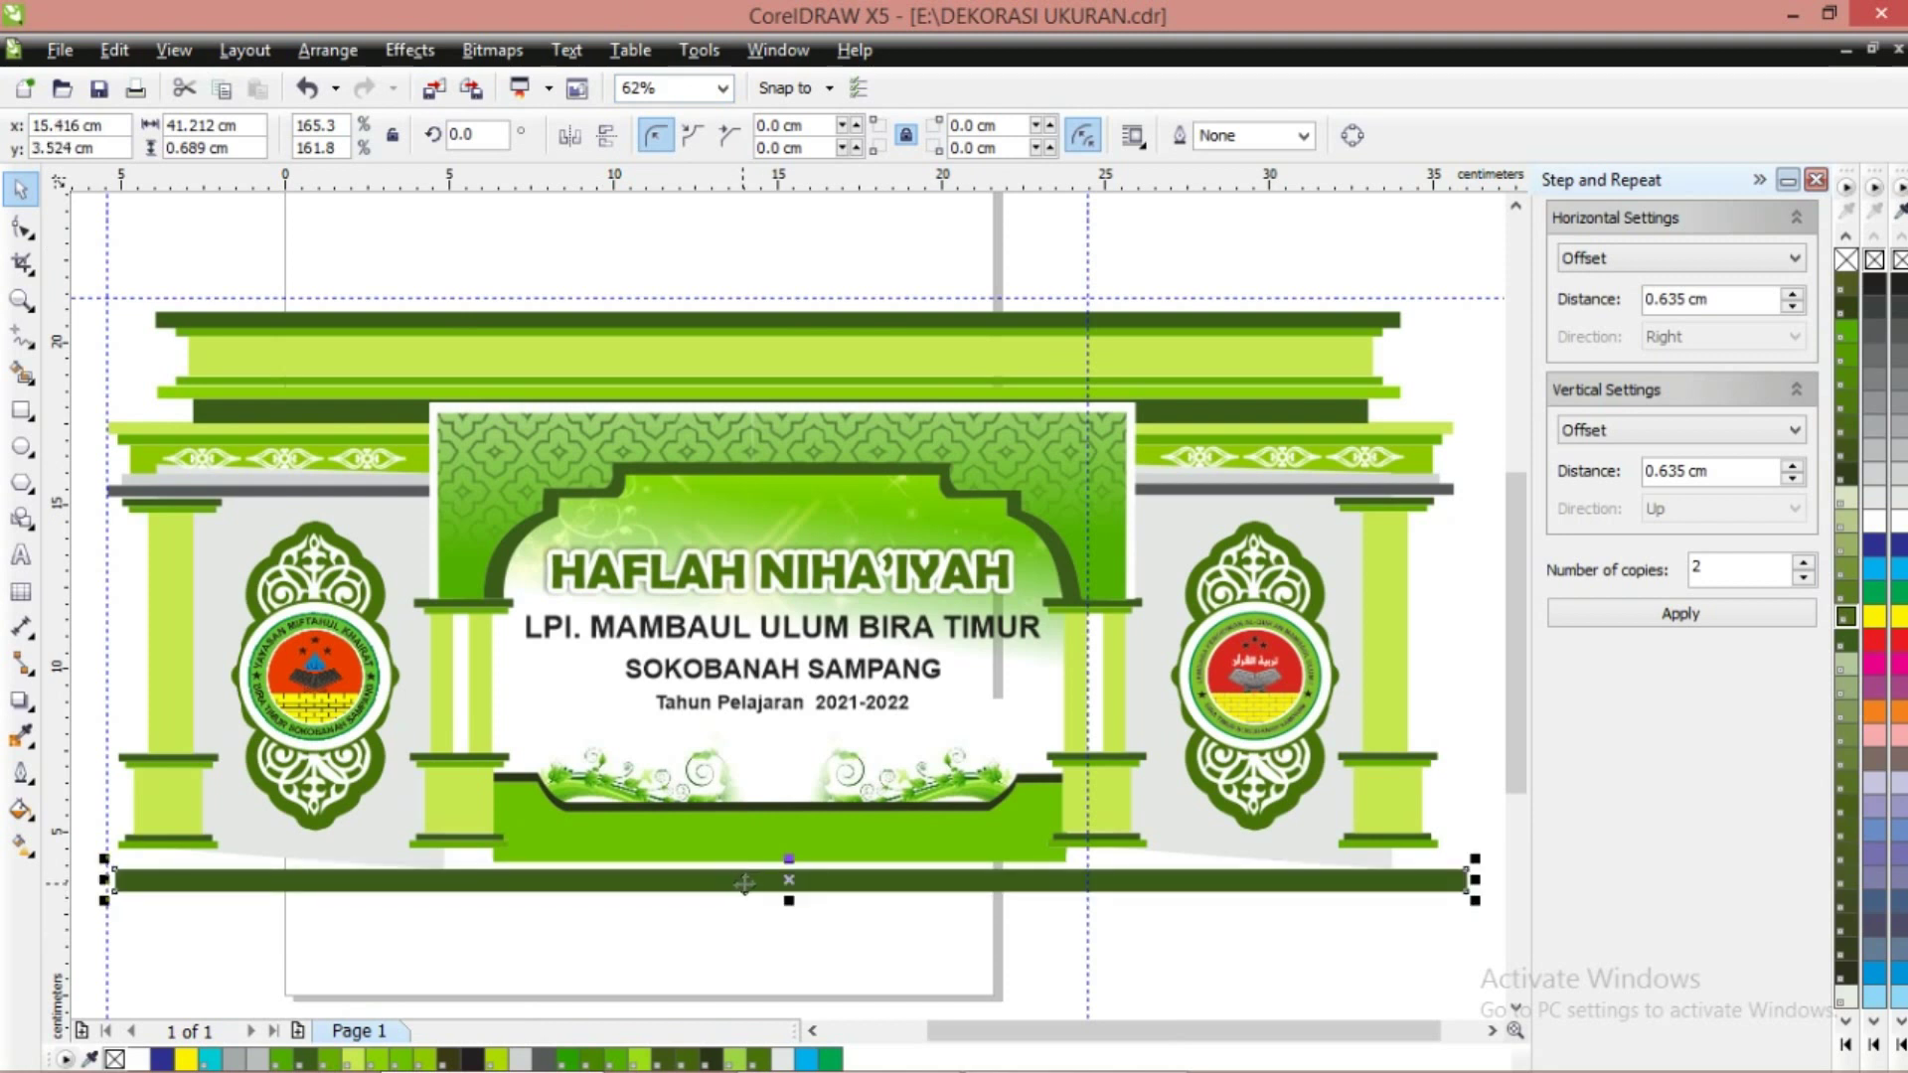
key("ctrl+z")
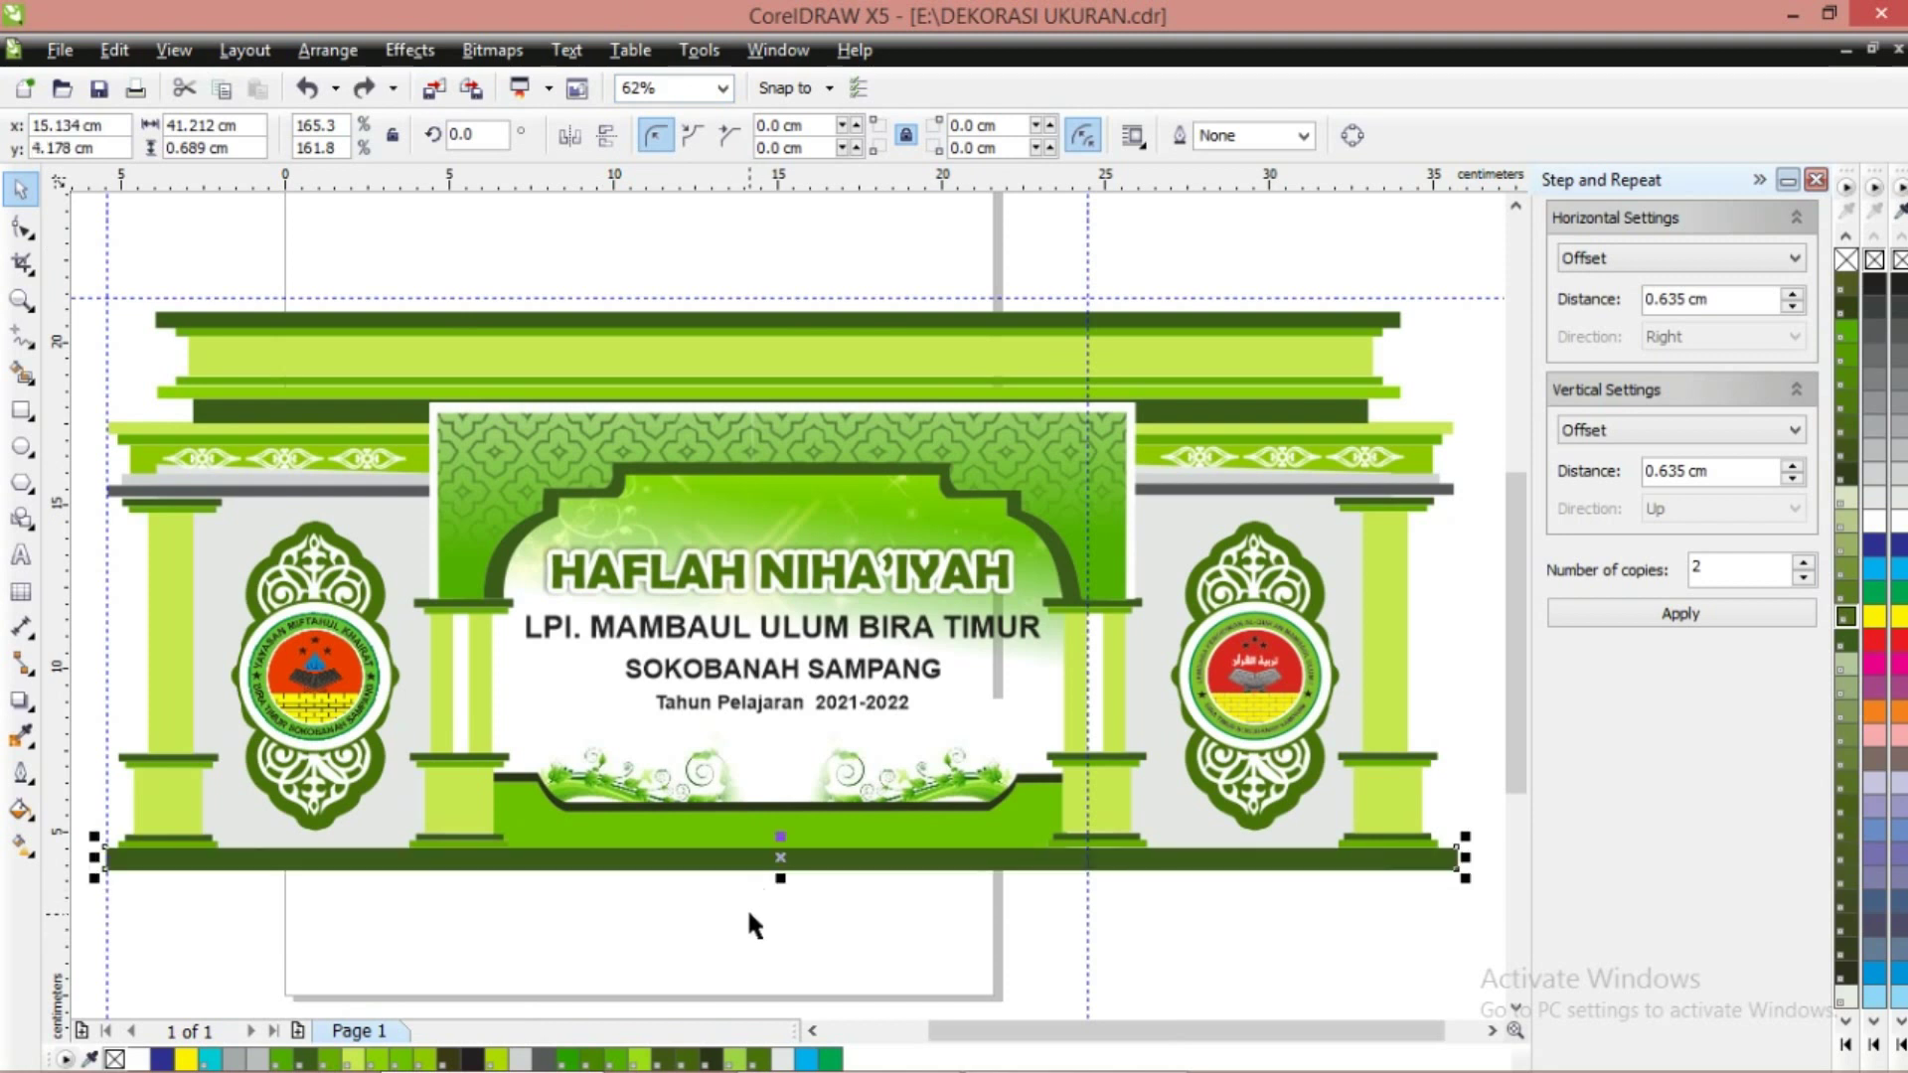
Try two lighter green fills on the base strip and undo the colour changes
left_click(1848, 430)
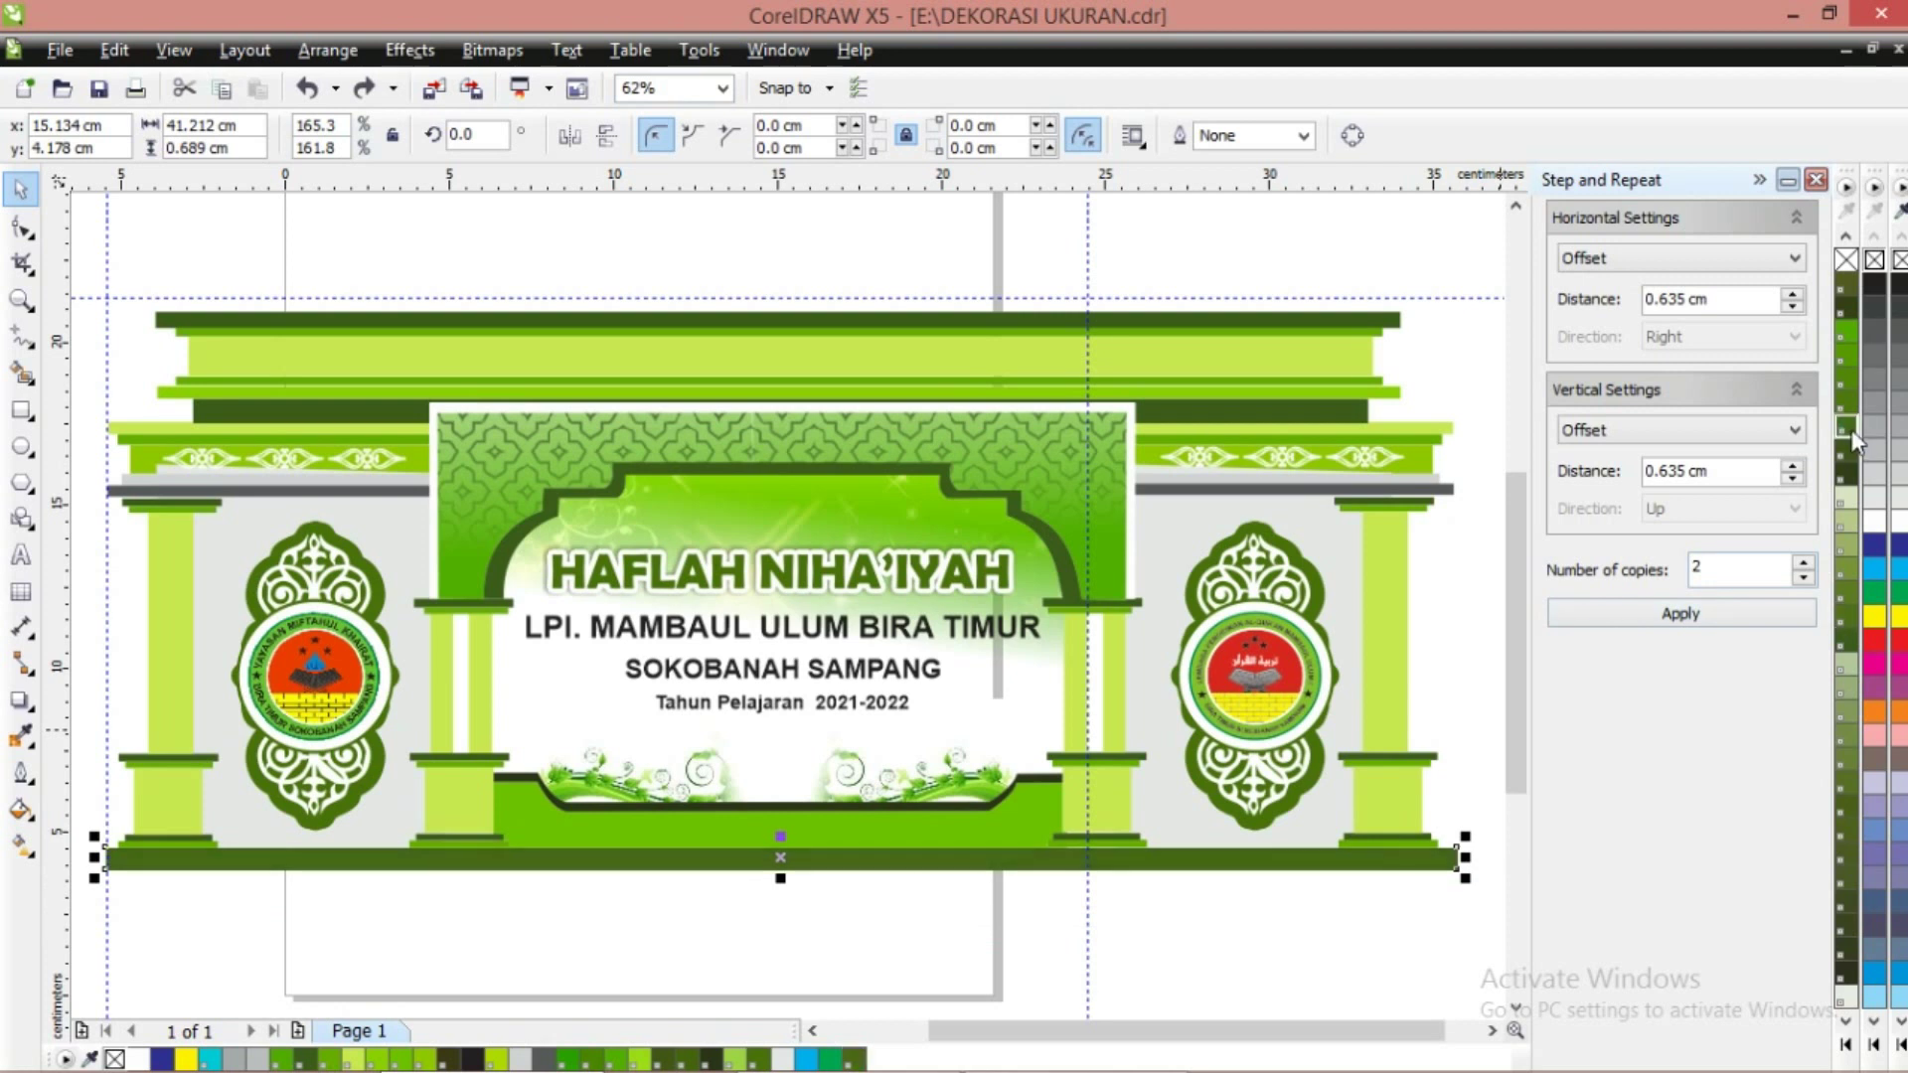
left_click(1846, 333)
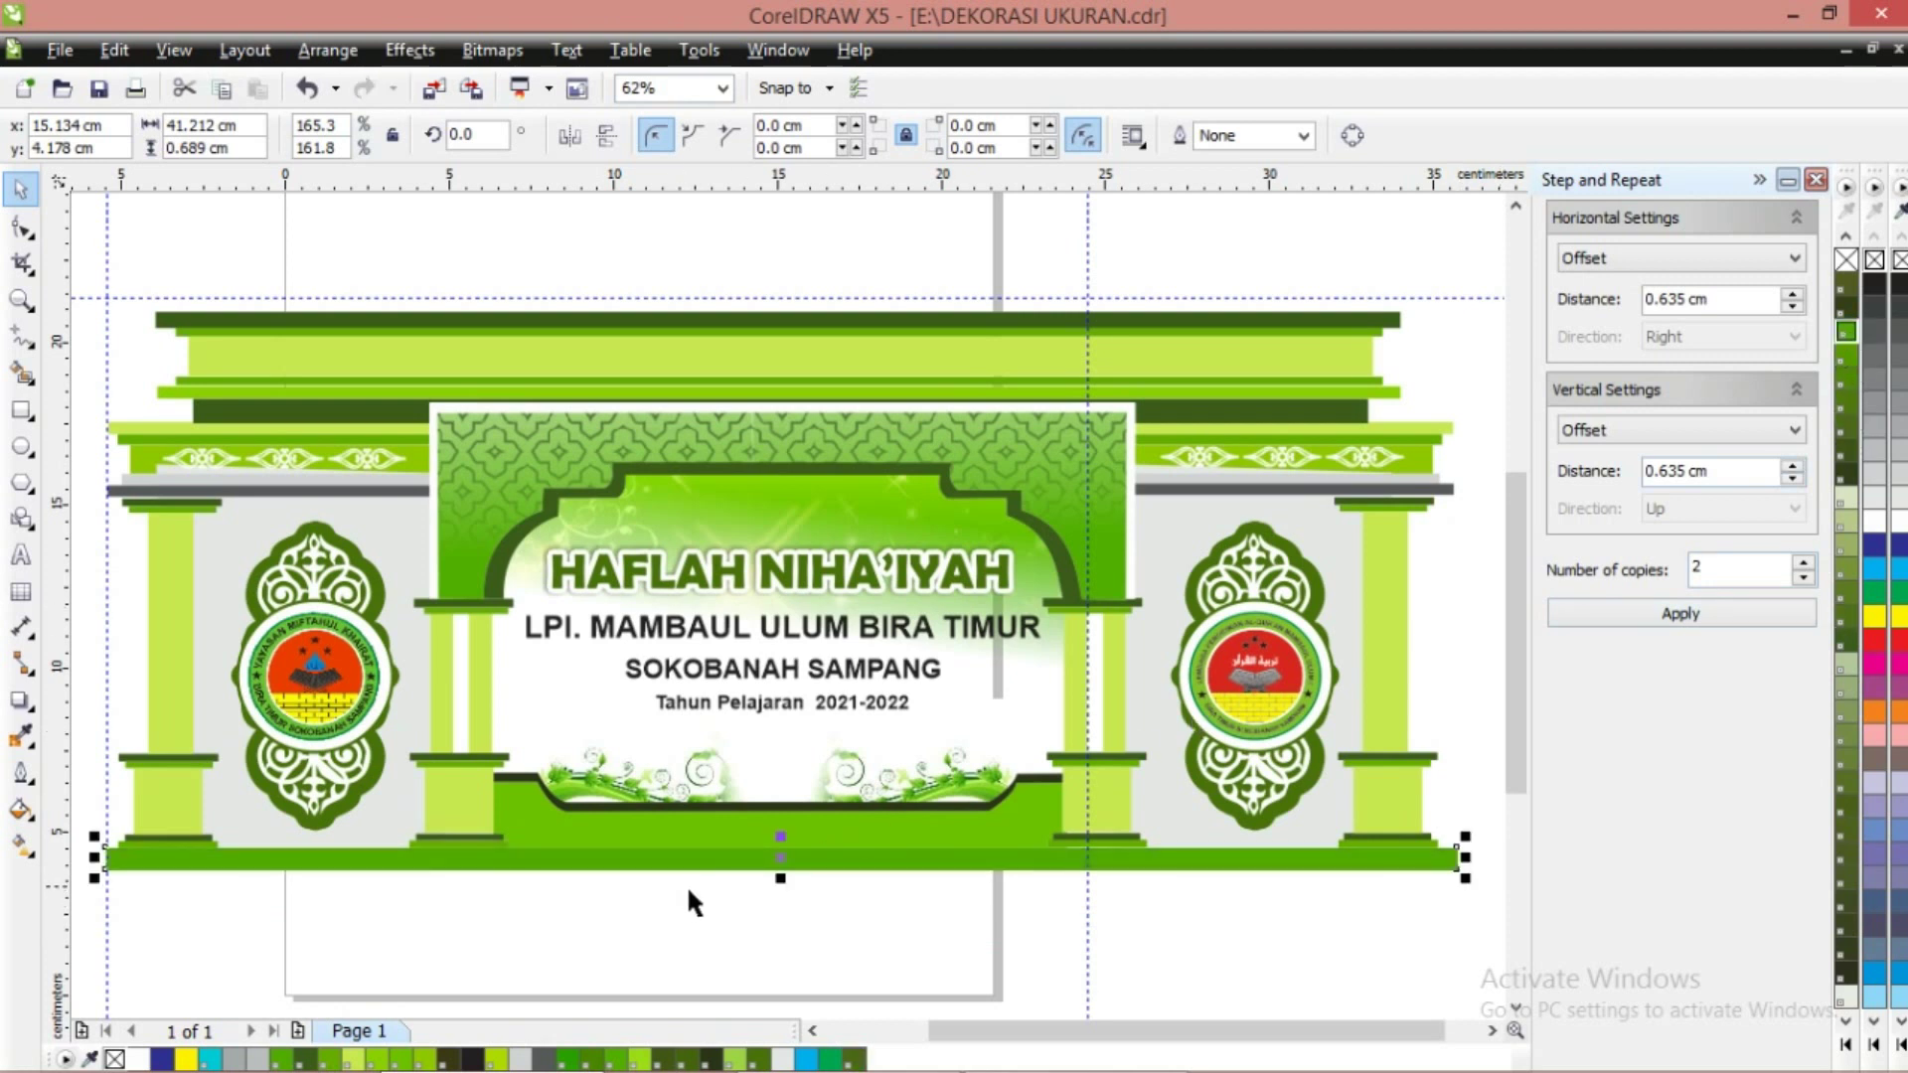
key("ctrl+z")
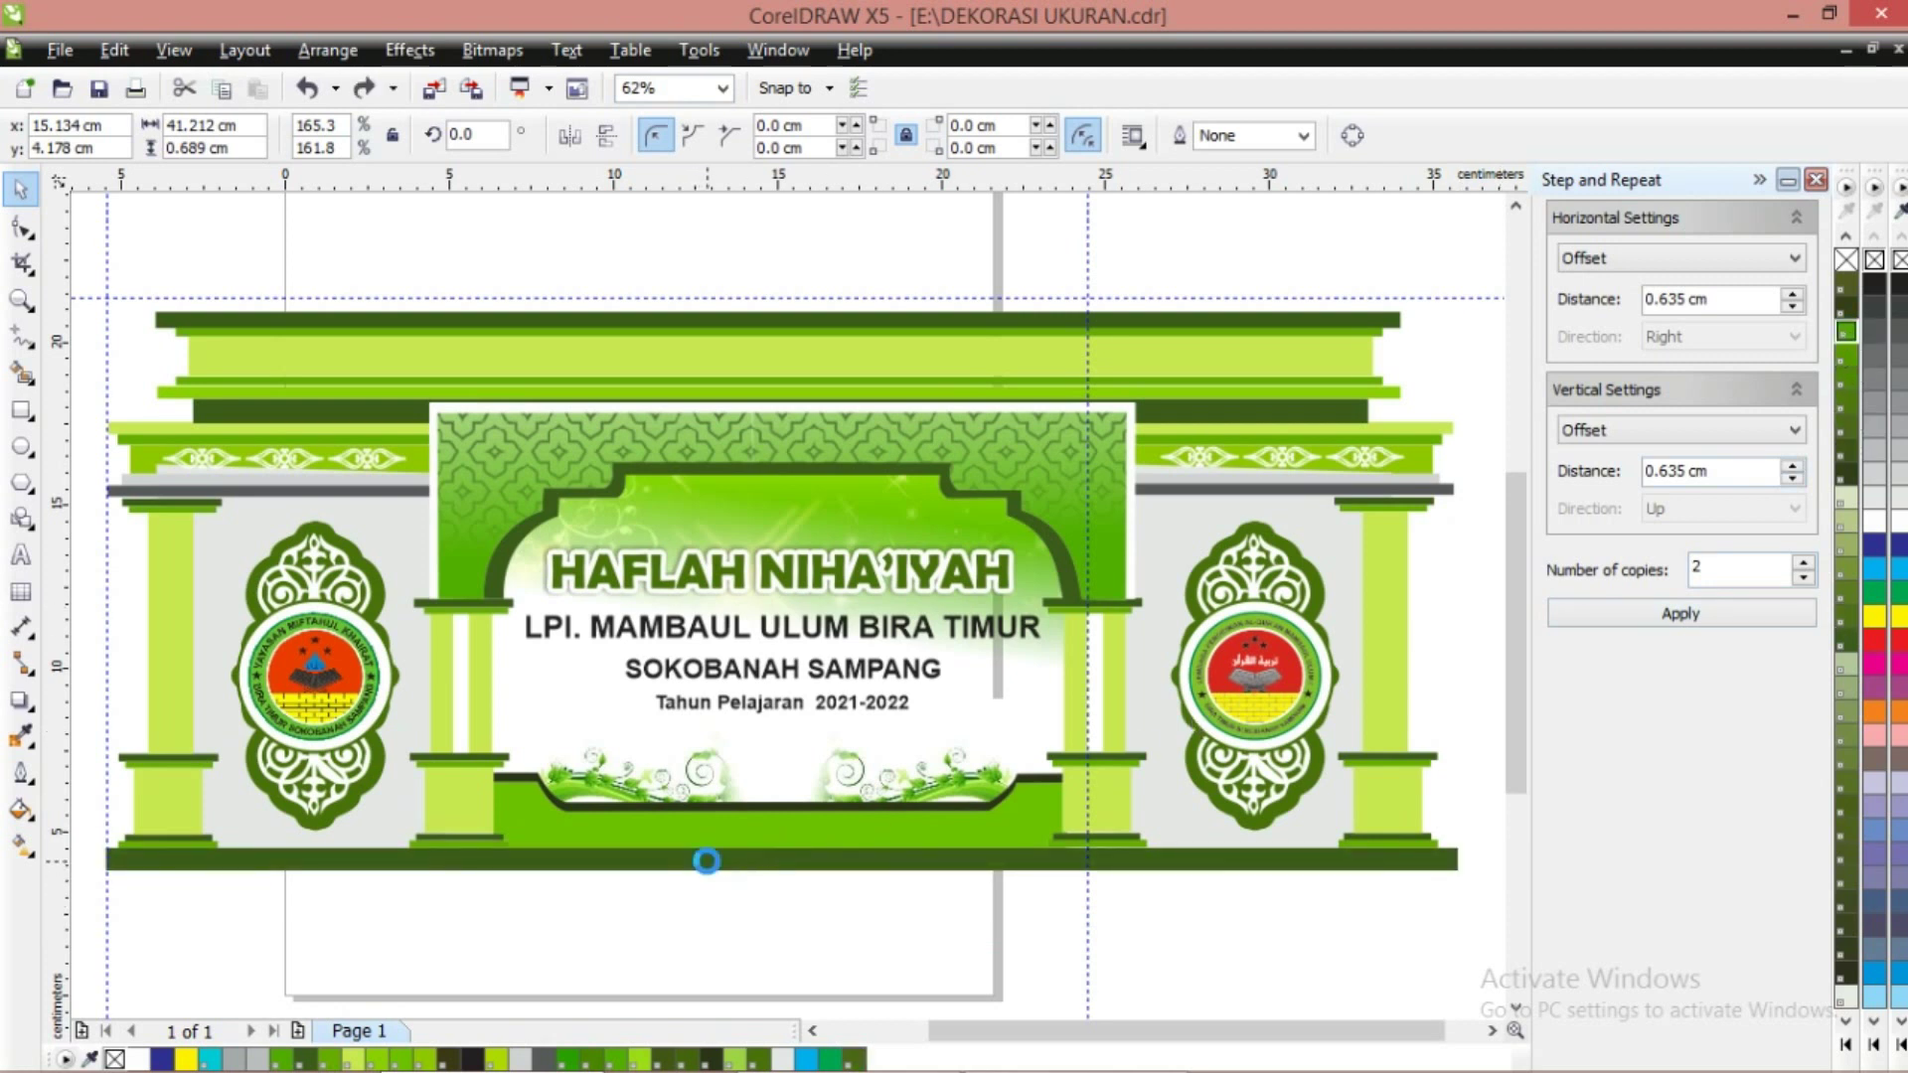
key("ctrl+z")
left_click(747, 922)
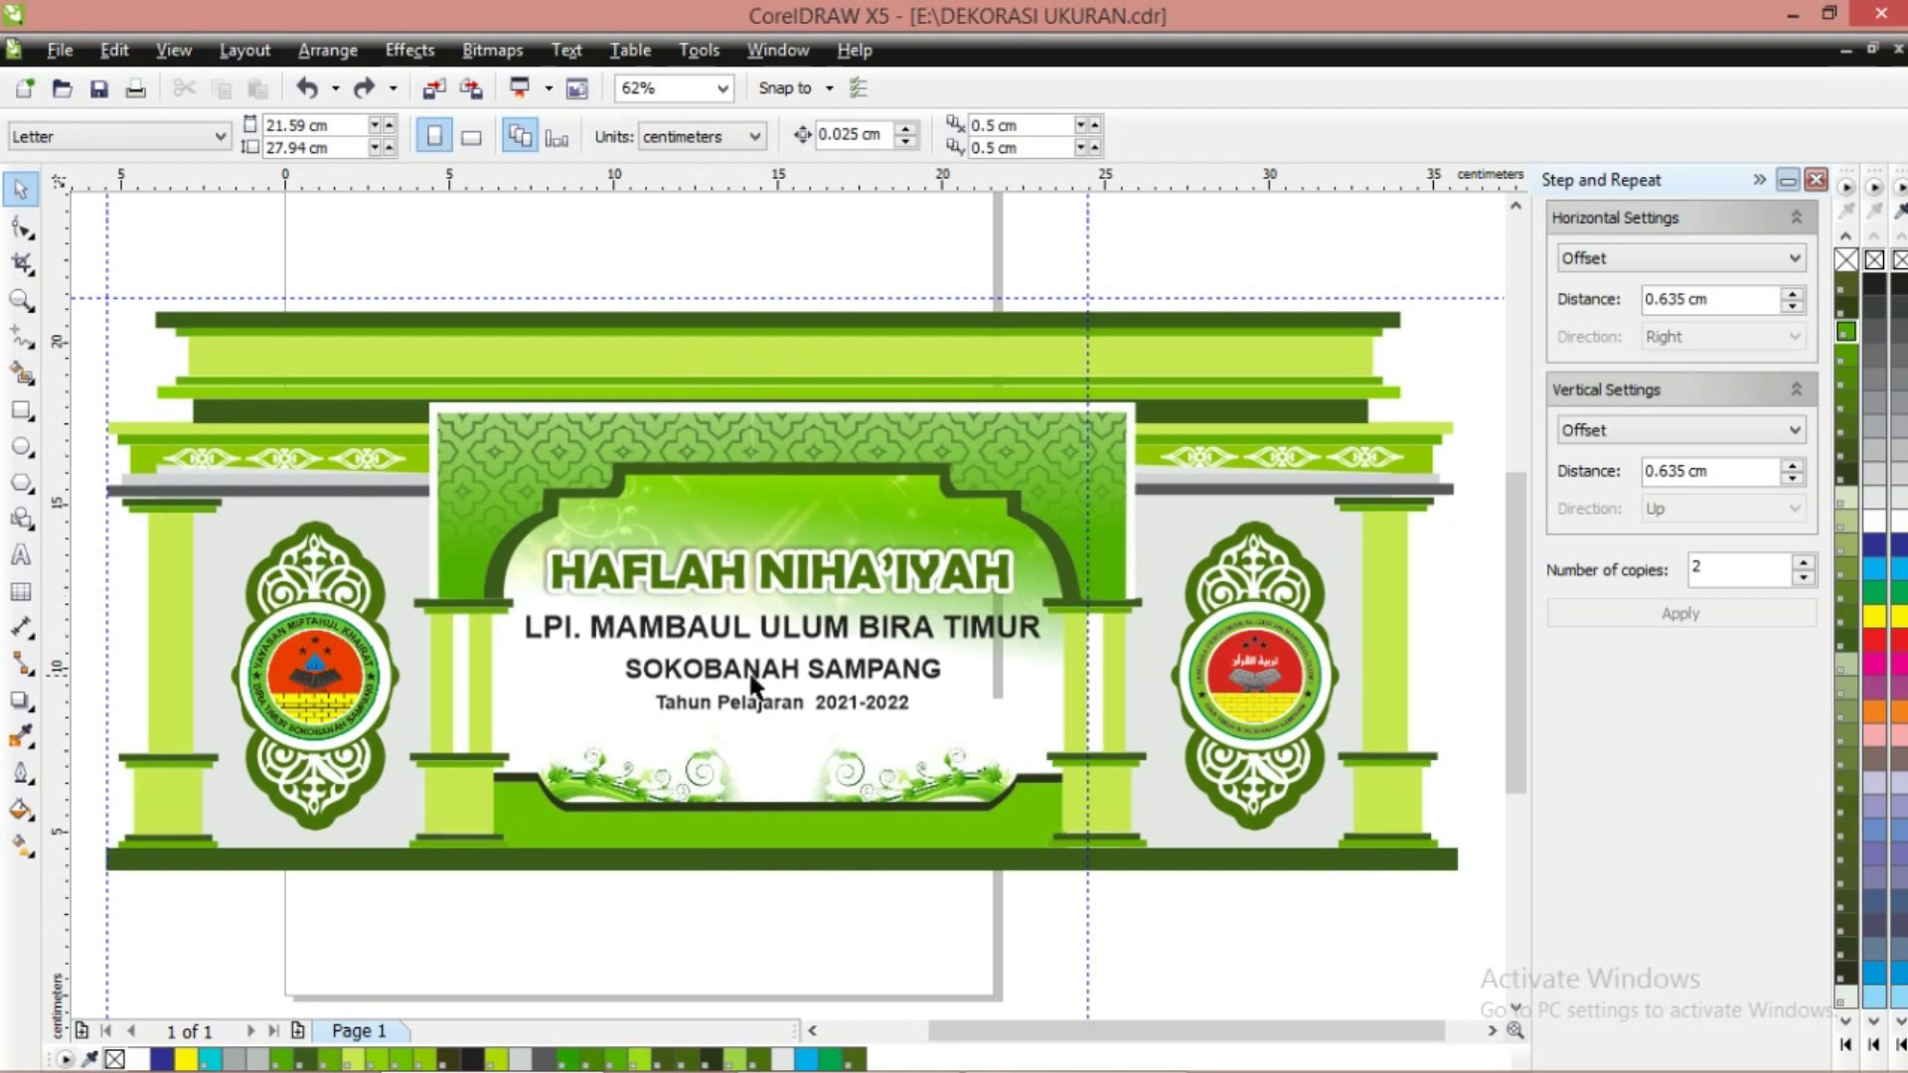
Move the grey backing panel of the left wing up toward the centre of the stage and undo the move
scroll(499, 528, "down", 1)
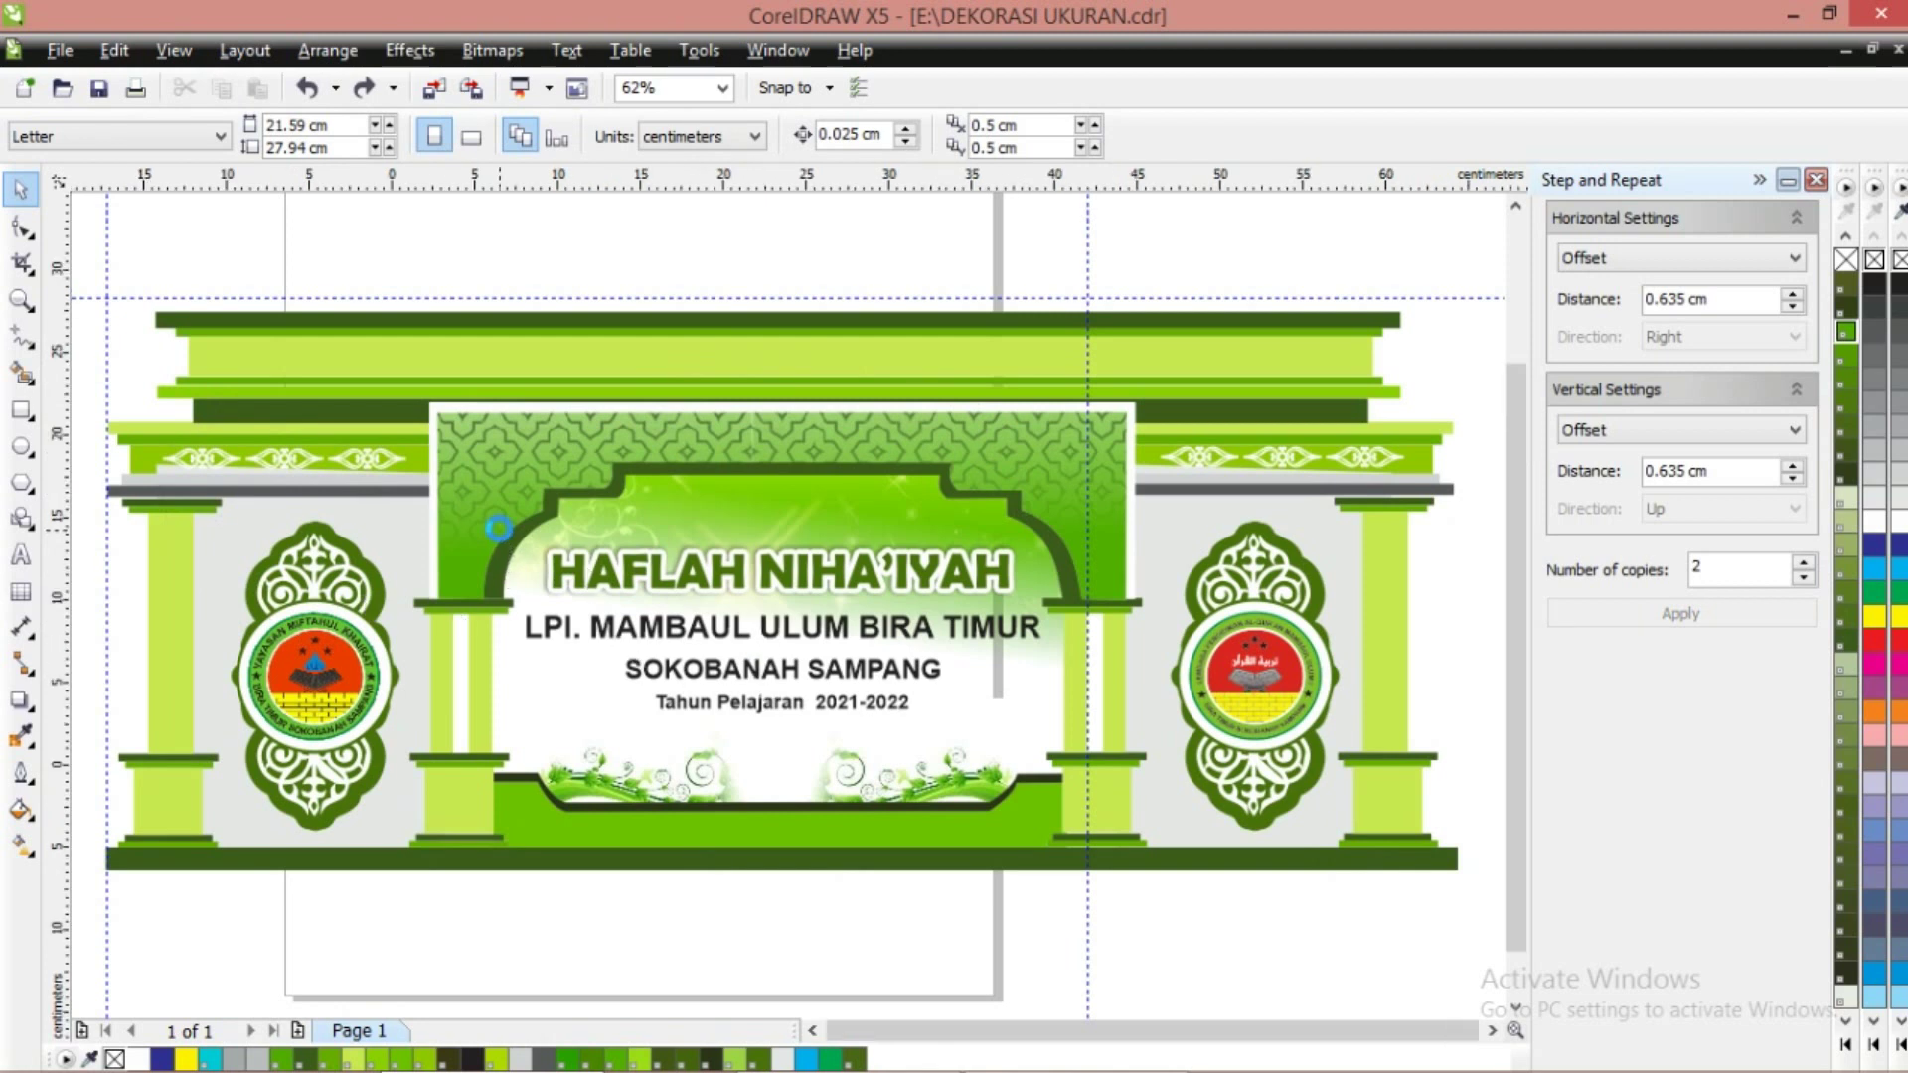
scroll(499, 527, "up", 1)
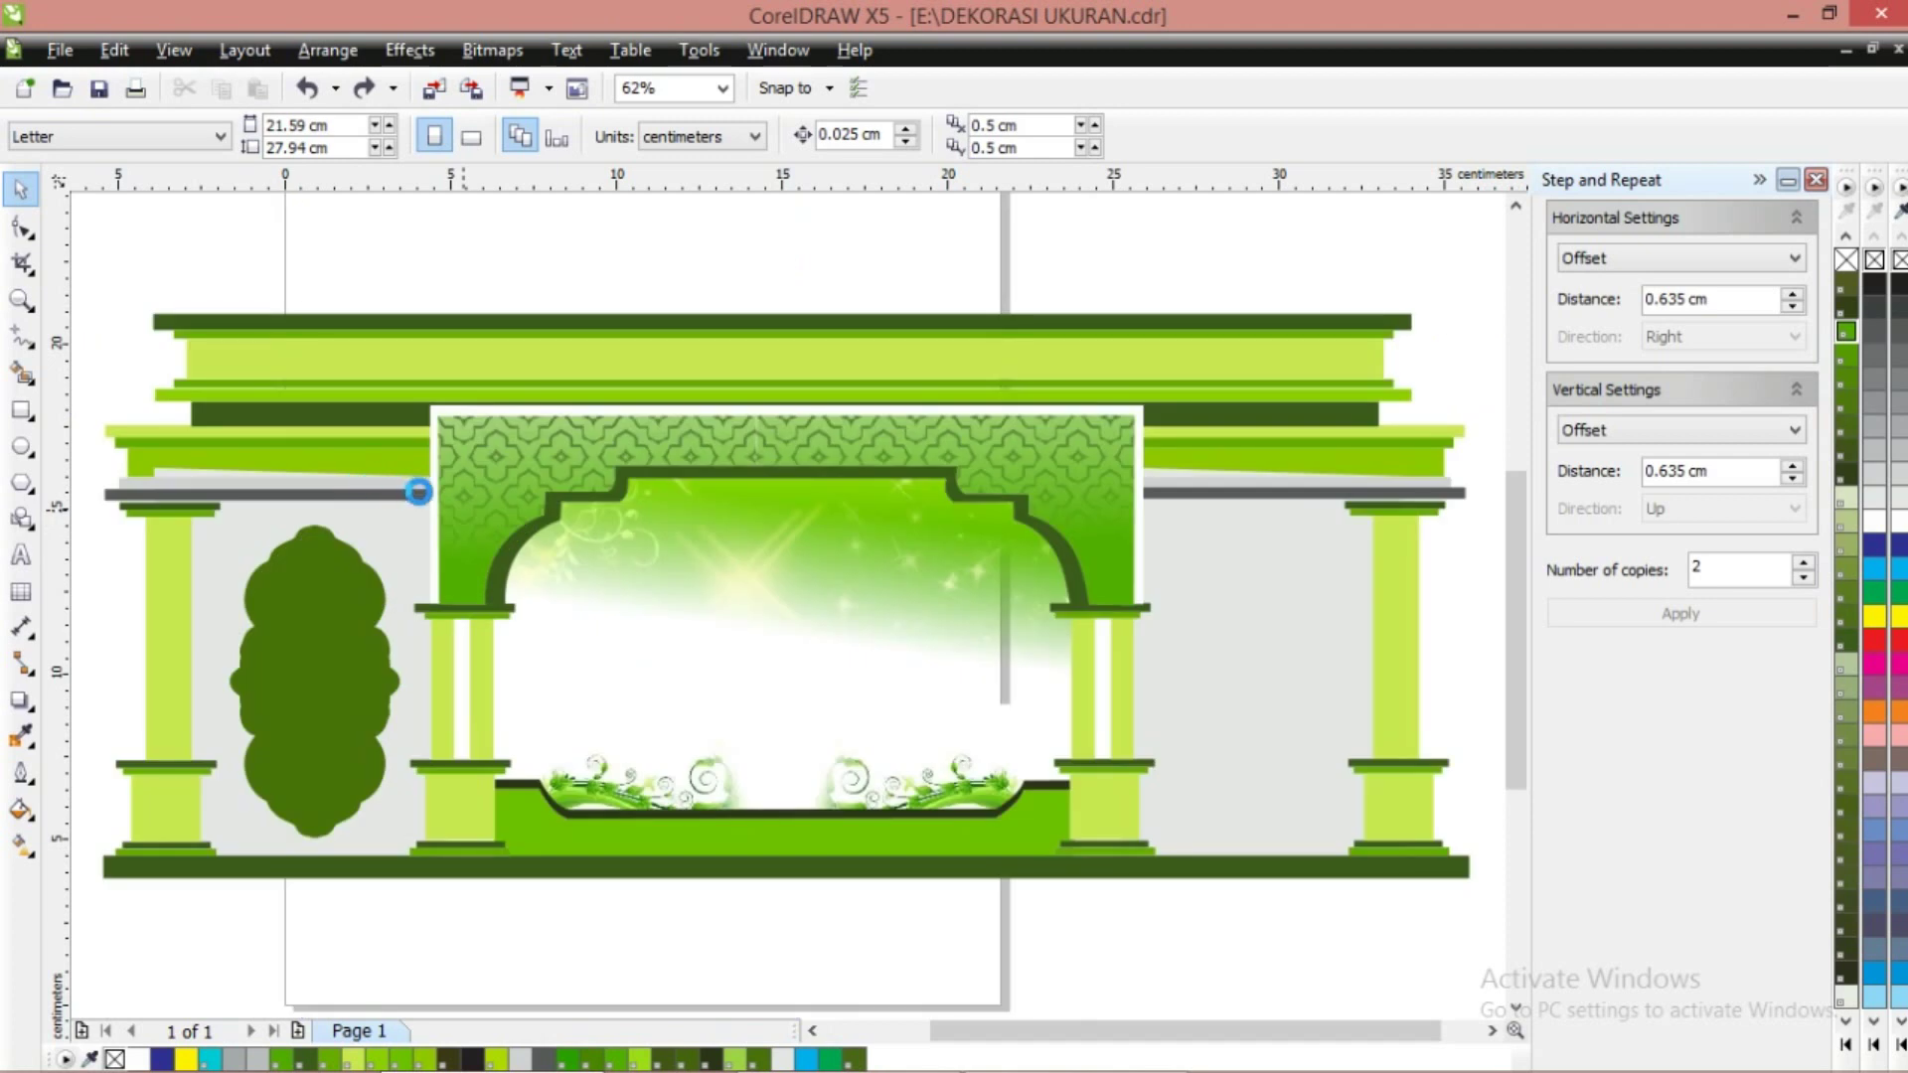
left_click(259, 477)
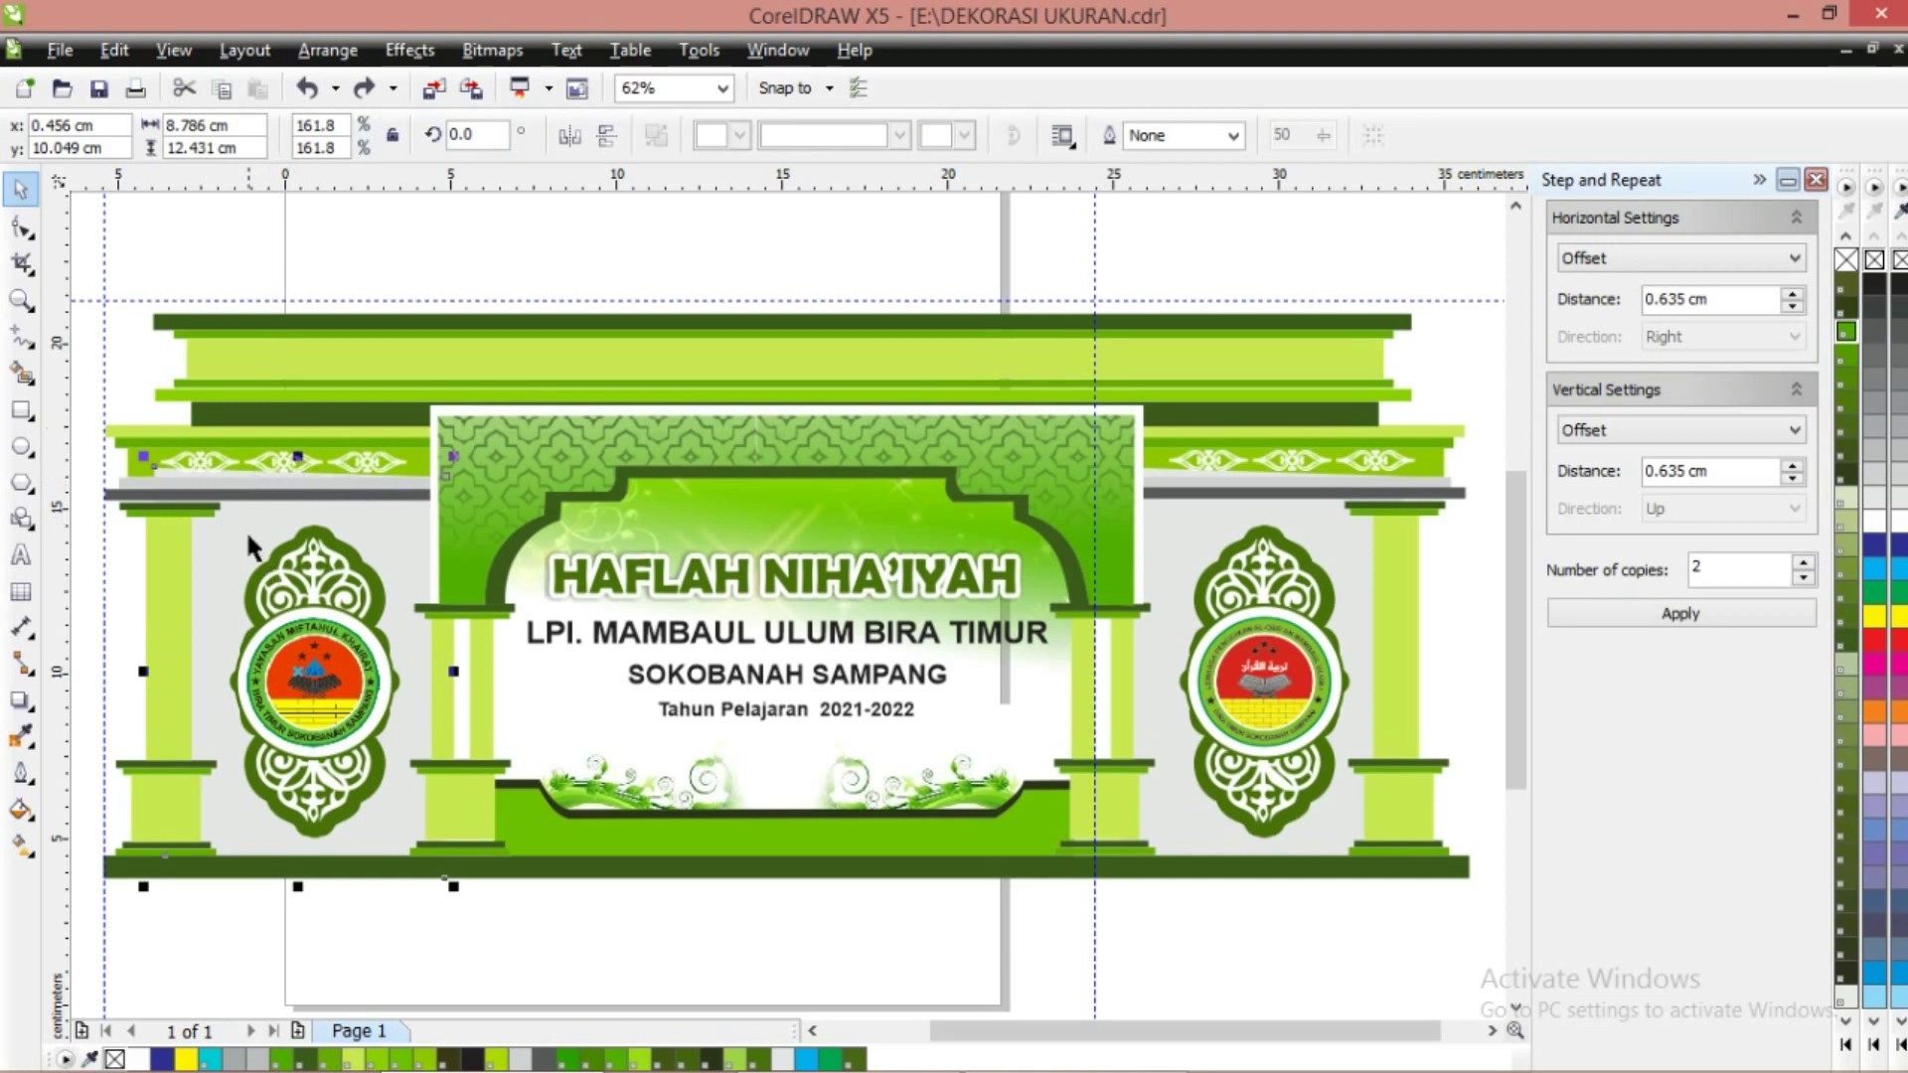
left_click(237, 596)
left_click(224, 572)
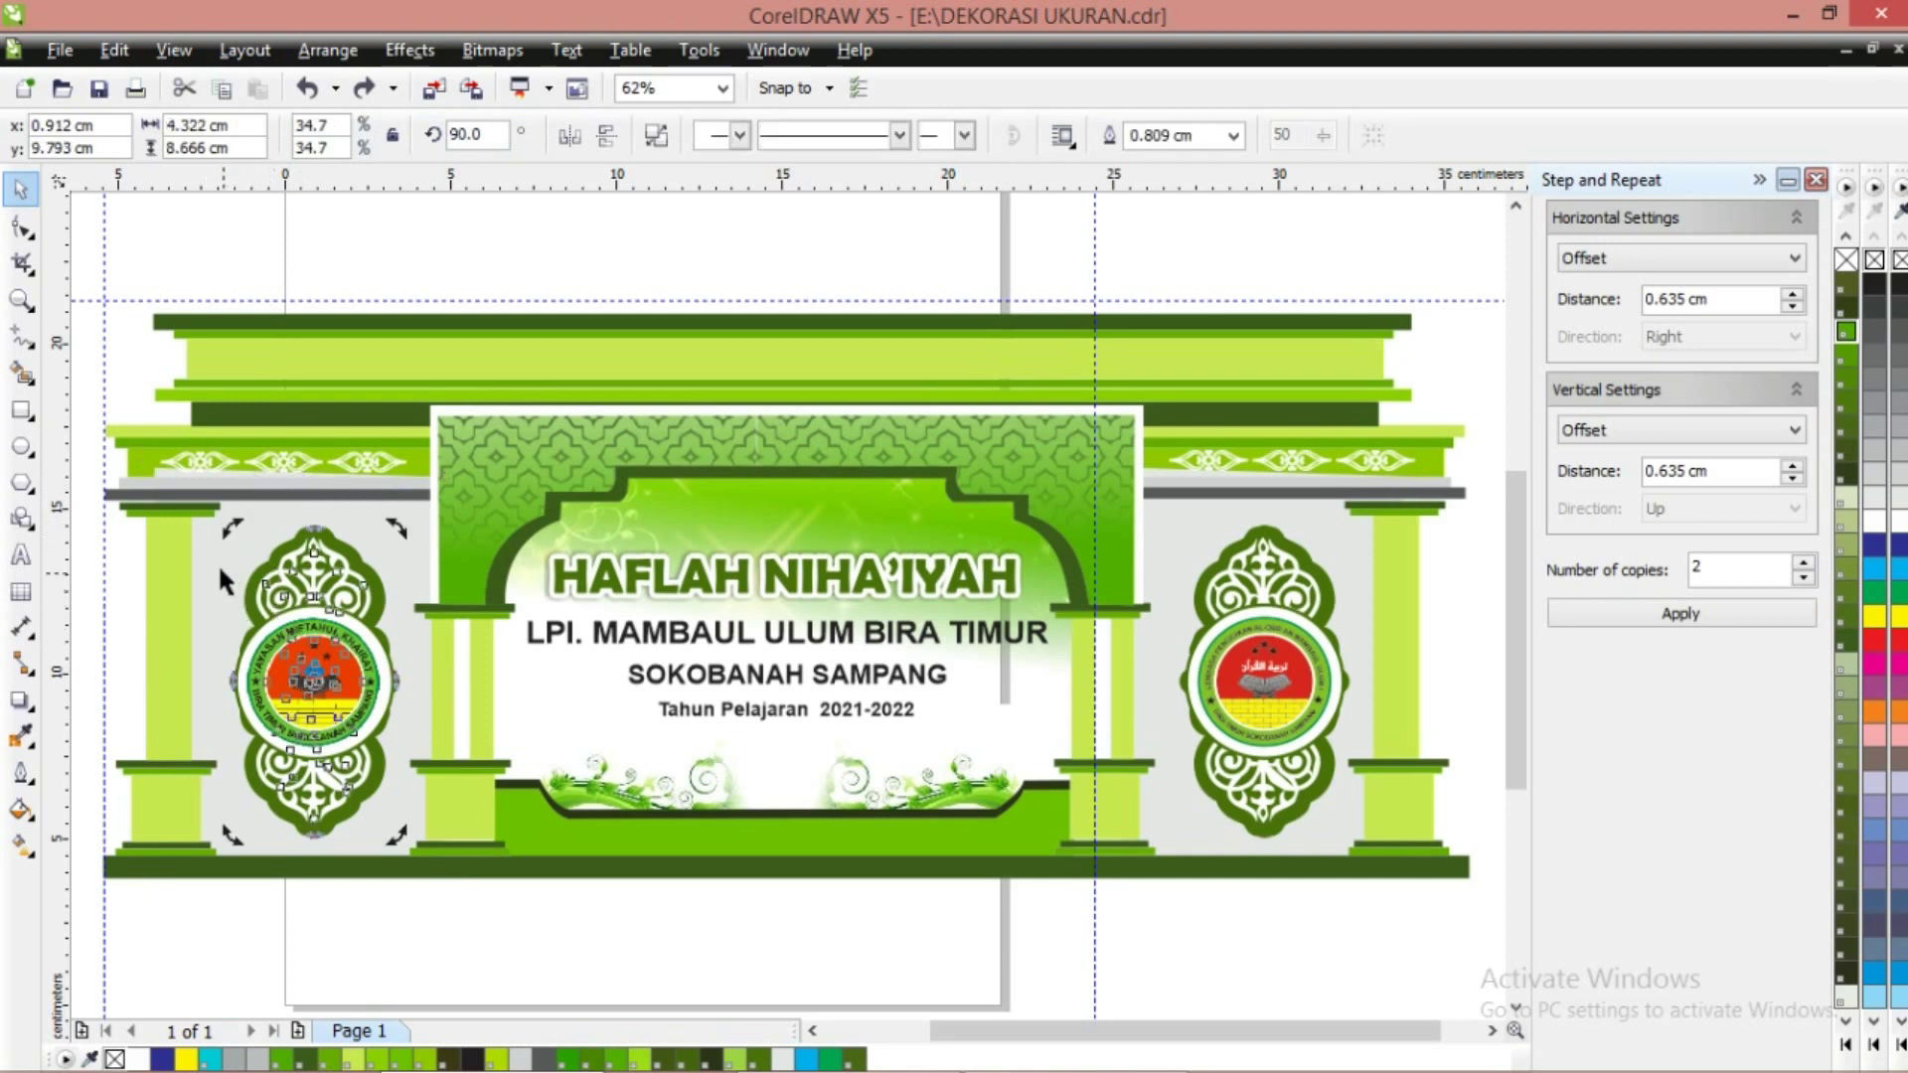
double_click(214, 562)
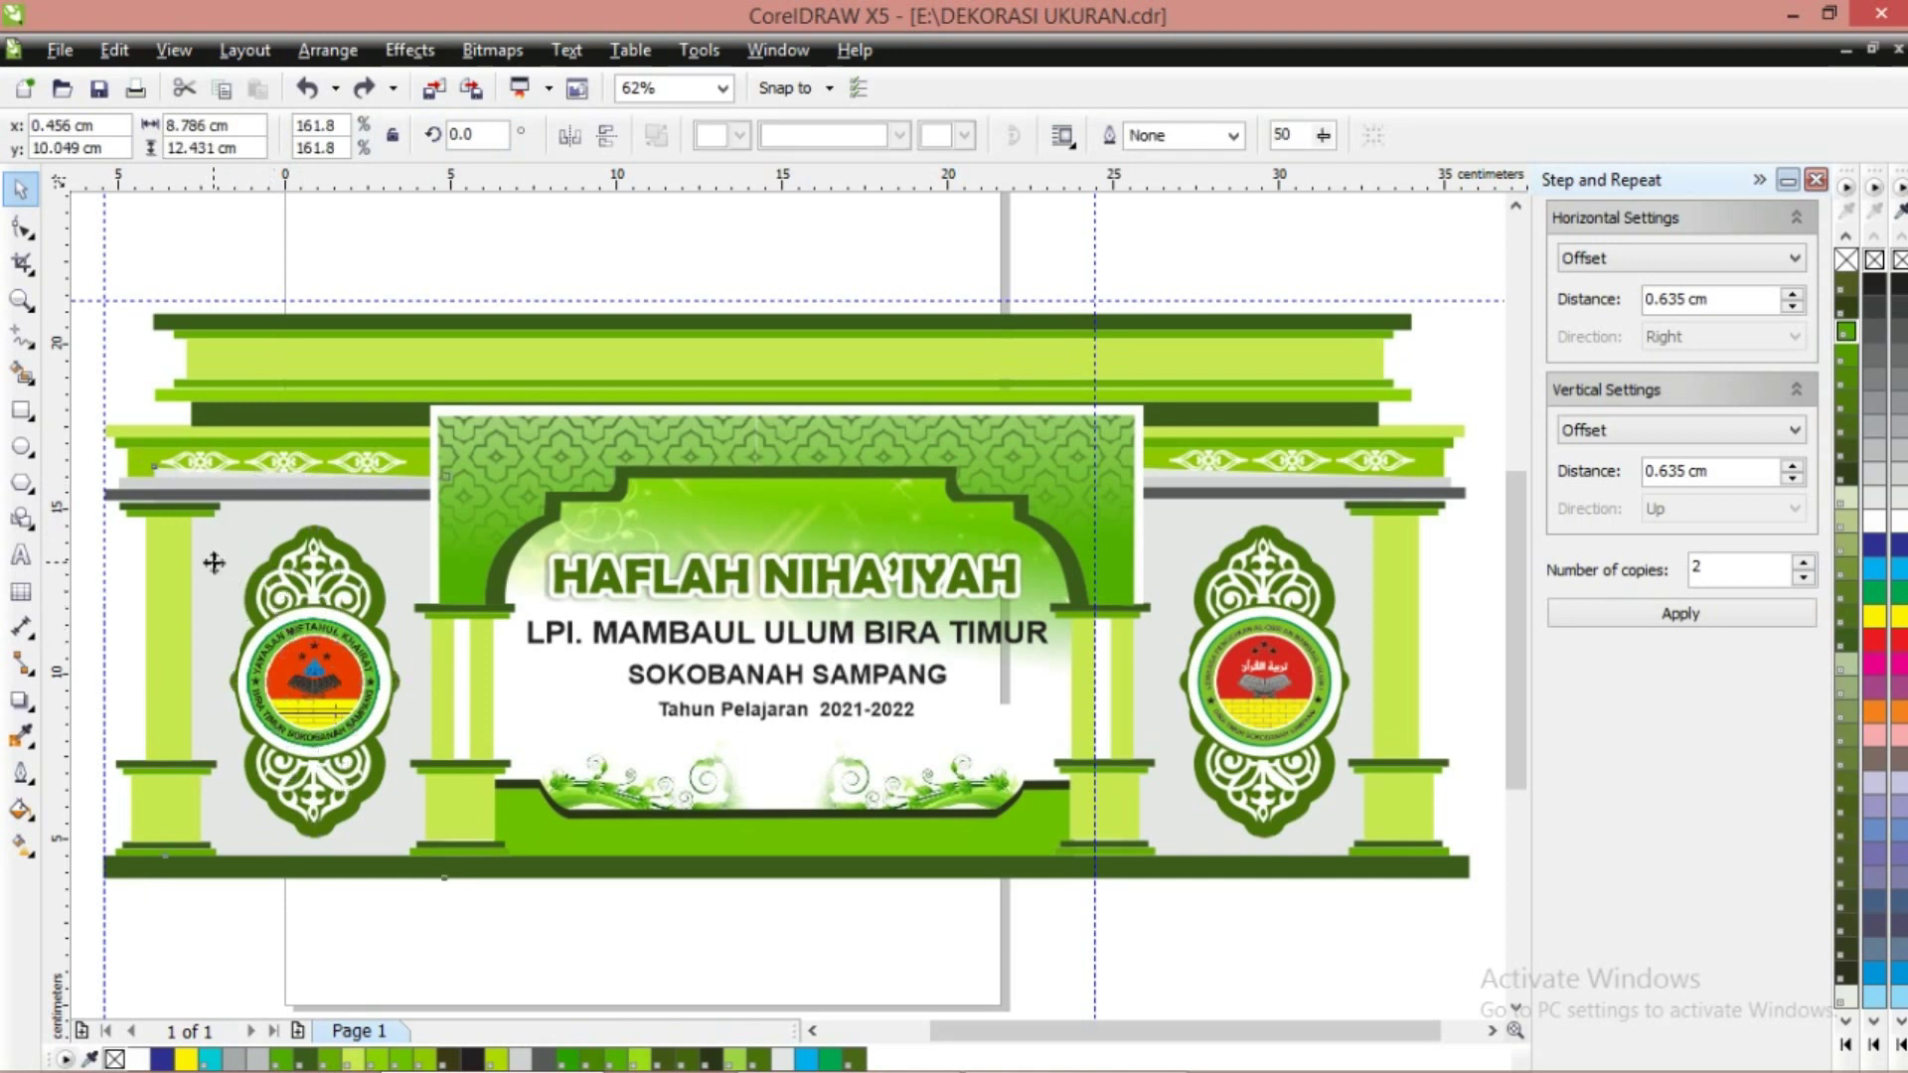
left_click(22, 186)
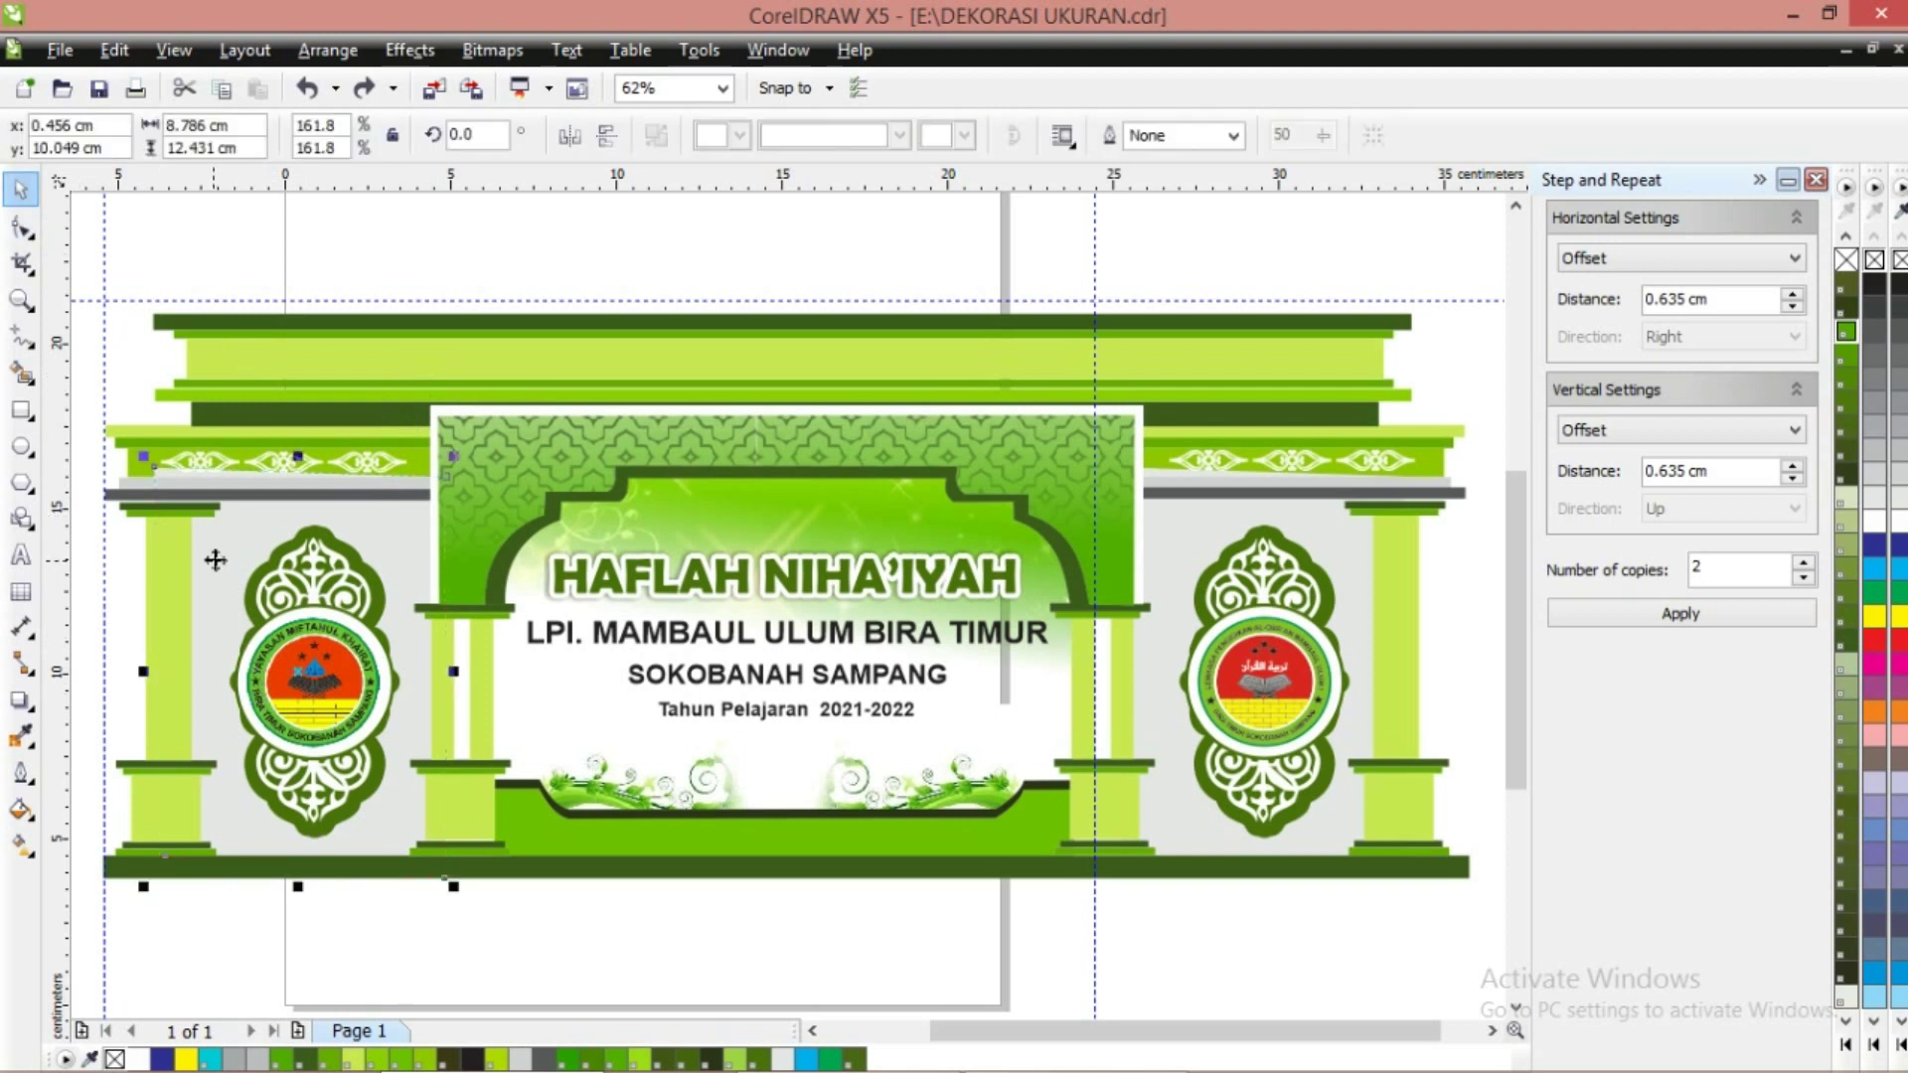
left_click_drag(215, 560, 389, 312)
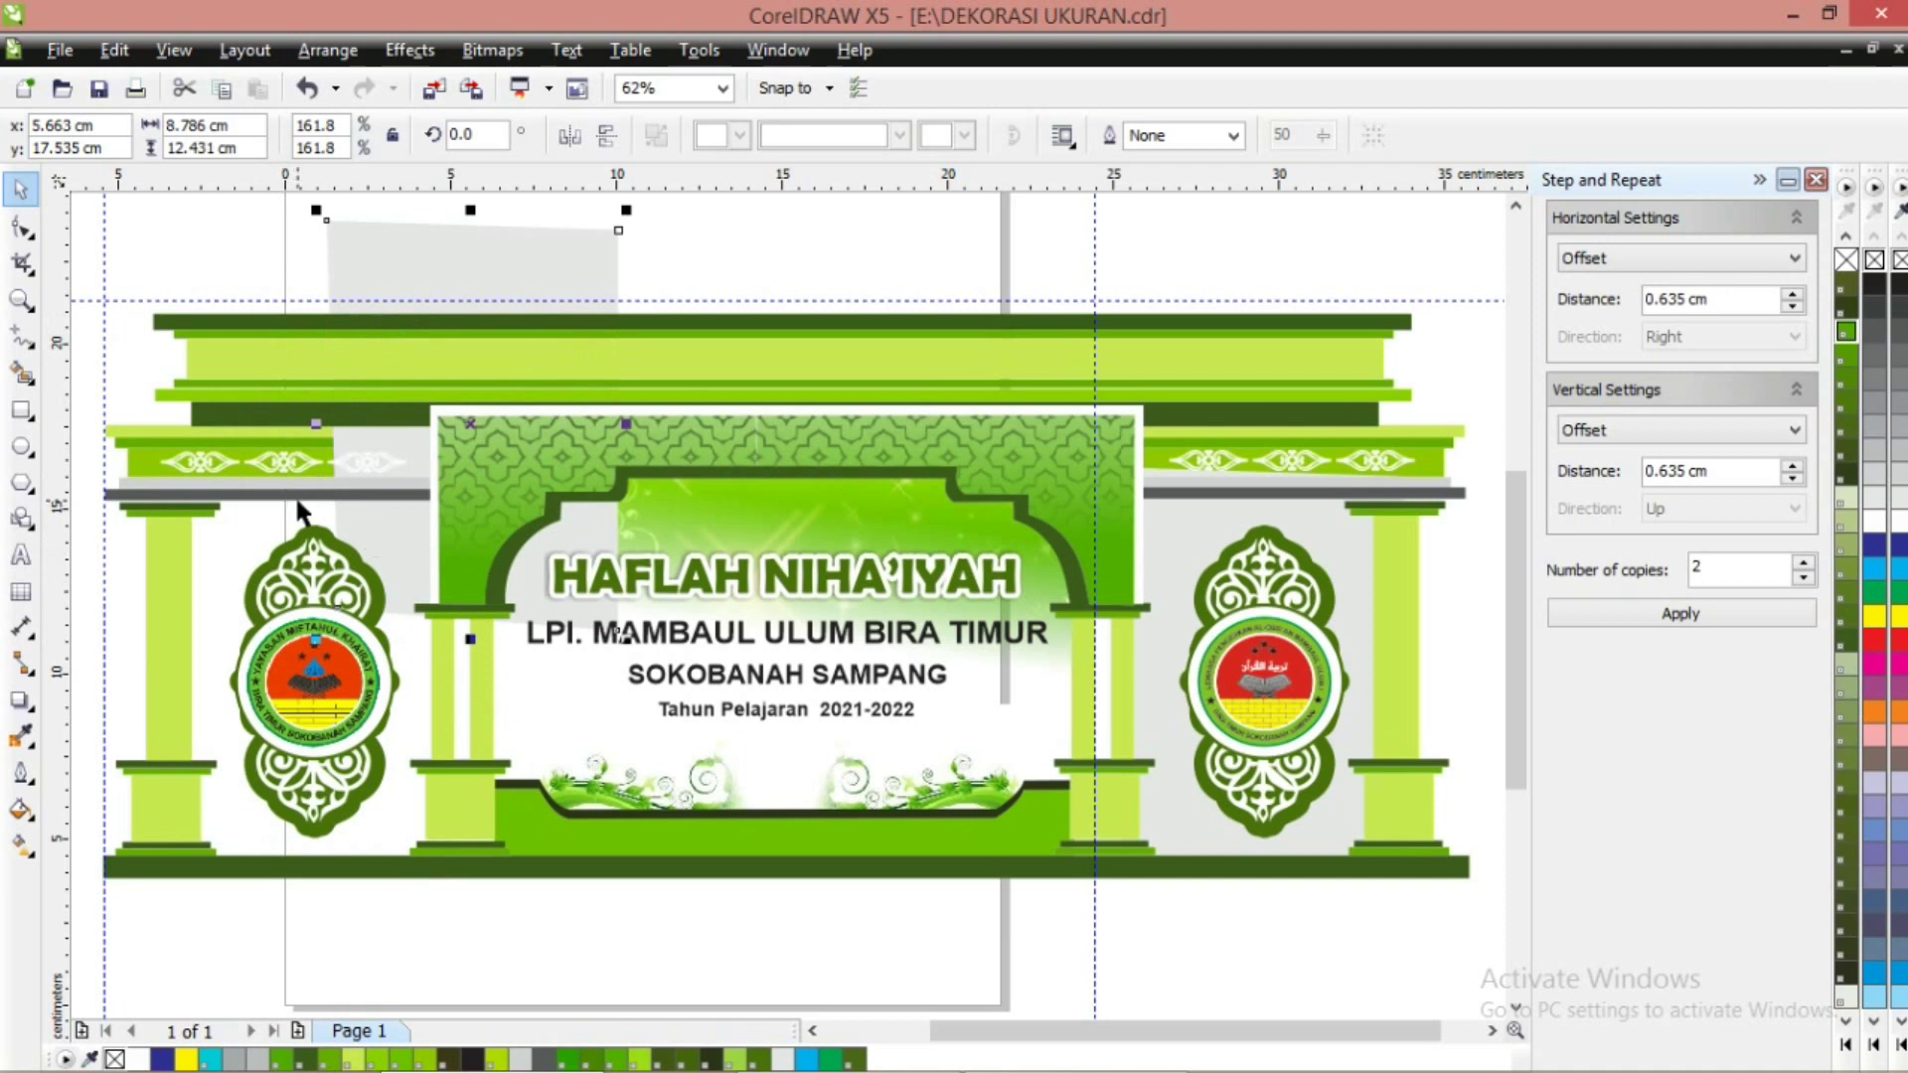
key("ctrl+z")
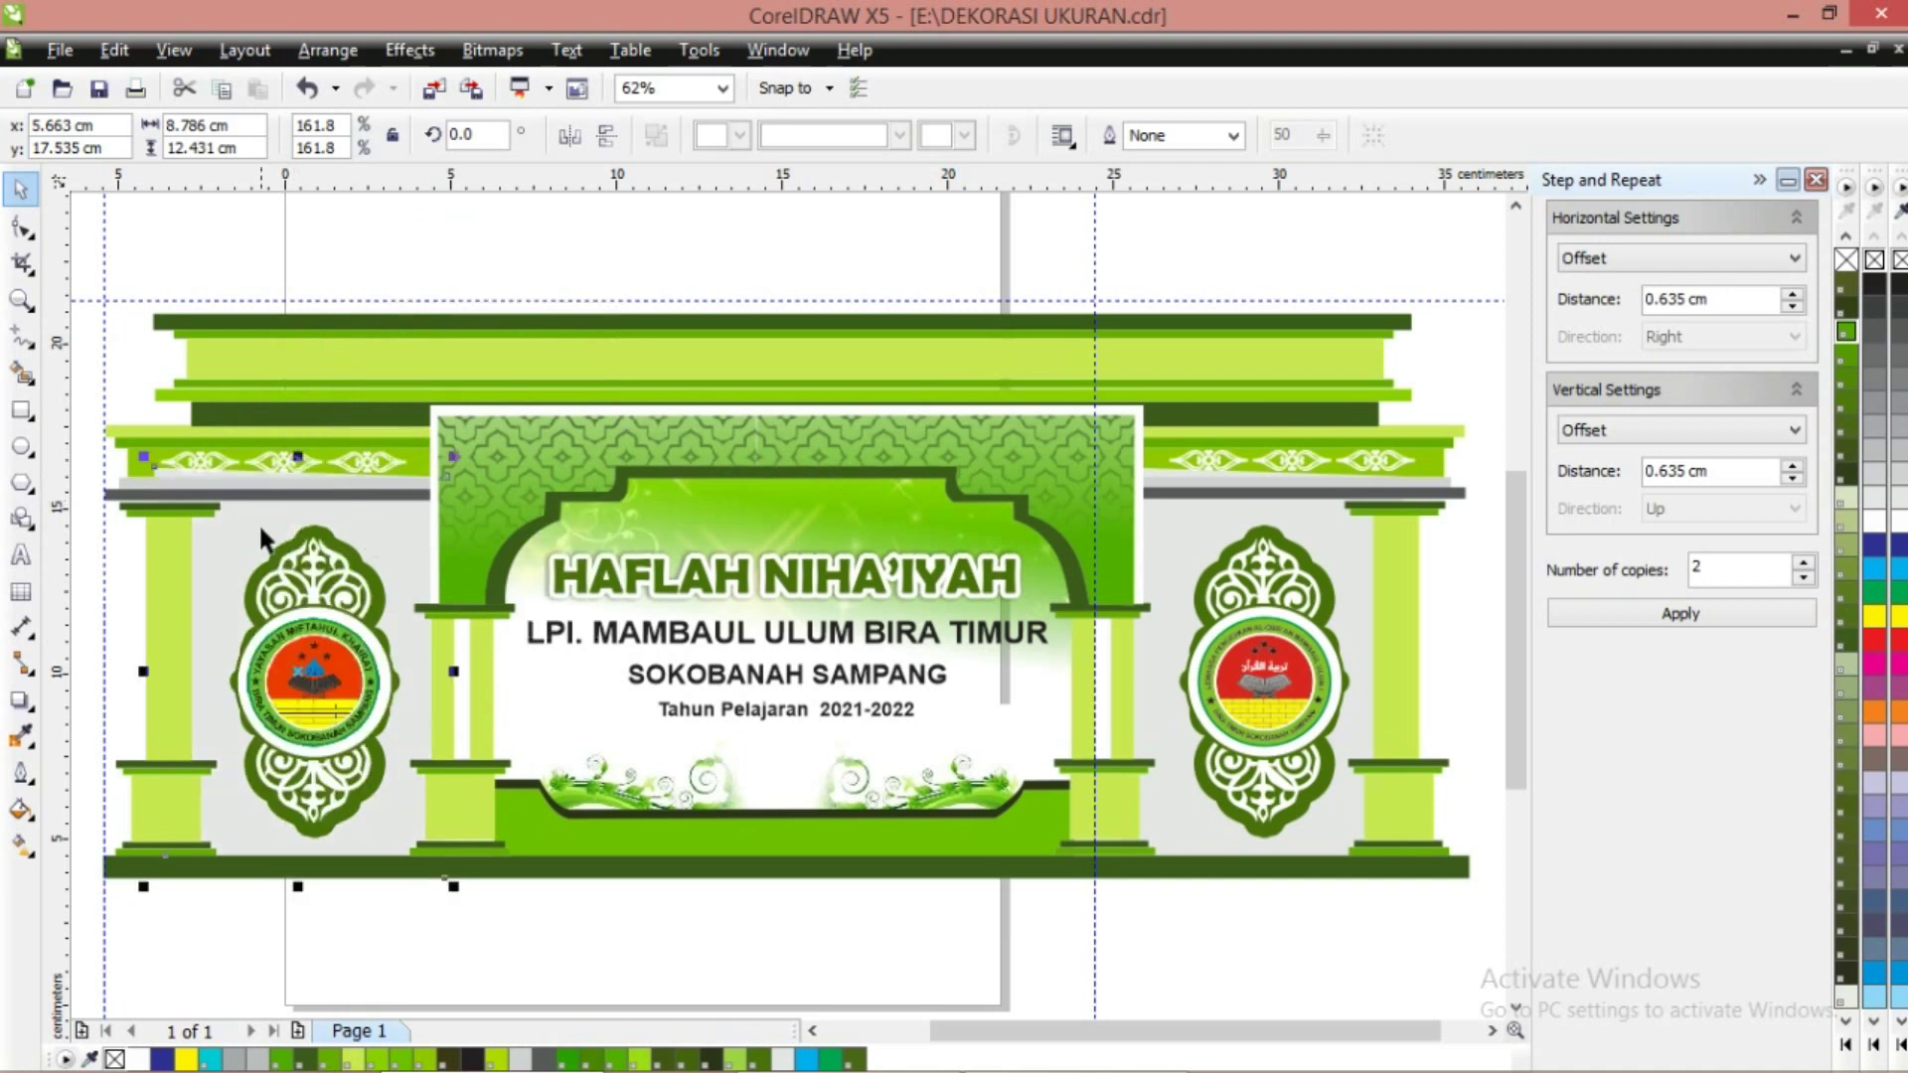
Send the grey backing panels of the left and right wings to the back of the layer
right_click(293, 664)
mouse_move(556, 390)
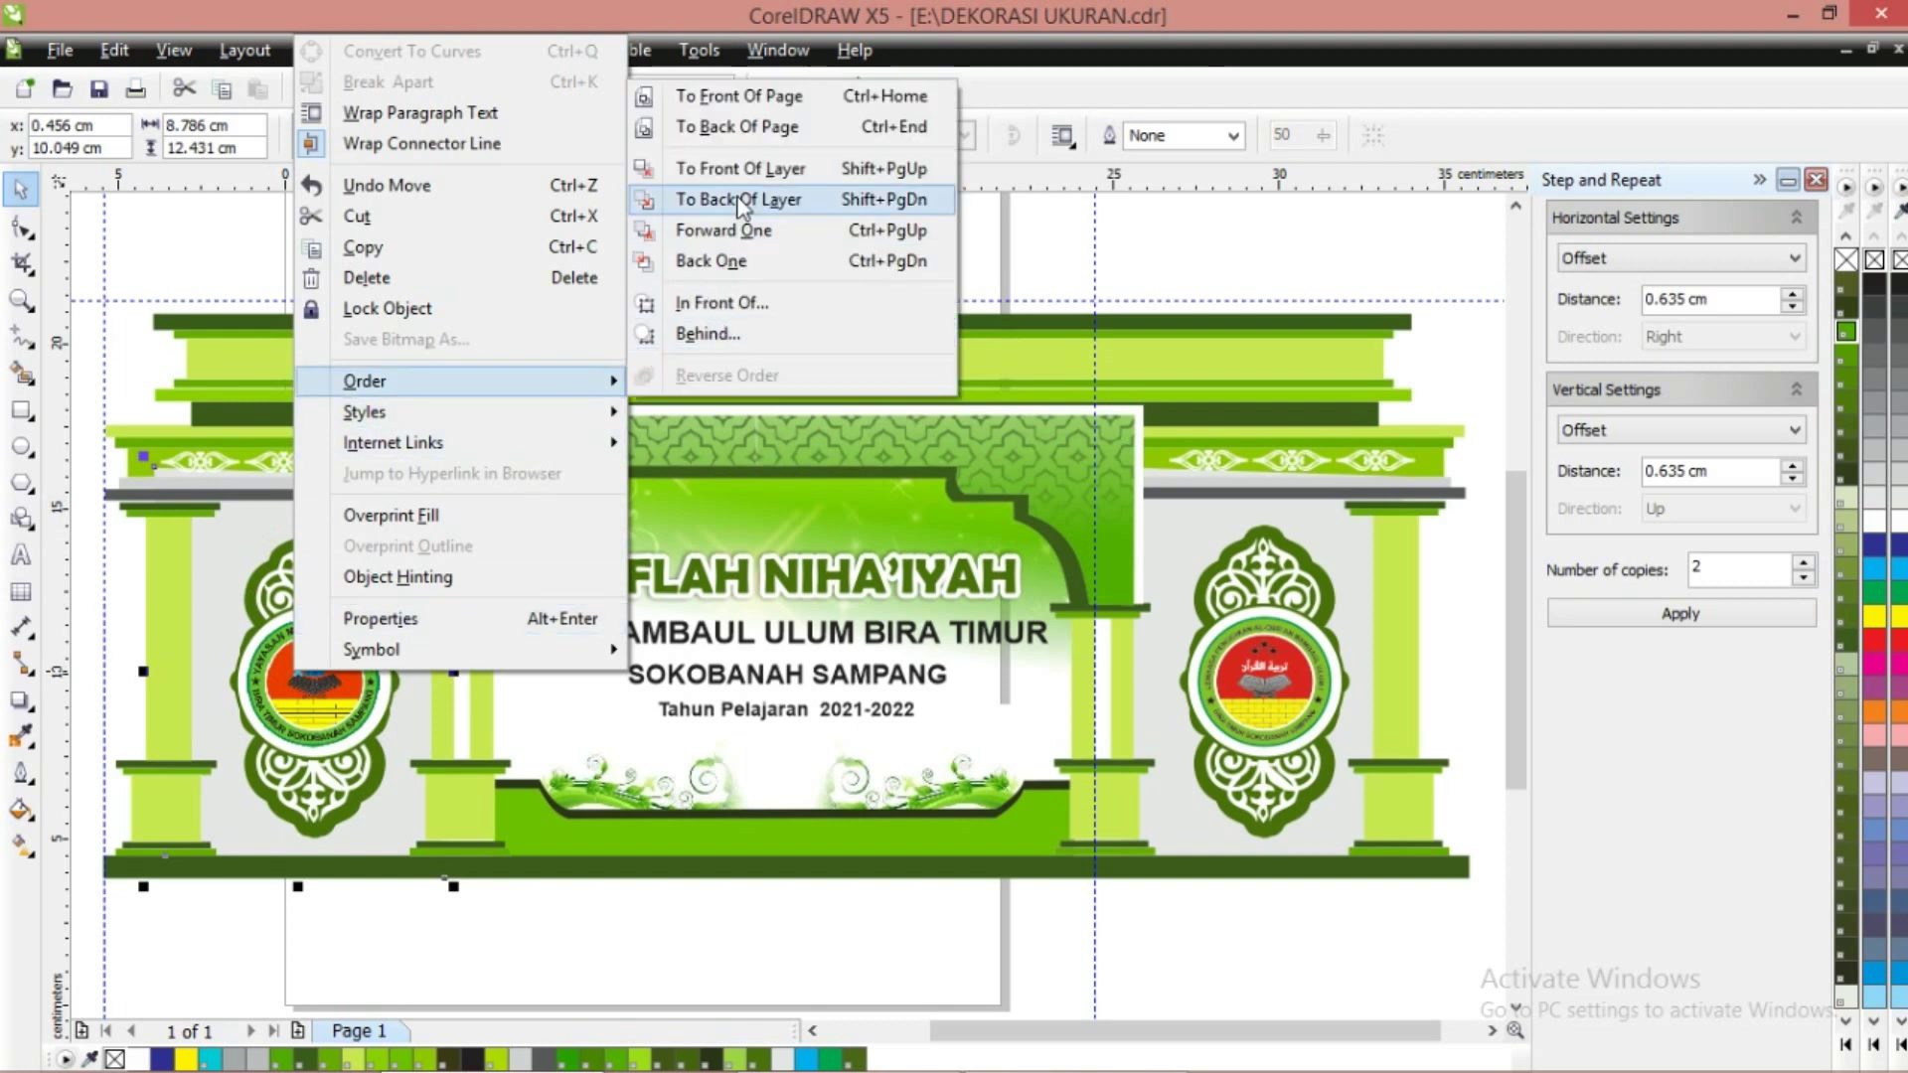
left_click(702, 230)
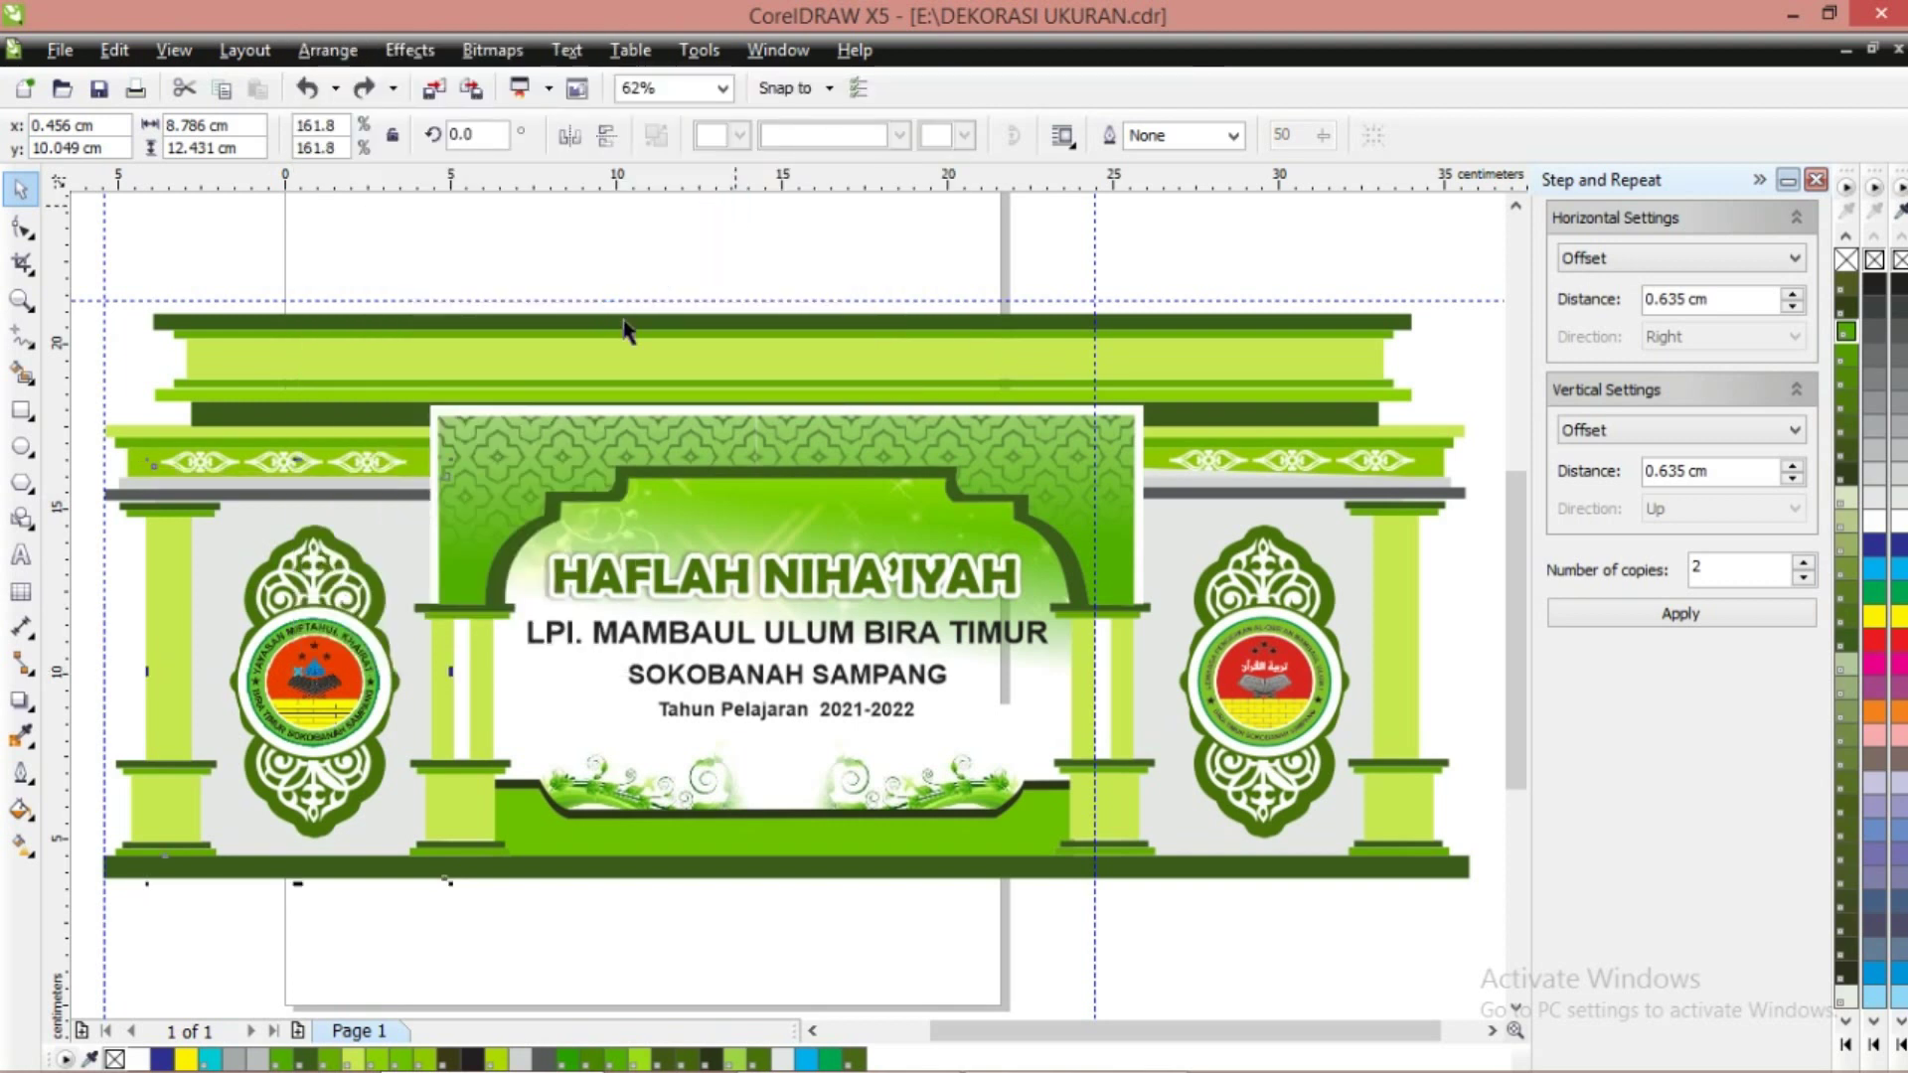
left_click(1335, 814)
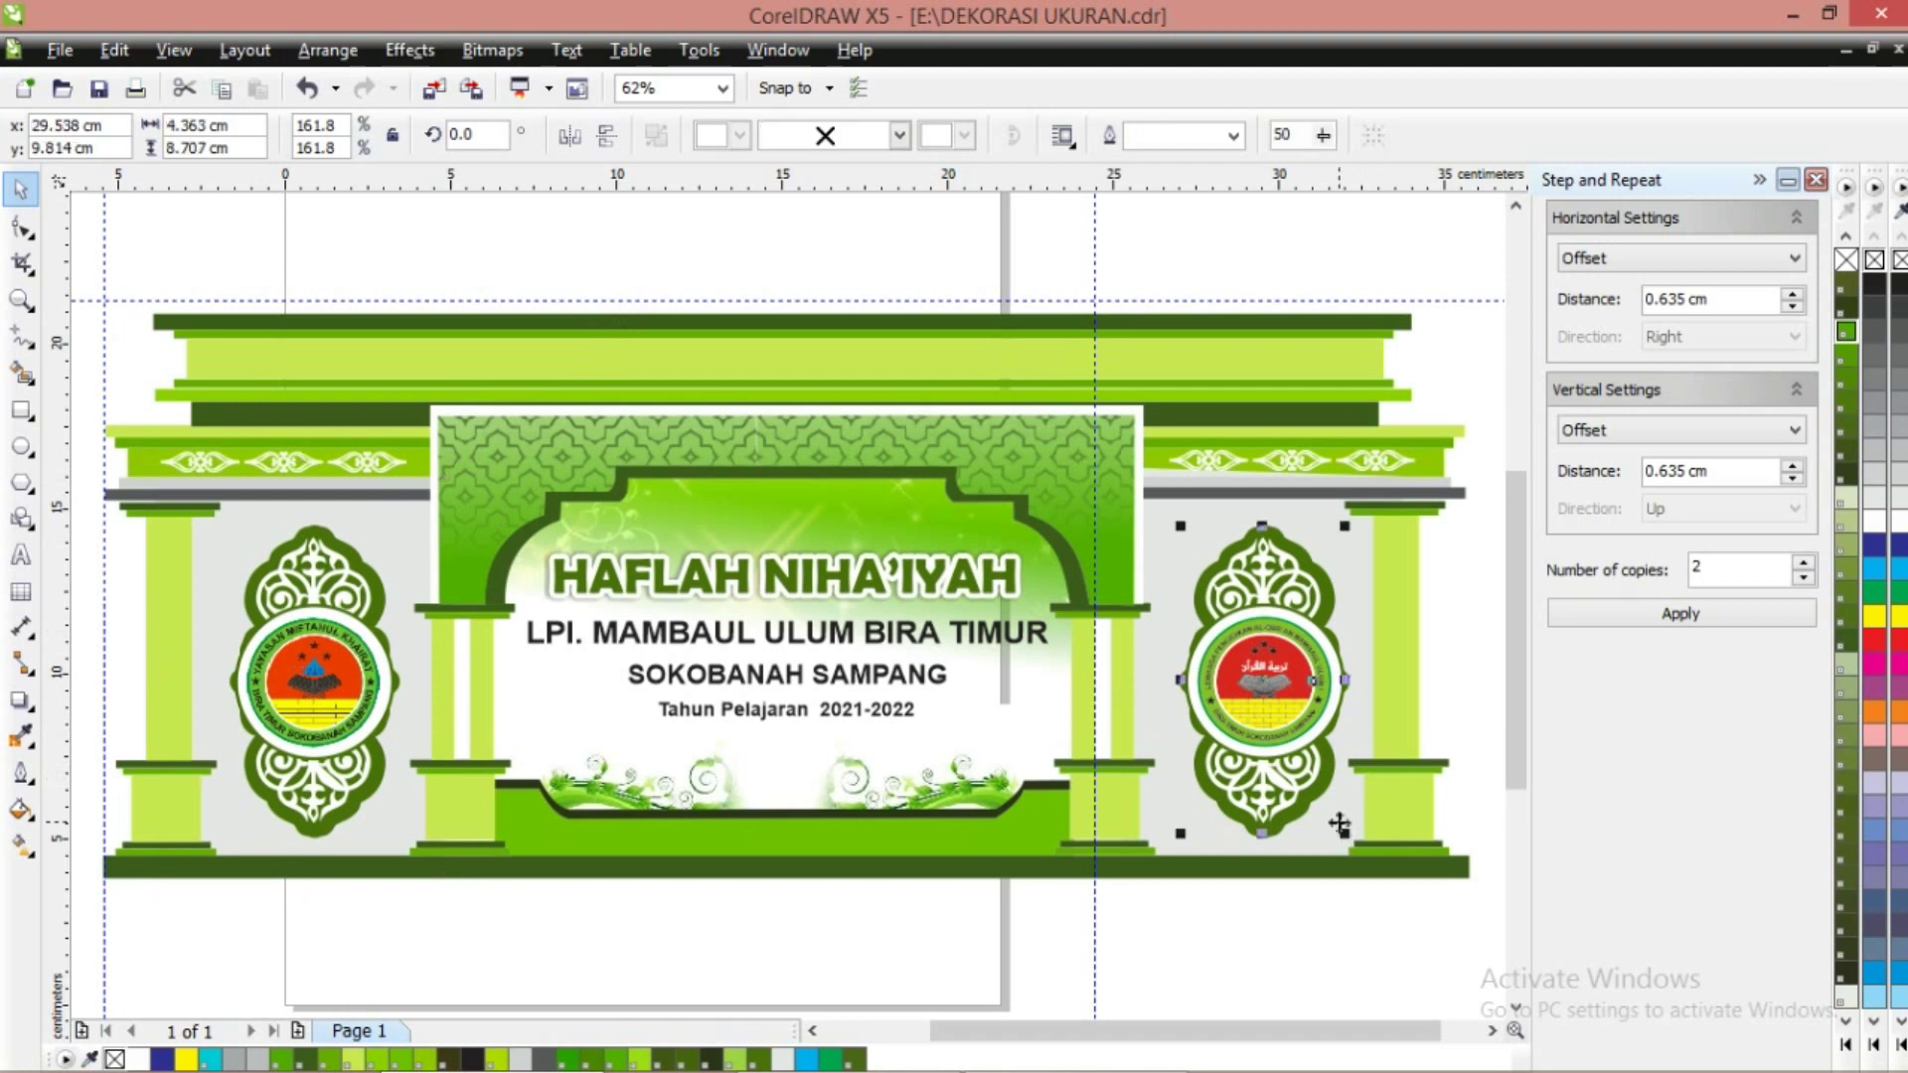
left_click(1355, 544)
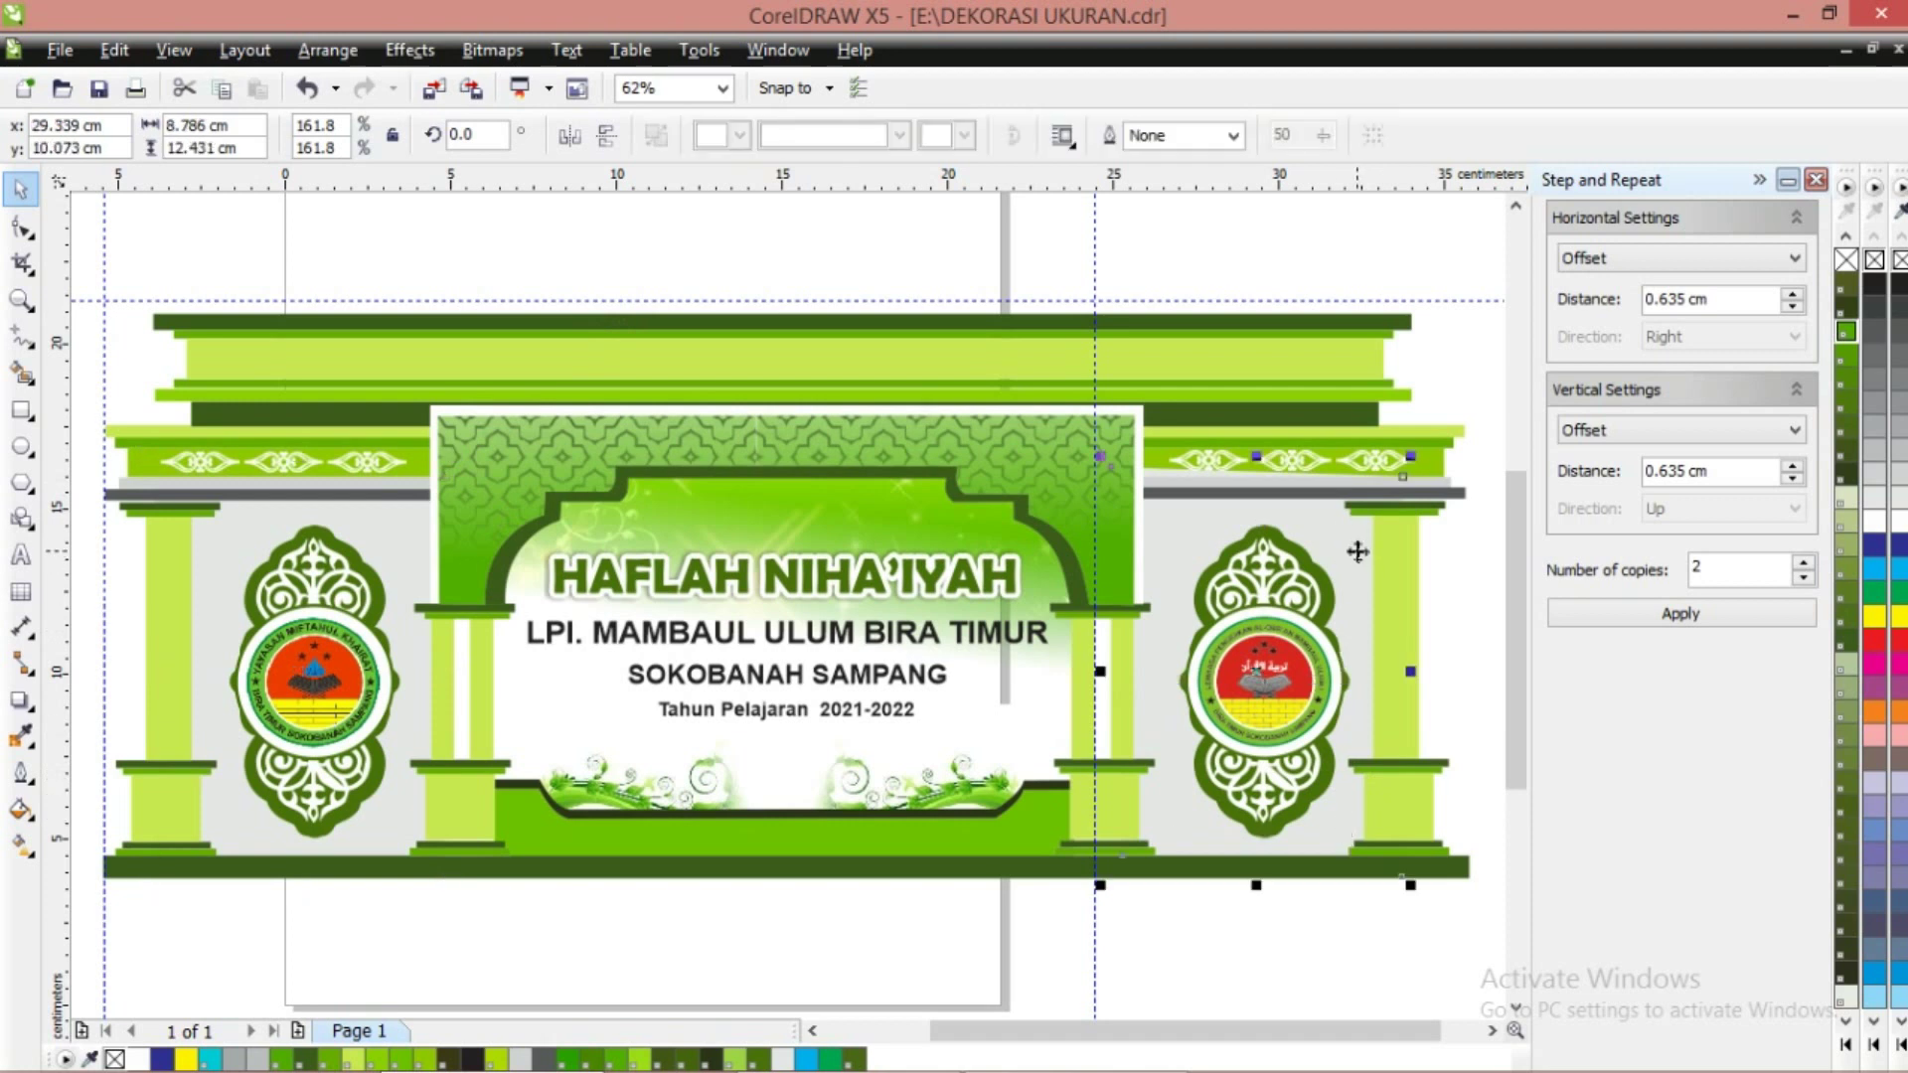
right_click(1355, 545)
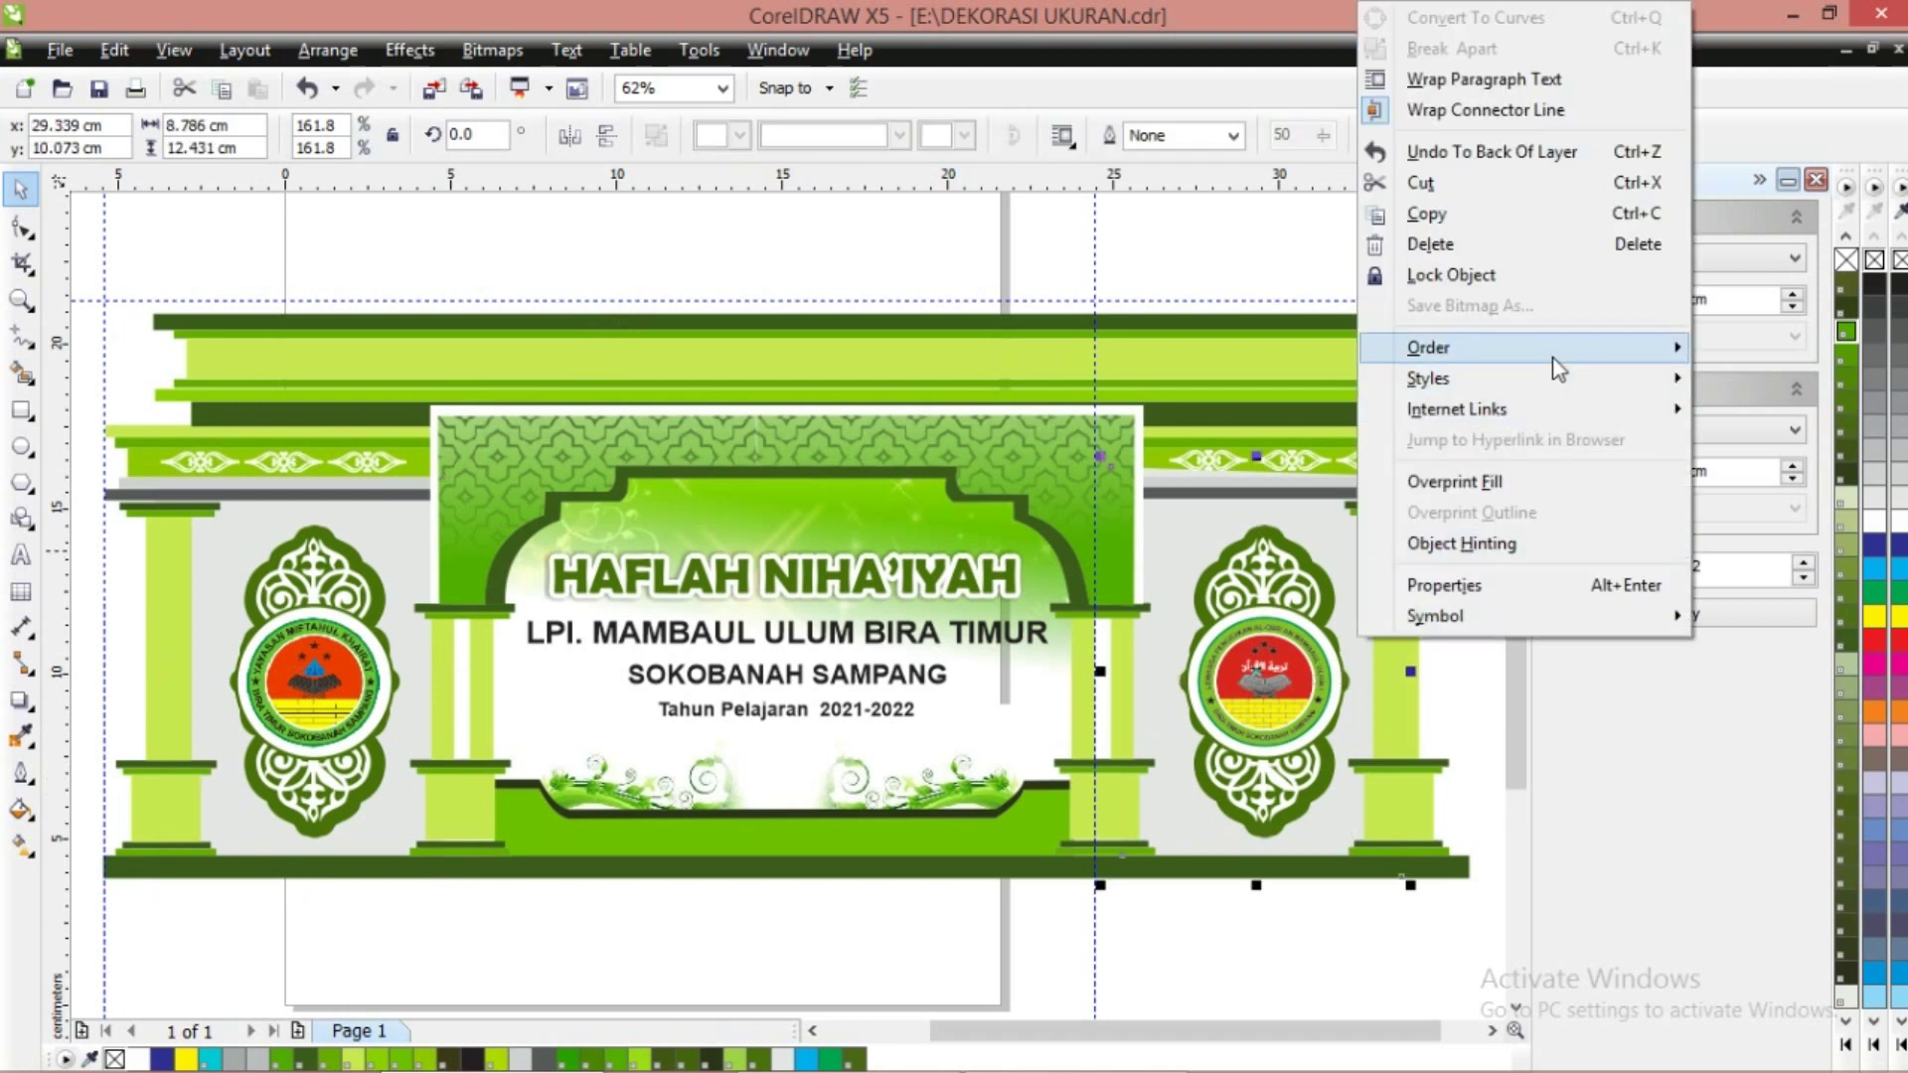
mouse_move(1480, 348)
left_click(1076, 166)
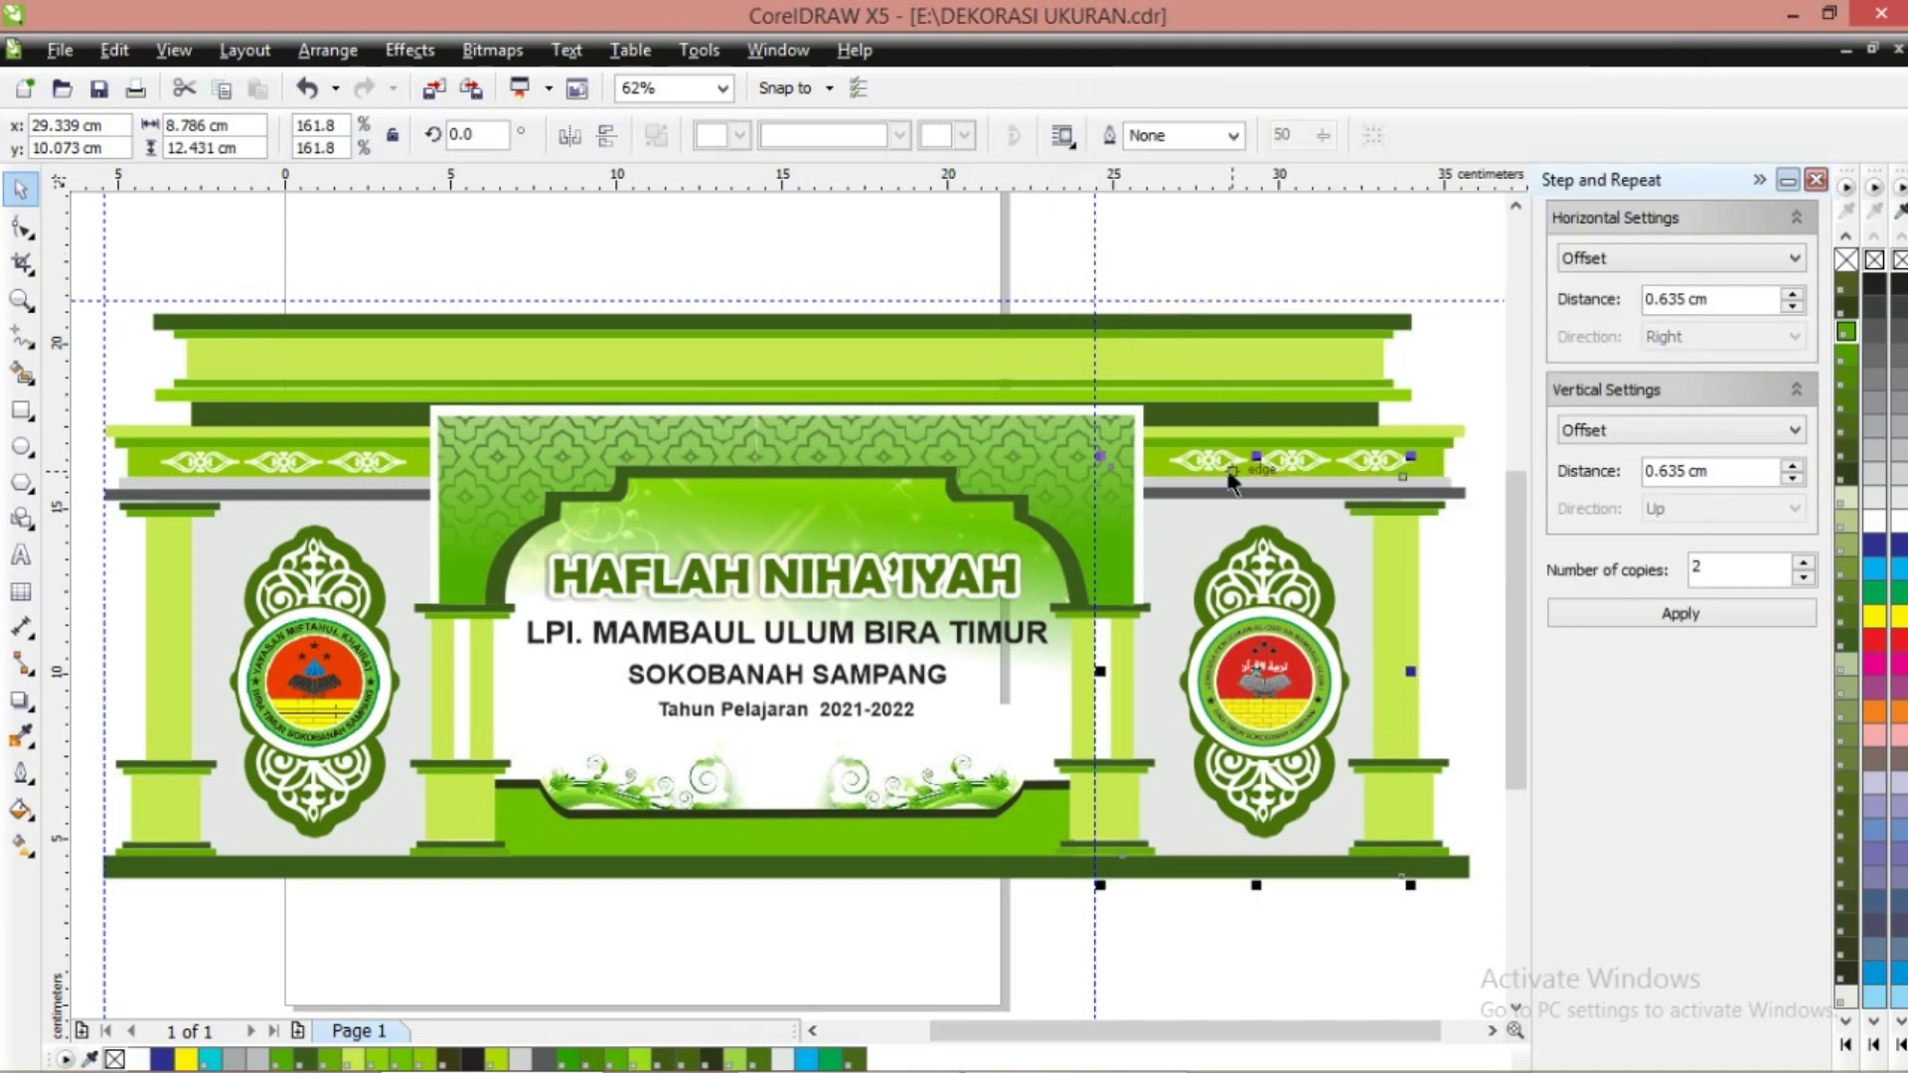
Nudge the white ornament group on the right cornice down by three 0.025 cm steps
left_click(21, 298)
left_click(1459, 531)
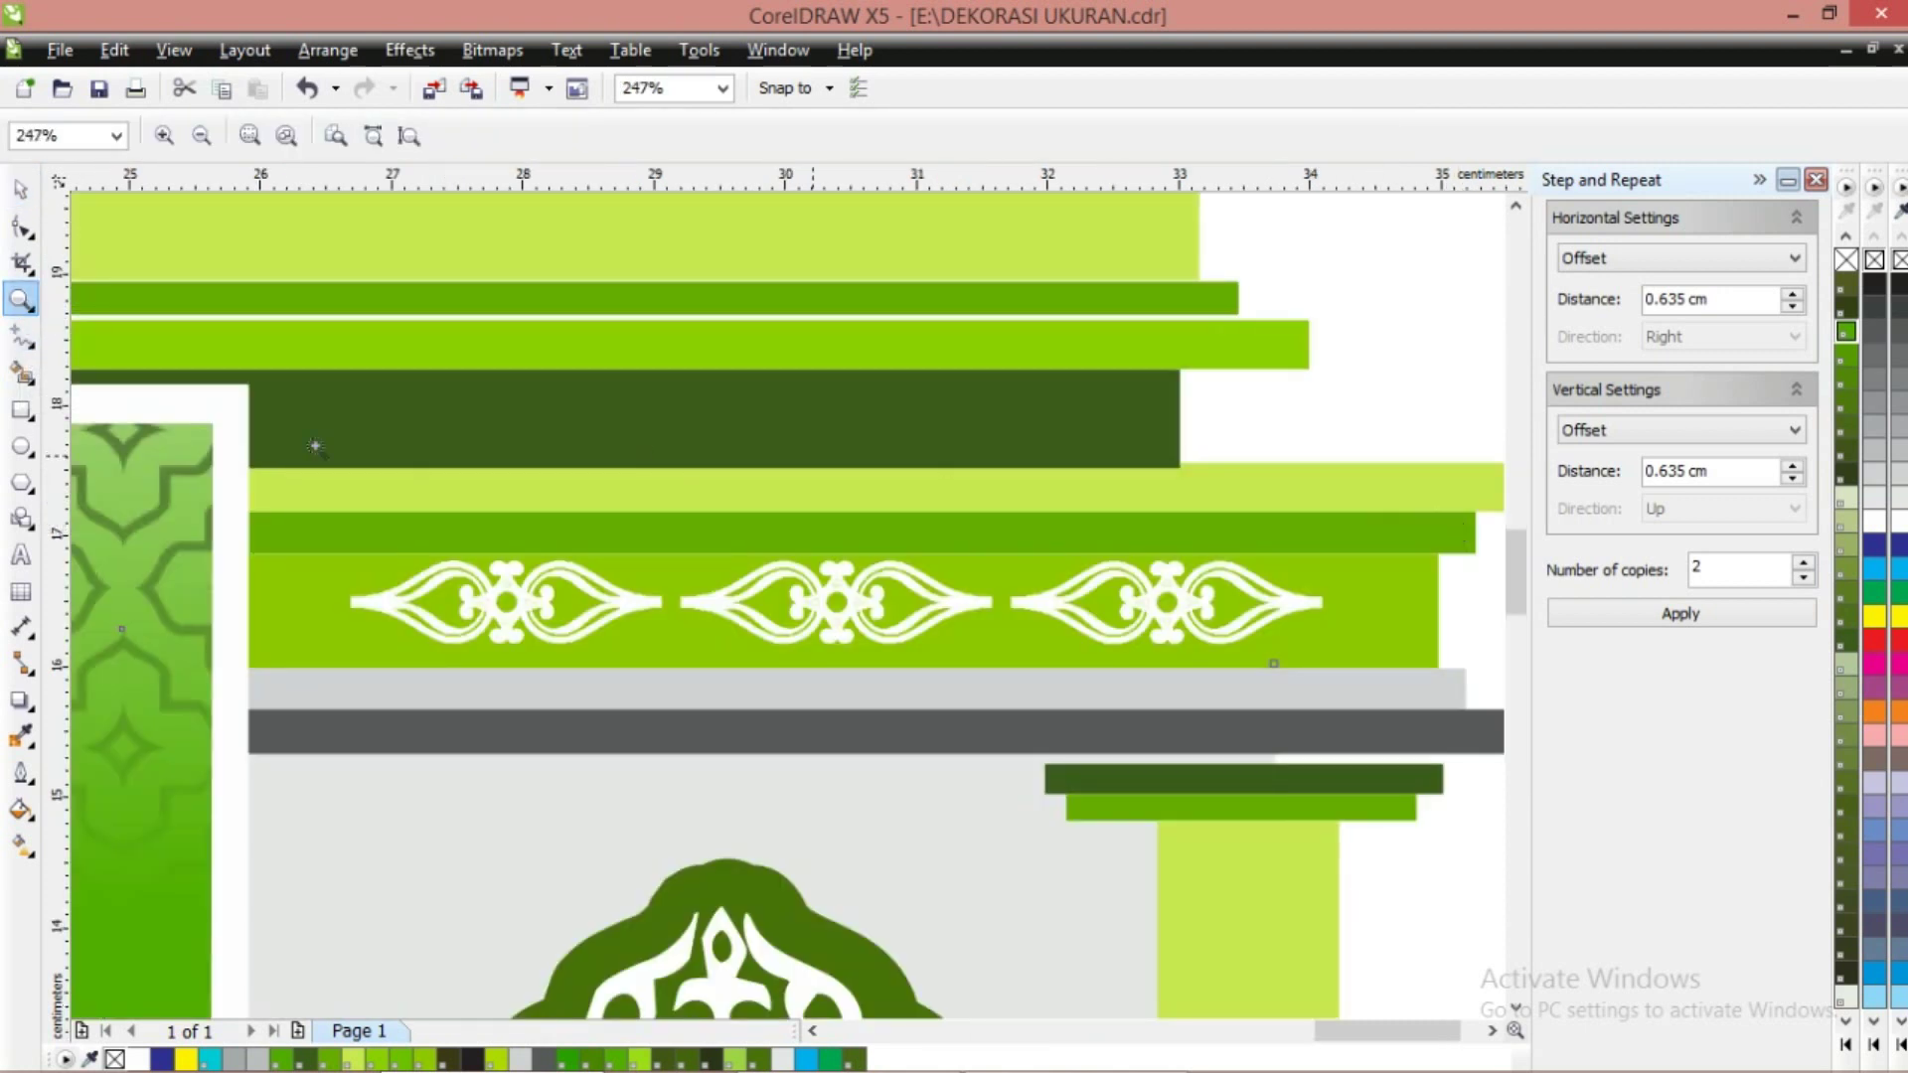
left_click(20, 188)
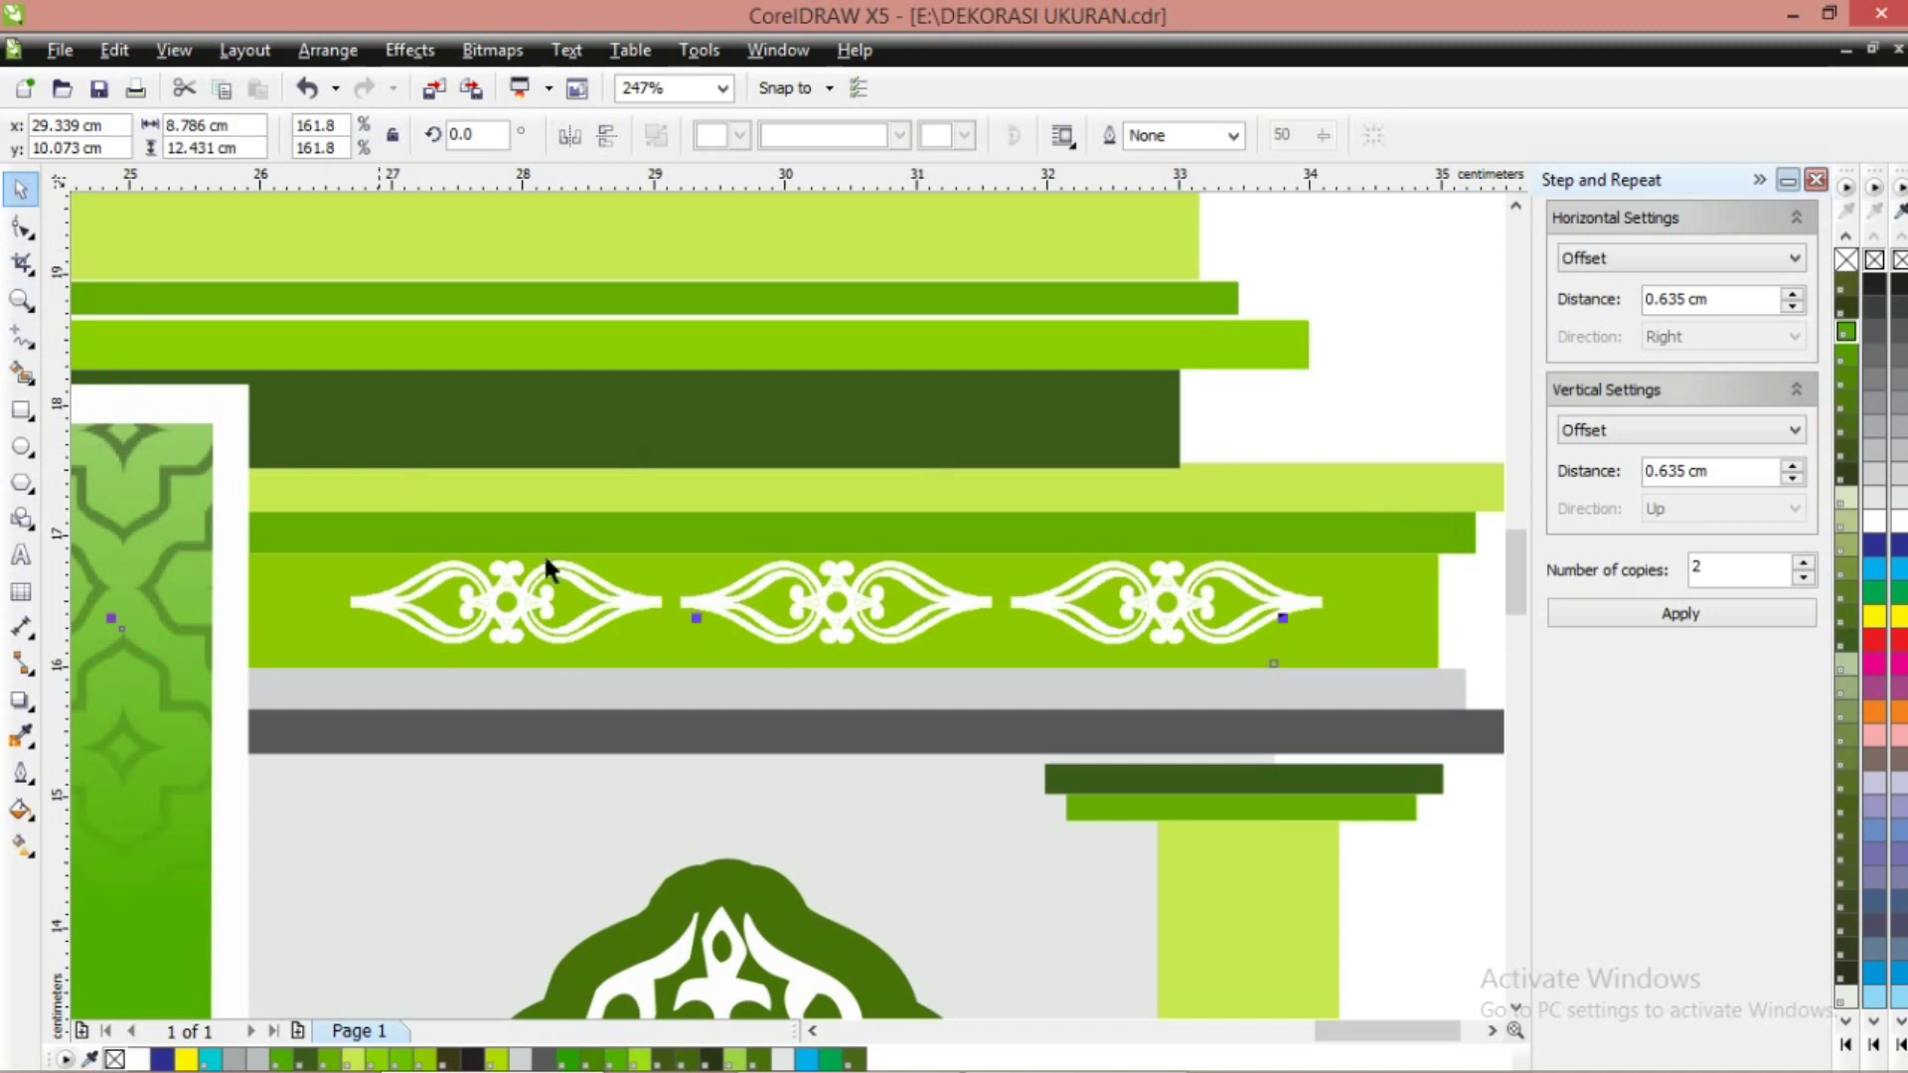
left_click(1347, 402)
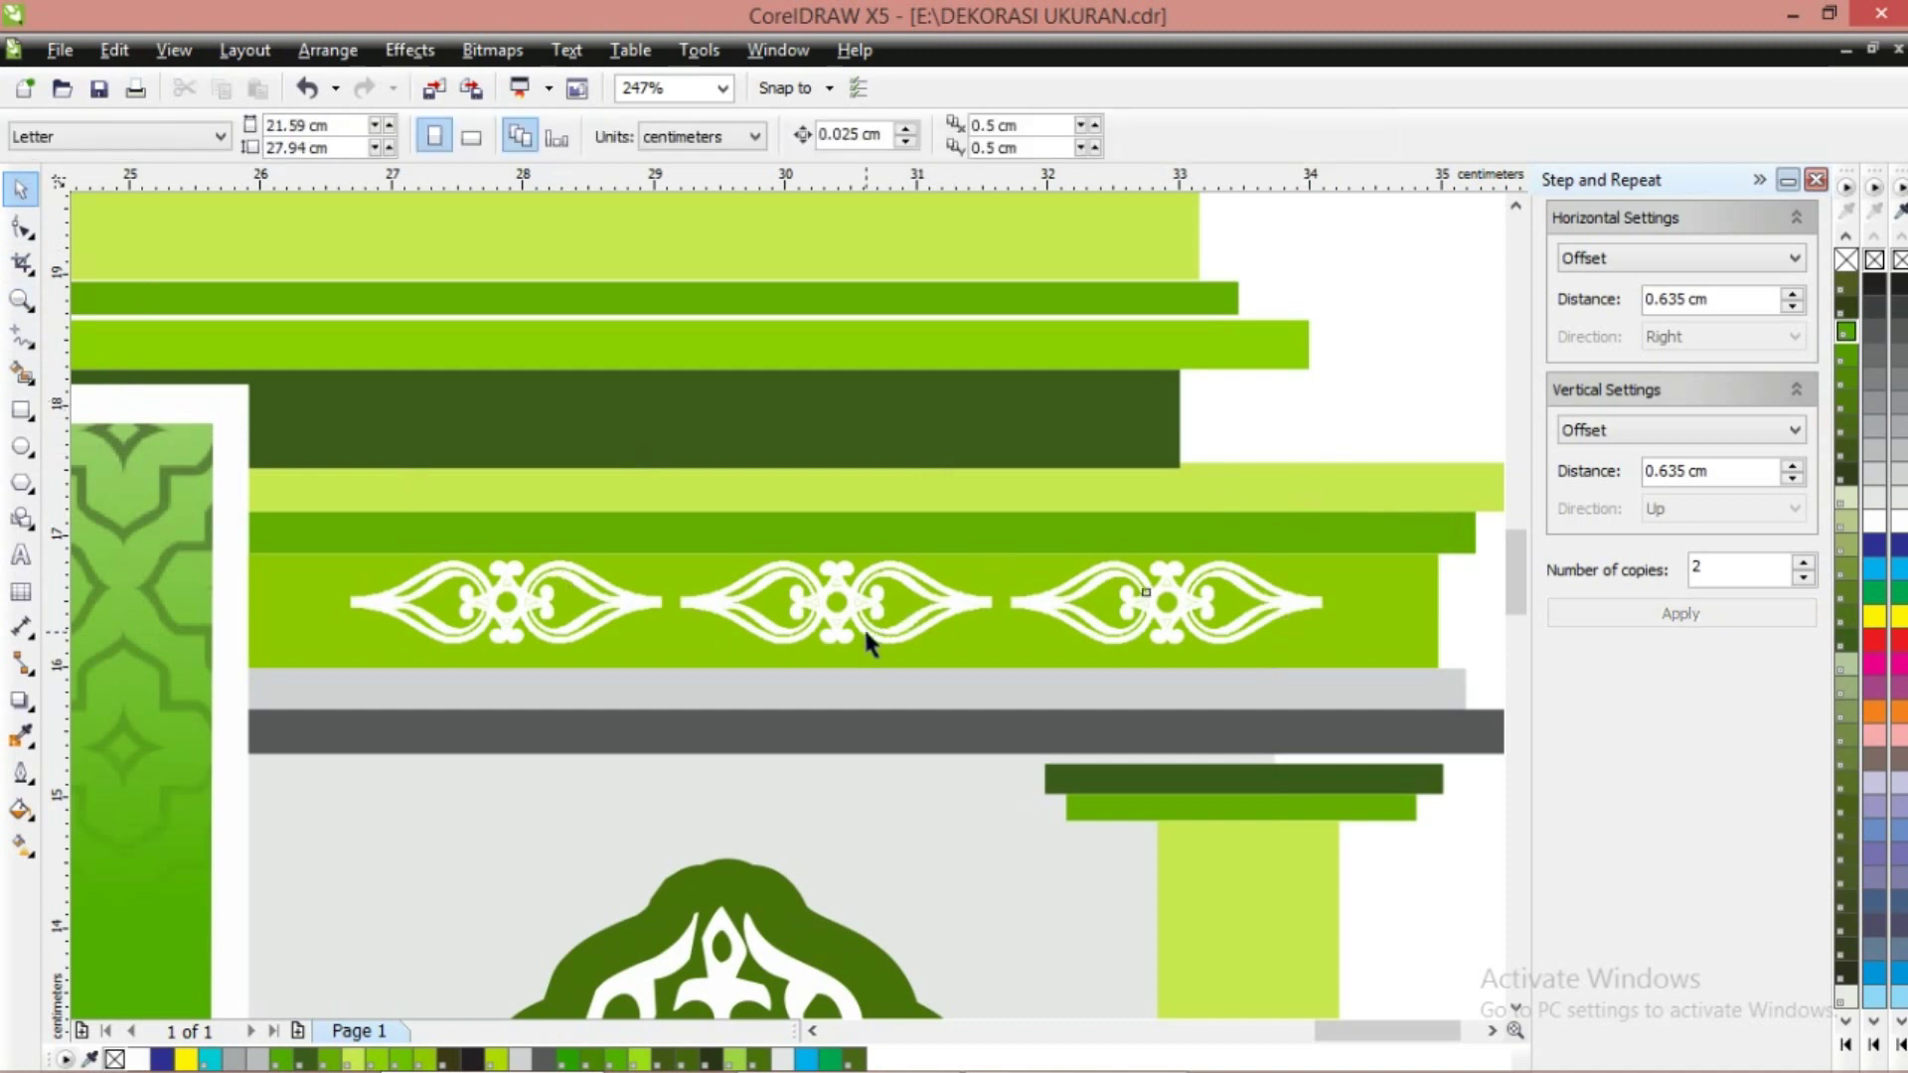
left_click(860, 636)
key("Down")
key("Down")
key("Down")
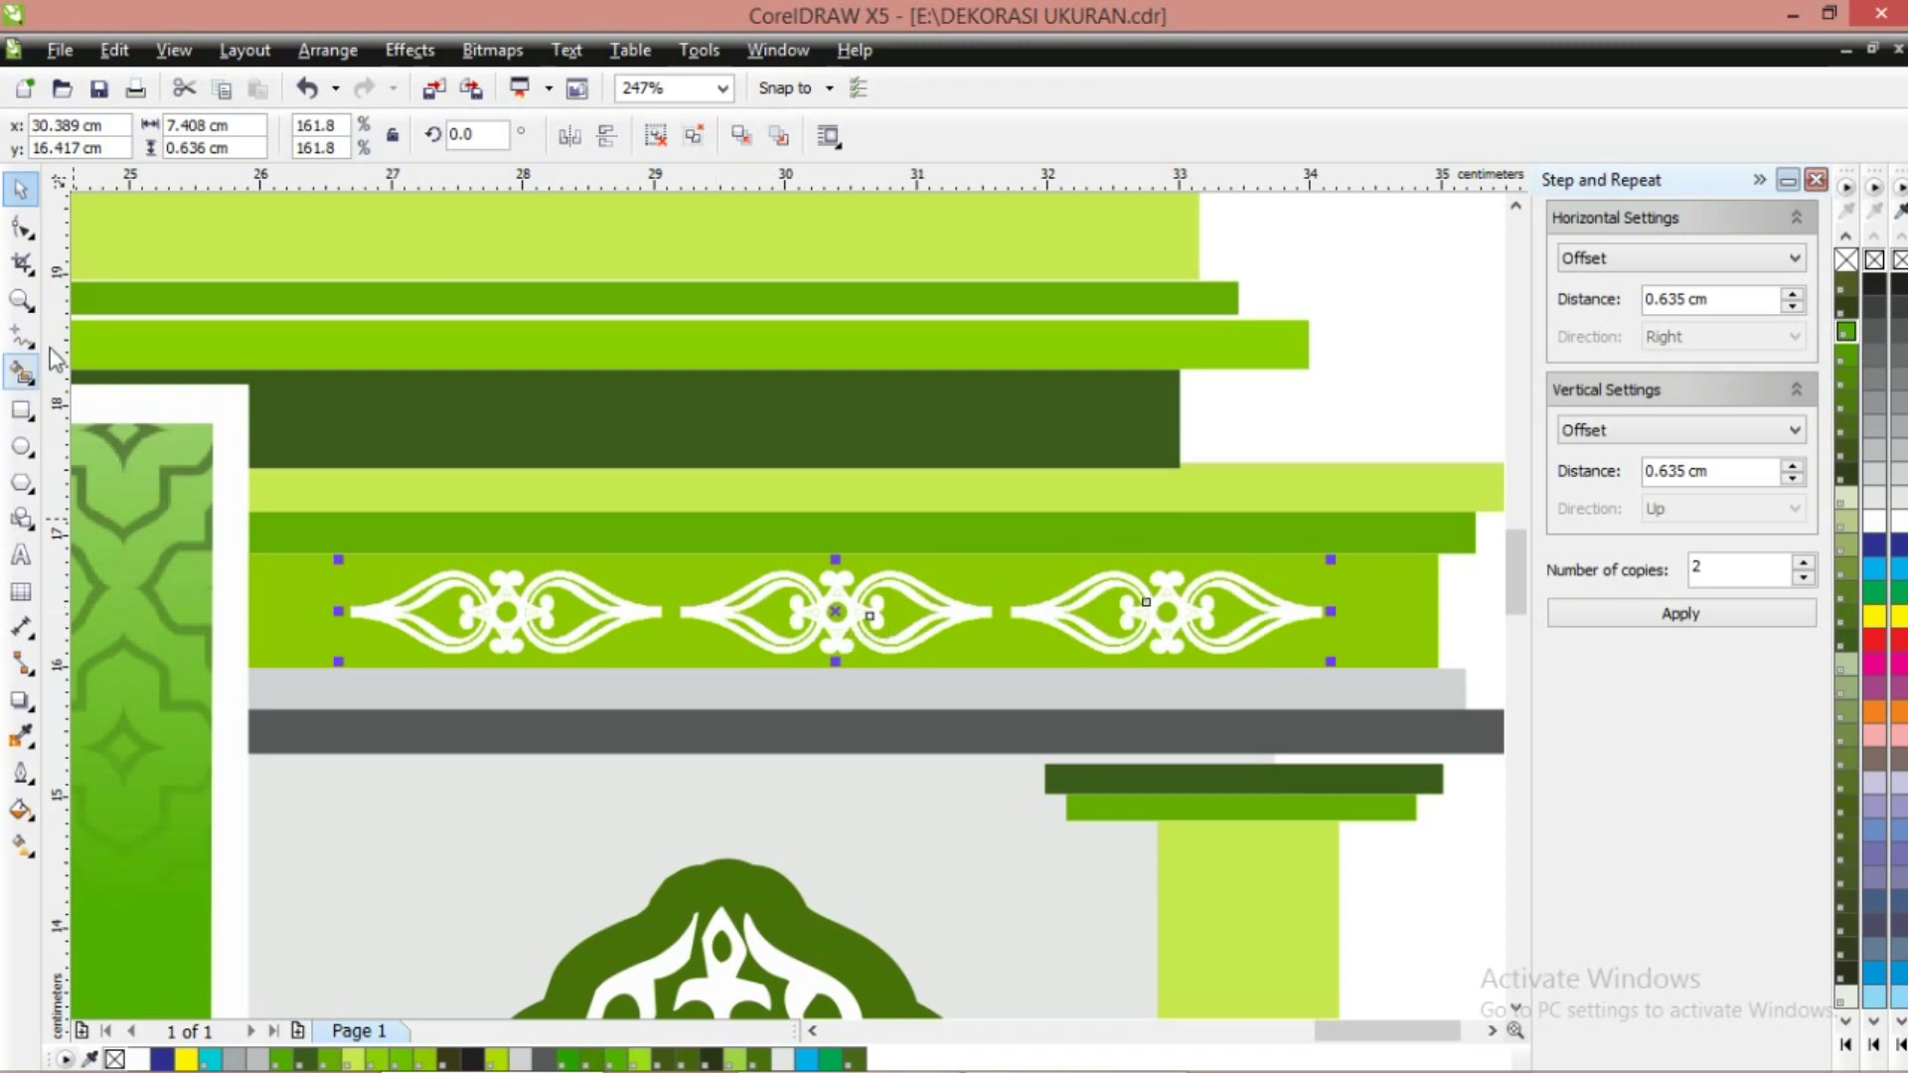
Examine the position of the white ornaments within the left cornice band
left_click(21, 298)
left_click(198, 136)
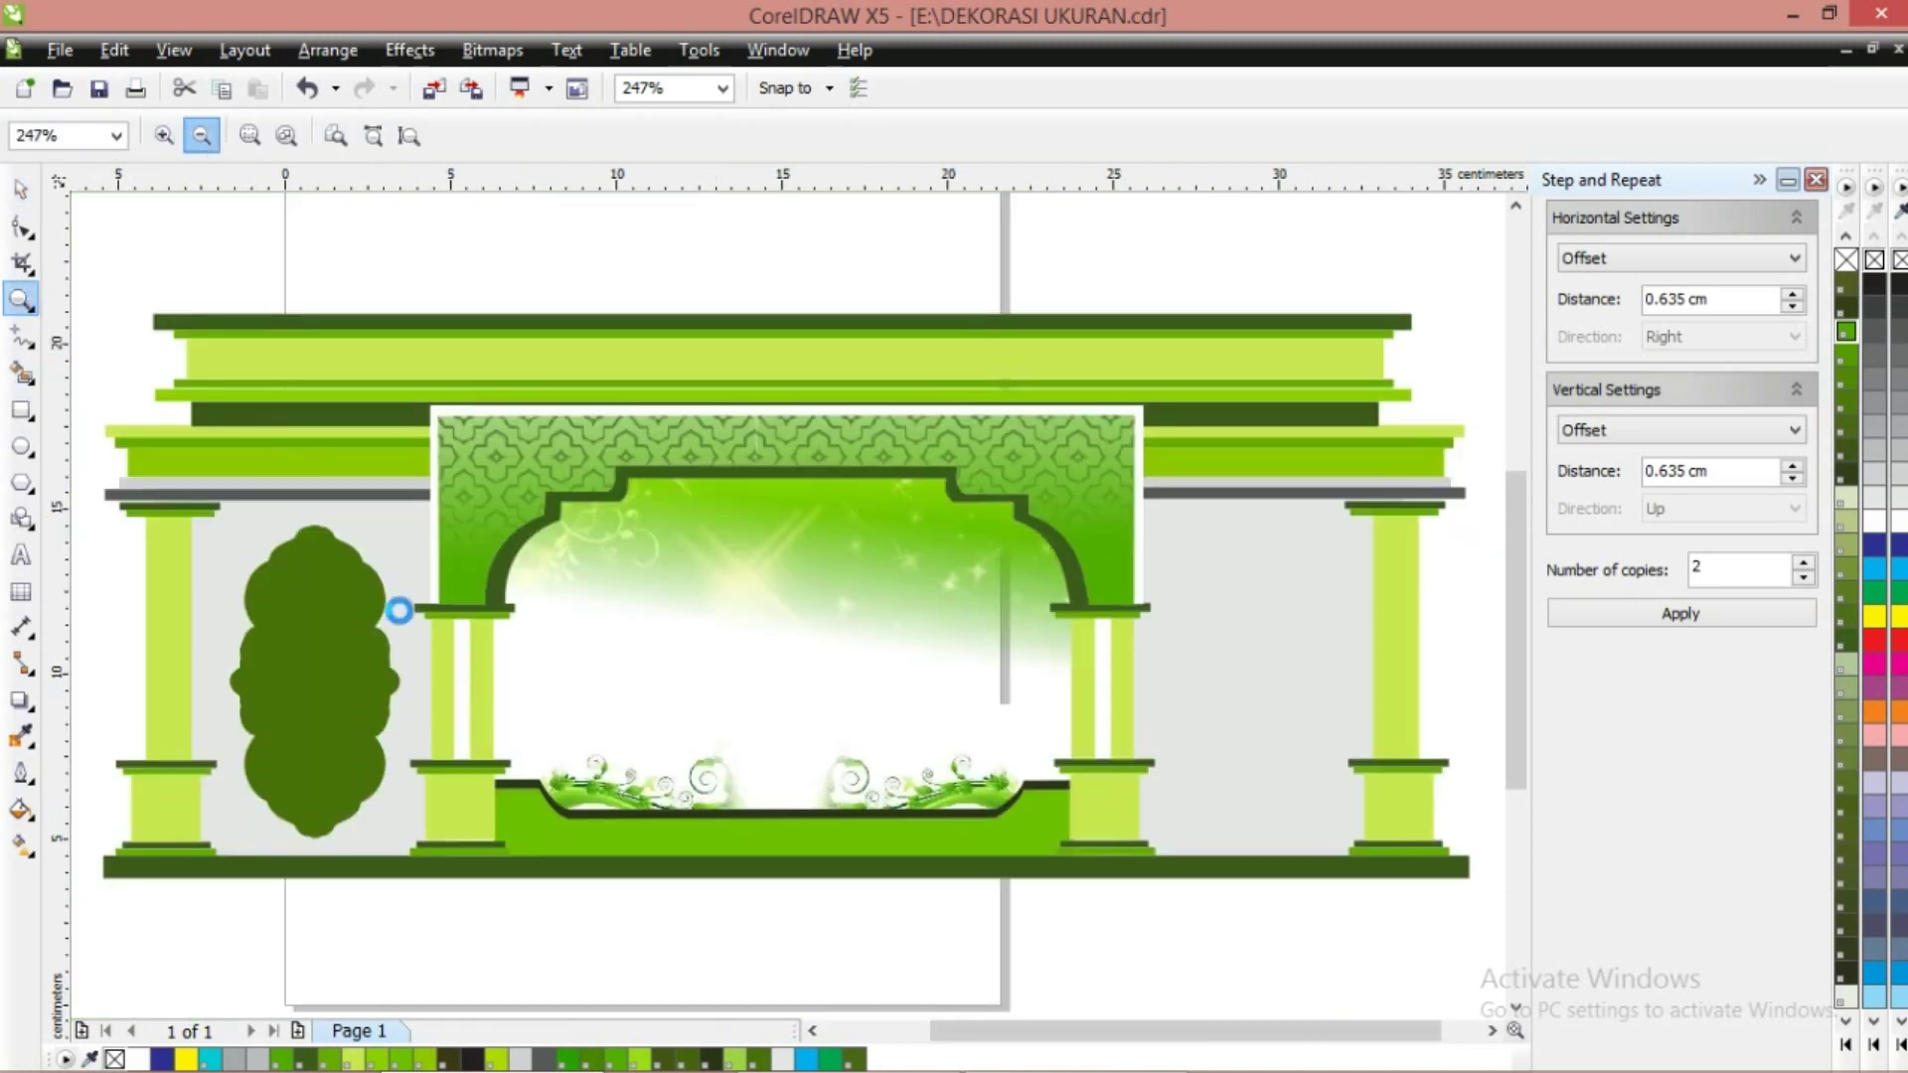
right_click(189, 419)
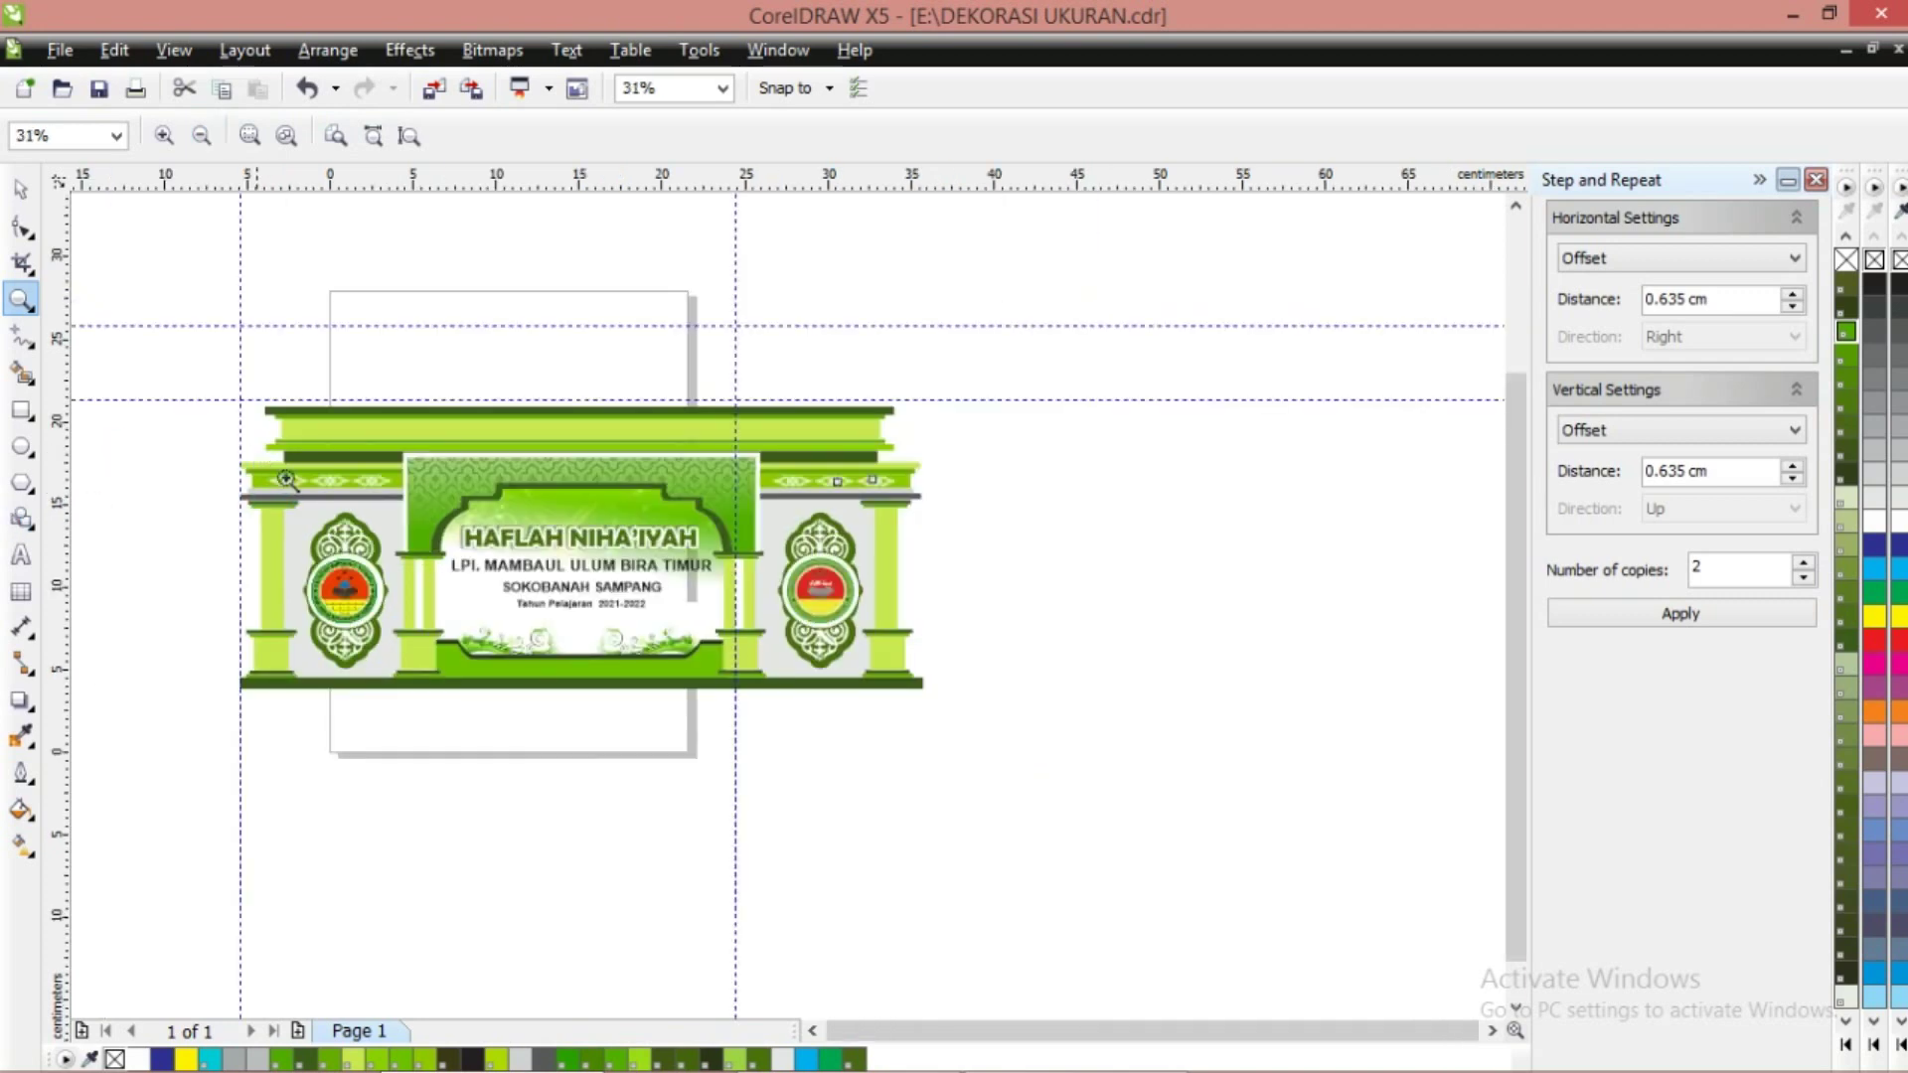
left_click_drag(392, 518, 391, 519)
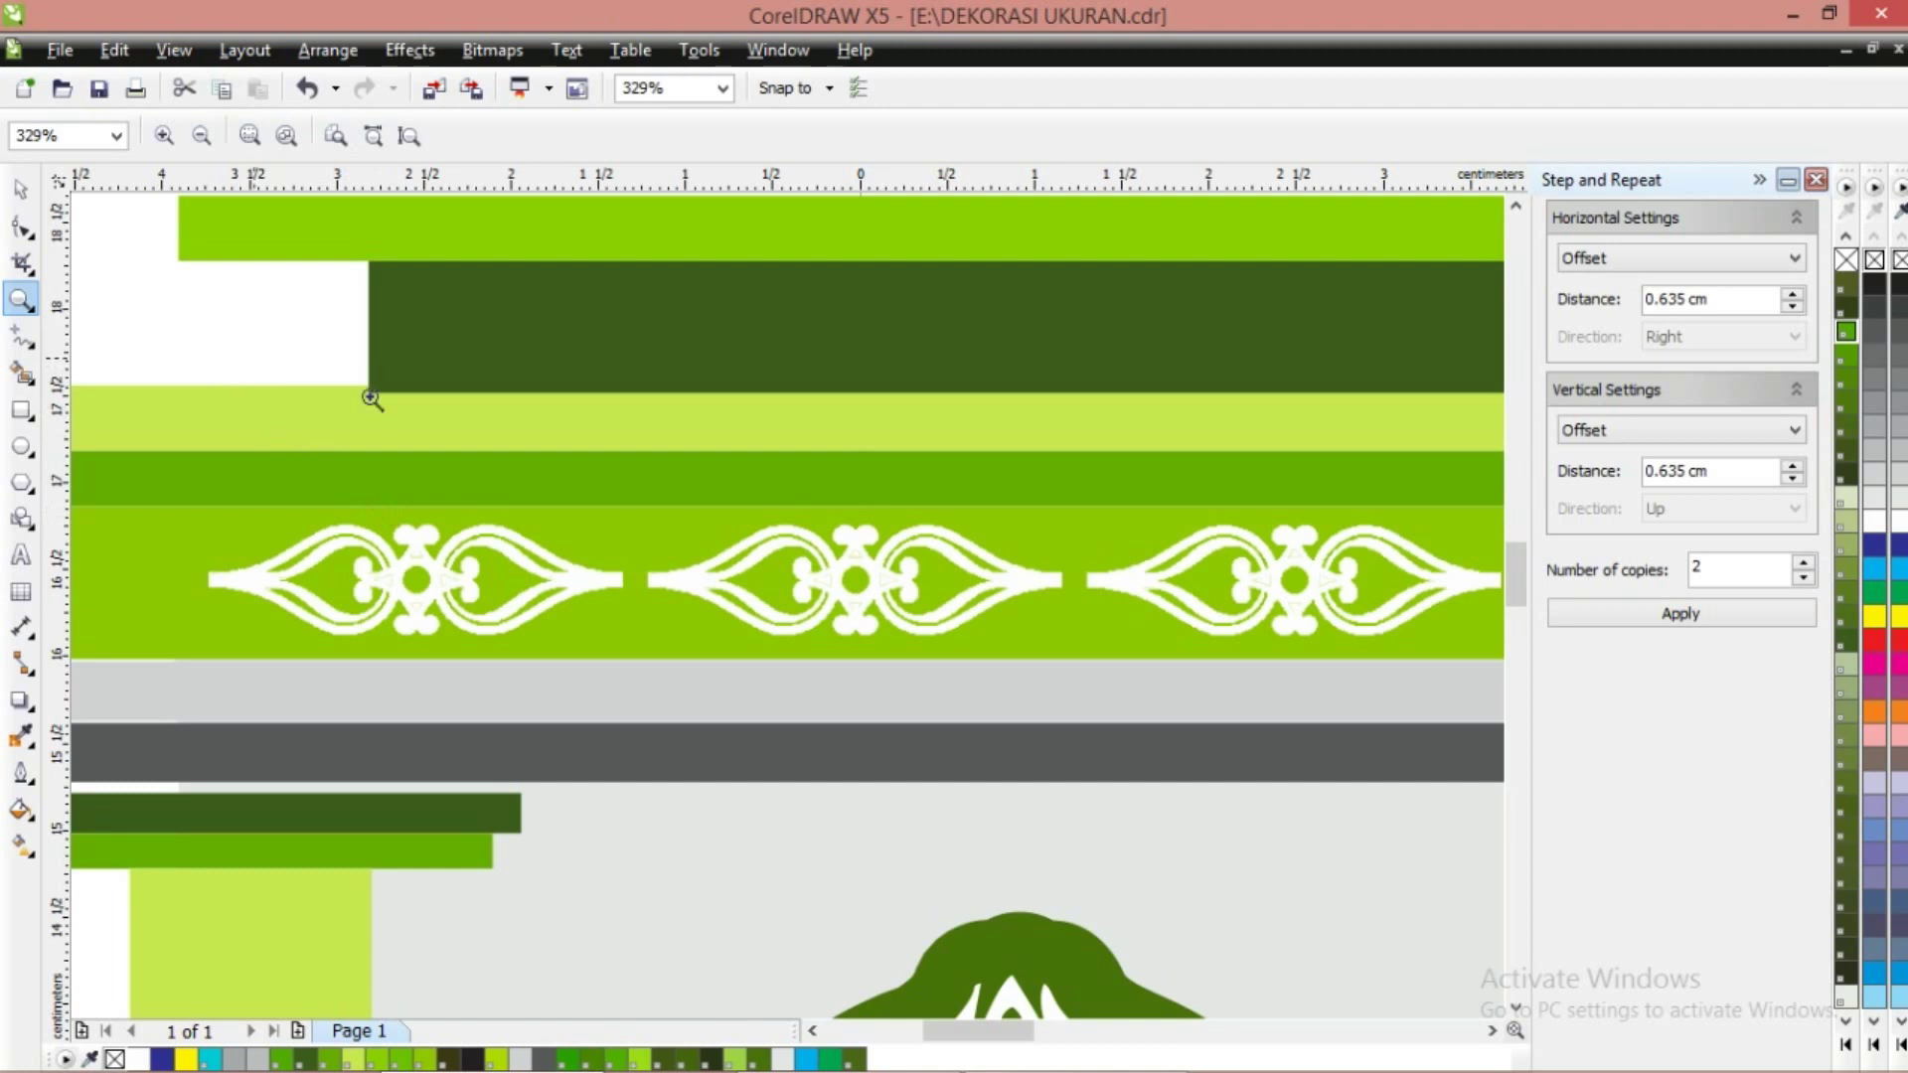
left_click(200, 135)
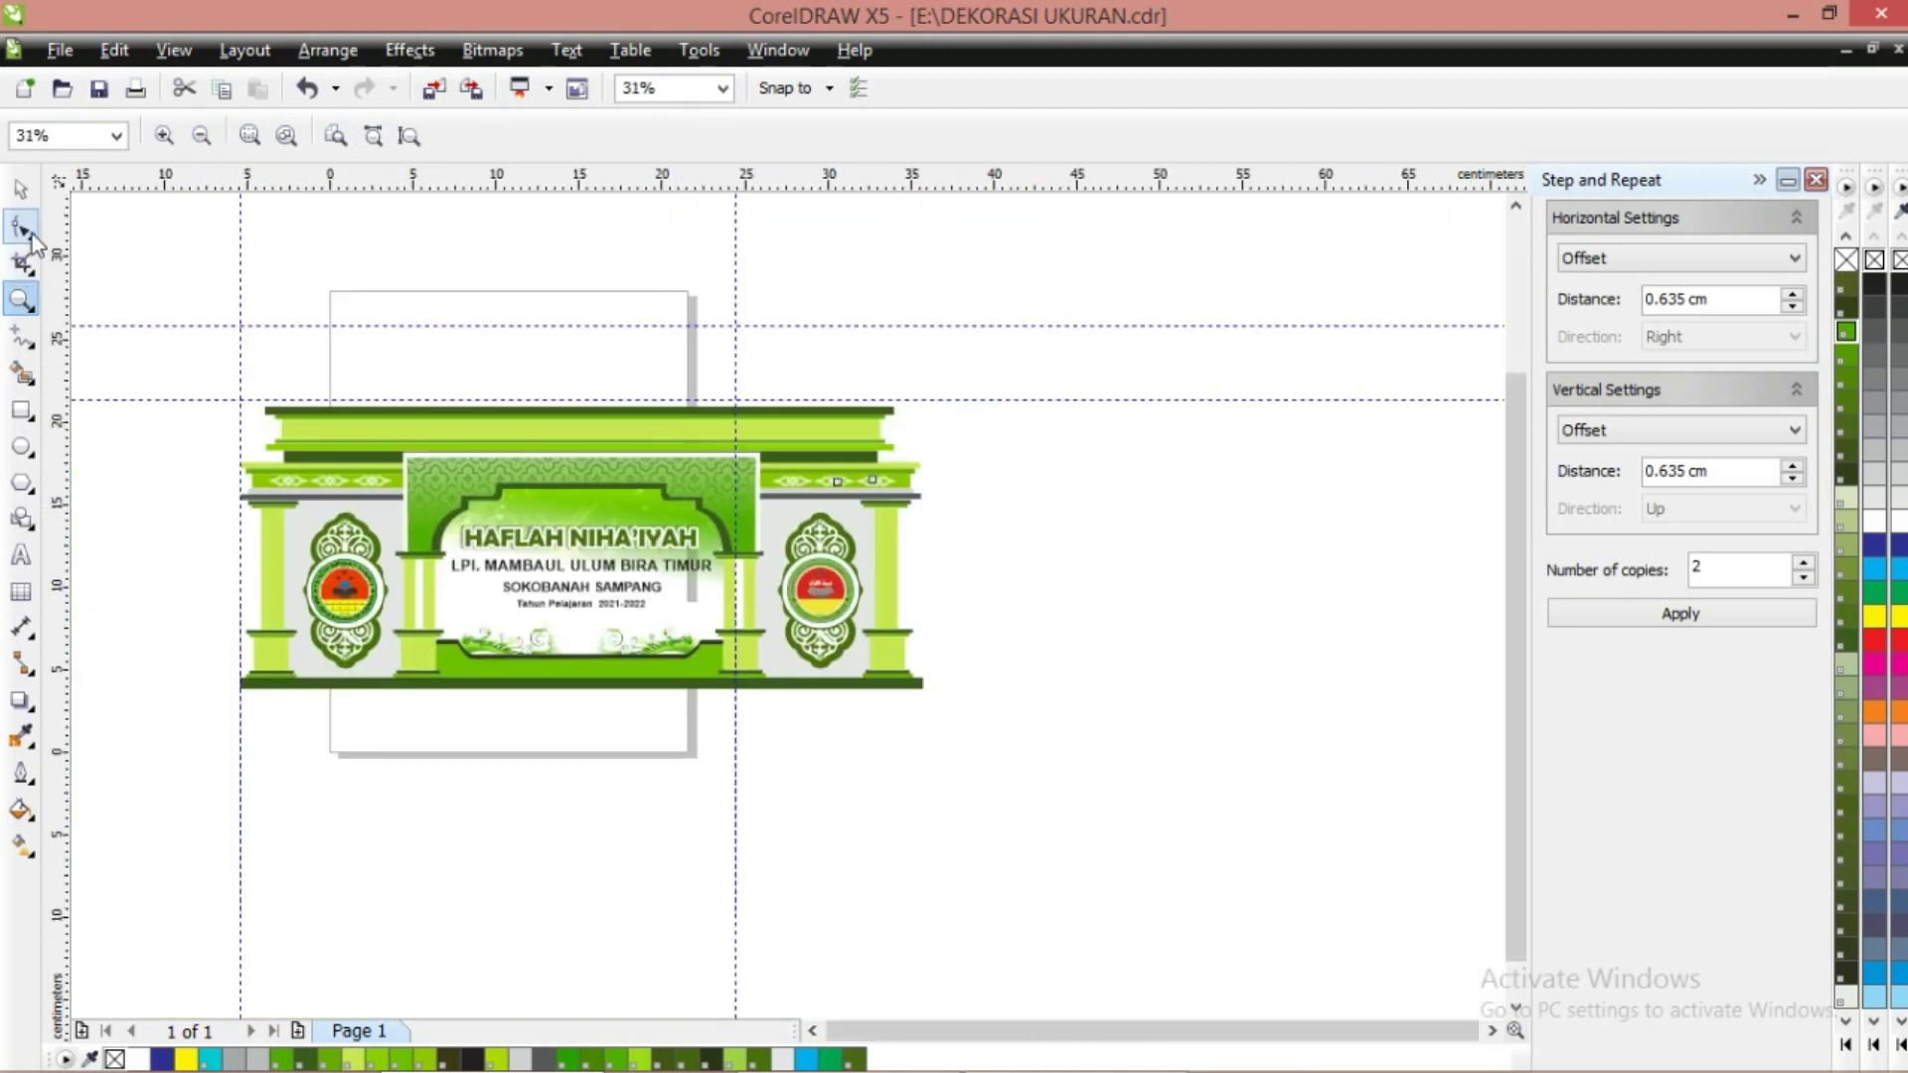
left_click(24, 190)
left_click(183, 340)
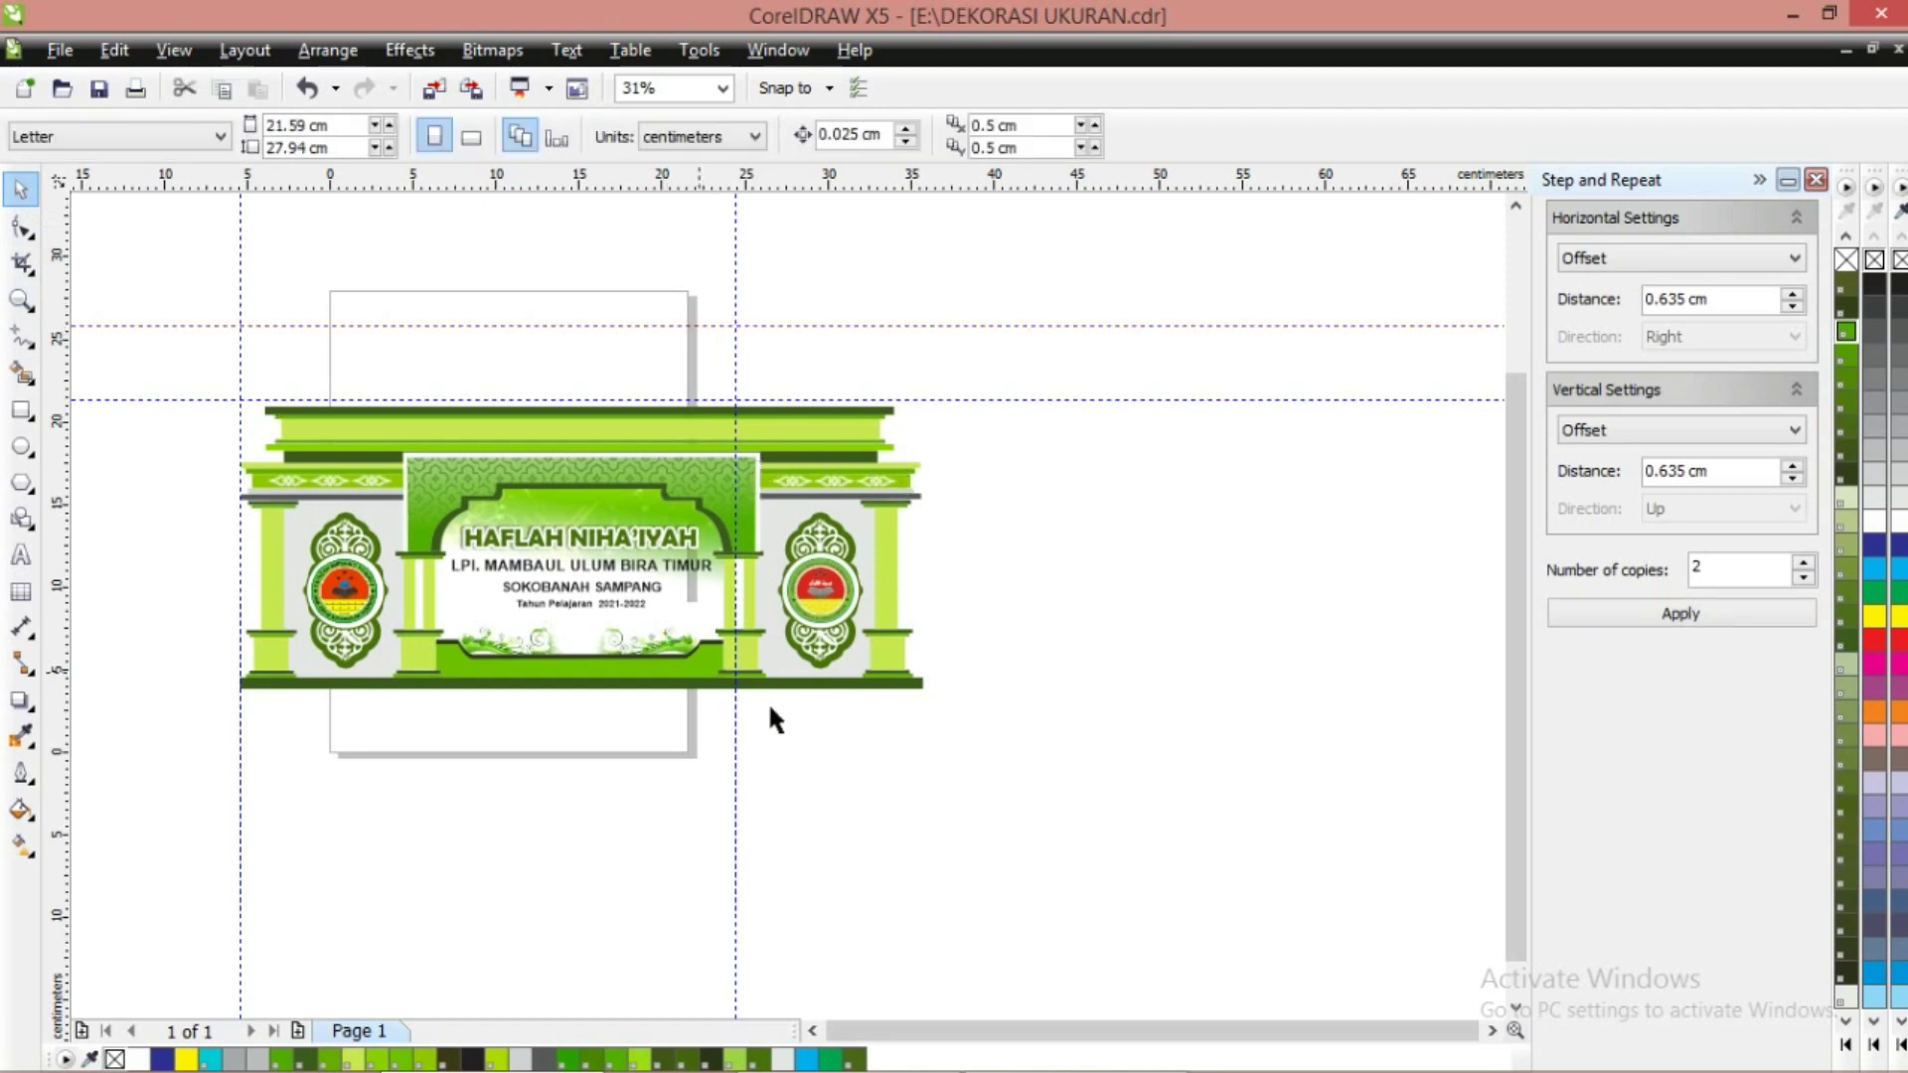
double_click(211, 326)
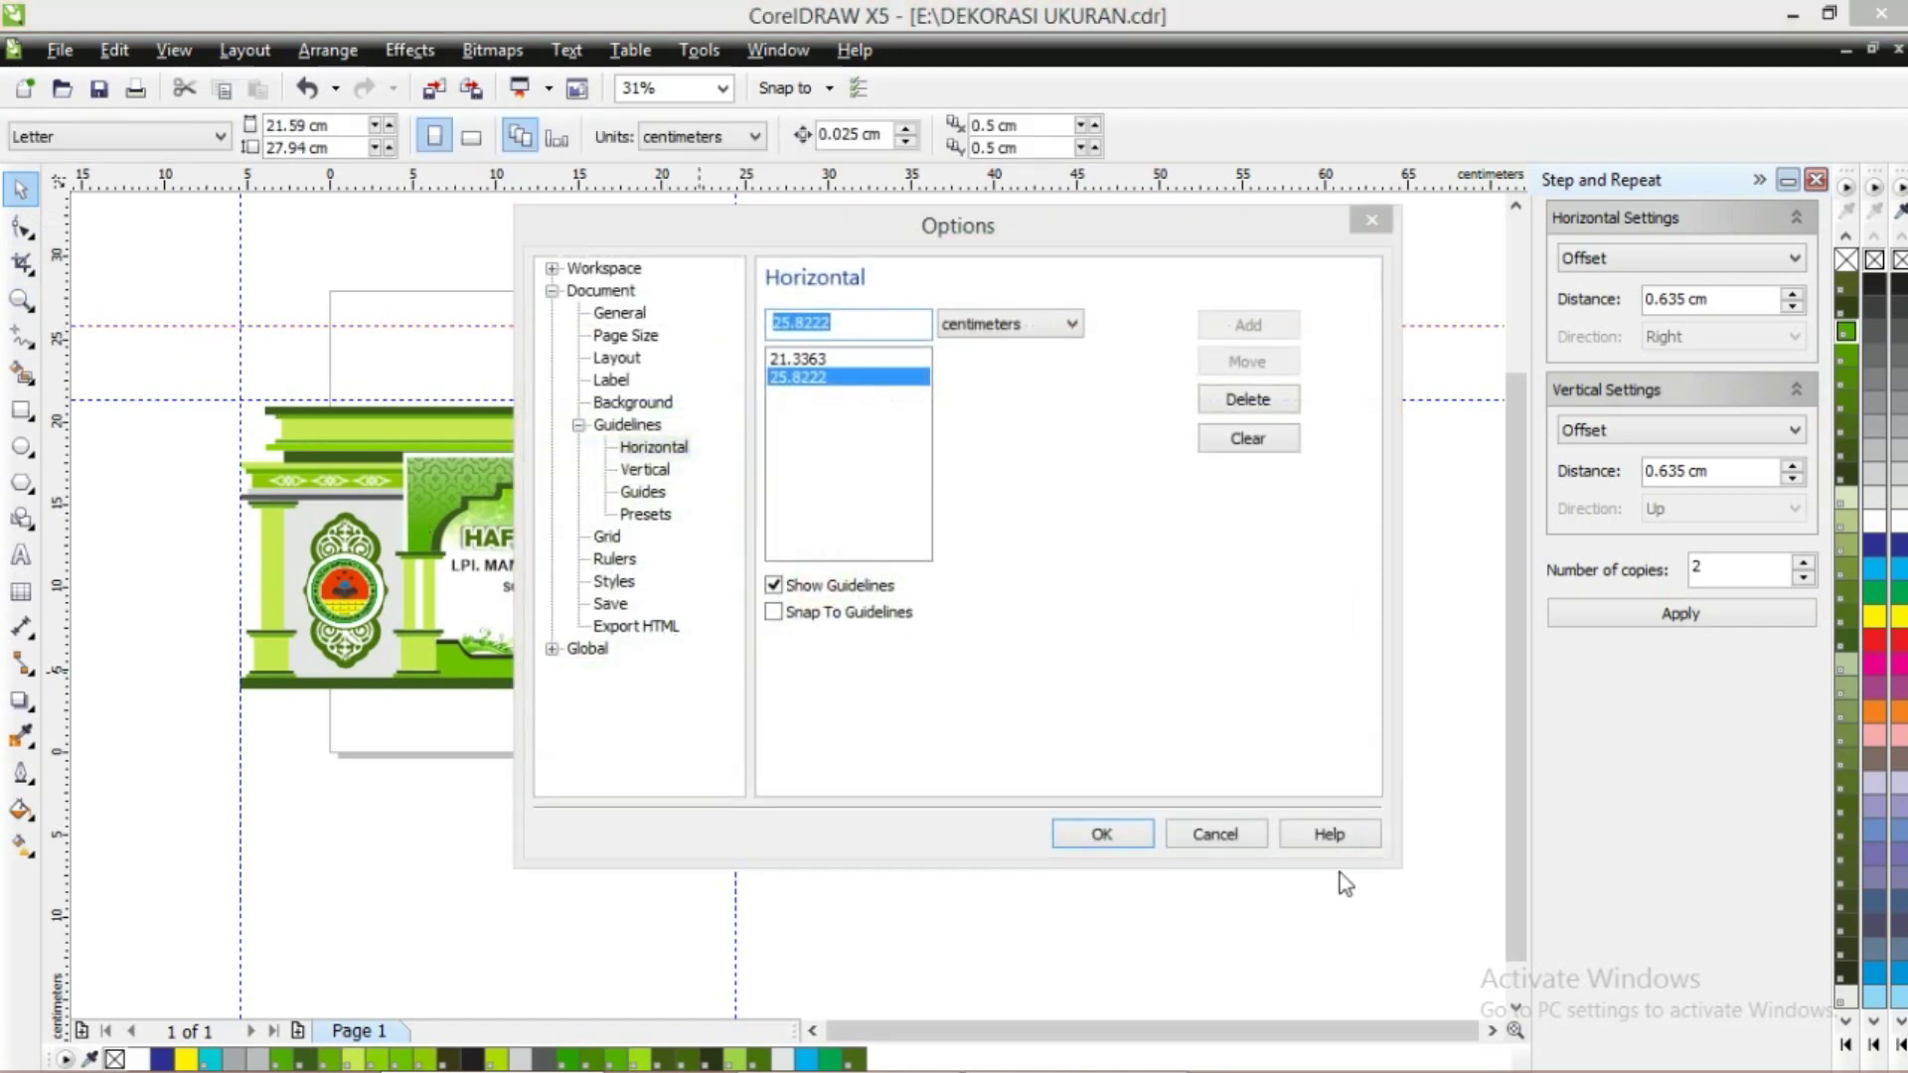
left_click(1241, 833)
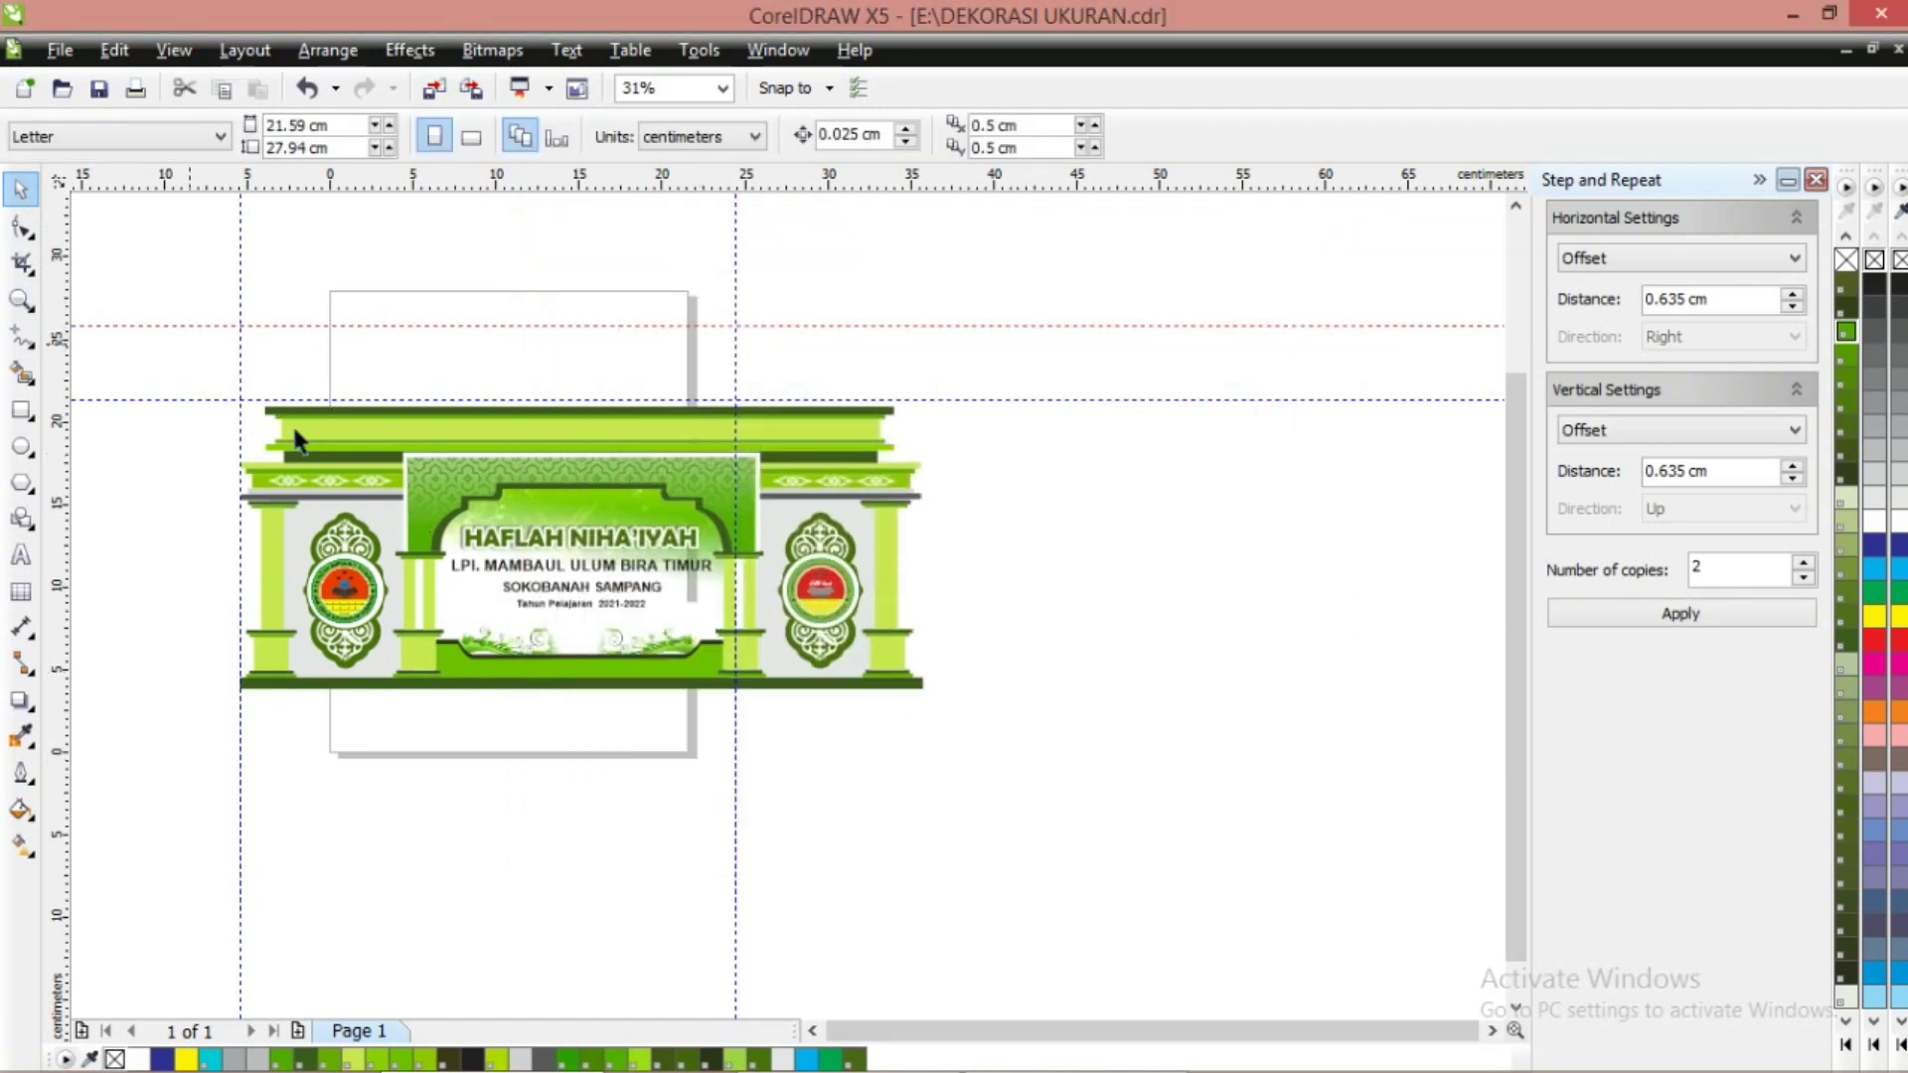
Fit the view to the entire selected stage design and clear the selection
left_click_drag(215, 363, 971, 758)
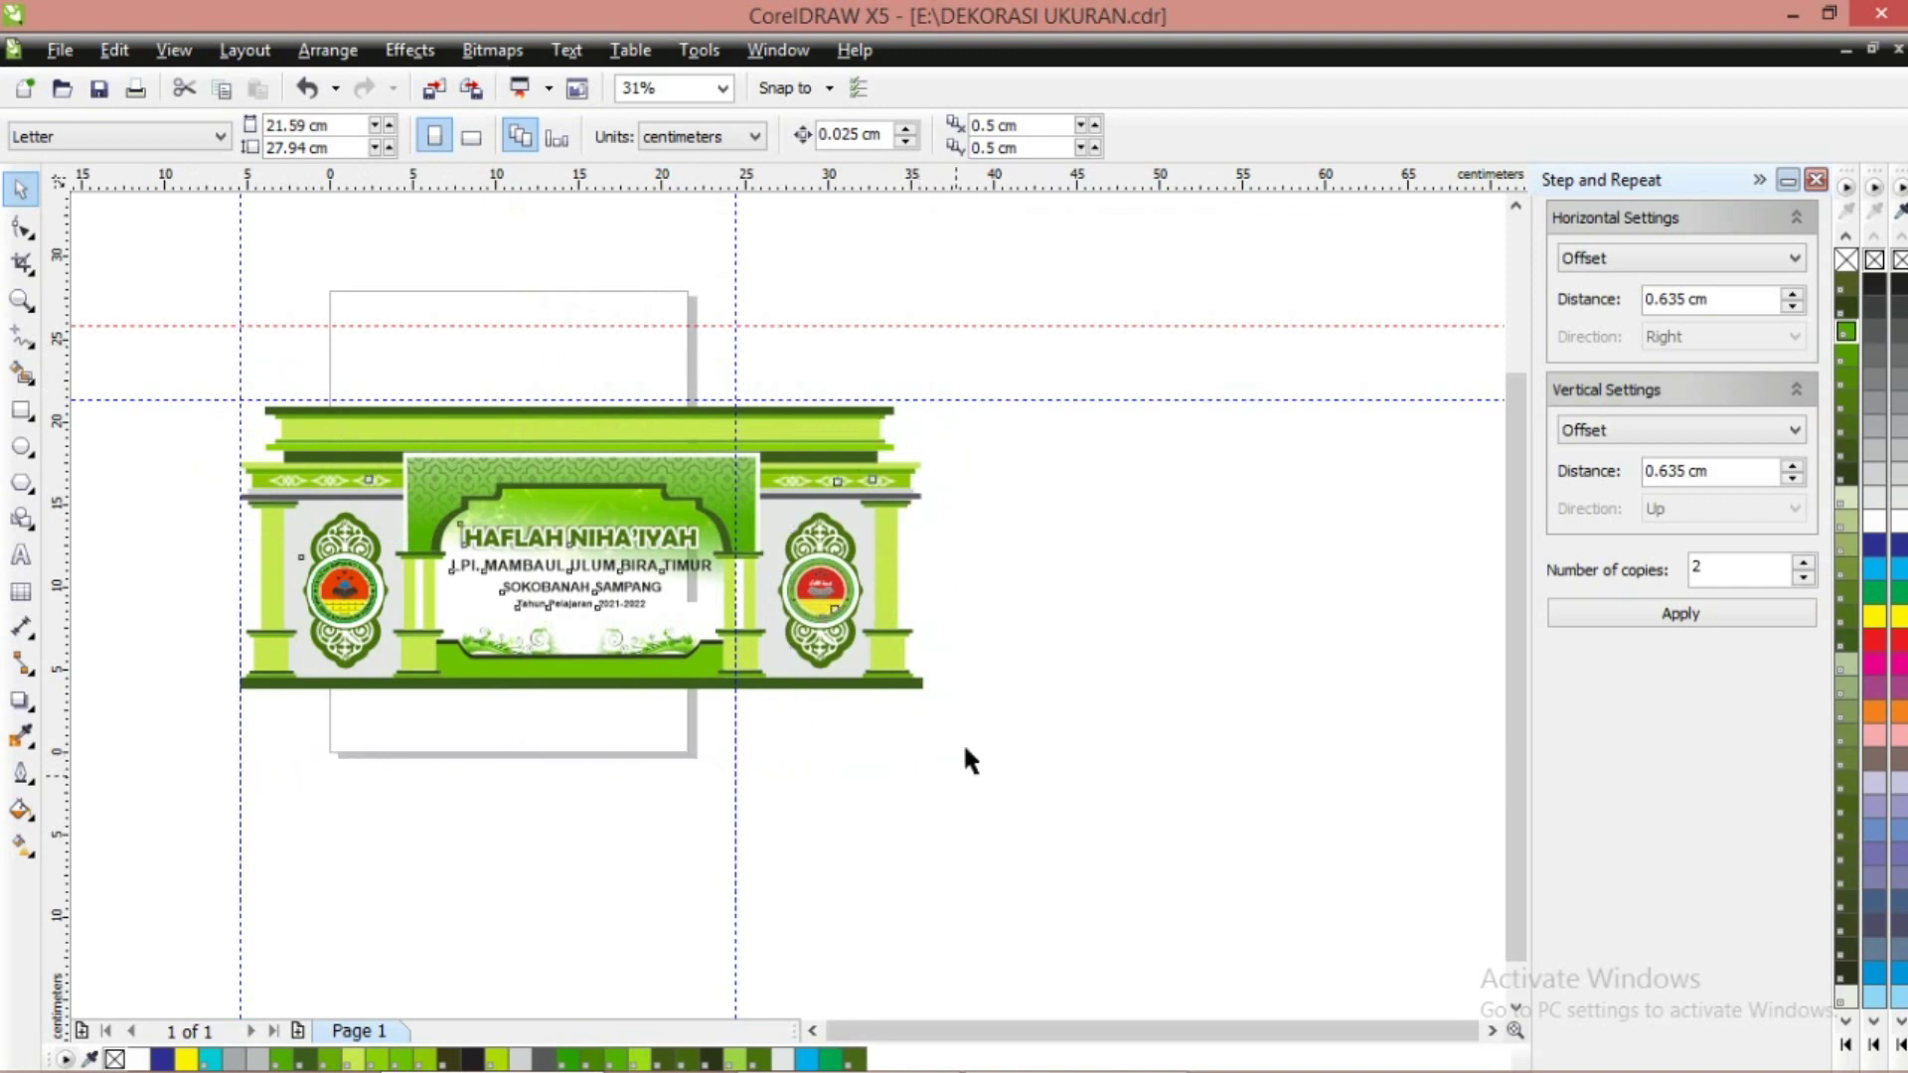
left_click(723, 87)
left_click(713, 127)
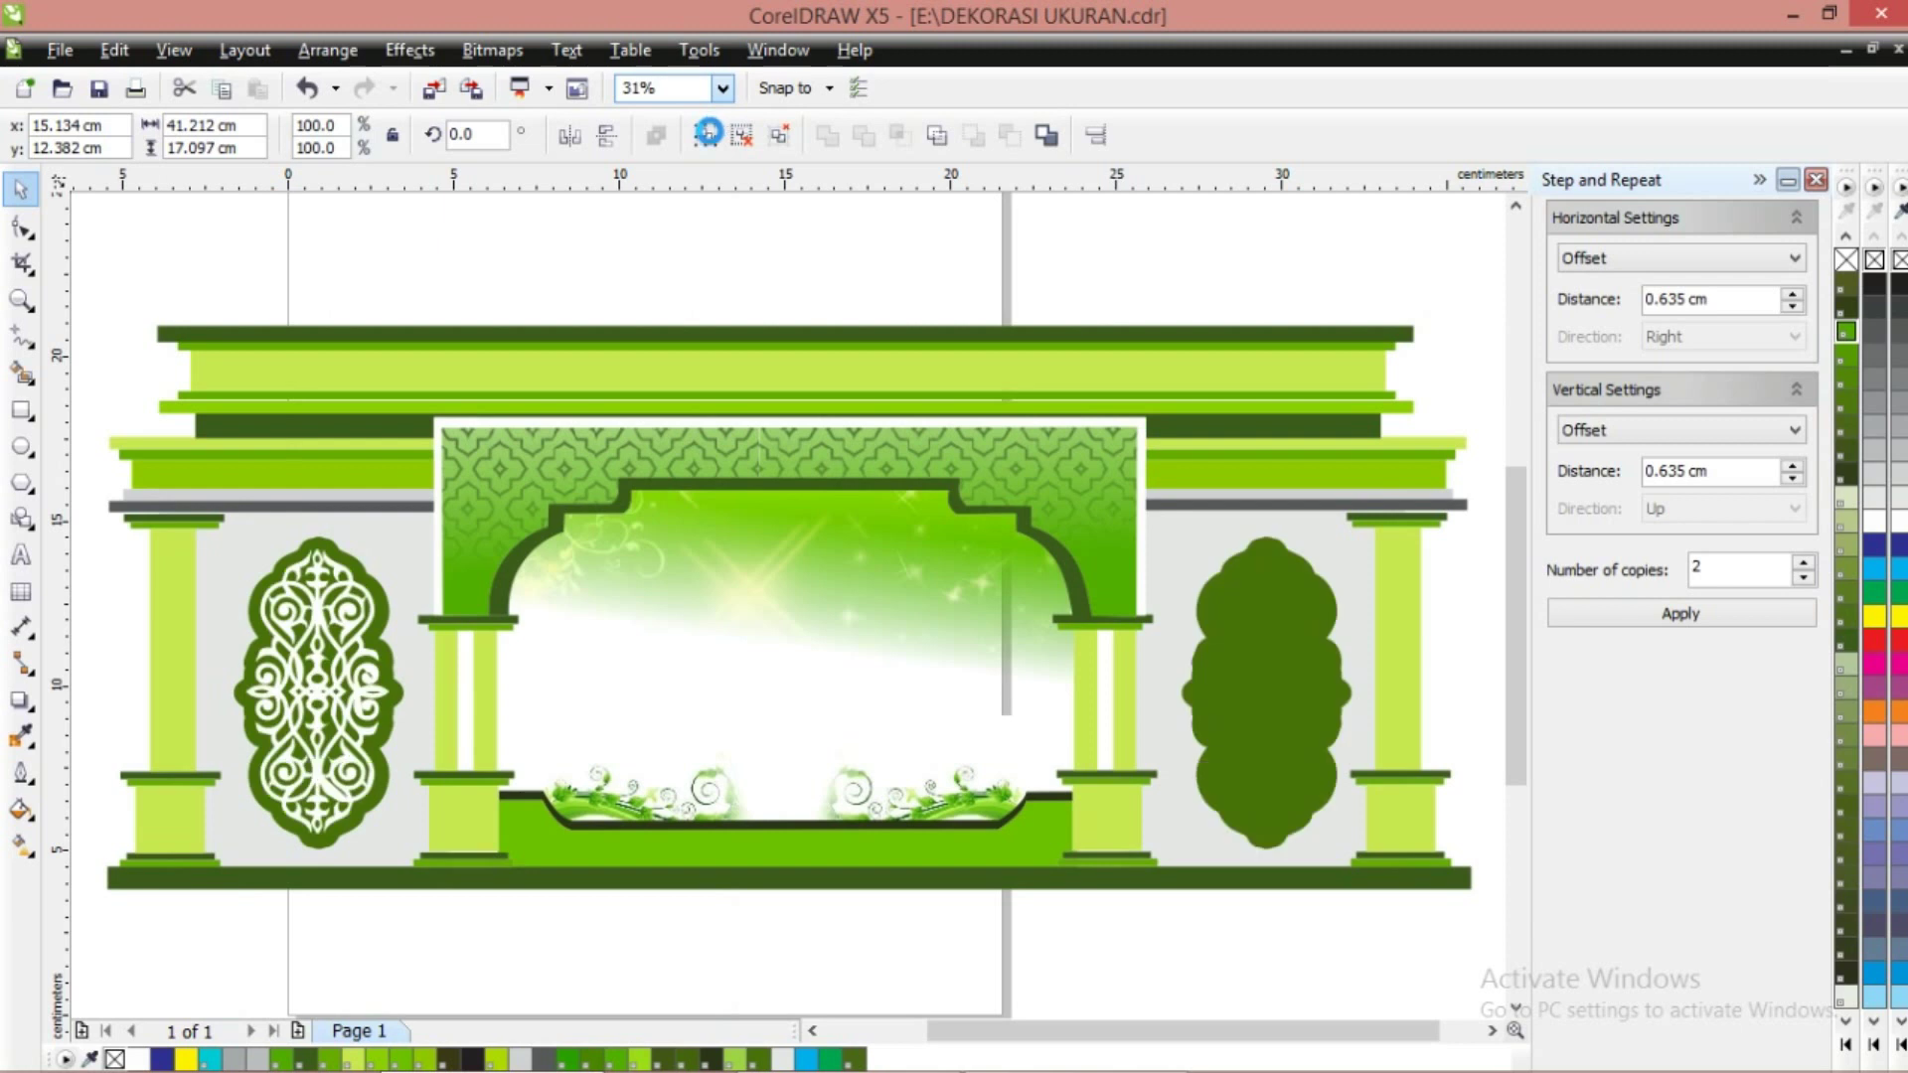
left_click(707, 261)
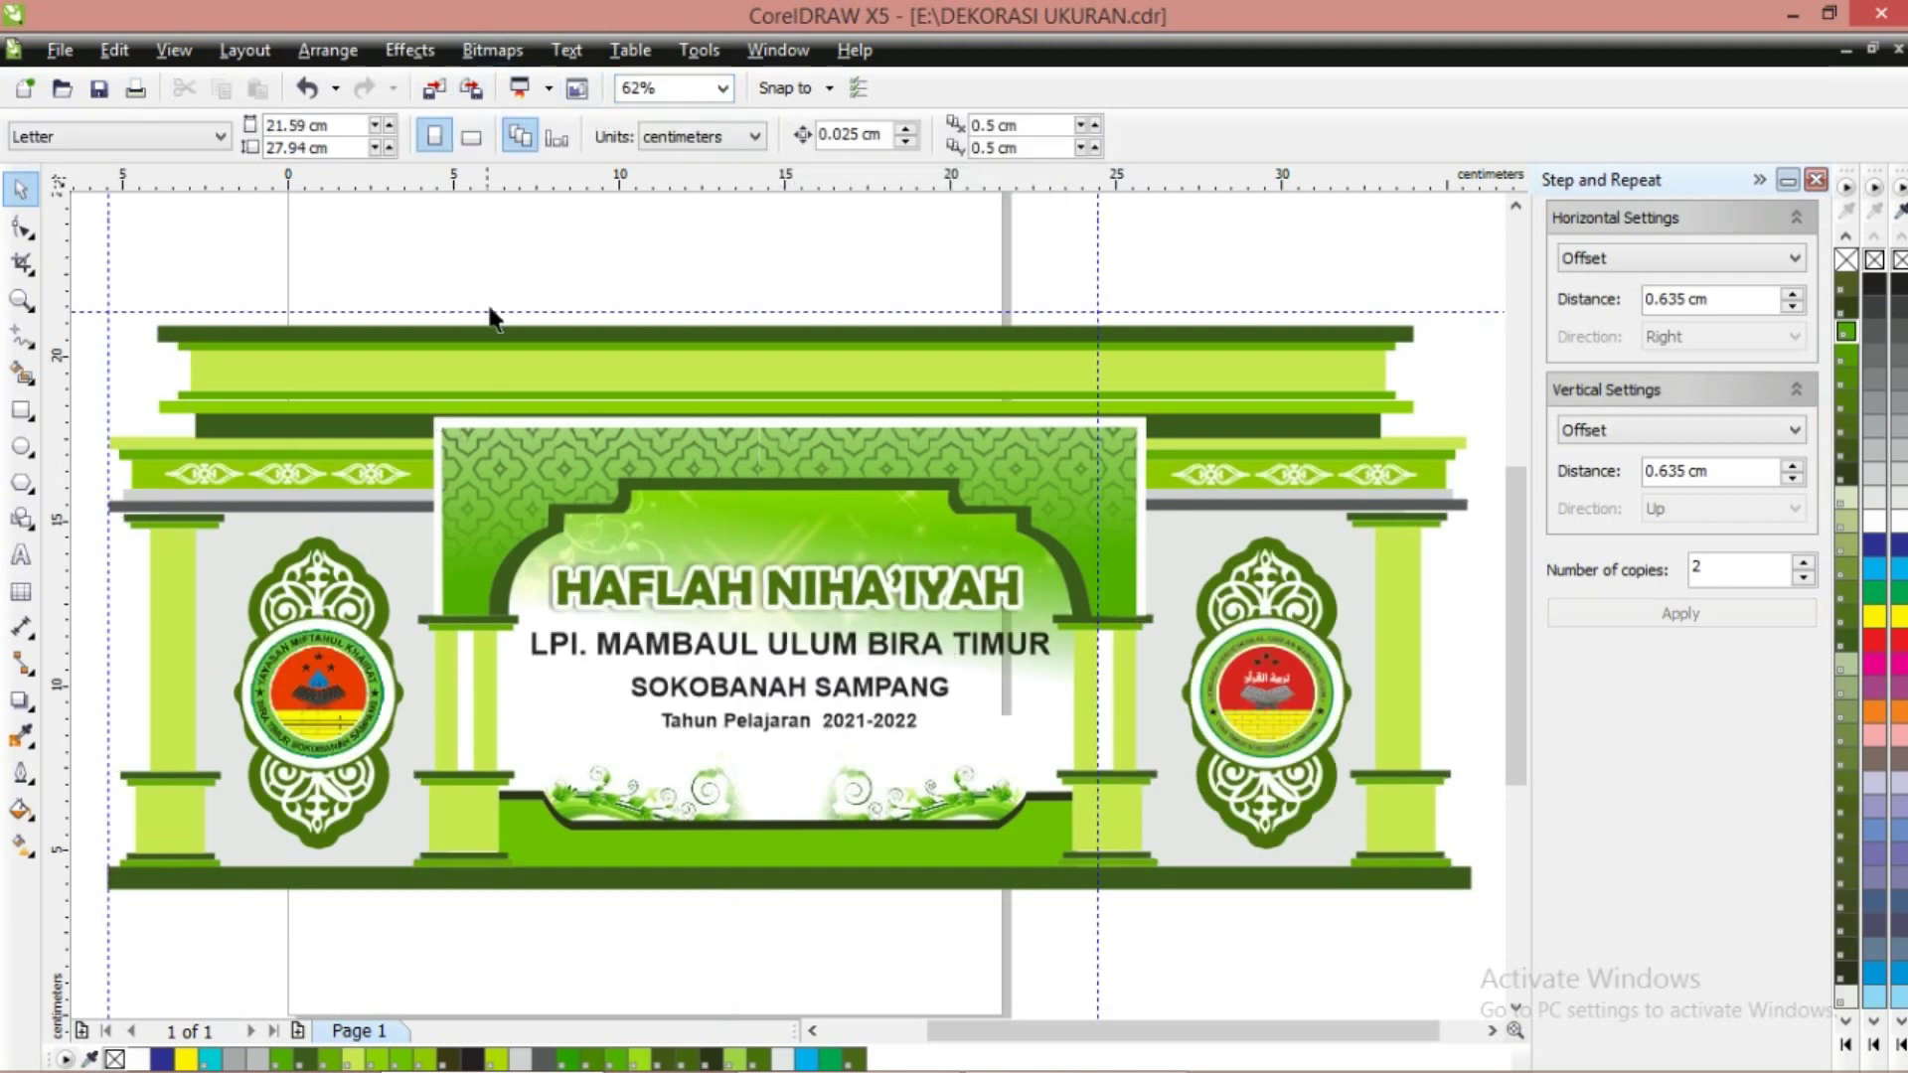
Try a yellow fill on the patterned panel framing the title area and undo the colour change
left_click(574, 507)
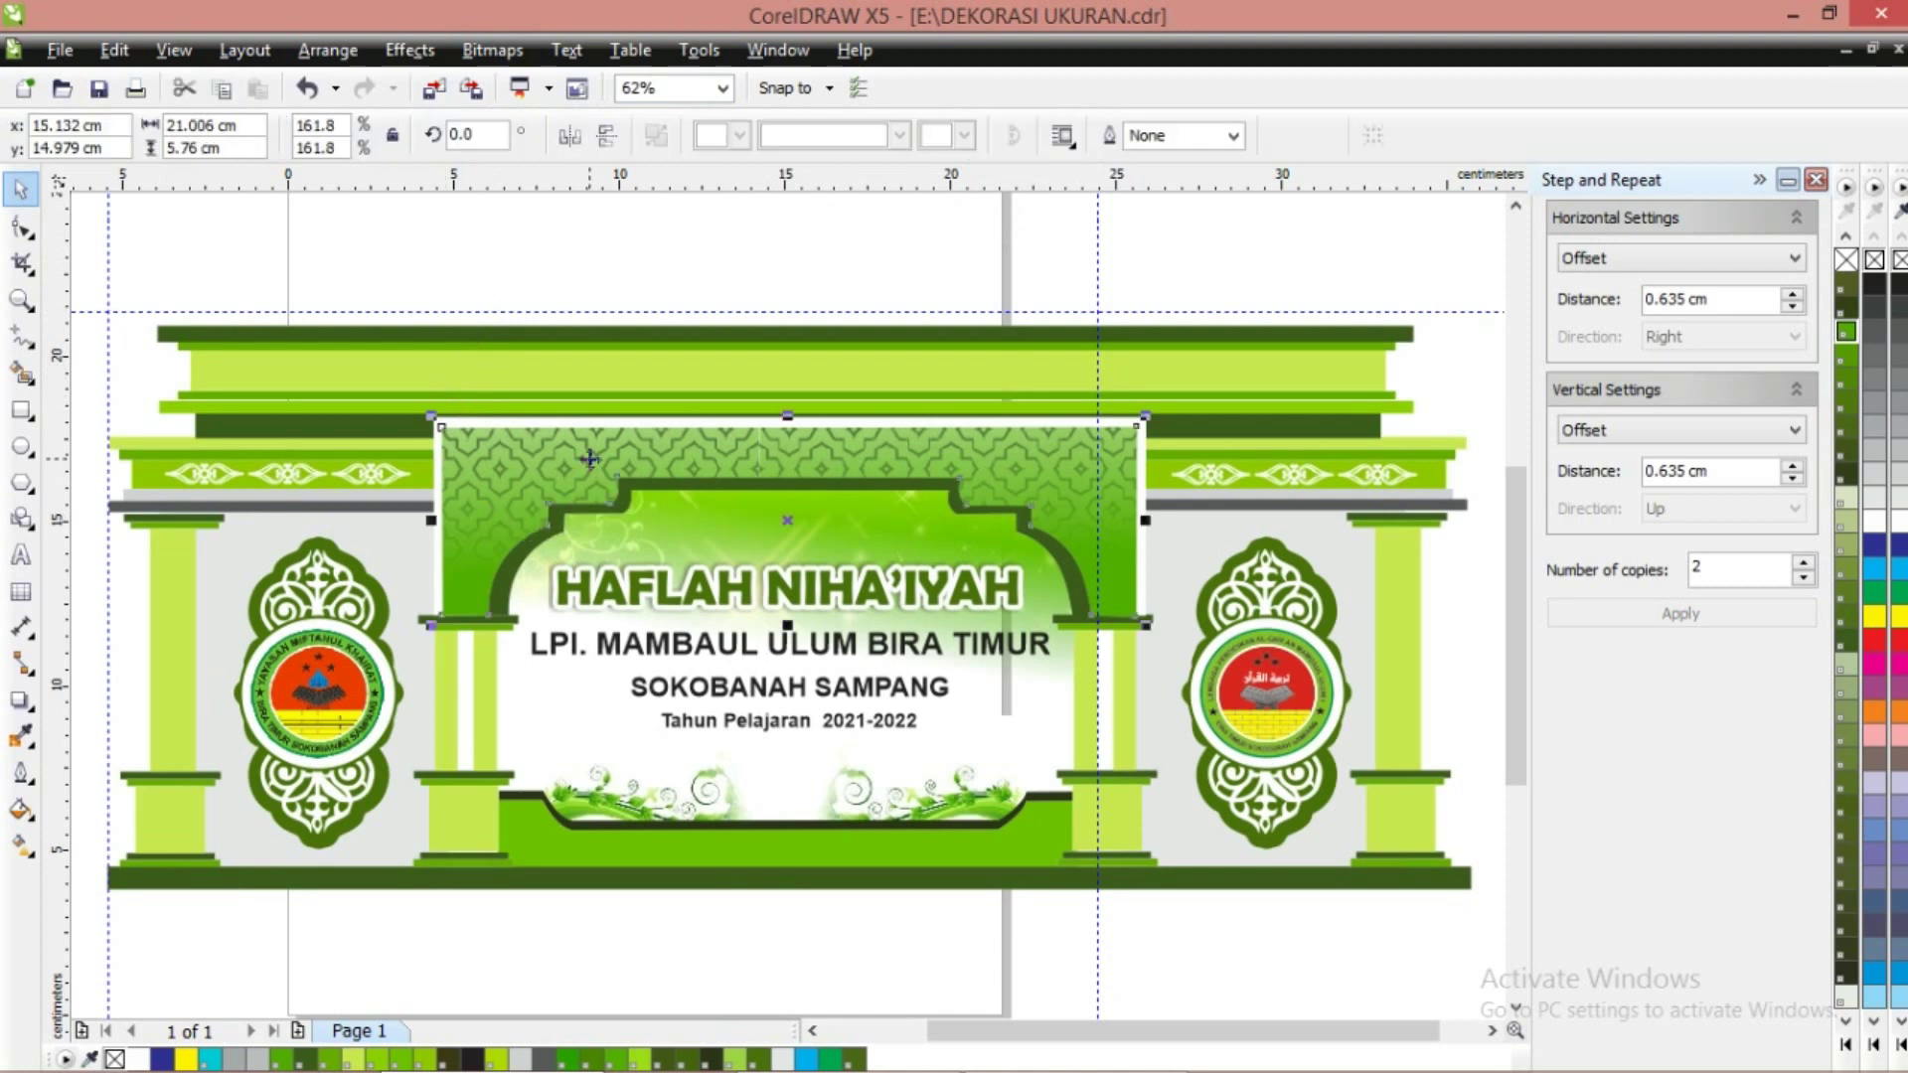
left_click(1874, 620)
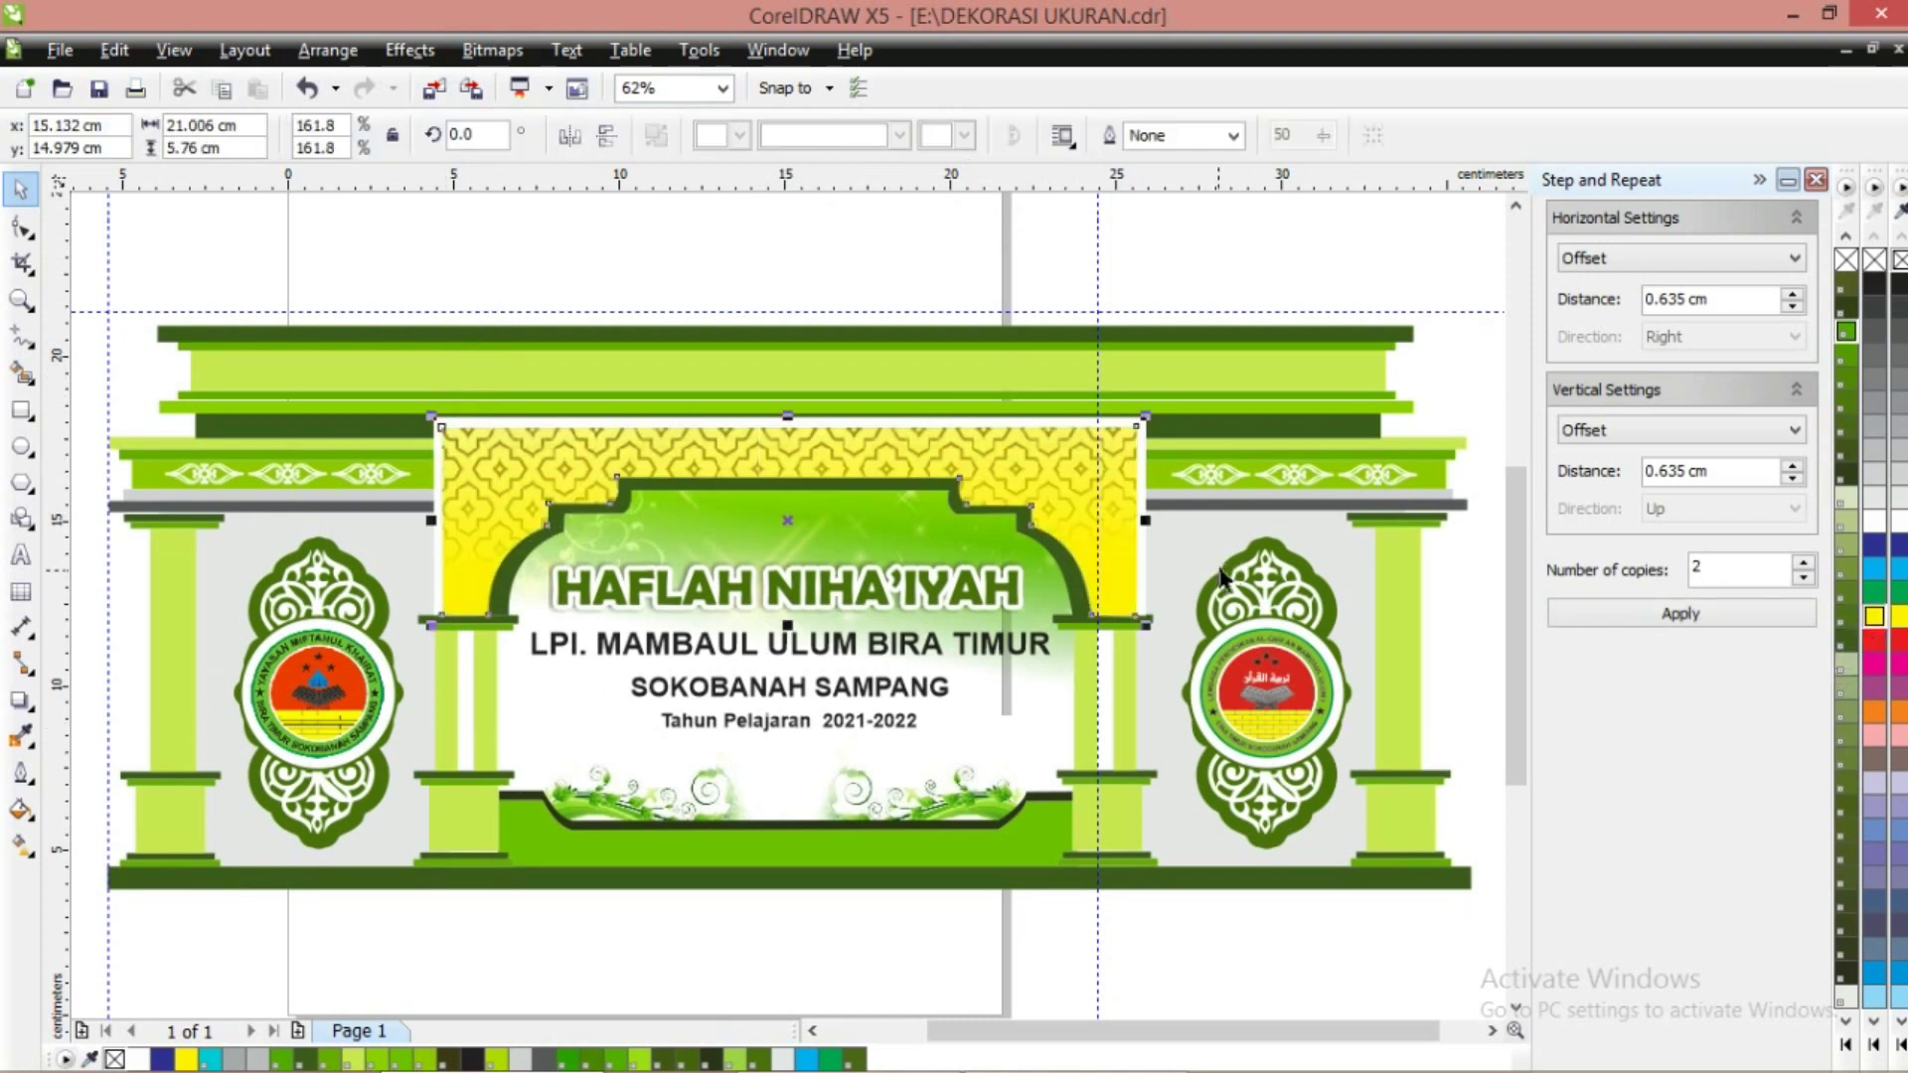
key("ctrl+z")
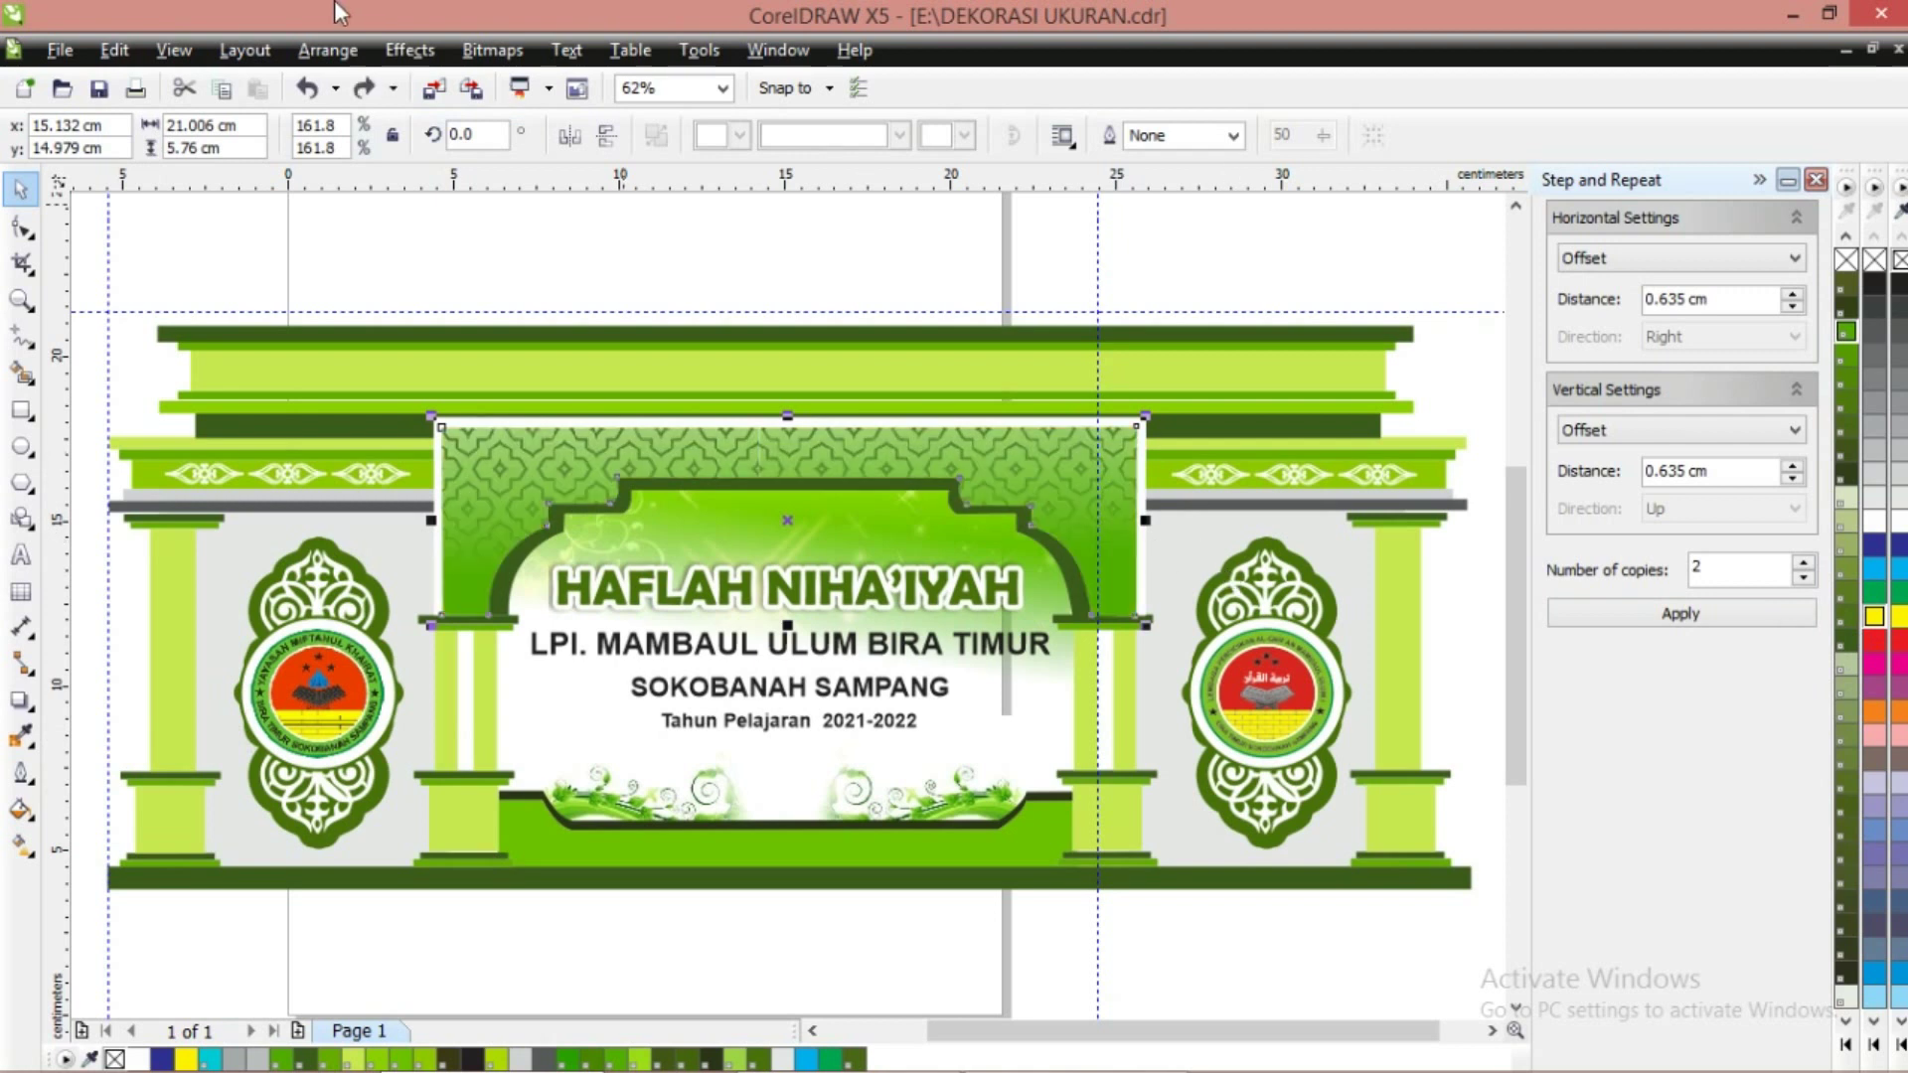
left_click(342, 250)
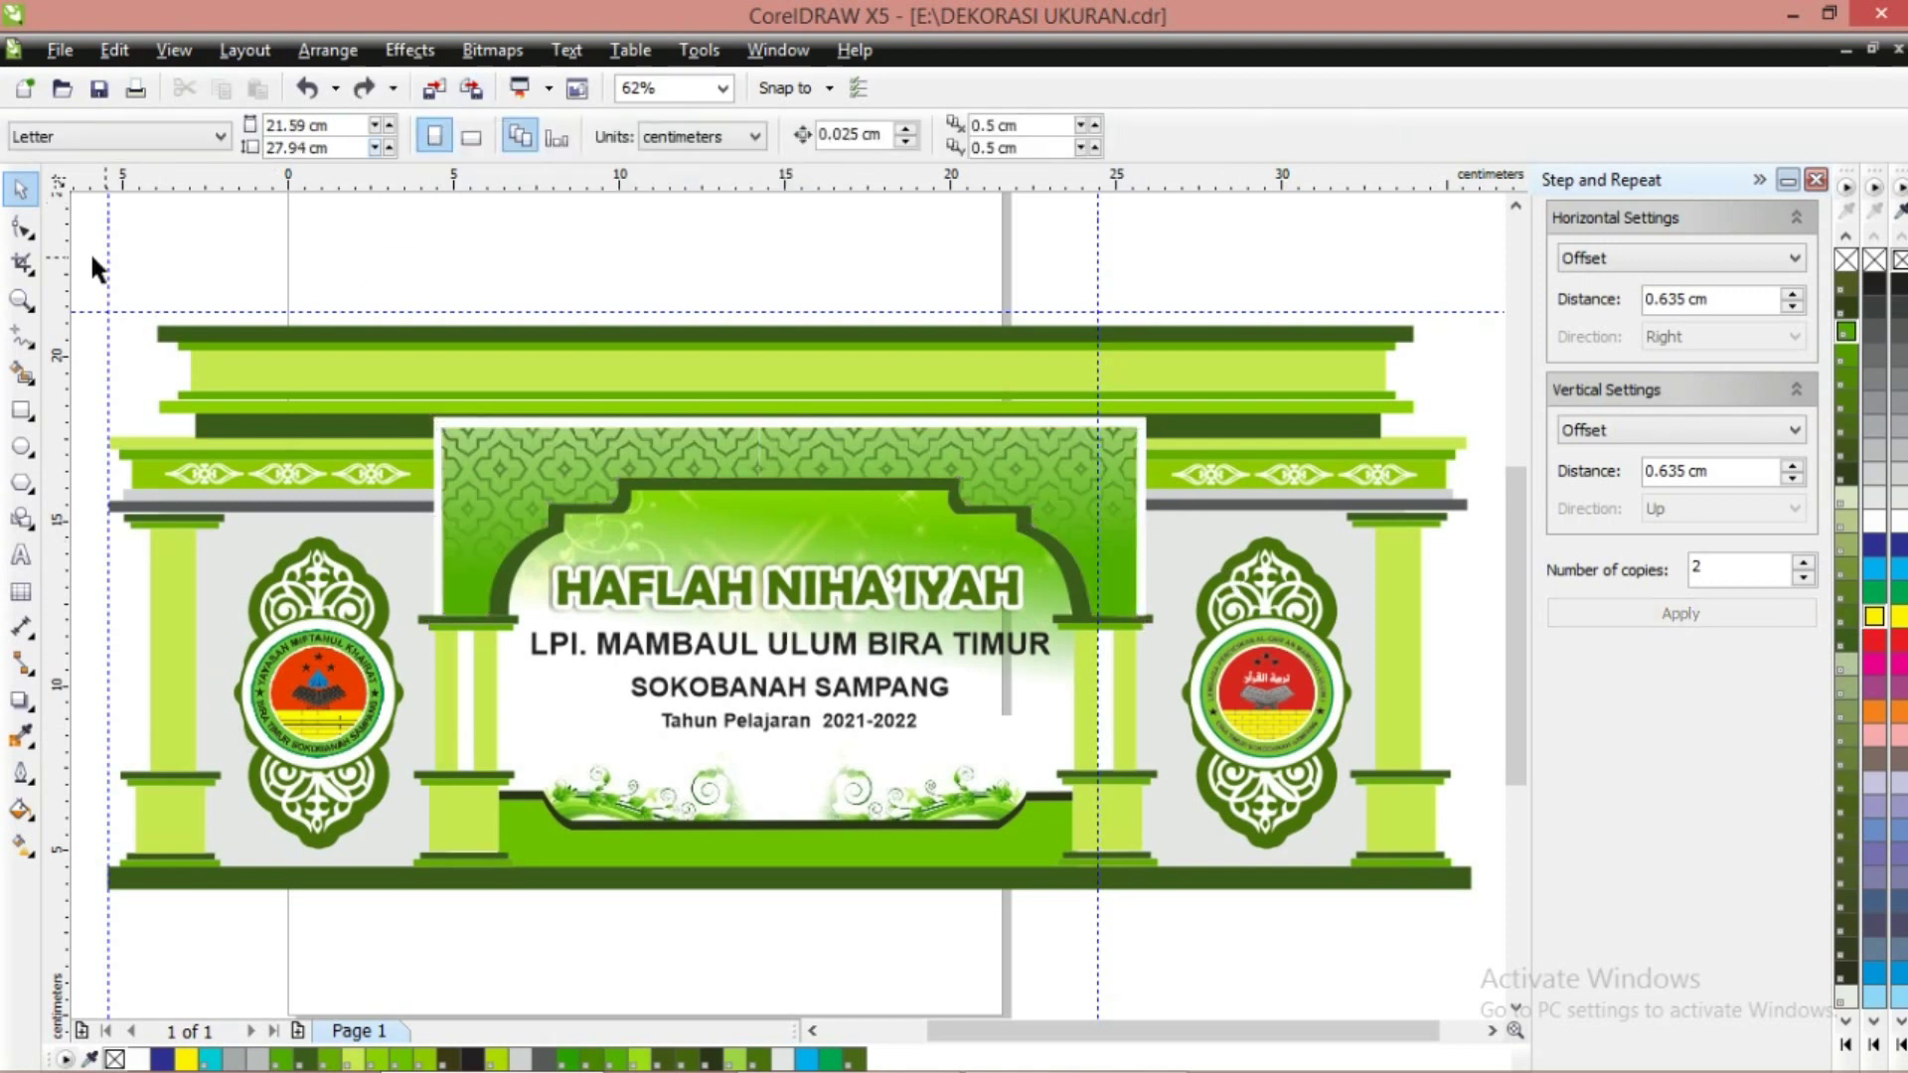
Group the parts of the stage design and start its JPG export to Pictures, overwriting the existing DEKORASI UKURAN file
left_click_drag(87, 250, 1334, 972)
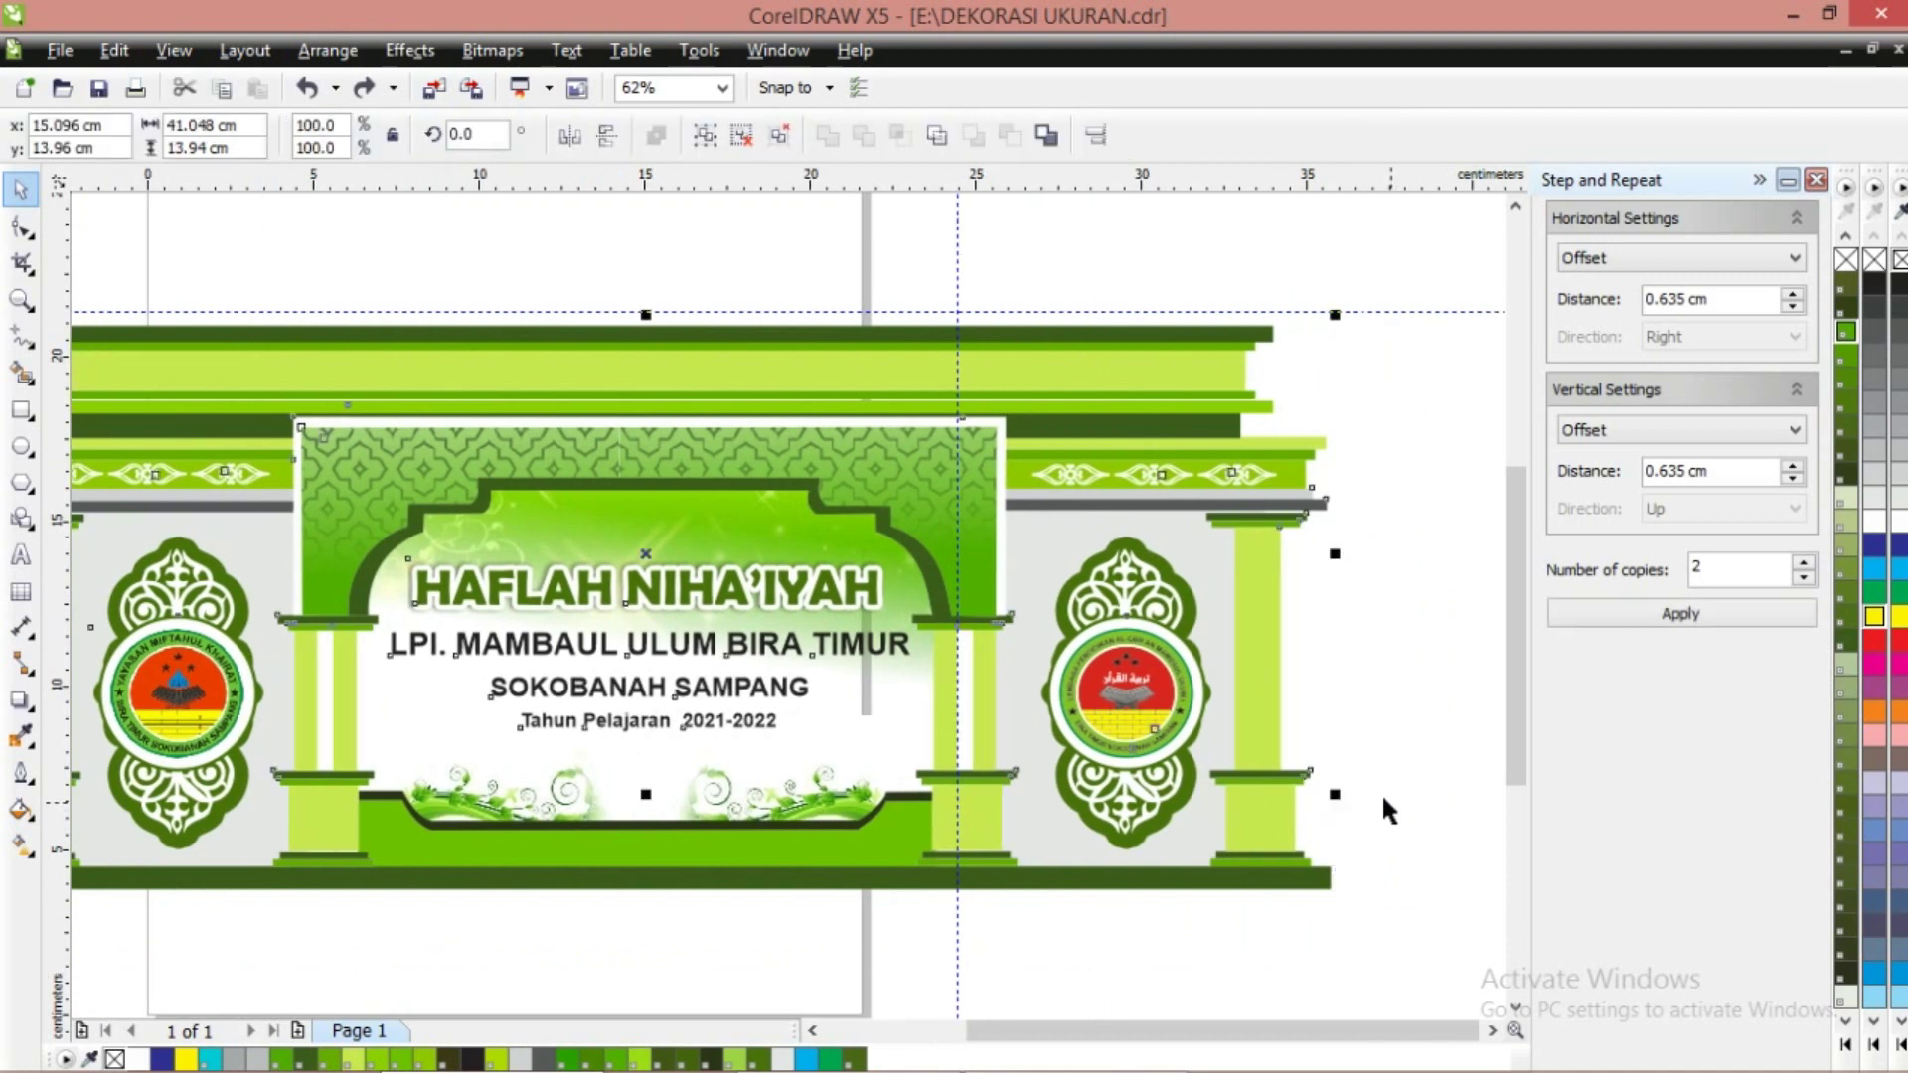
left_click(705, 135)
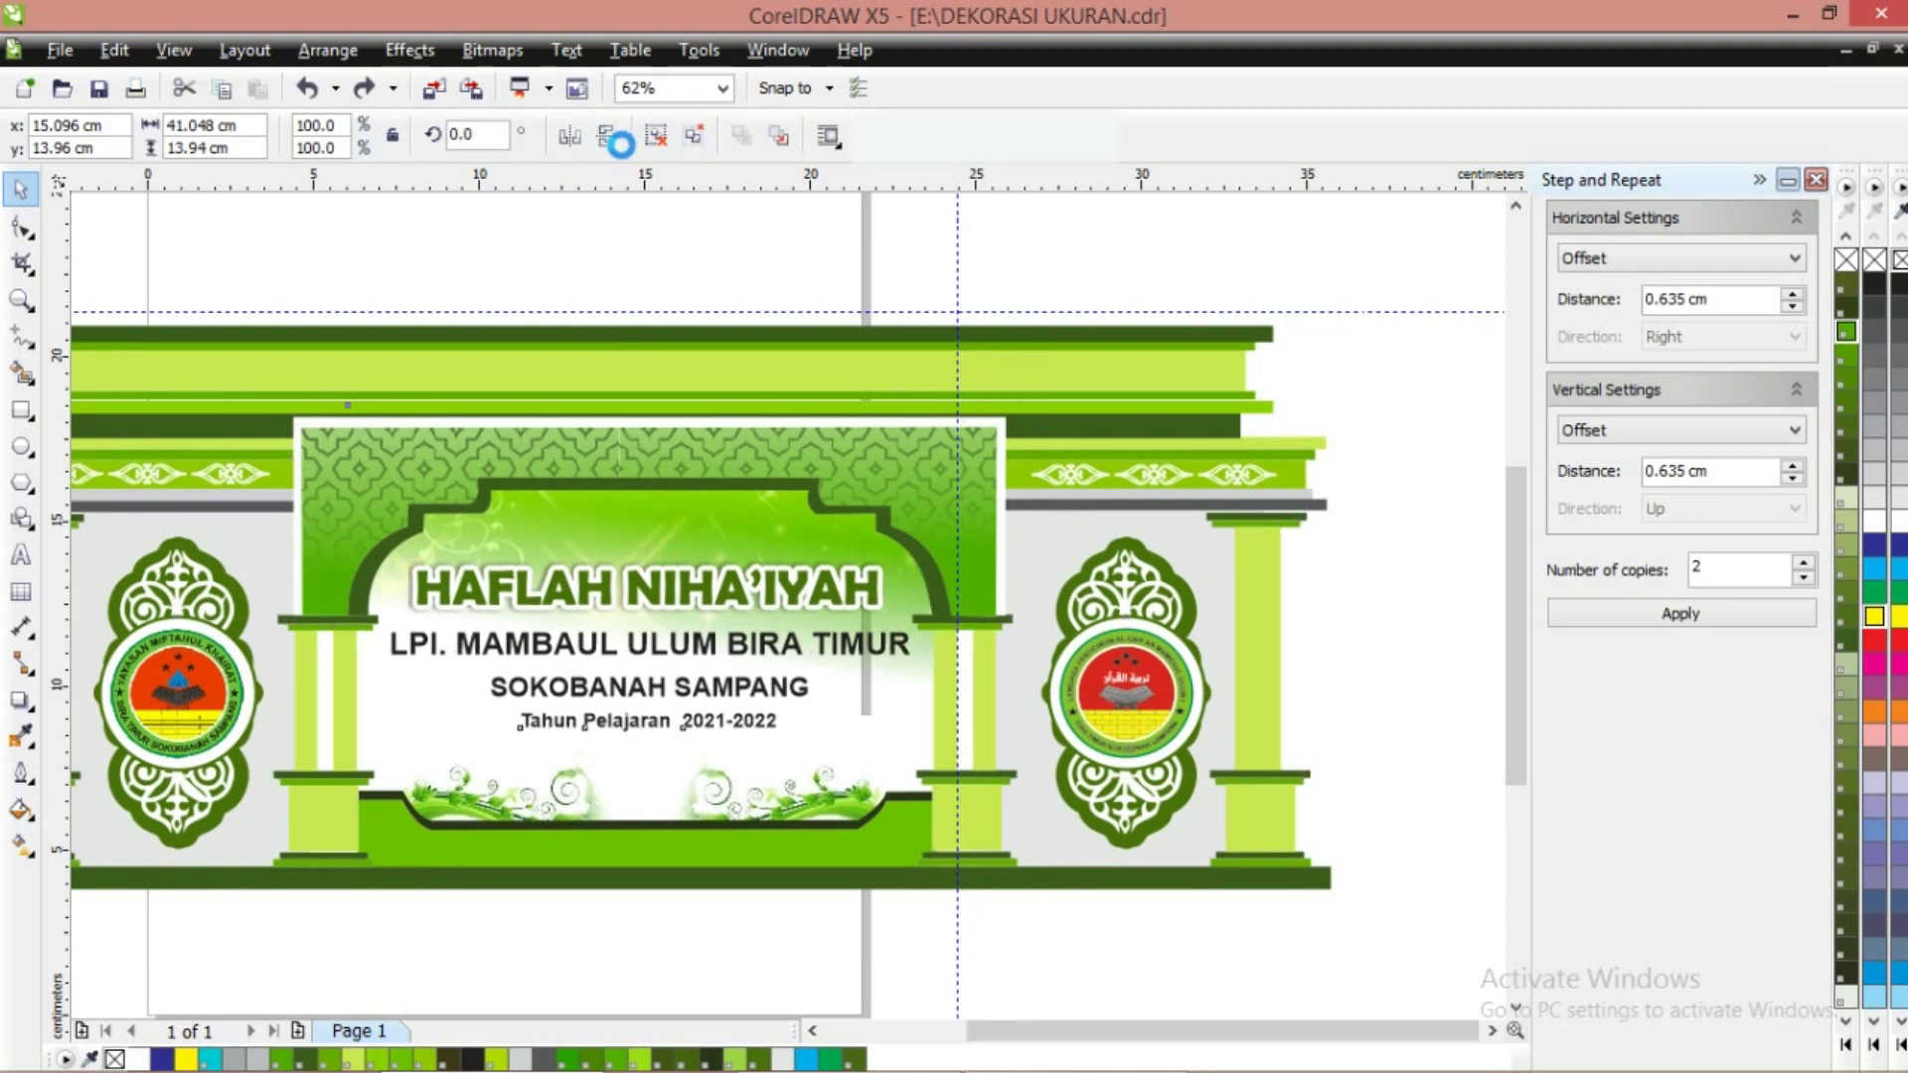
left_click(477, 94)
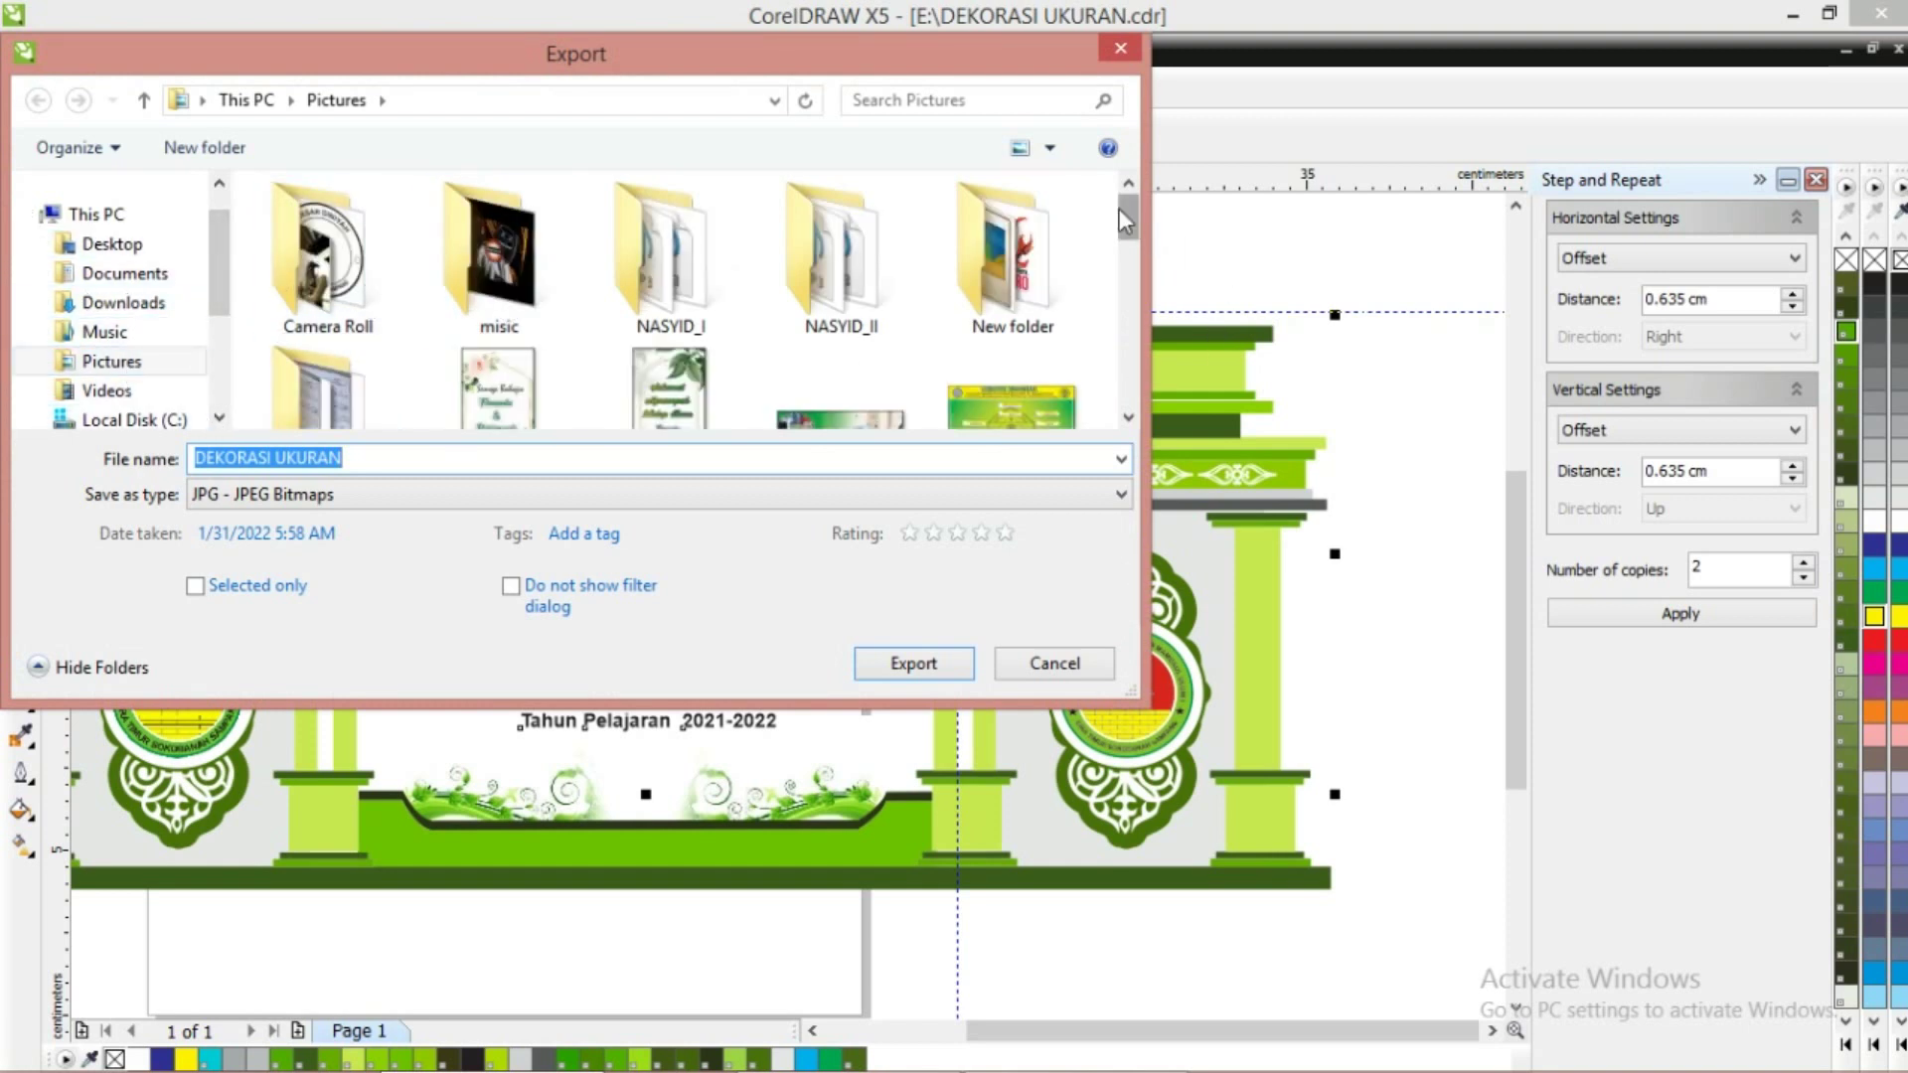
left_click_drag(1125, 209, 1131, 336)
left_click(557, 307)
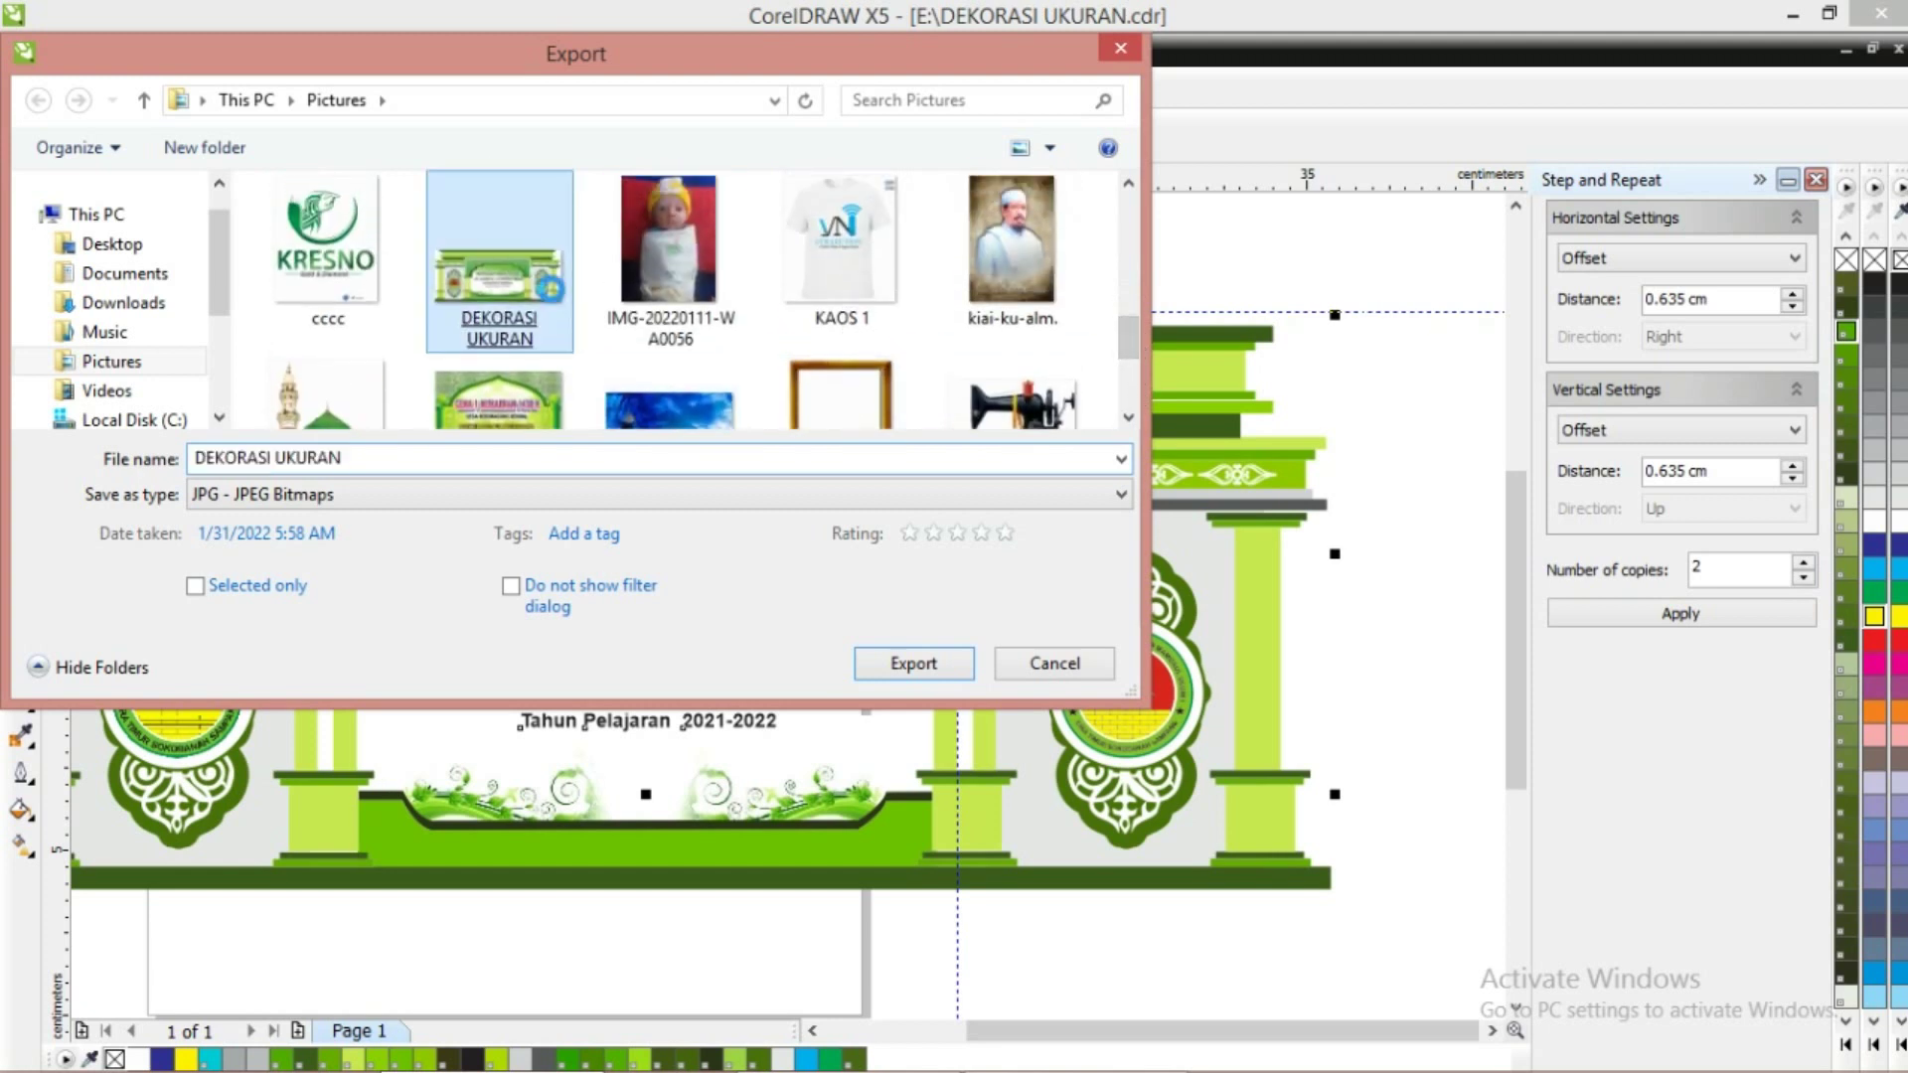
left_click(913, 662)
left_click(1036, 558)
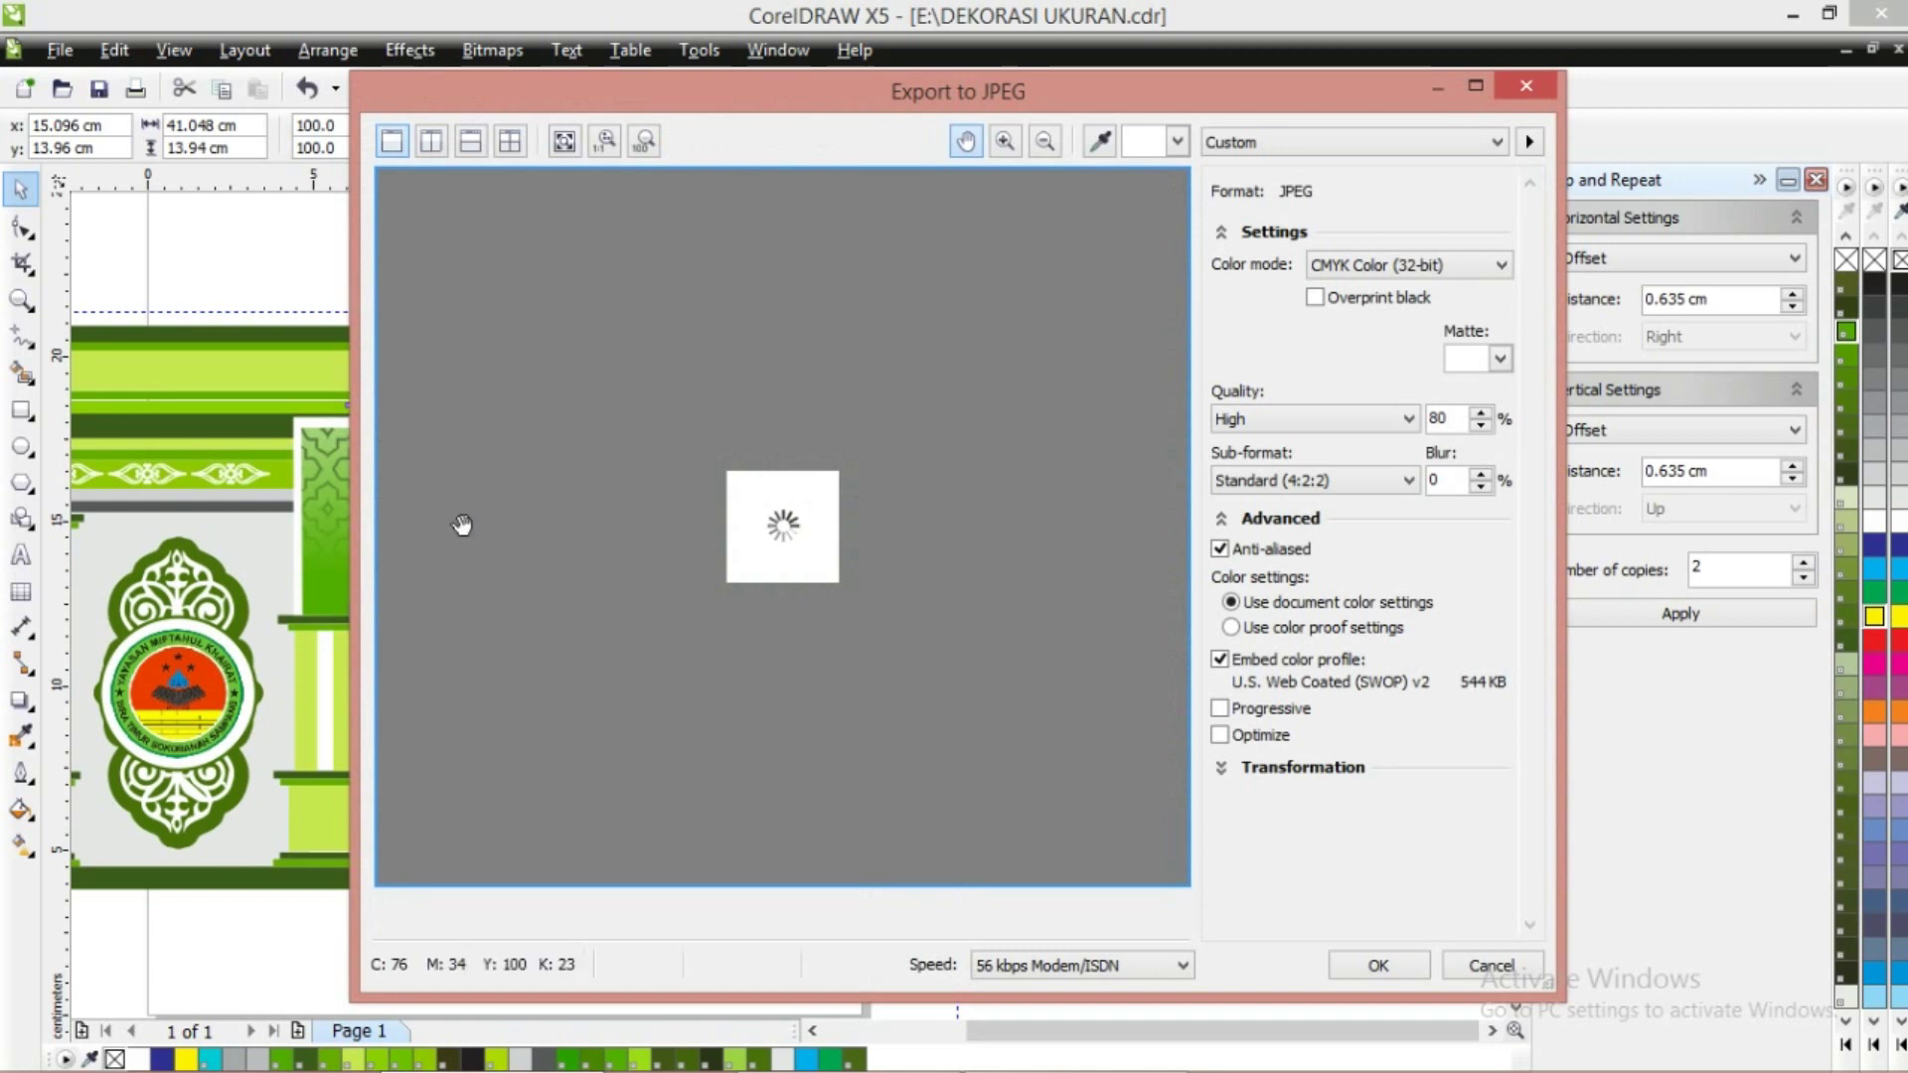
Choose CMYK Color (32-bit) as the JPEG colour mode and complete the export
left_click(1429, 265)
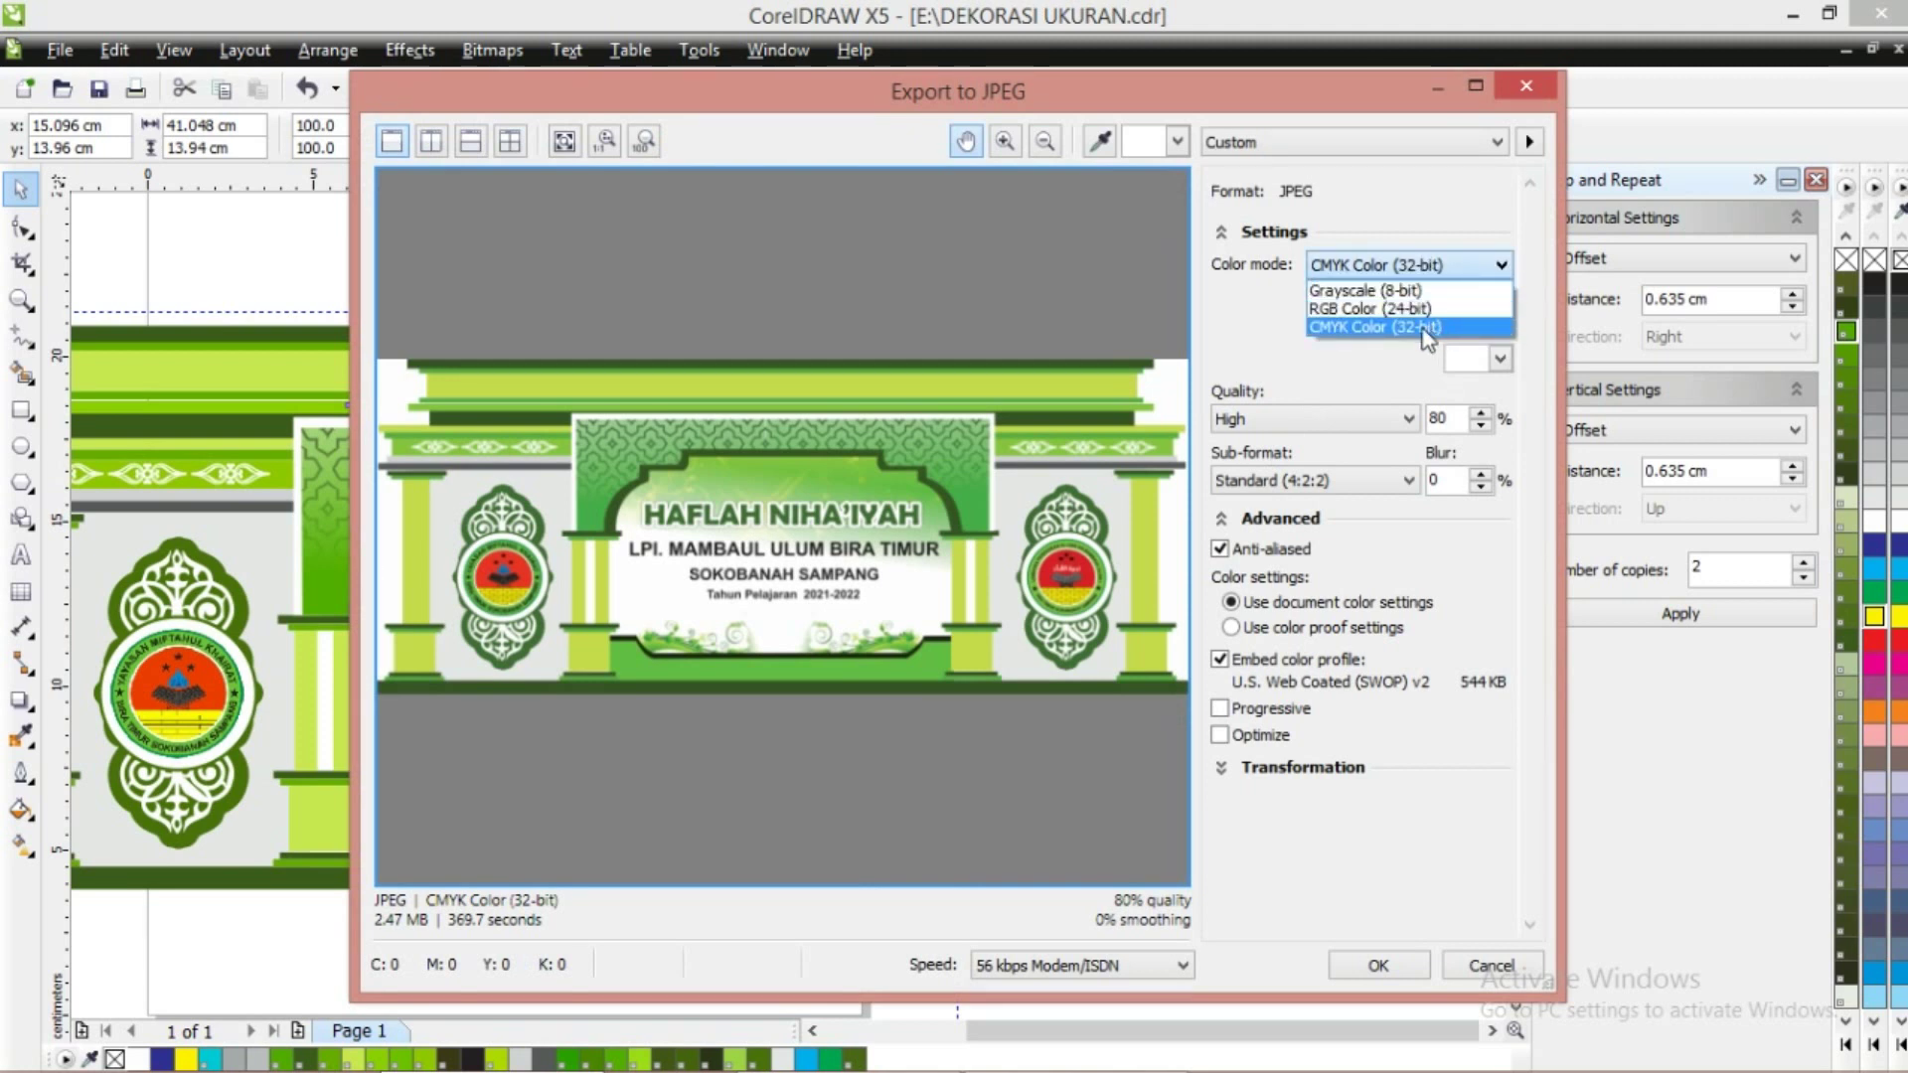
left_click(1424, 327)
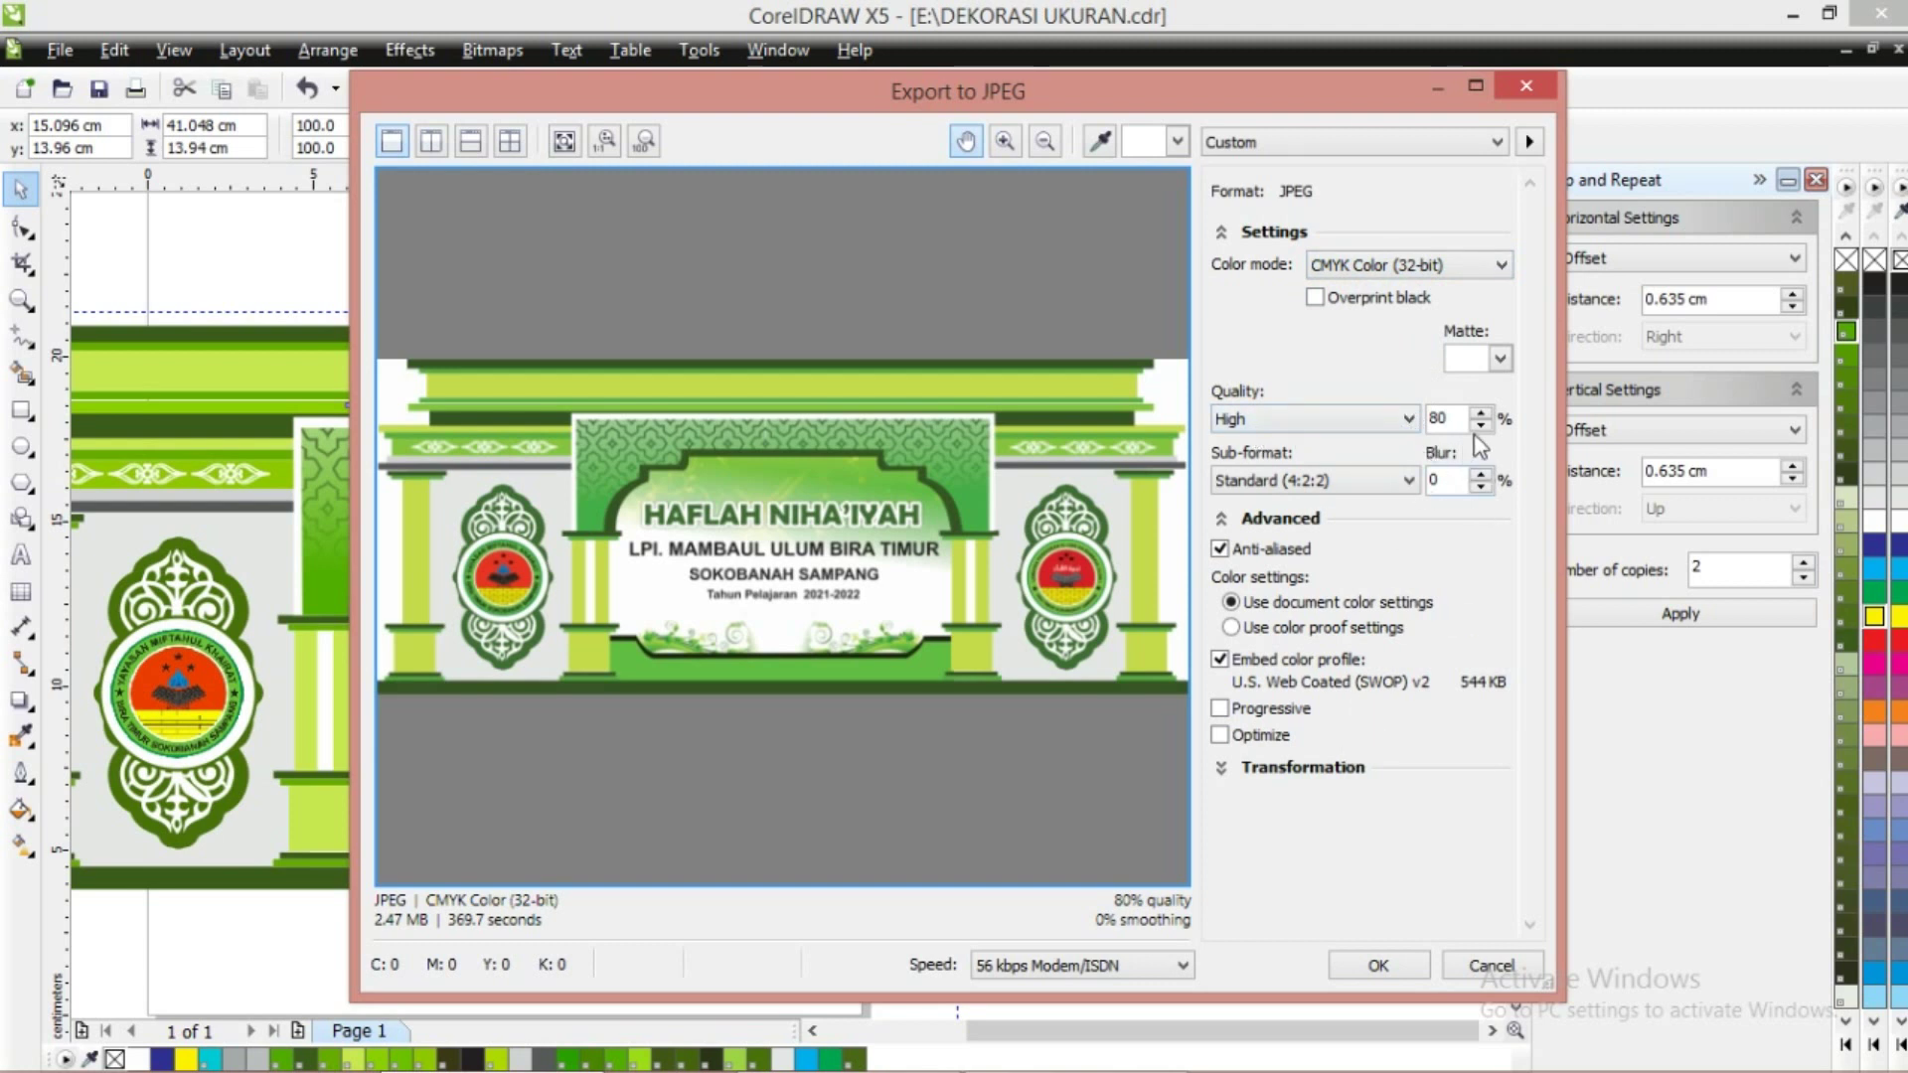
left_click(1377, 966)
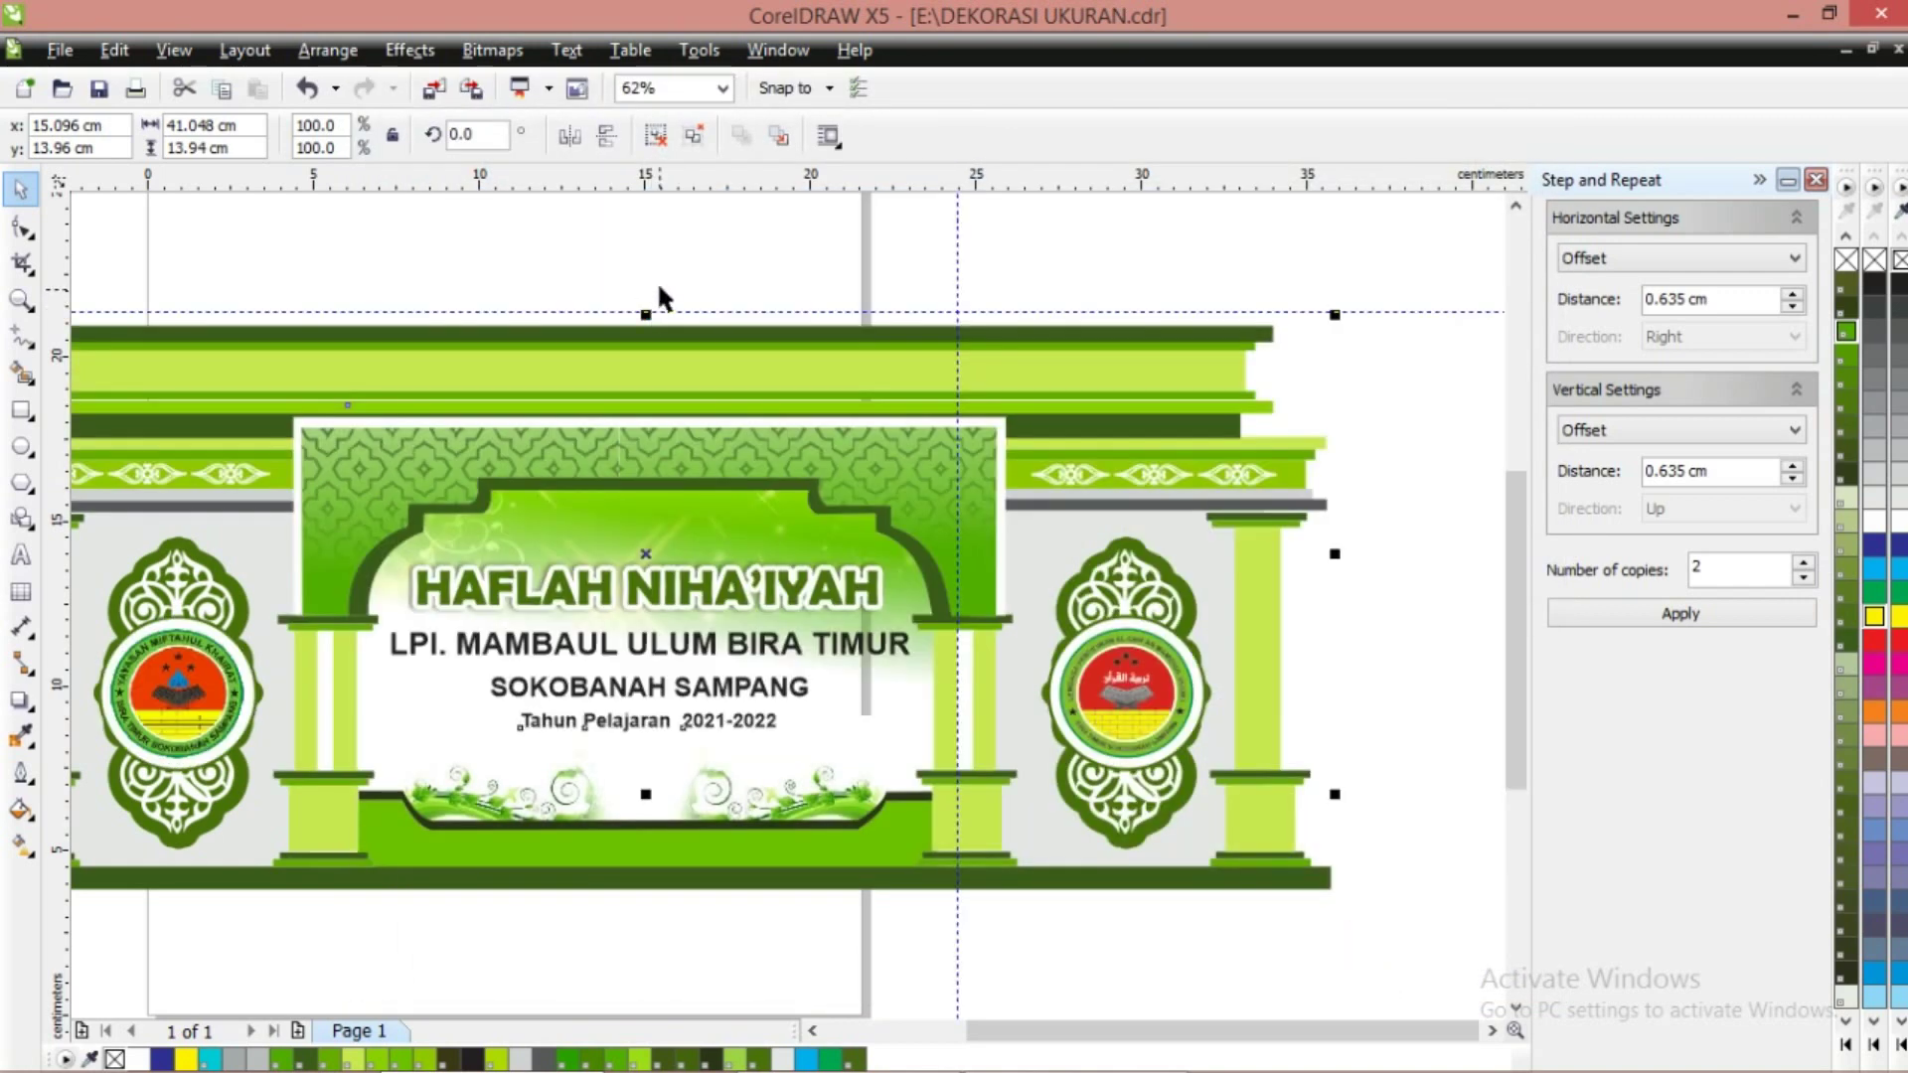
Clear the selection and bring the whole stage design back into view
left_click(655, 280)
left_click(723, 89)
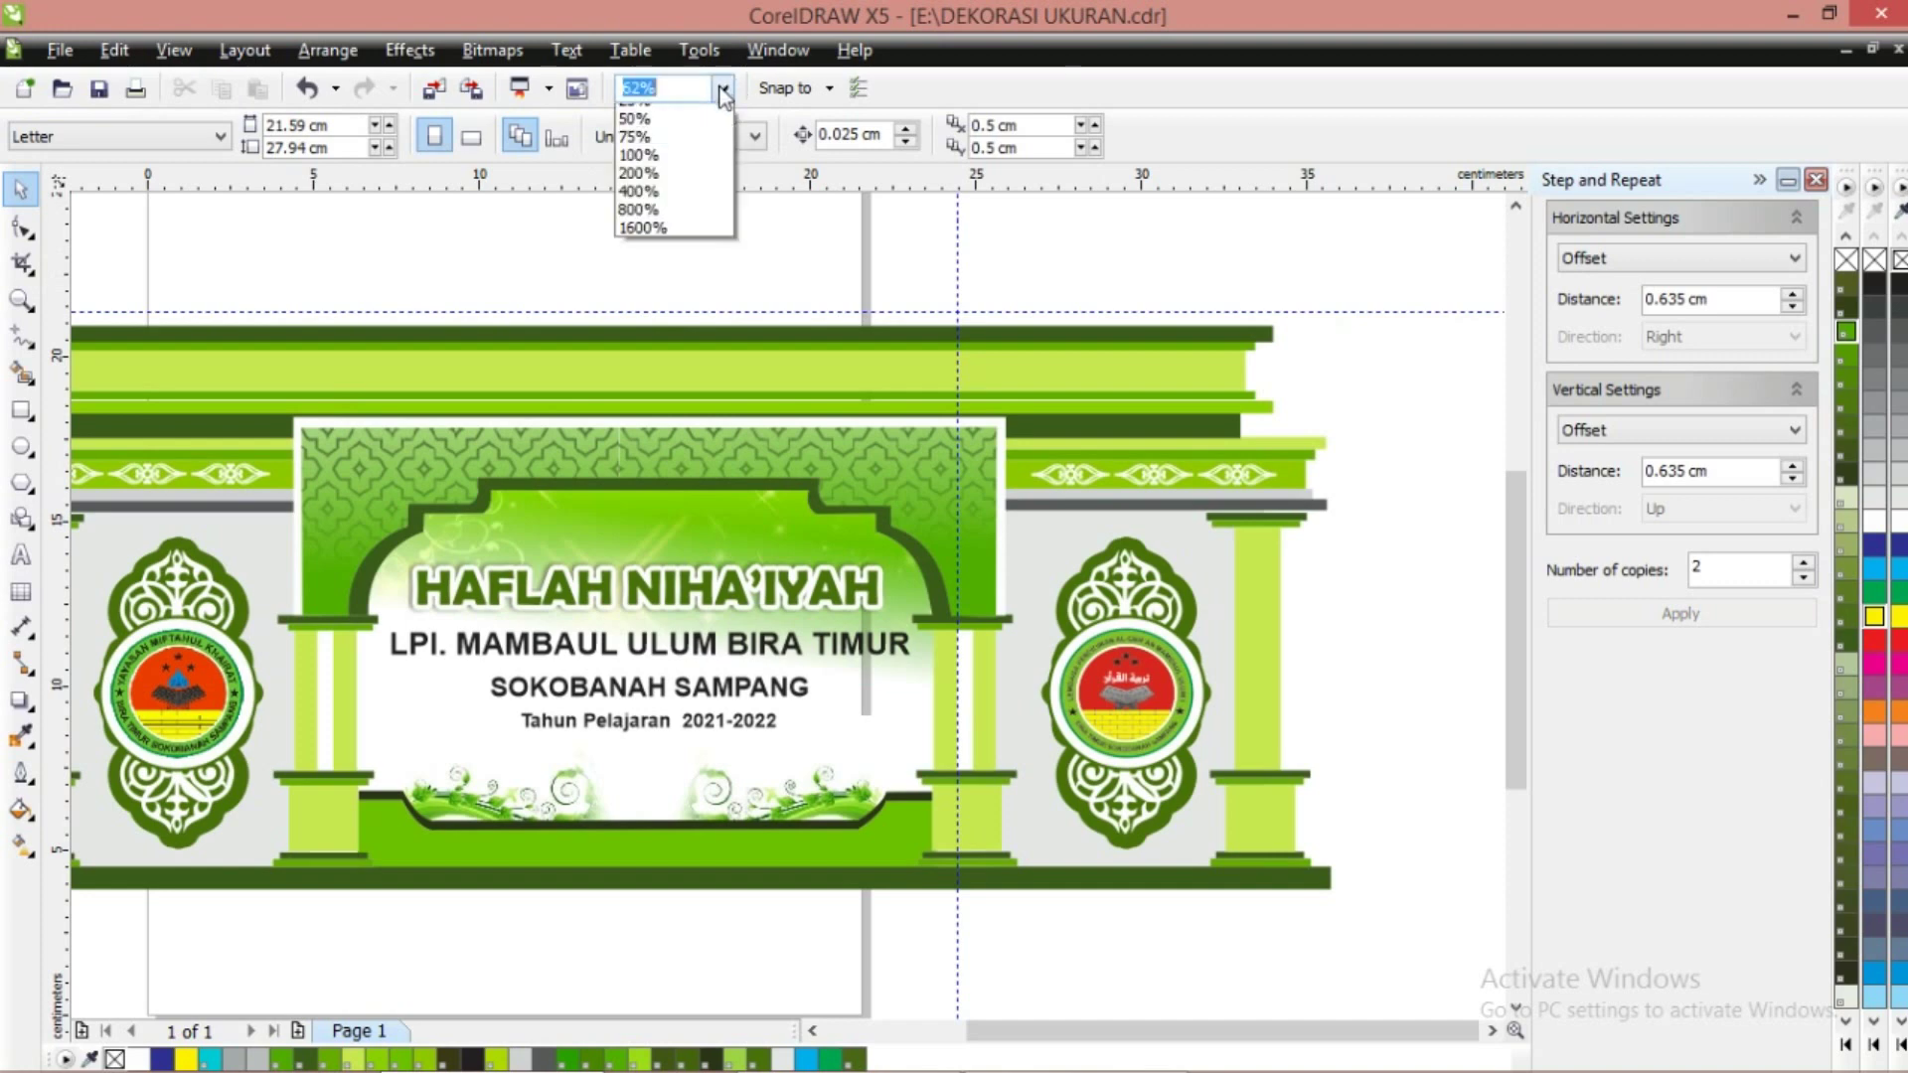
left_click(715, 110)
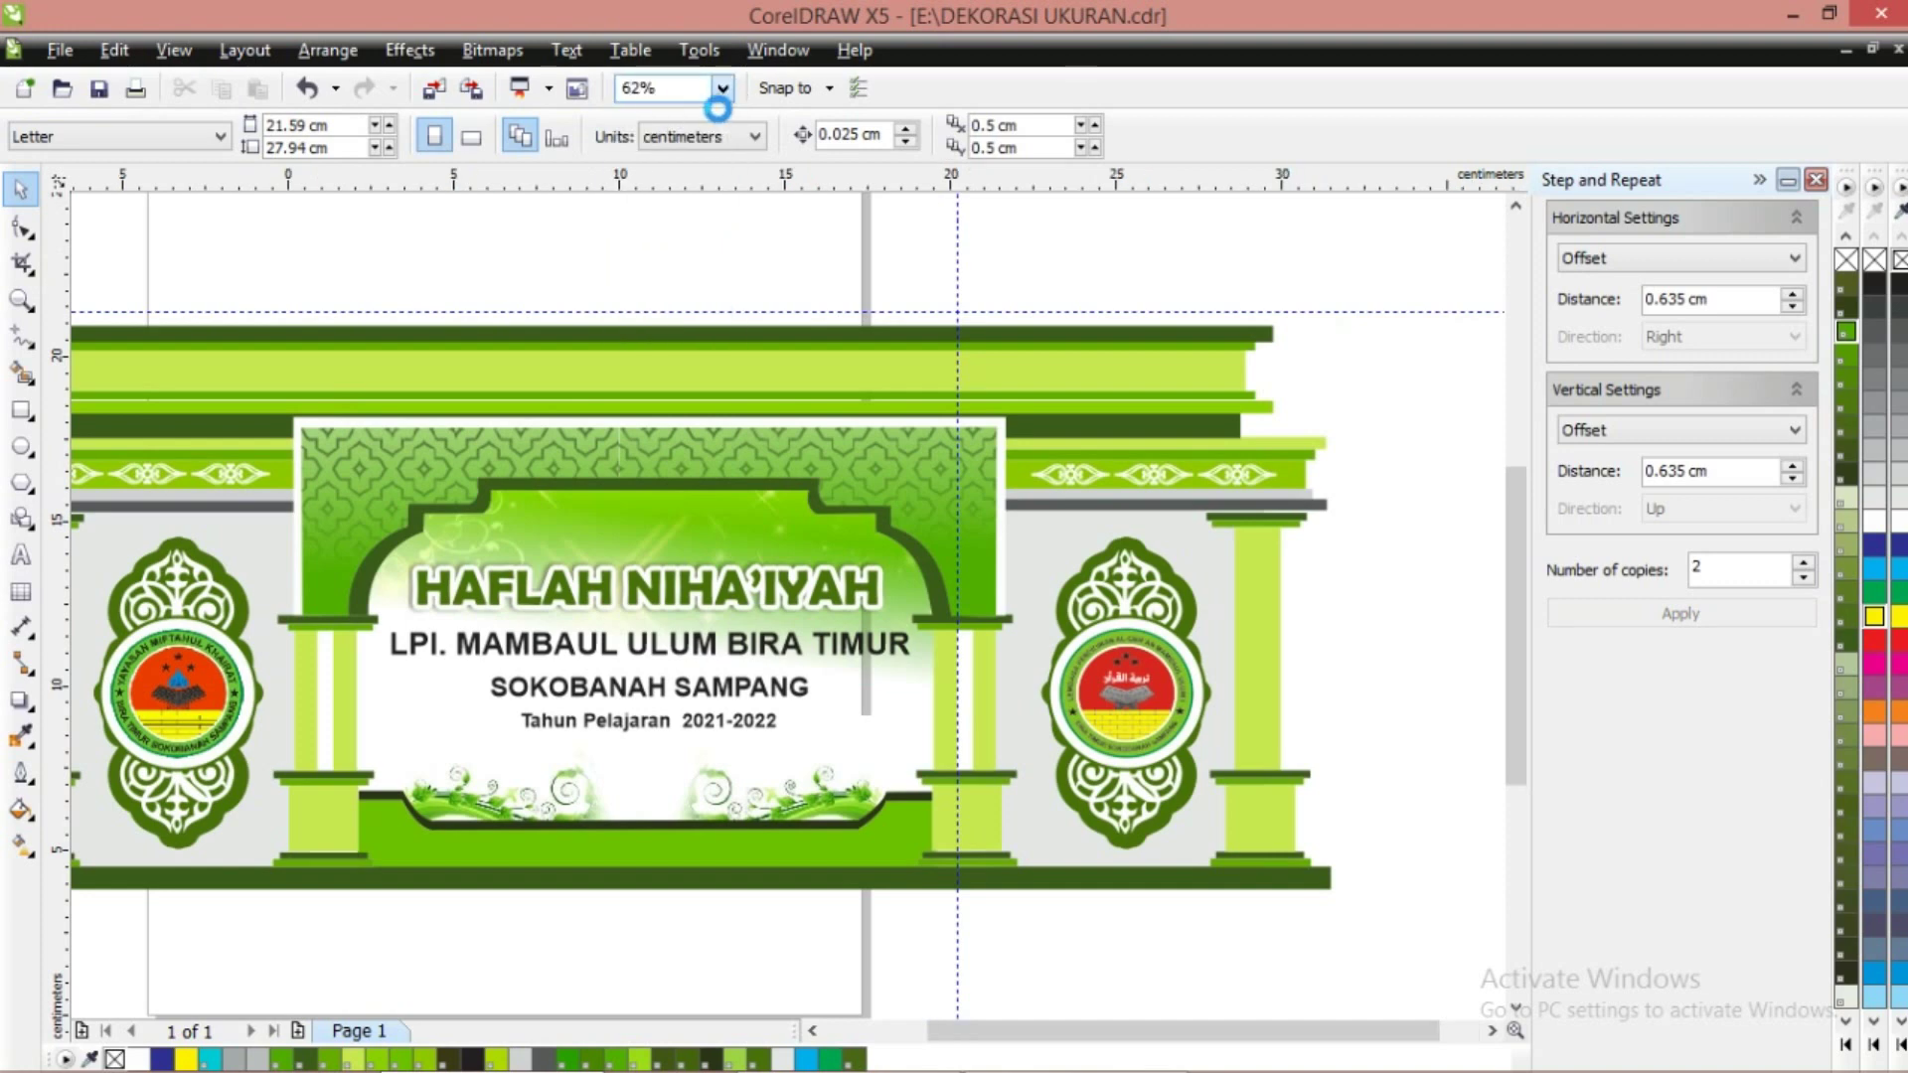